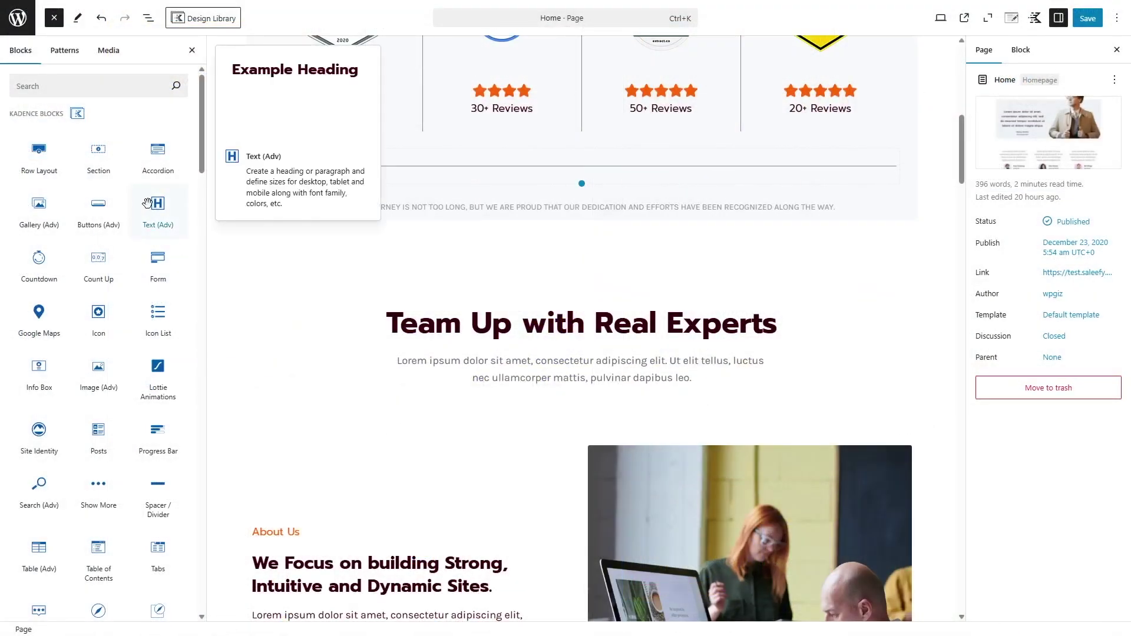
Step: Insert a Text (Adv) block above the "Team Up with Real Experts" heading and open the theme customizer's Header settings
left_click_drag(153, 211, 585, 303)
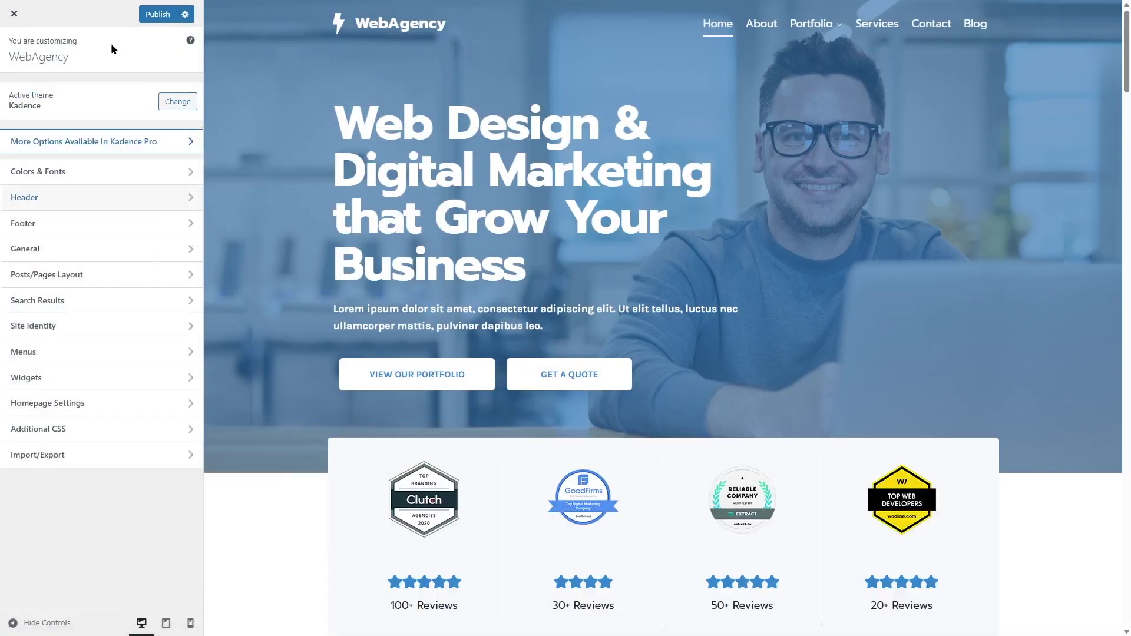
left_click(81, 204)
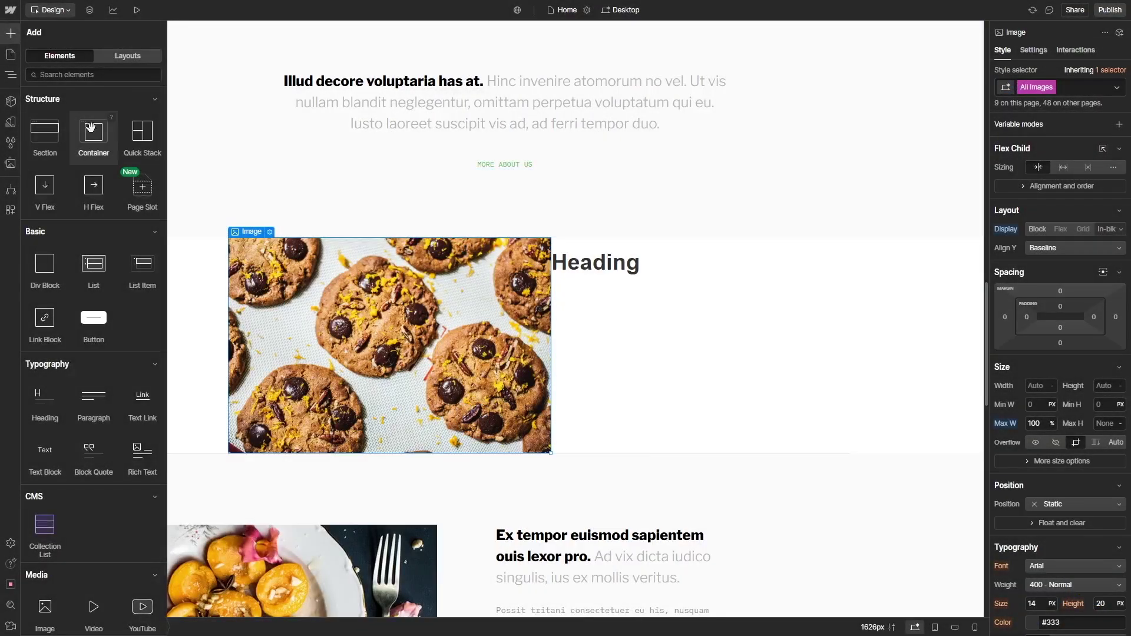
Step: Switch to Webflow, insert a Container above the cookie image section, and place a centered Hero Heading layout below the "More about us" section
left_click_drag(90, 128, 519, 236)
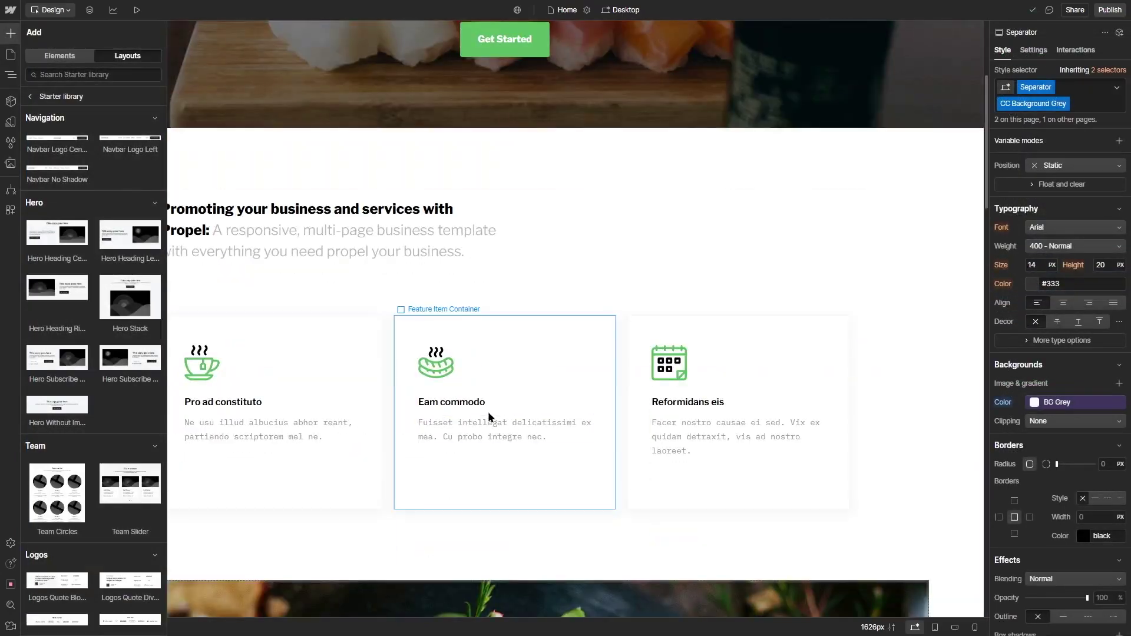
scroll(489, 417, "down", 15)
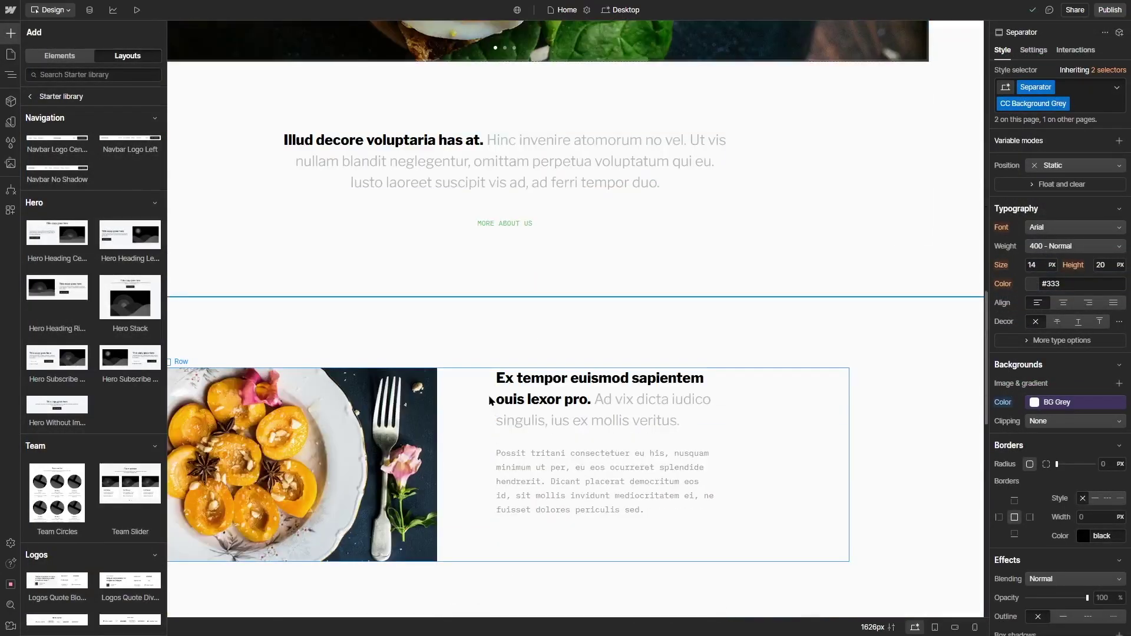
mouse_move(92, 238)
left_click_drag(69, 243, 519, 299)
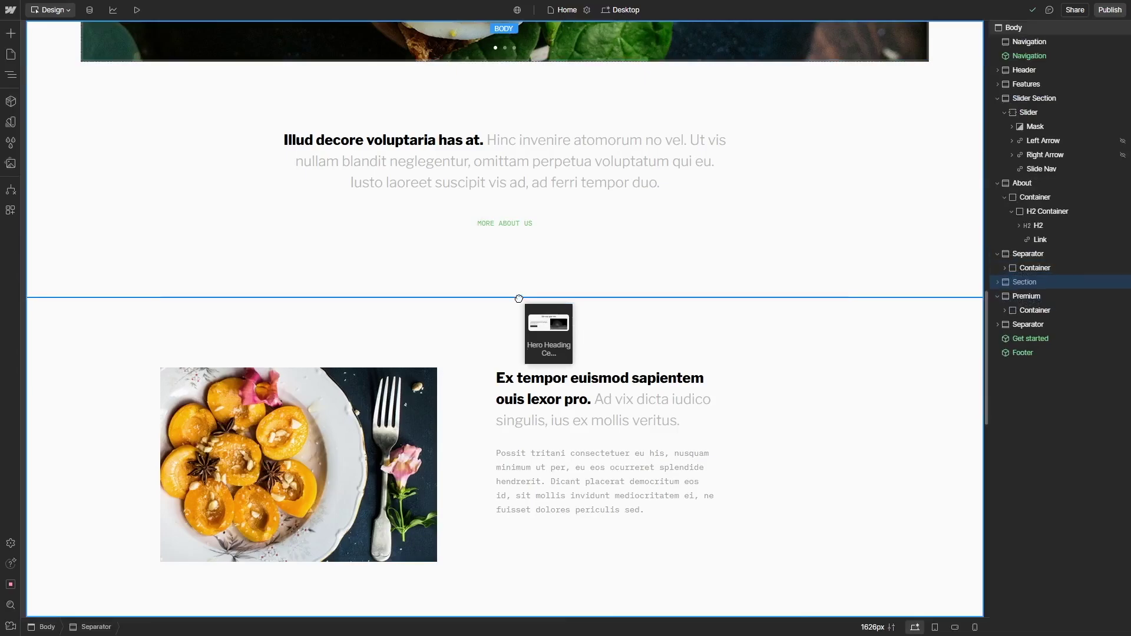
left_click_drag(518, 299, 518, 299)
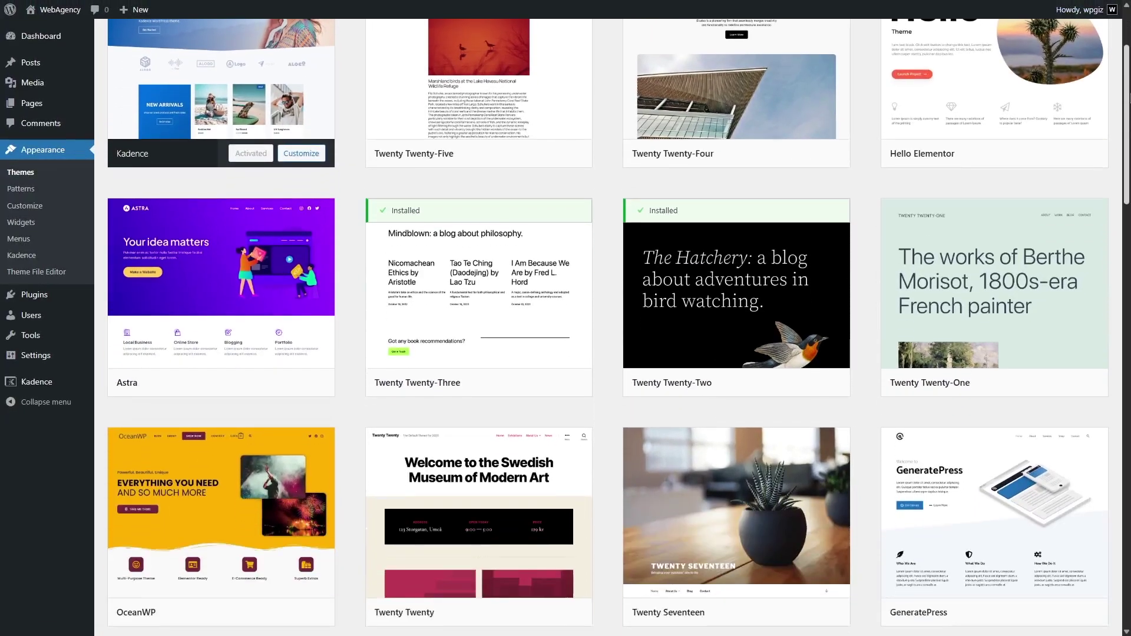
Step: Switch to WordPress, browse the popular themes, and open the customizer for the active Kadence theme
scroll(607, 330, "down", 3)
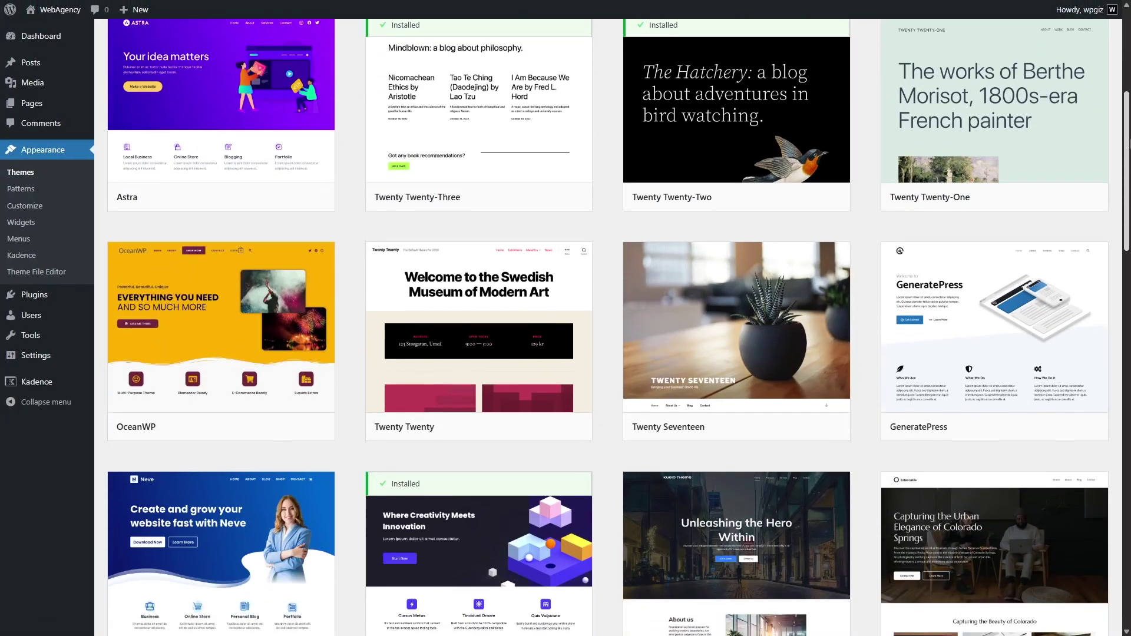
scroll(607, 330, "down", 2)
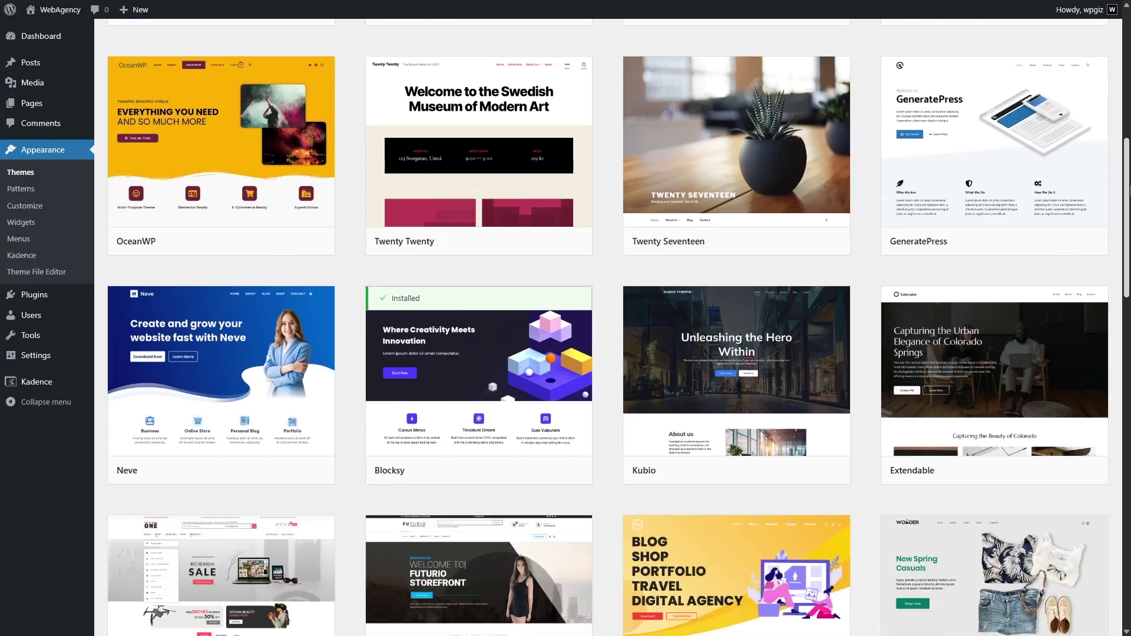
scroll(190, 114, "up", 10)
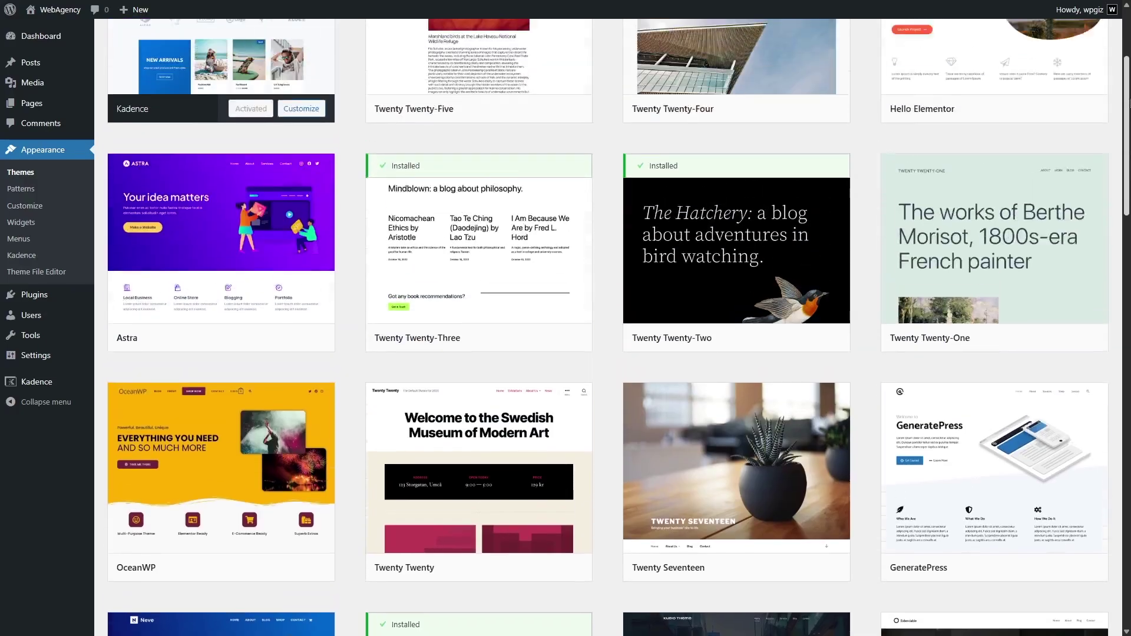
mouse_move(260, 191)
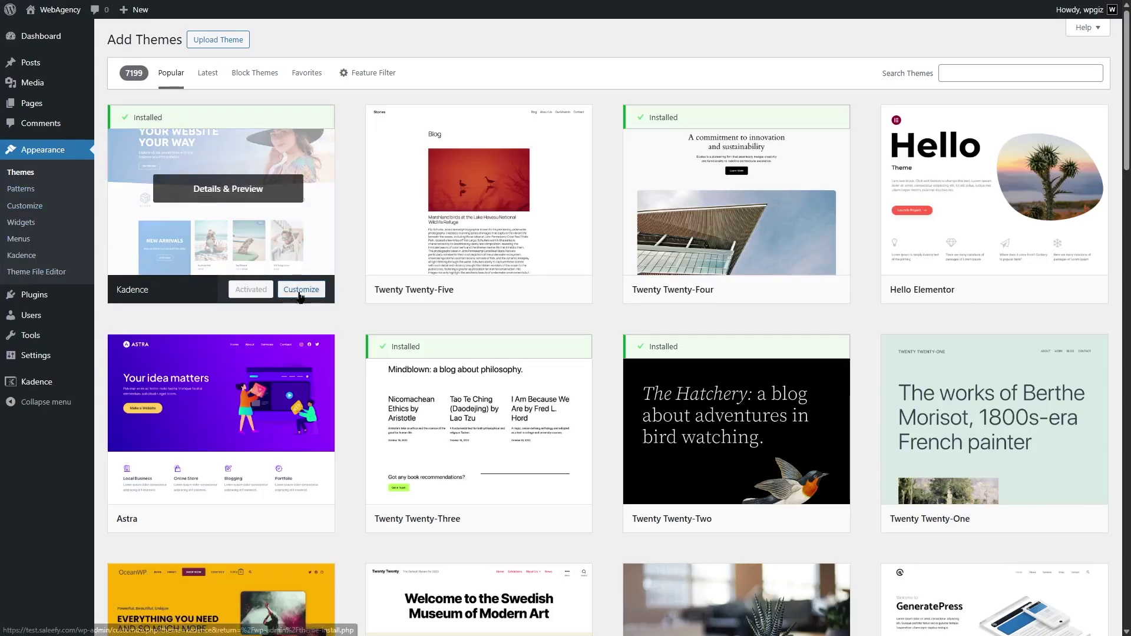
left_click(46, 212)
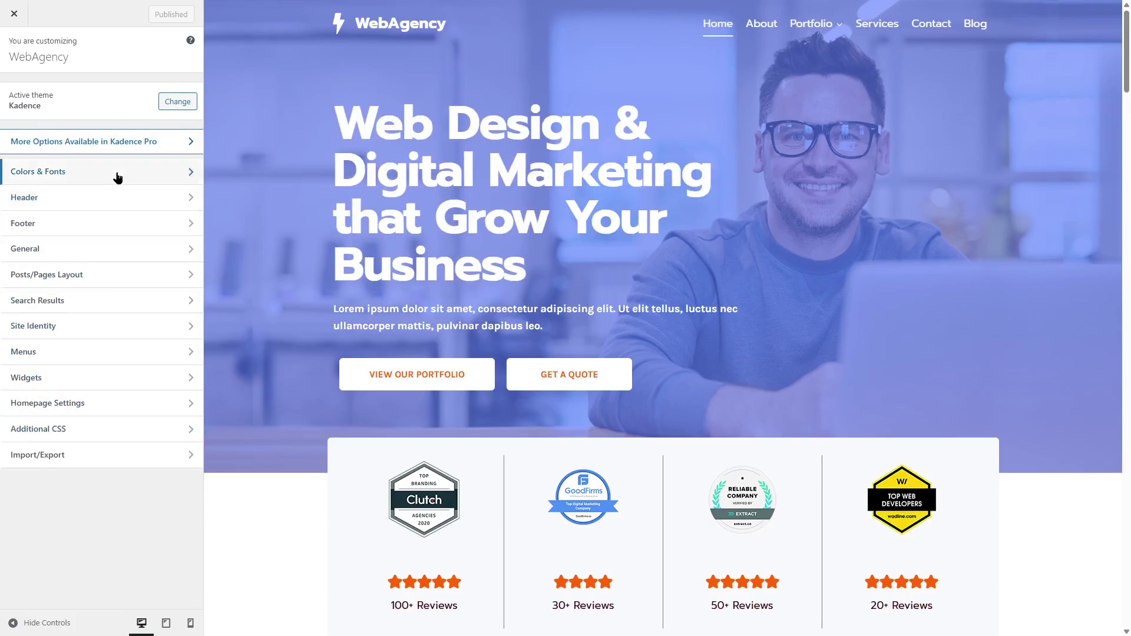
Step: Review the Colors, Buttons and Typography settings under Colors & Fonts
left_click(53, 175)
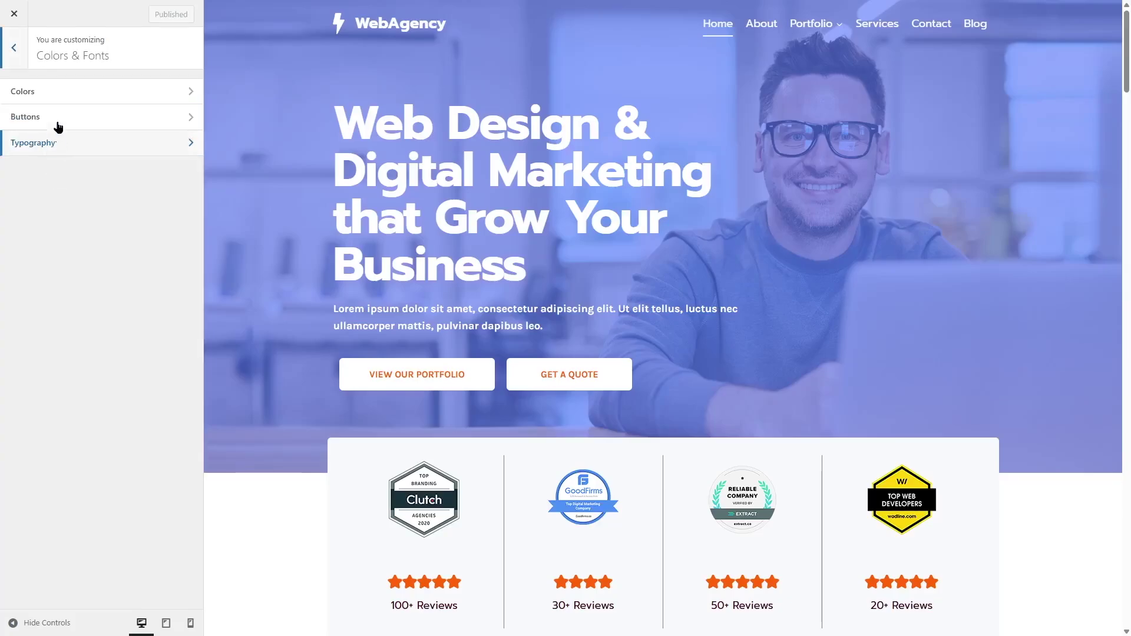
left_click(66, 99)
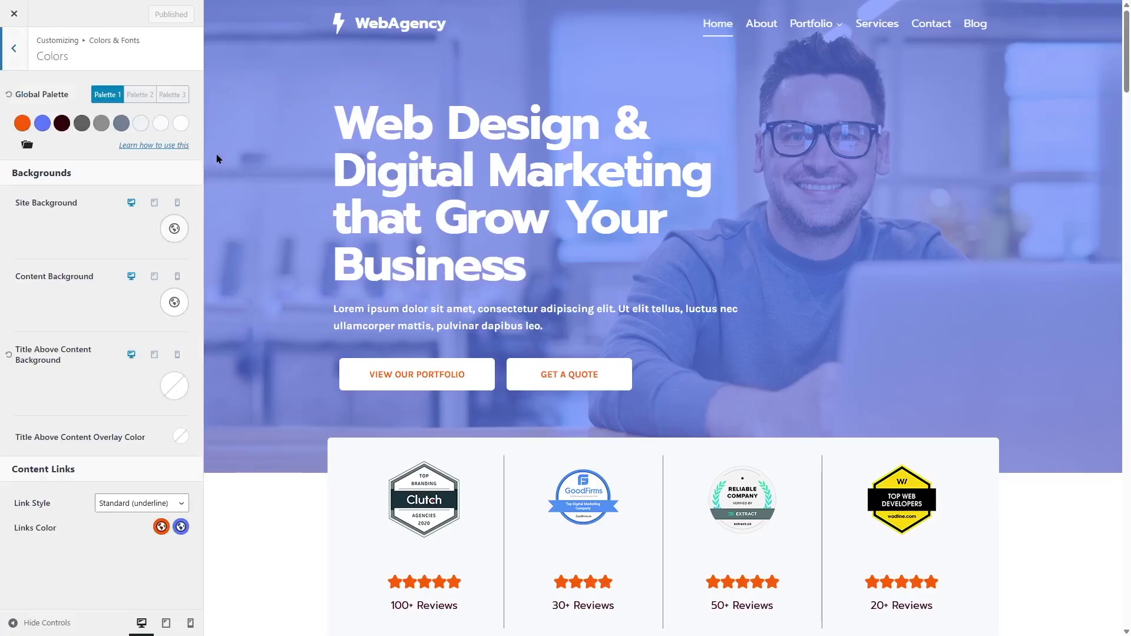
left_click(15, 64)
left_click(43, 116)
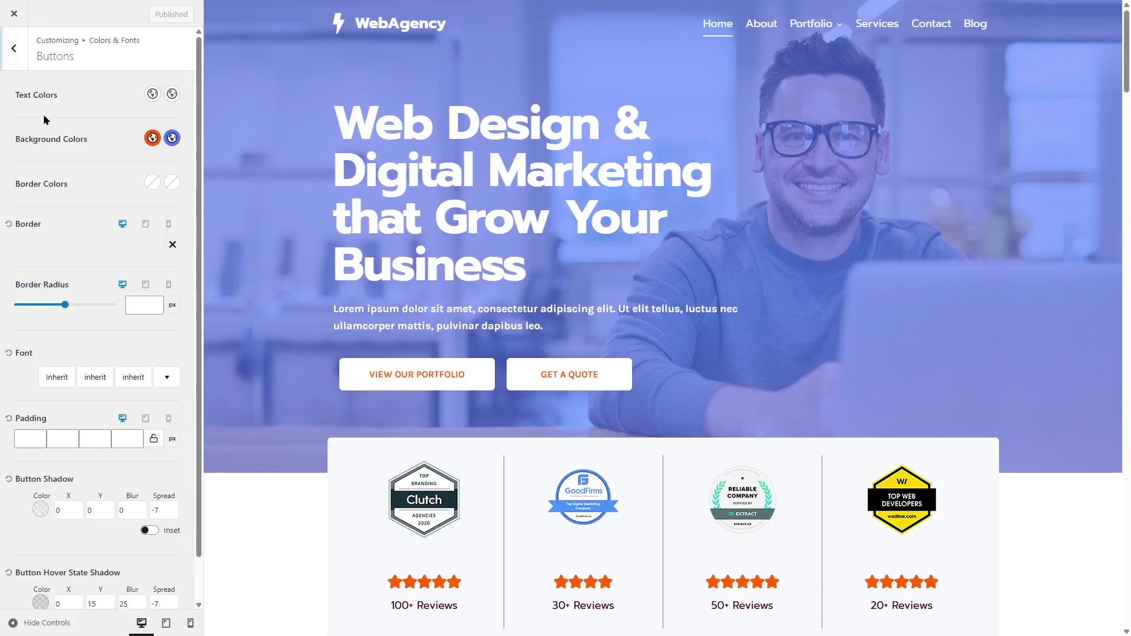
left_click(14, 50)
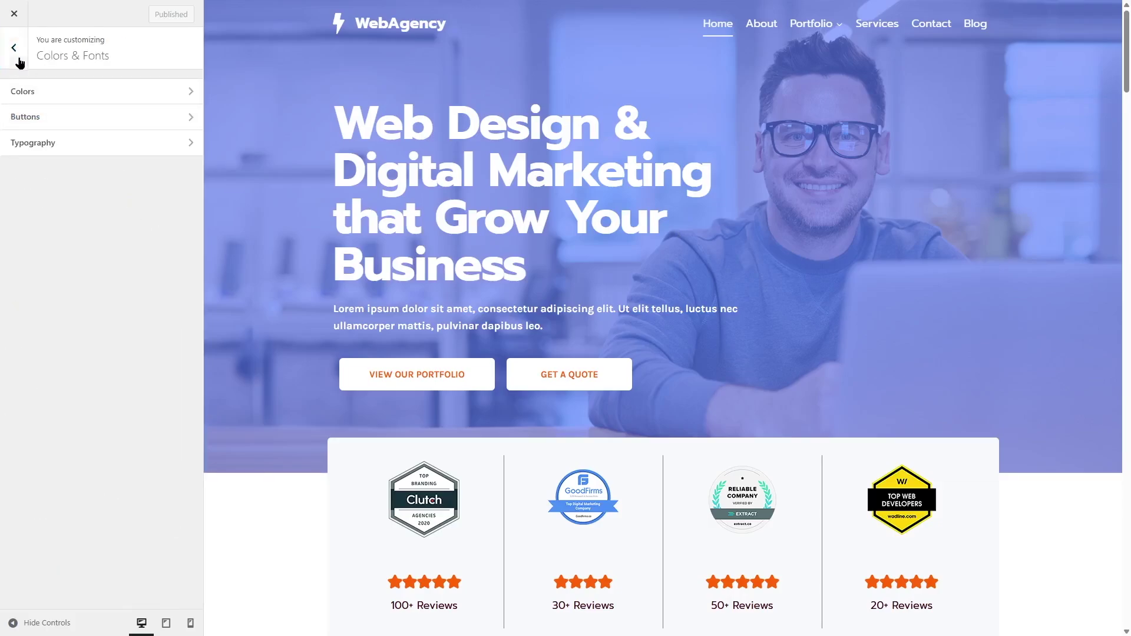
left_click(44, 145)
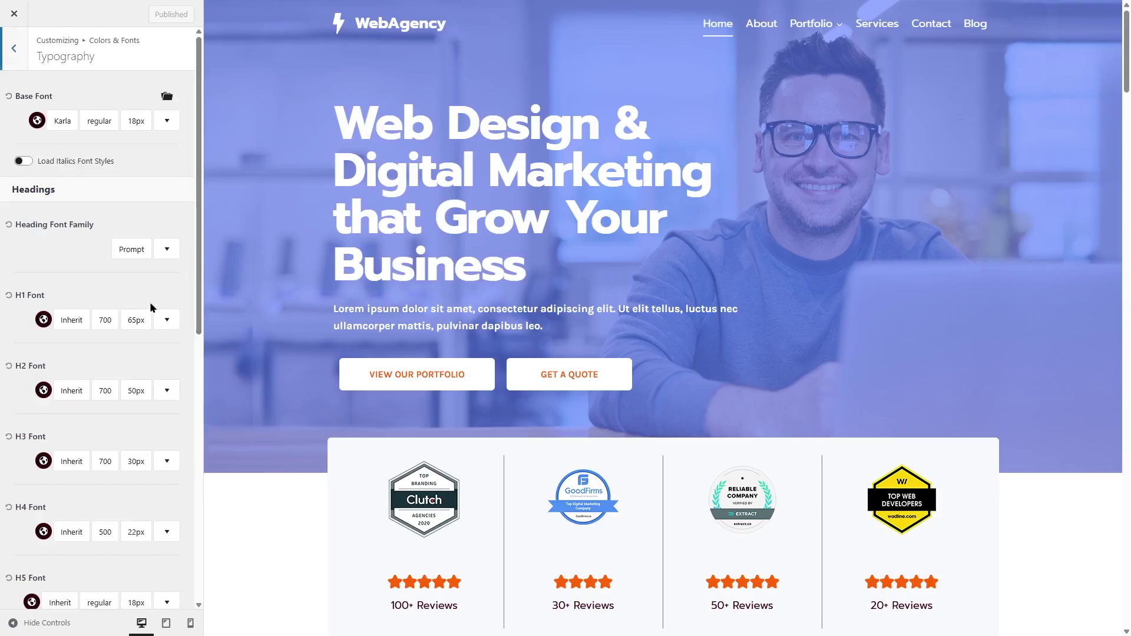
left_click(15, 48)
Step: Try Palette 2 and Palette 3 as the site's global palette and return to Palette 1
left_click(87, 89)
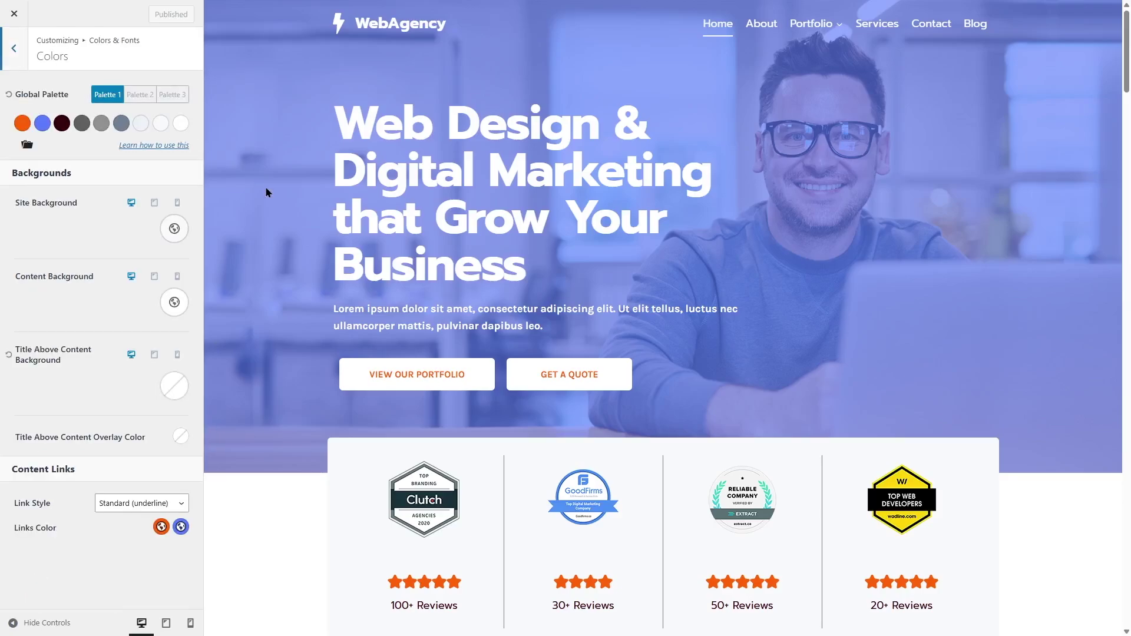
left_click(142, 96)
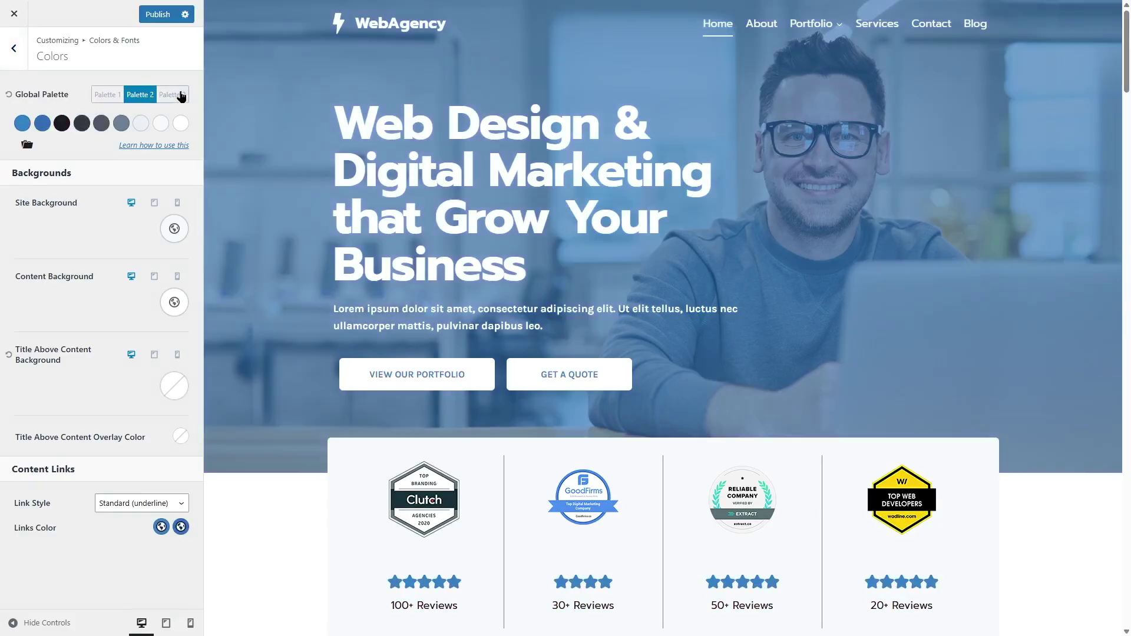
left_click(182, 95)
left_click(140, 95)
left_click(109, 95)
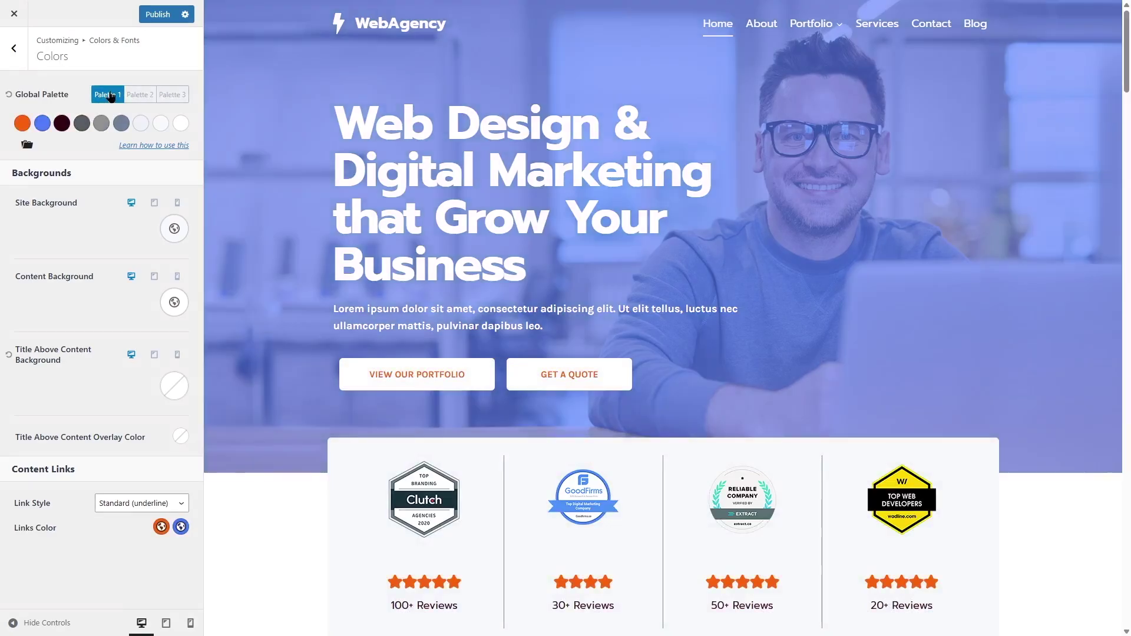
Step: Change the first color of global Palette 1 to a muted orange-brown, C7672B
left_click(23, 125)
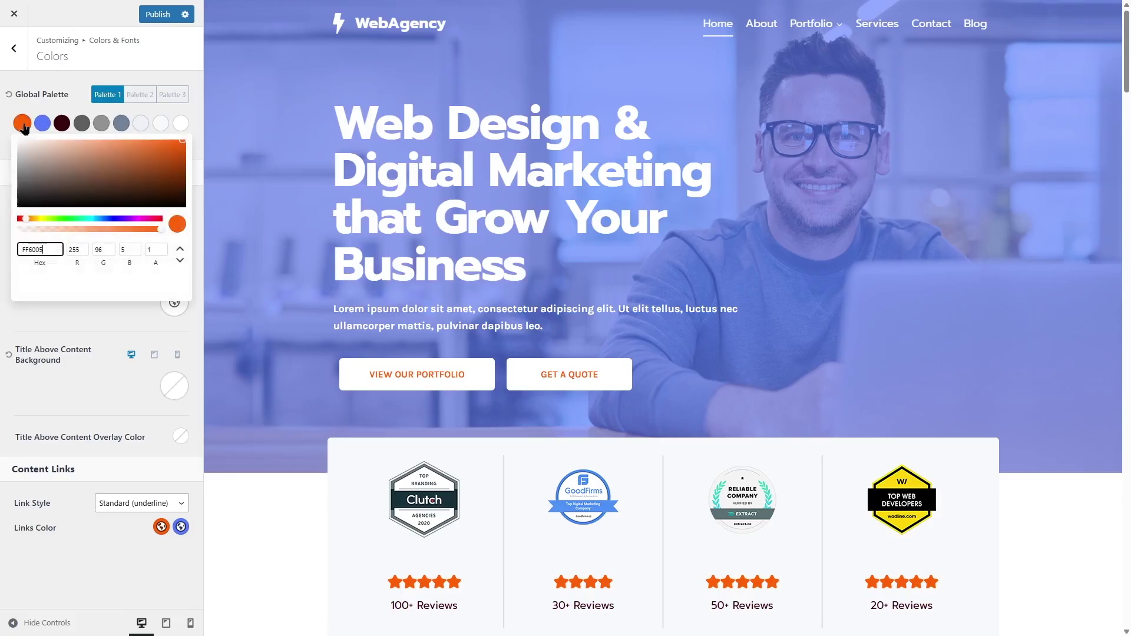
left_click_drag(100, 179, 150, 154)
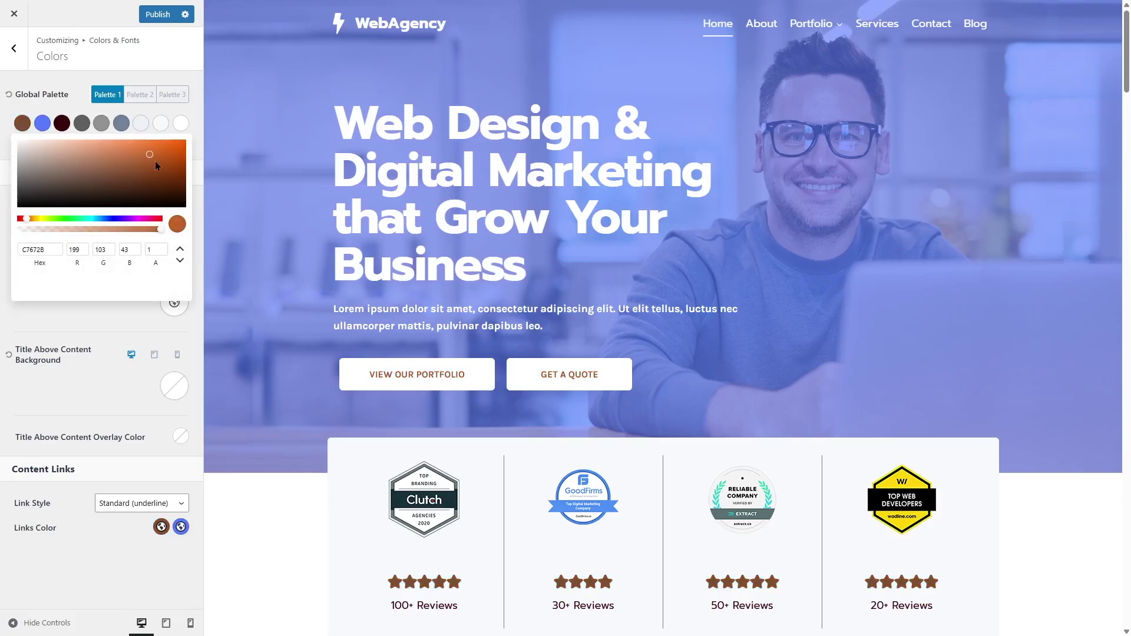
left_click(235, 363)
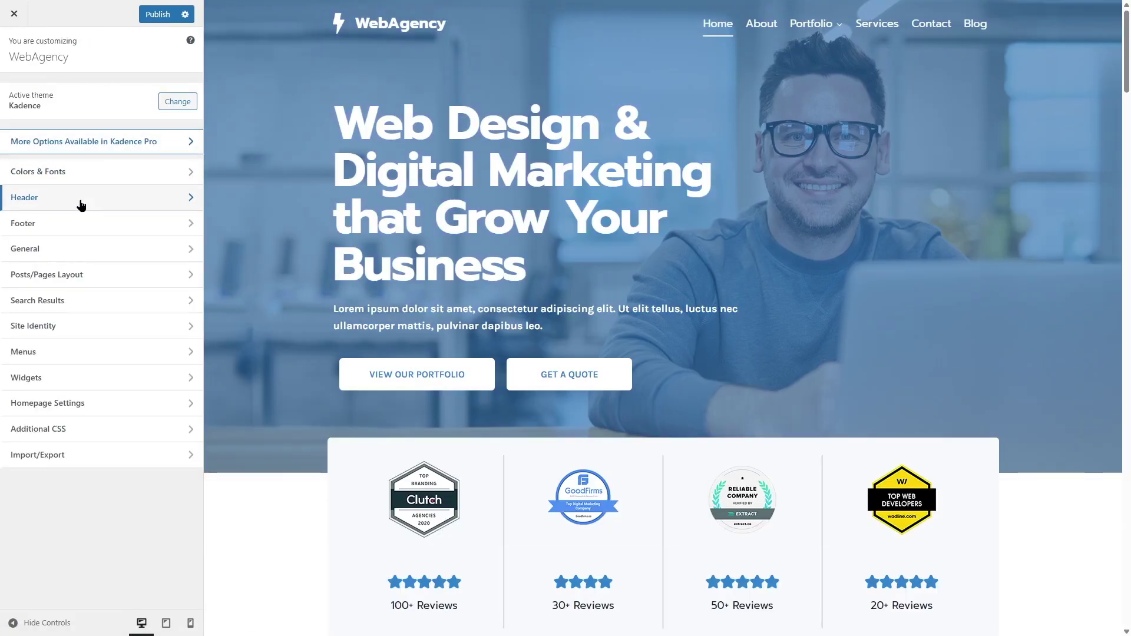
Step: Try a Search item beside Primary Navigation in the header's main row and remove it again
left_click(82, 205)
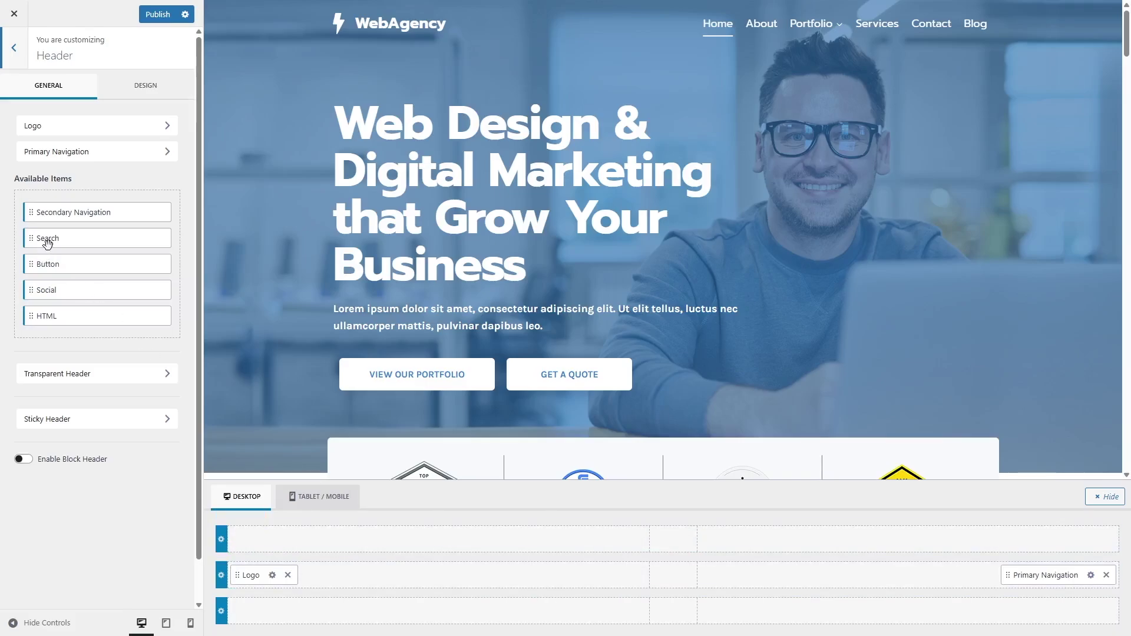
left_click_drag(47, 243, 1091, 587)
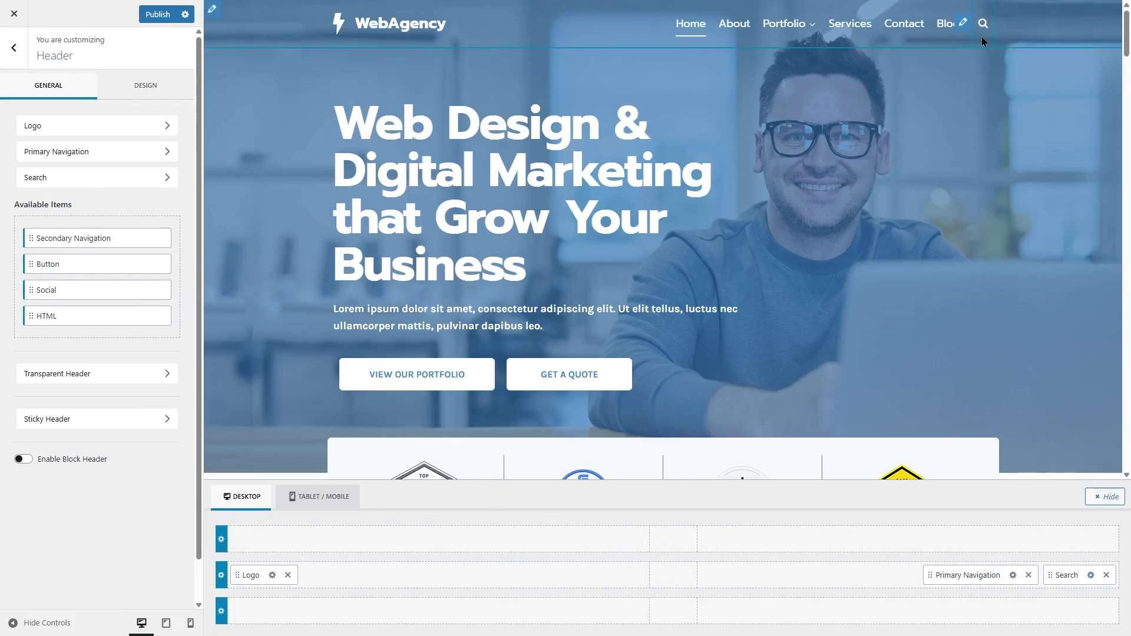
left_click(1106, 575)
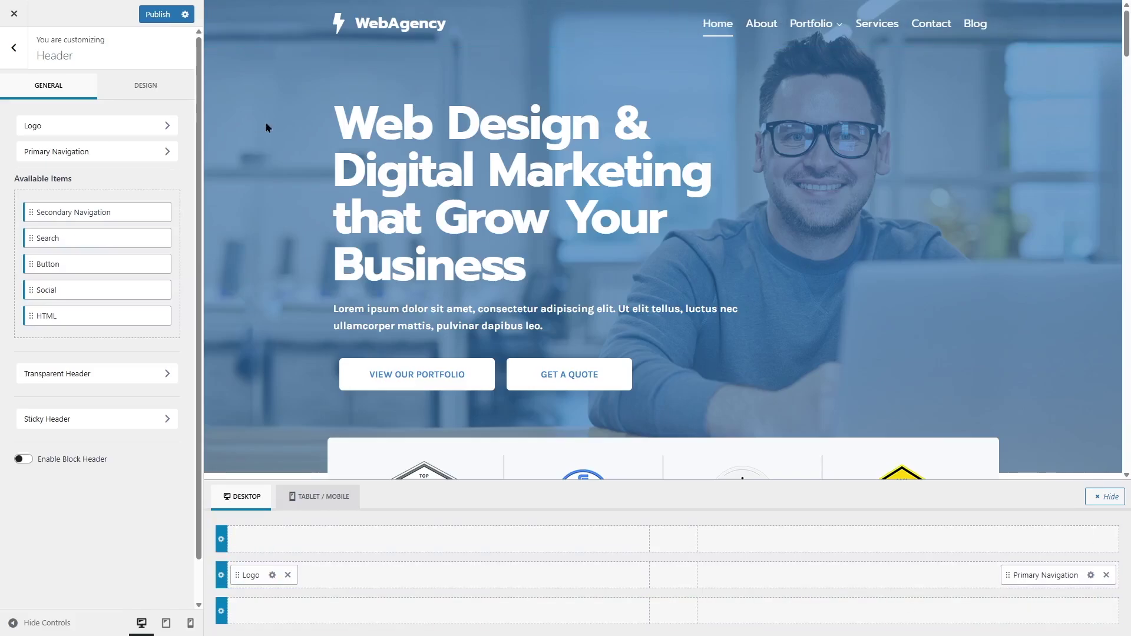
Step: Place the site title before the logo in the header and reset the Logo Max Width to the default 200 px
left_click(272, 575)
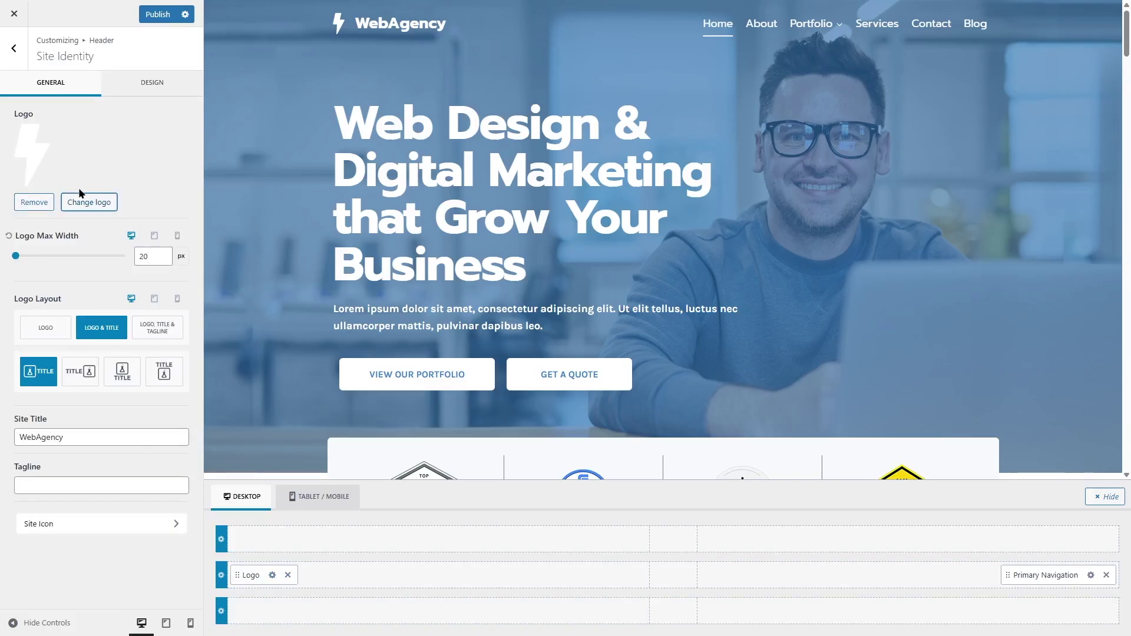
mouse_move(24, 261)
left_mouse_down()
mouse_move(48, 261)
mouse_move(28, 259)
left_mouse_up()
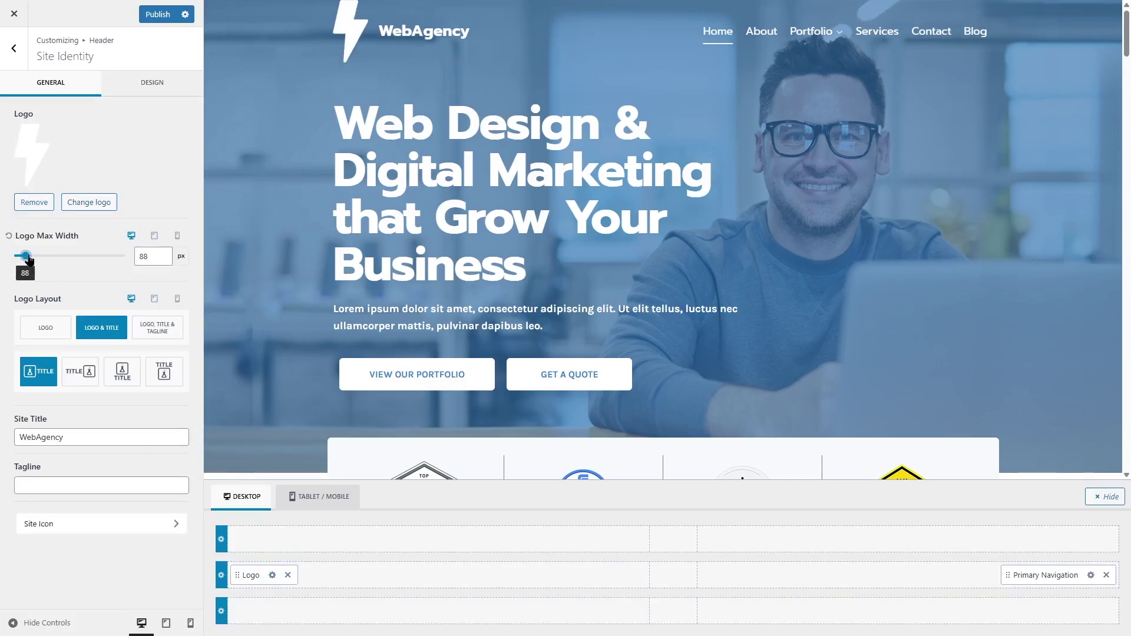
left_click(88, 367)
left_click(9, 235)
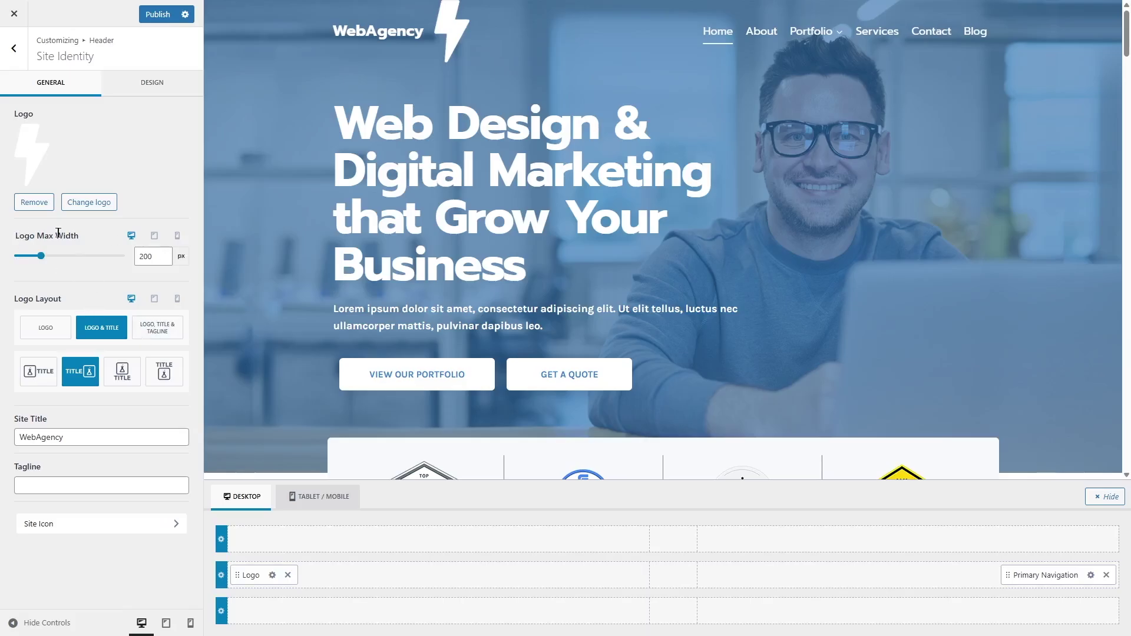
Step: Look through the customizer's Footer and General settings, including the content width and spacing options under Layout
left_click(13, 48)
left_click(76, 225)
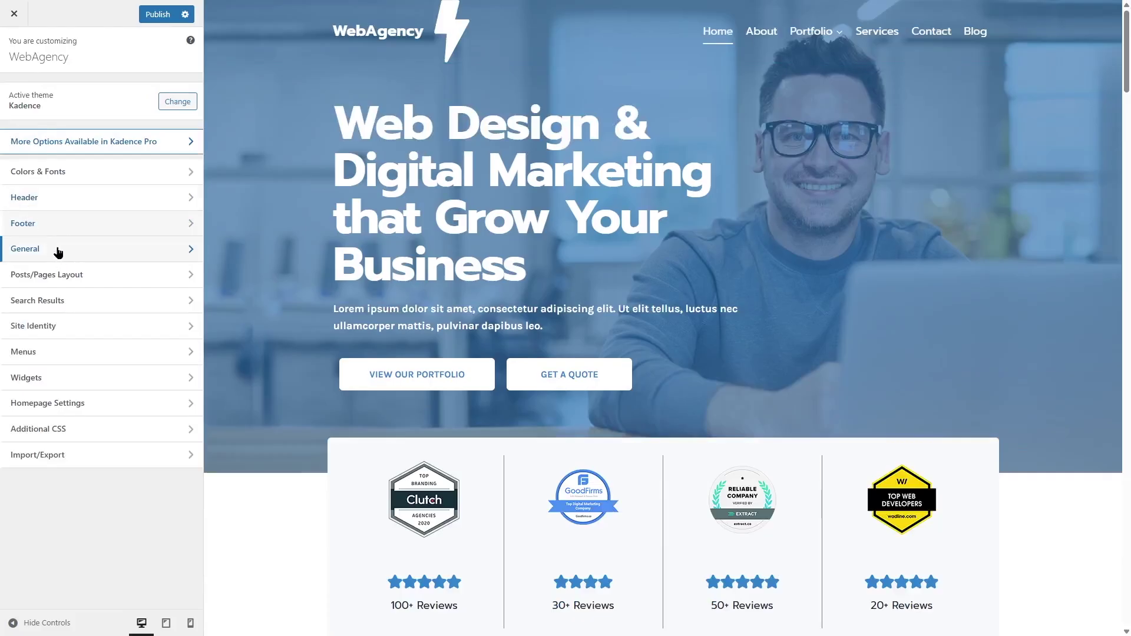
left_click(88, 250)
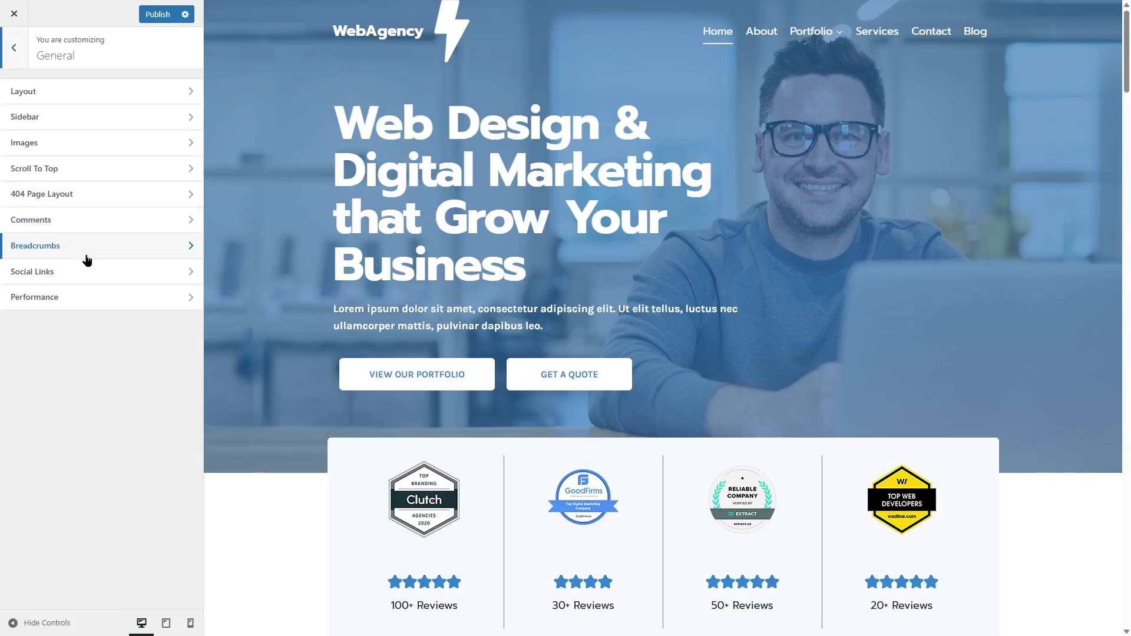
left_click(43, 93)
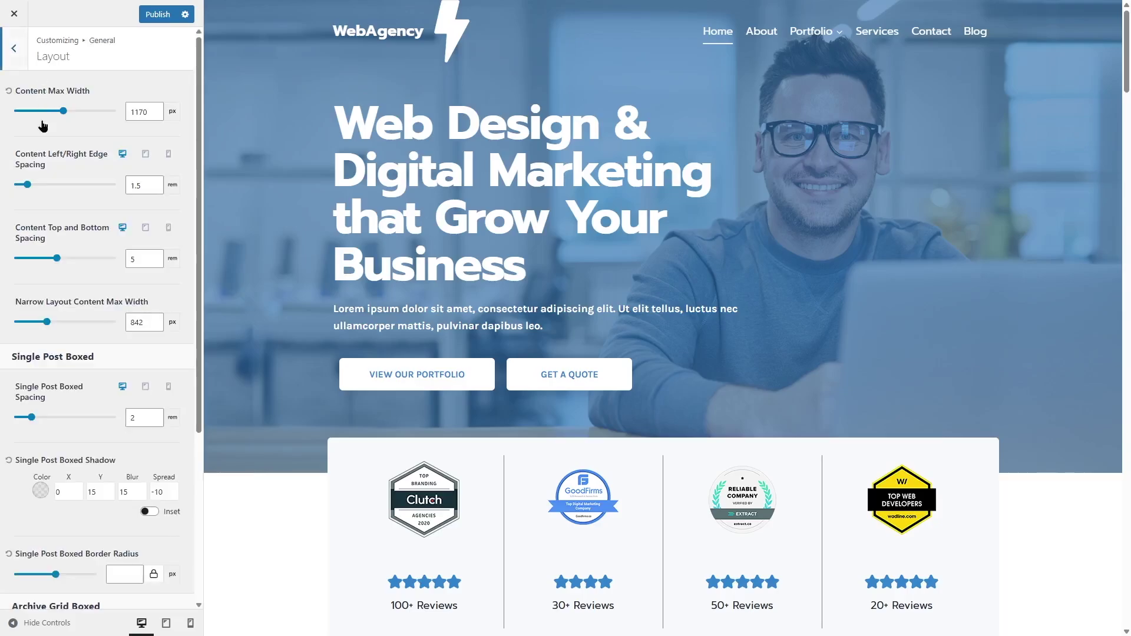
left_click(14, 49)
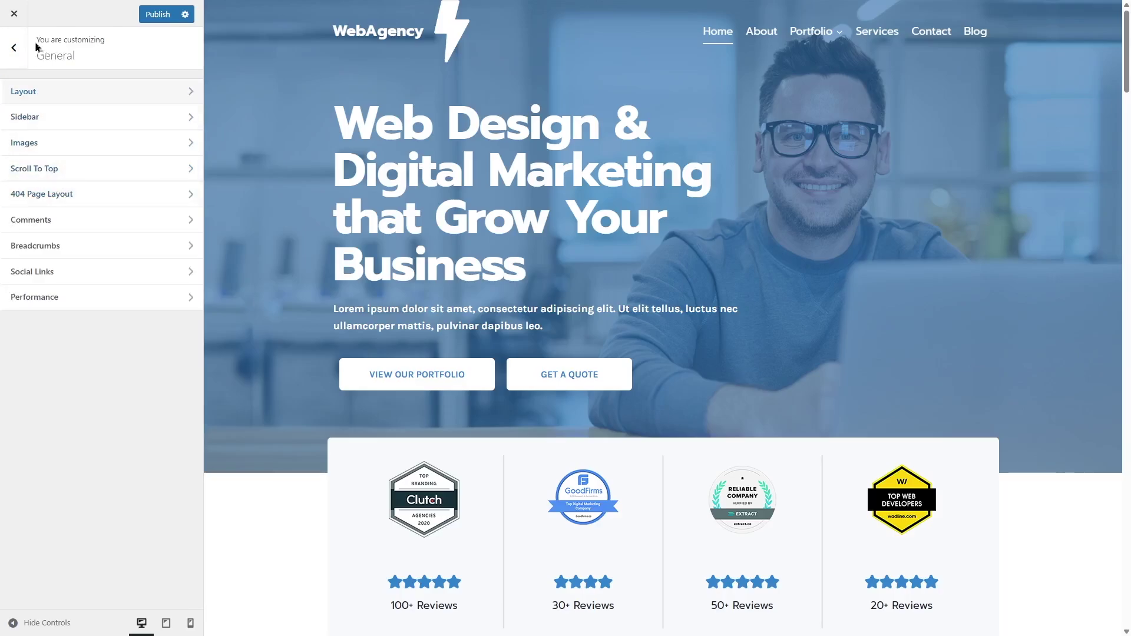
left_click(13, 47)
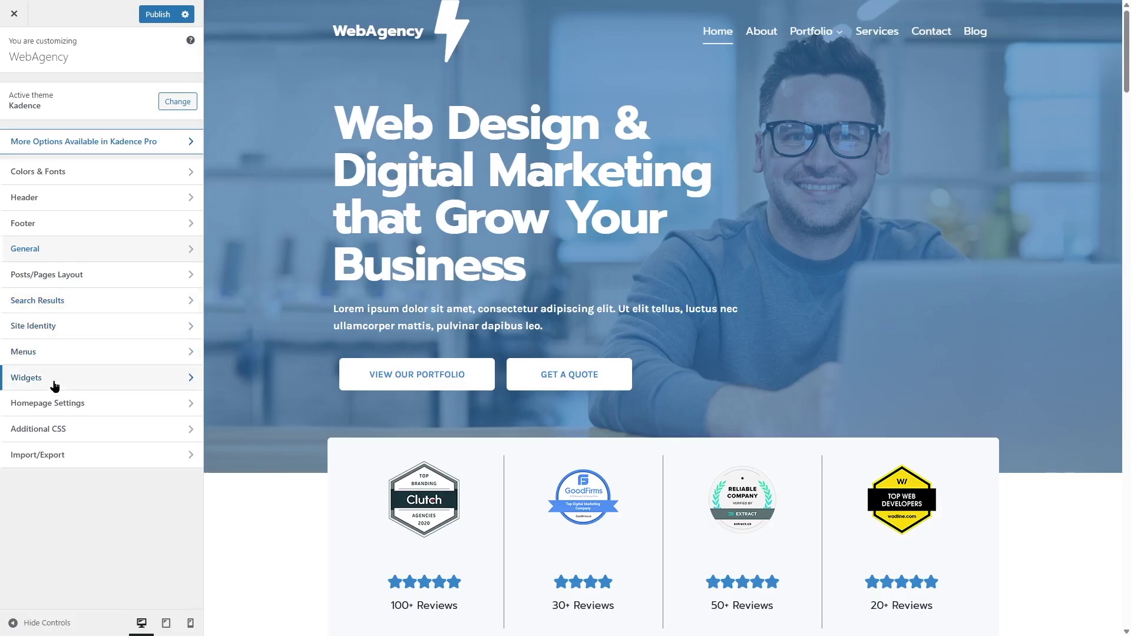
left_click(28, 442)
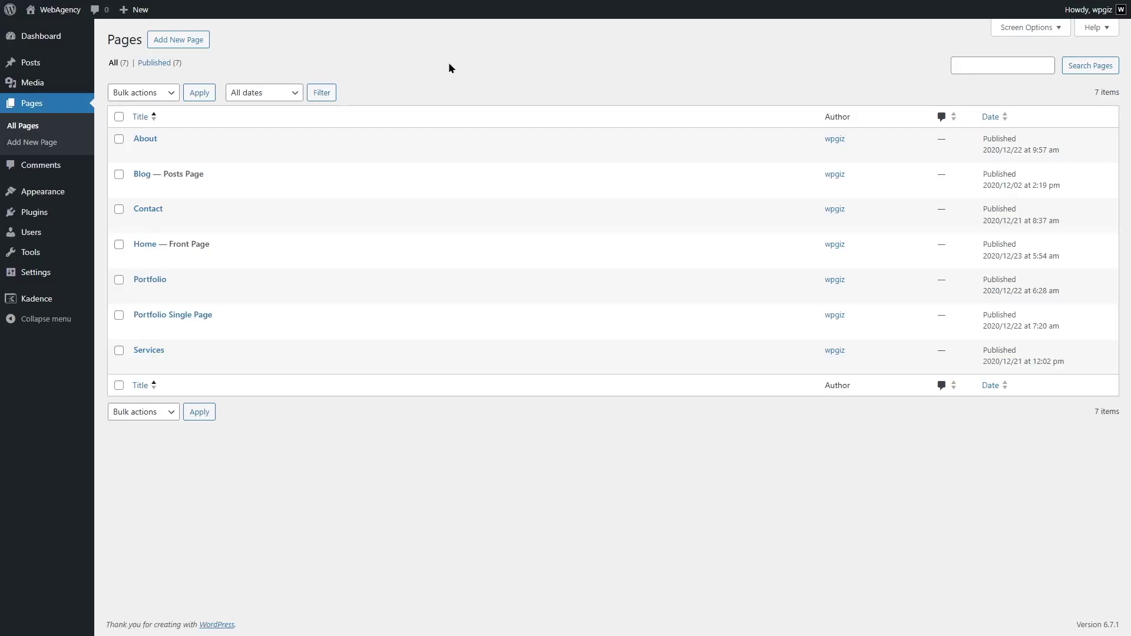
Step: Open the Home front page for editing from the list of pages
mouse_move(174, 141)
left_click(140, 259)
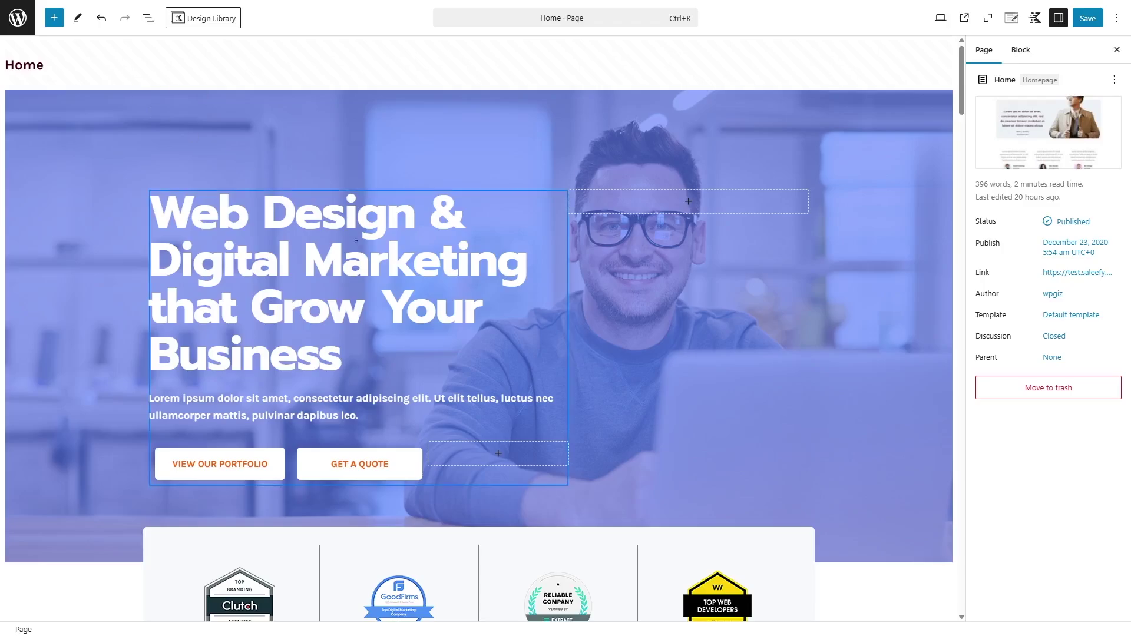
Step: Open the library of available blocks for the Home page
scroll(372, 285, "down", 3)
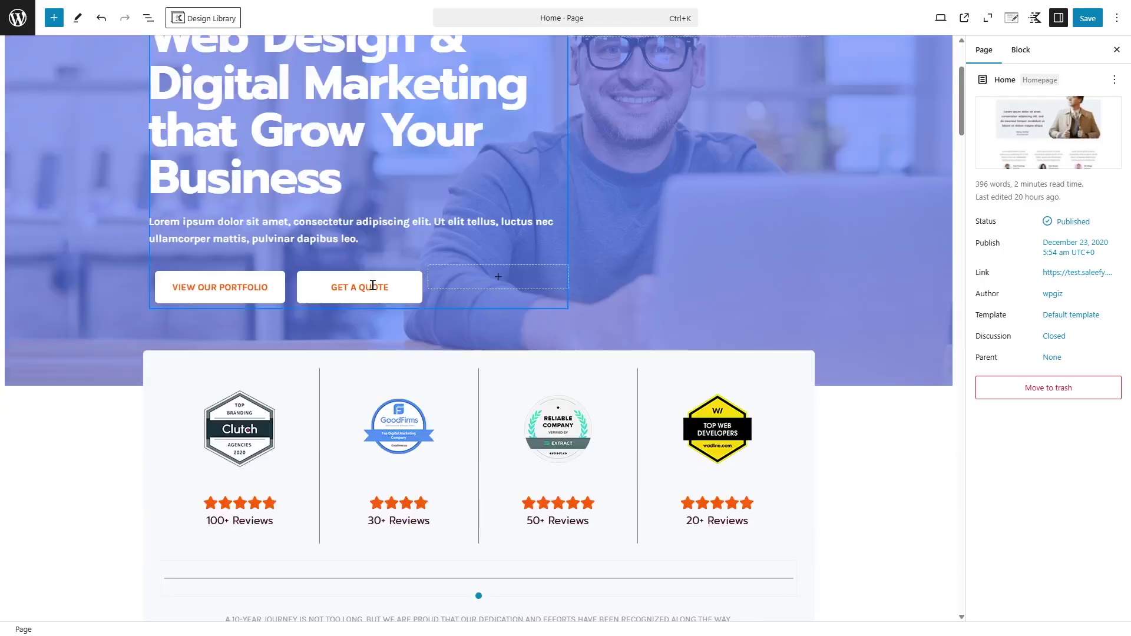
scroll(374, 289, "down", 1)
scroll(373, 291, "up", 4)
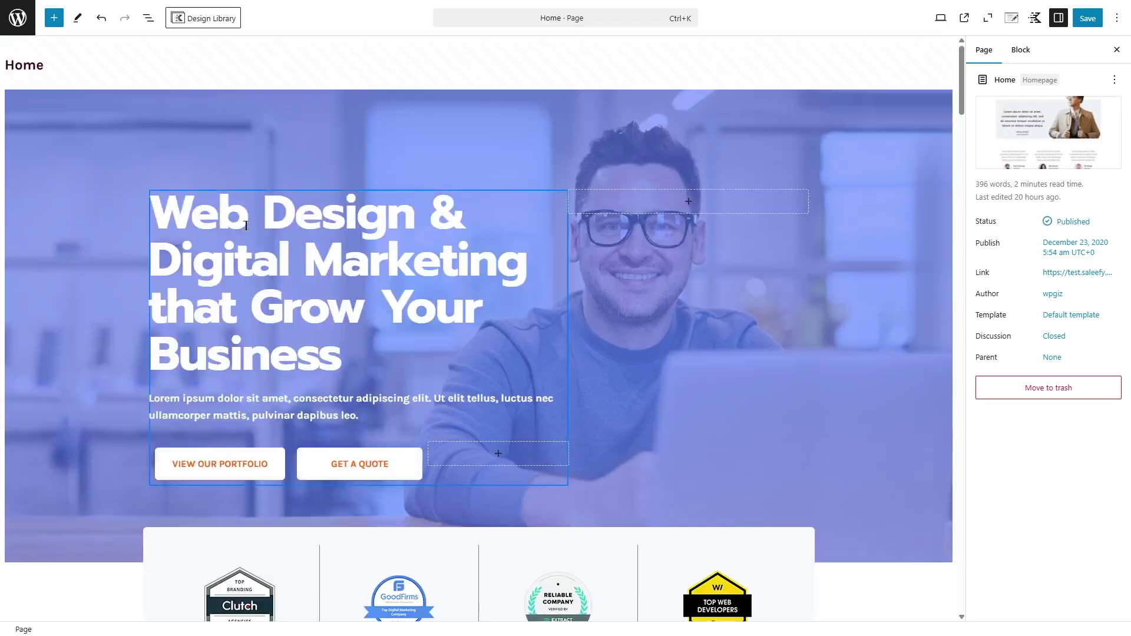
left_click(54, 18)
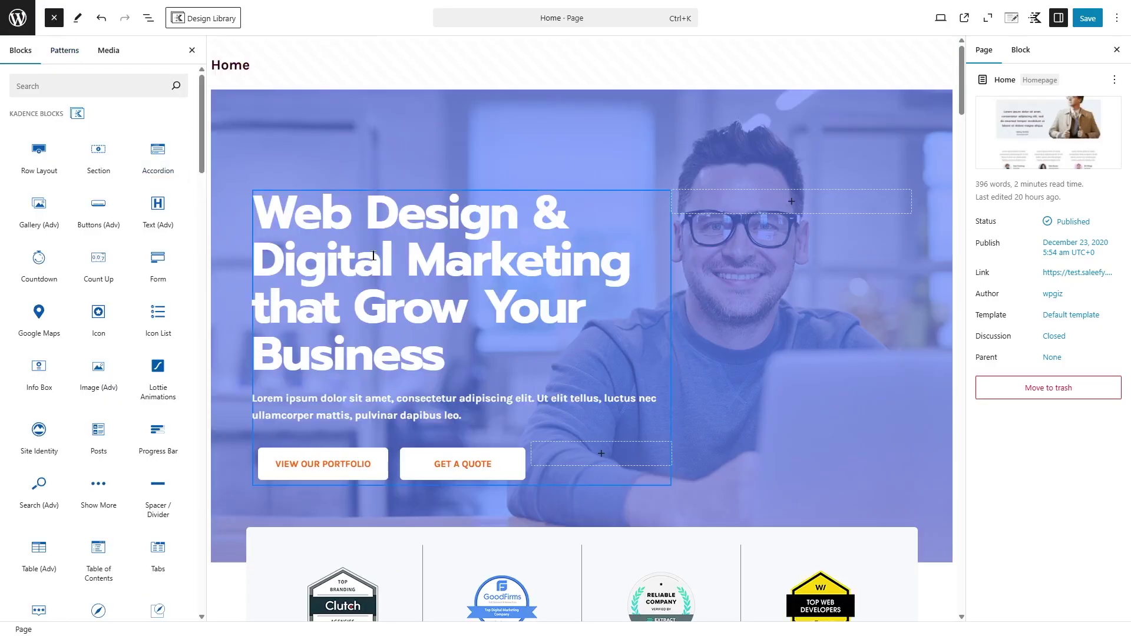
Step: Insert a Text (Adv) block reading "Something..." directly above the "Team Up with Real Experts" heading
scroll(253, 210, "down", 8)
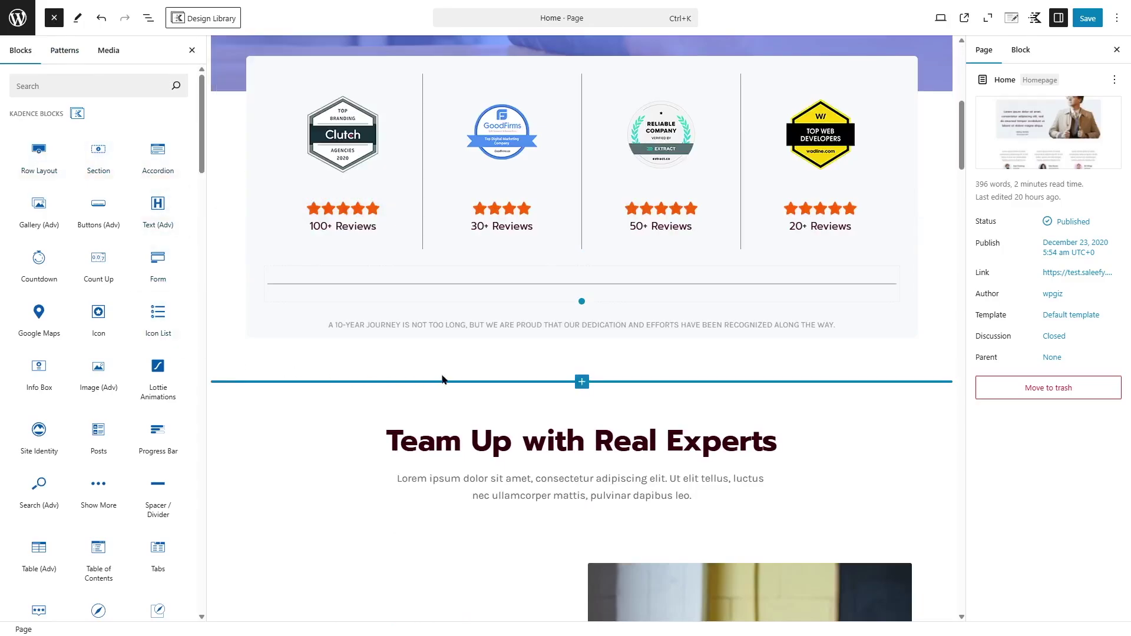
scroll(501, 400, "down", 2)
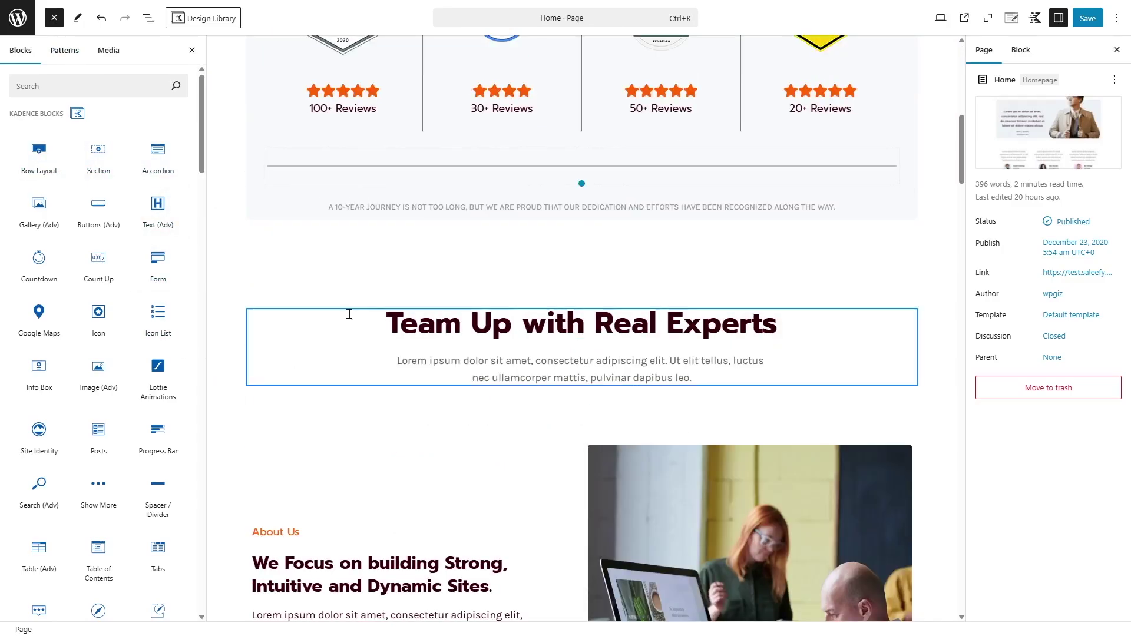
mouse_move(156, 206)
left_click_drag(156, 209, 448, 328)
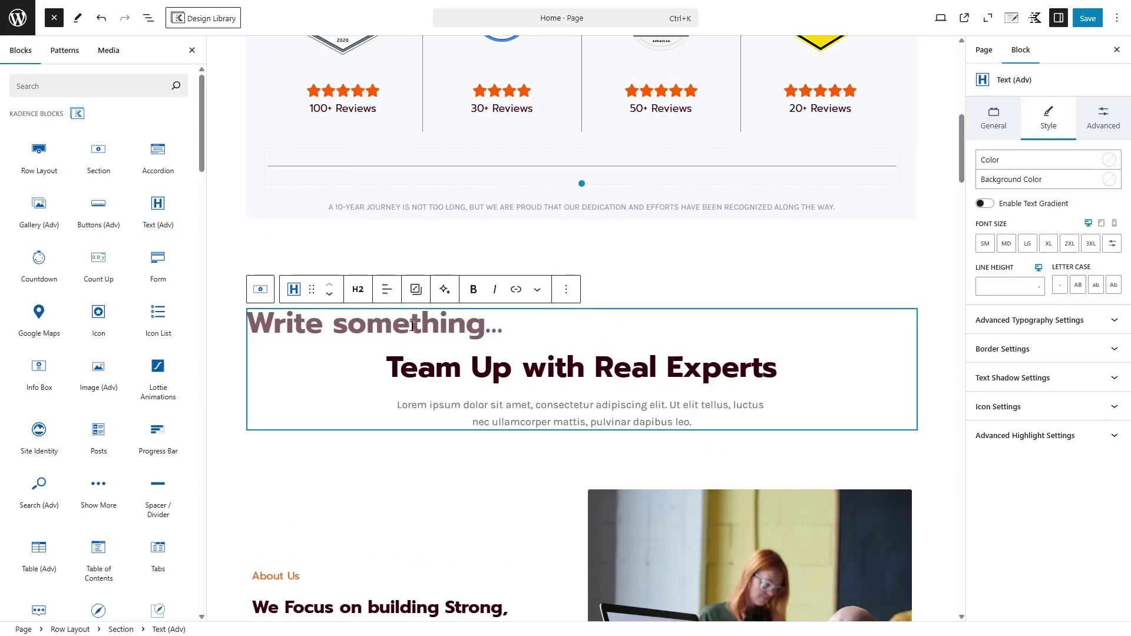
type("Something...")
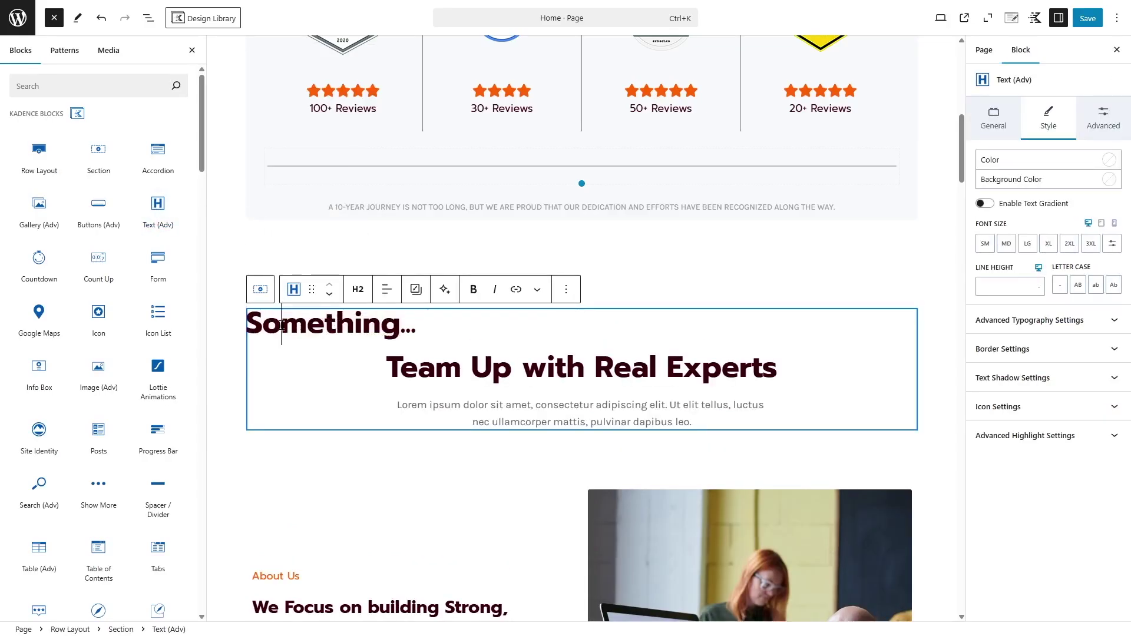
Step: Center the "Something..." heading and set its font size to 2XL
left_click(387, 290)
left_click(412, 348)
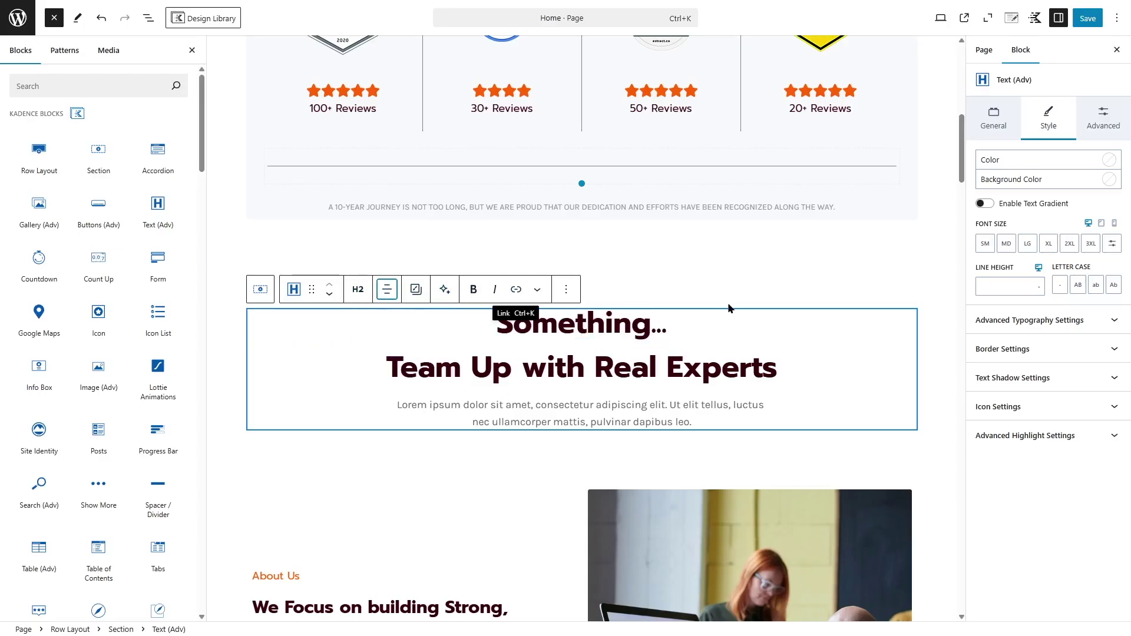
left_click(1012, 248)
left_click(985, 244)
left_click(1047, 244)
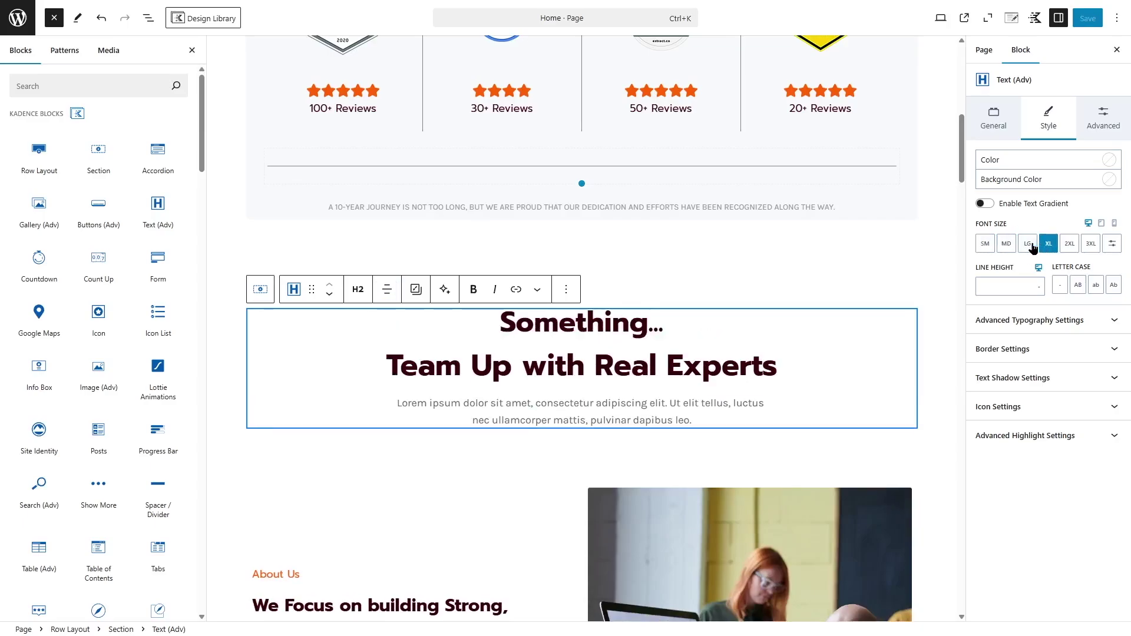
left_click(1069, 244)
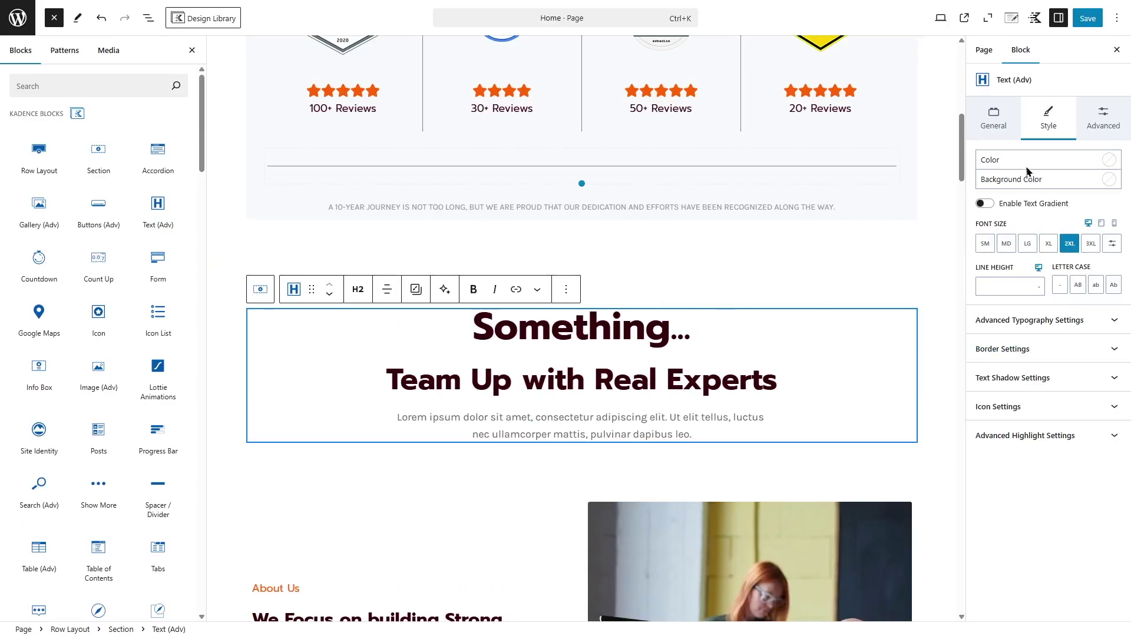
Step: Set the text color of the "Something..." heading to a custom red
left_click(1107, 160)
left_click_drag(1044, 202, 1102, 178)
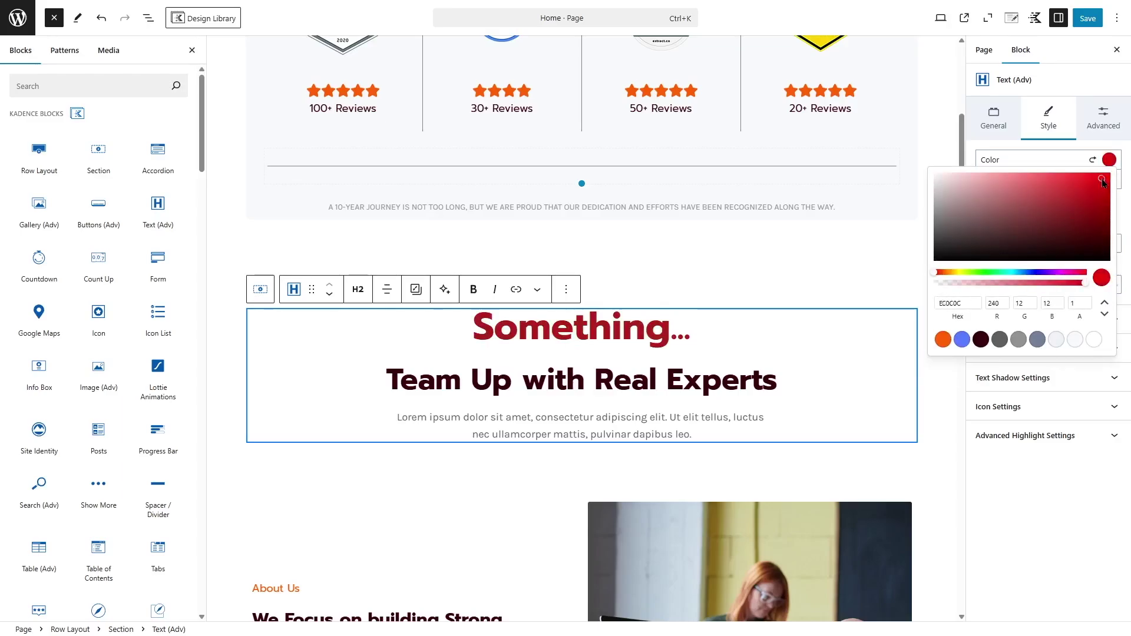
left_click(696, 327)
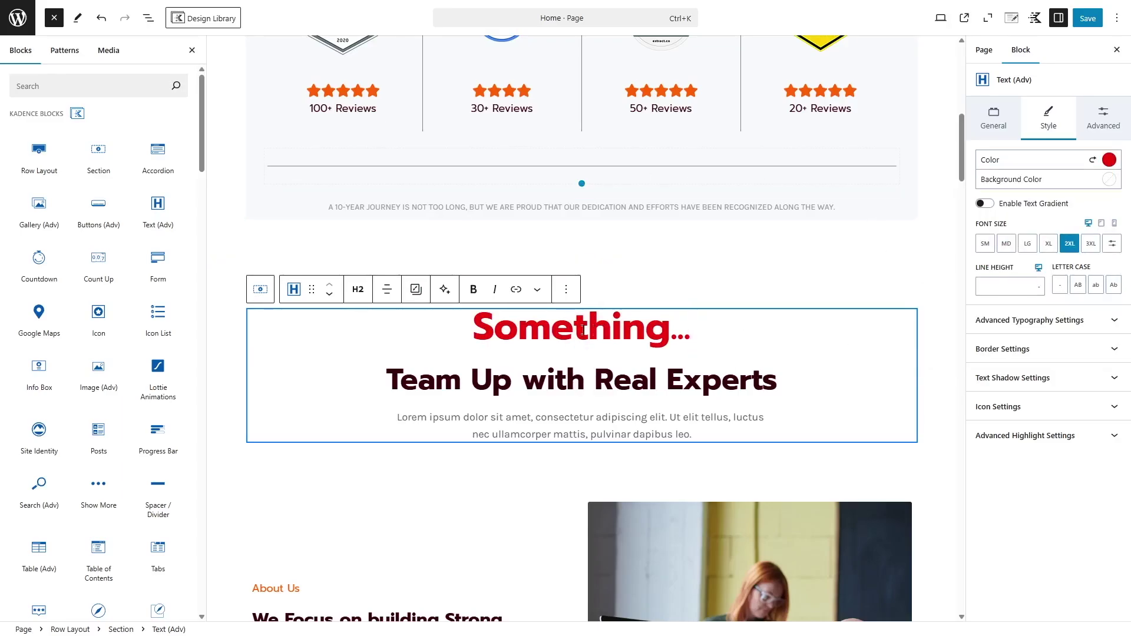
Step: Delete the "Something..." text block above the "Team Up with Real Experts" heading
left_click_drag(690, 328, 582, 278)
left_click(566, 289)
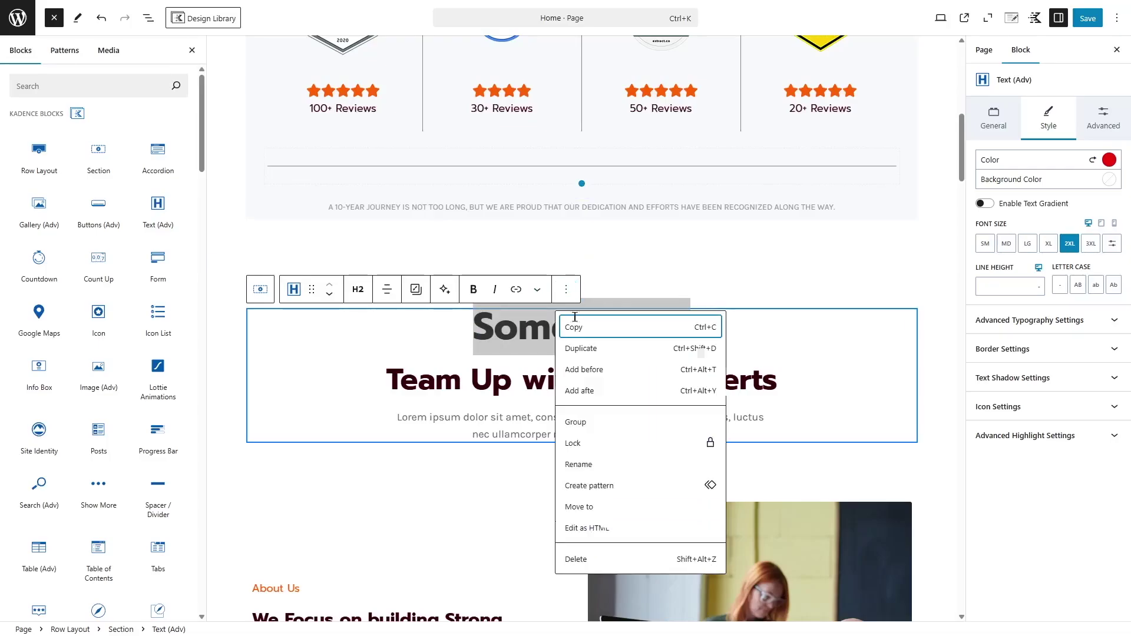
left_click(589, 569)
left_click(553, 243)
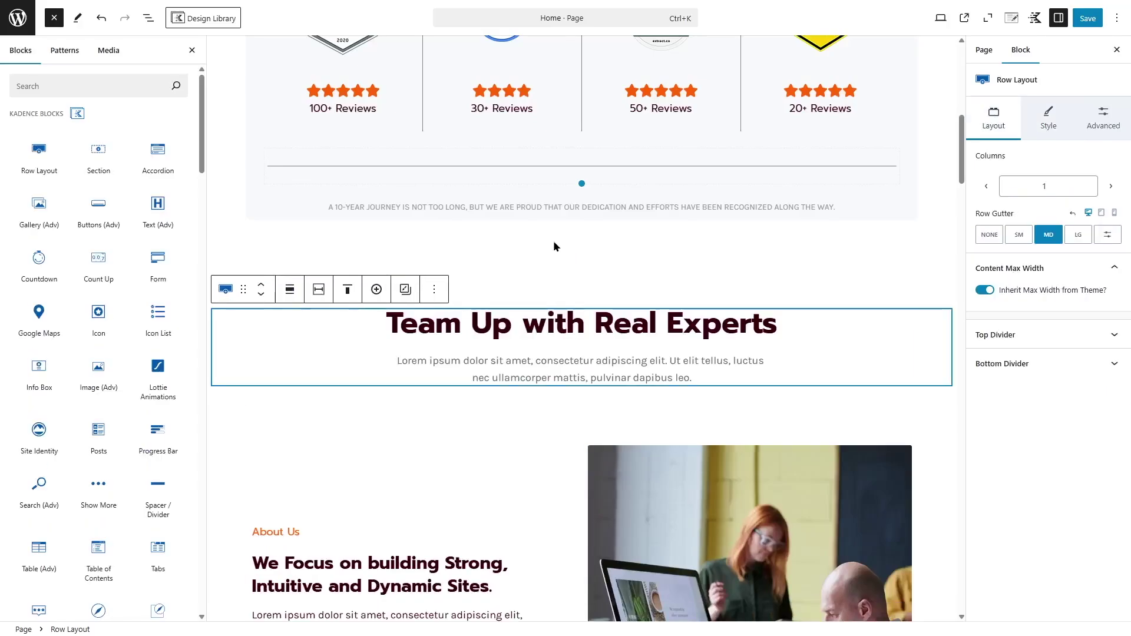
Step: Look through the Home page's sections, including the About Us image gallery's settings, down to the closing call to action
scroll(582, 320, "down", 4)
scroll(582, 320, "down", 1)
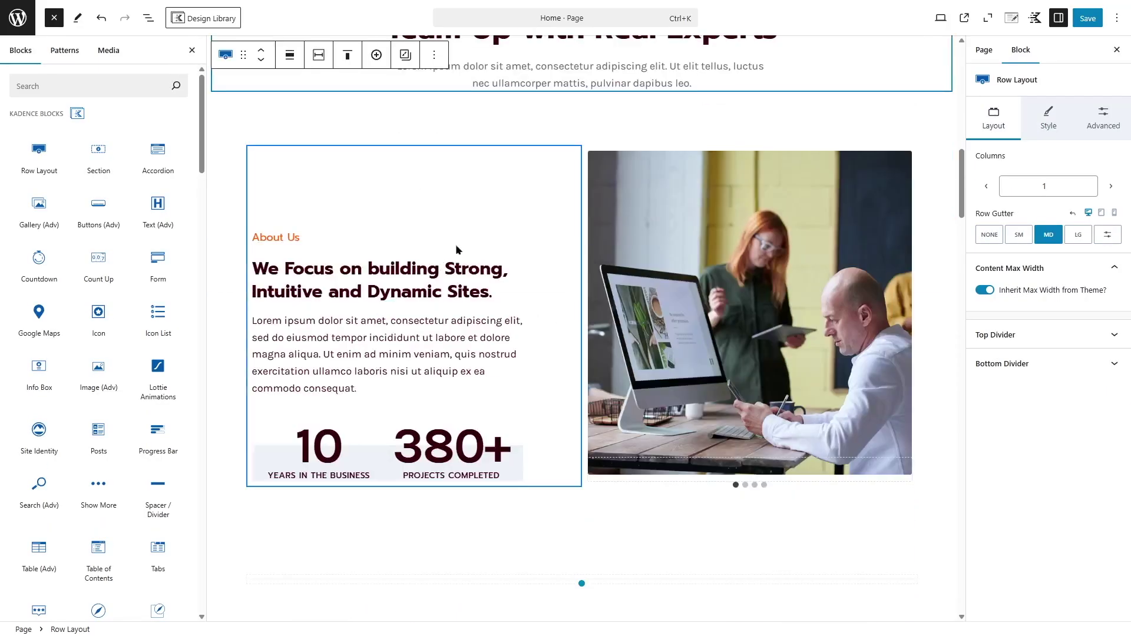
left_click(771, 283)
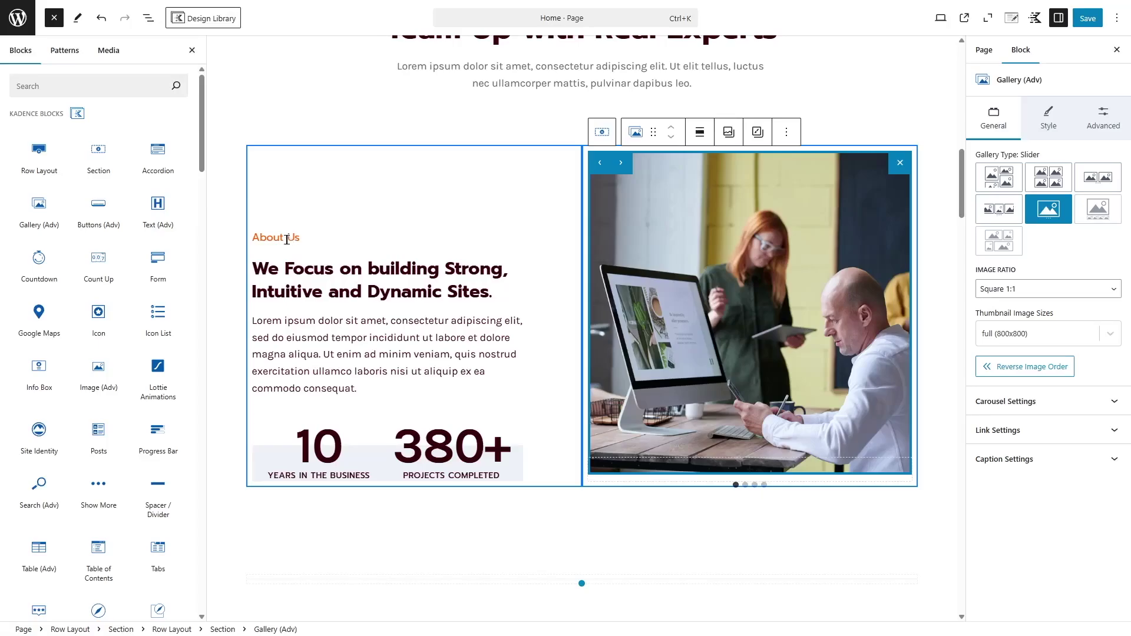
scroll(584, 275, "down", 5)
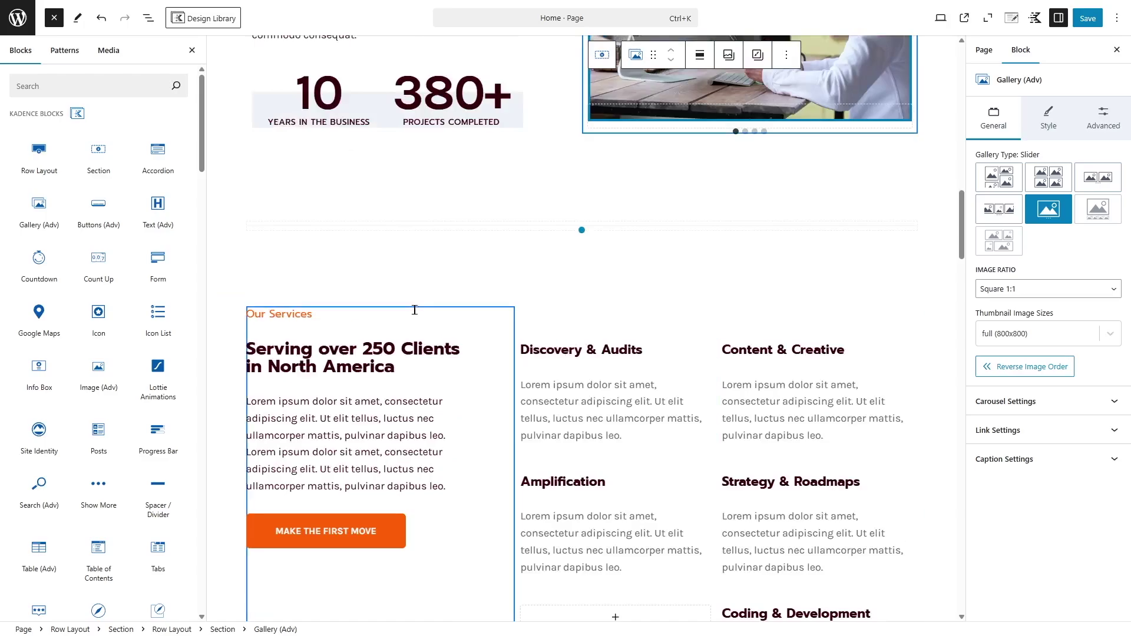
left_click_drag(961, 218, 964, 437)
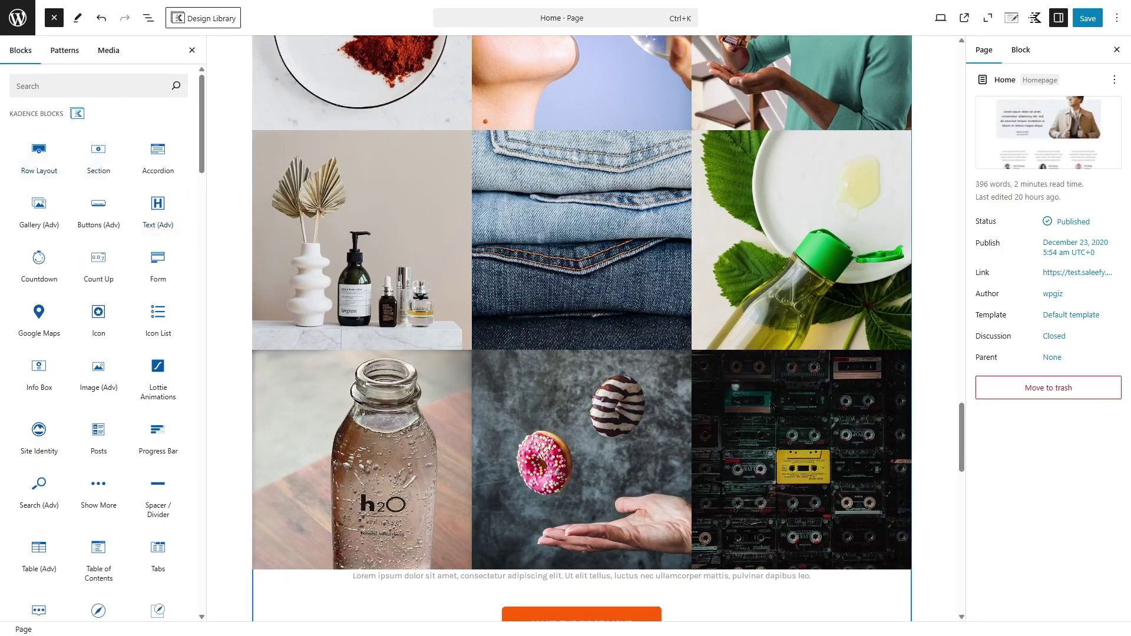
scroll(769, 398, "down", 15)
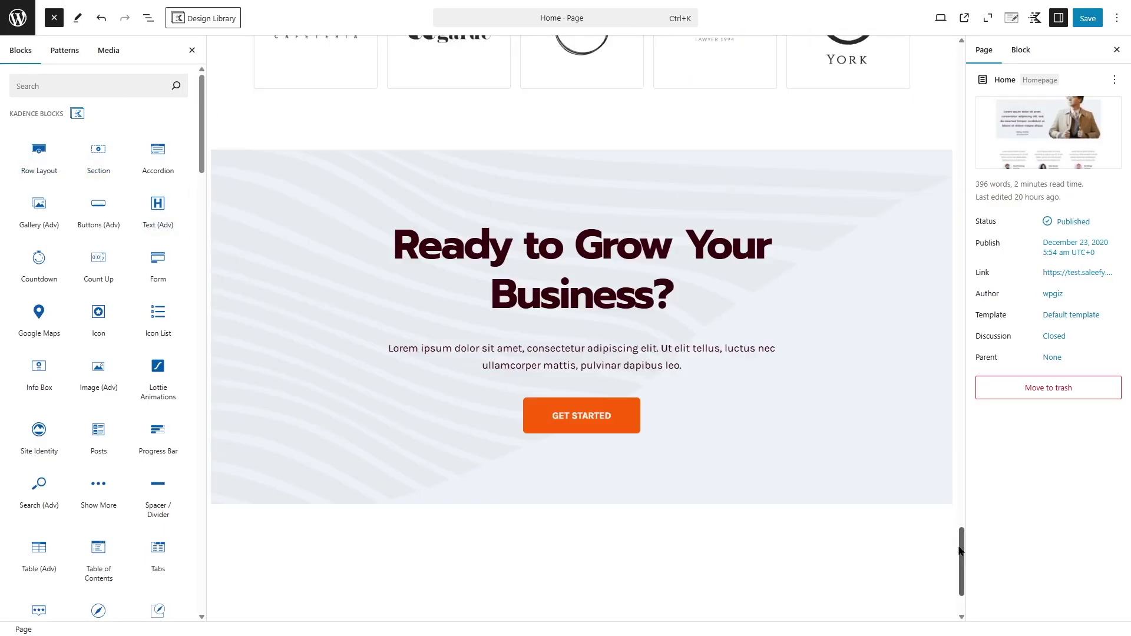
left_click_drag(961, 551, 961, 148)
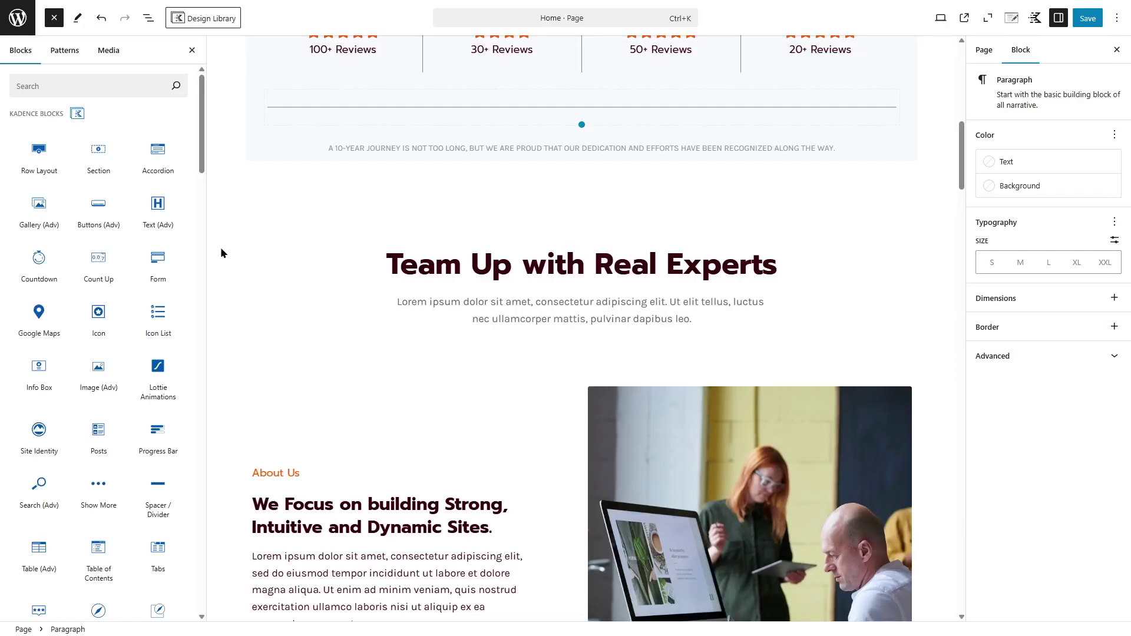
Step: Look over the available Kadence blocks and their previews, such as Row Layout, Lottie Animations and Tabs
mouse_move(39, 154)
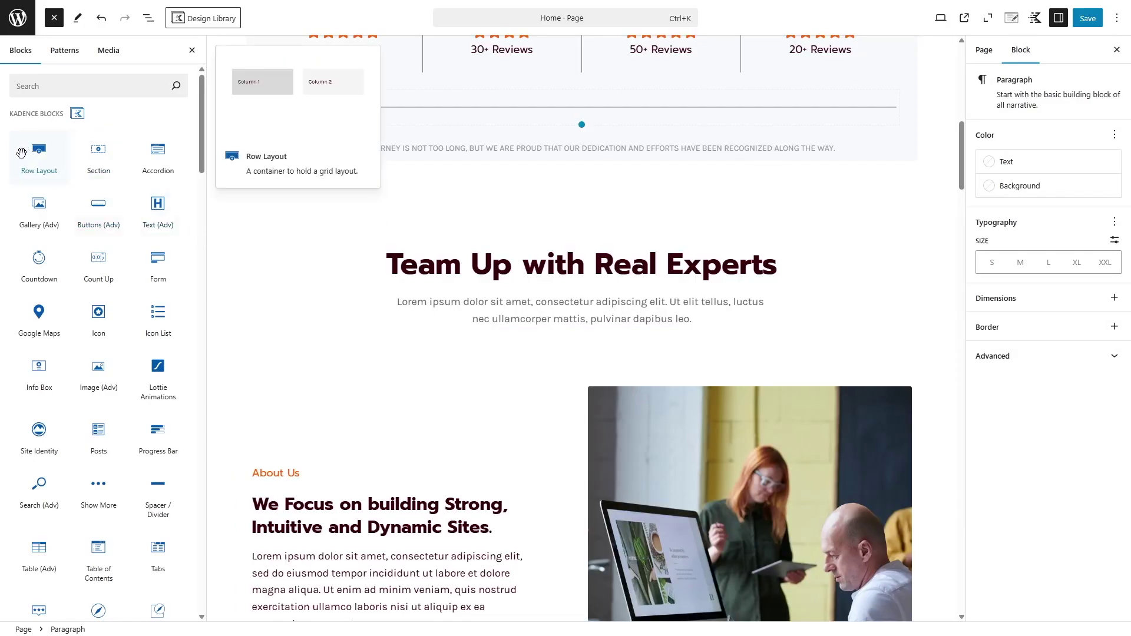
mouse_move(91, 207)
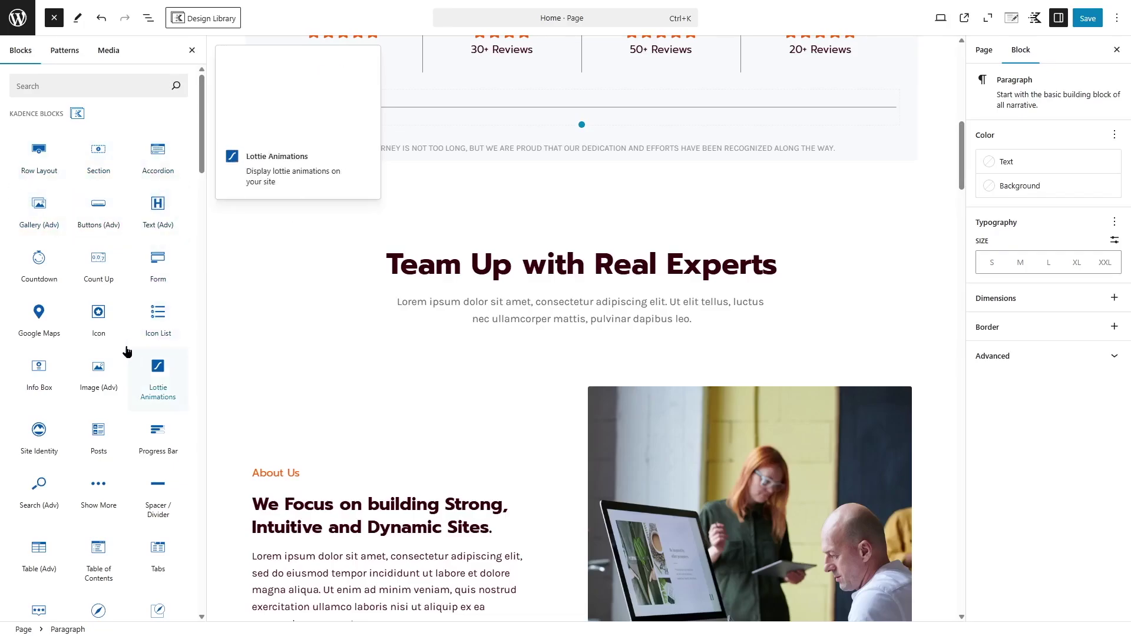
scroll(127, 344, "down", 5)
scroll(129, 341, "down", 3)
mouse_move(133, 255)
scroll(132, 335, "up", 10)
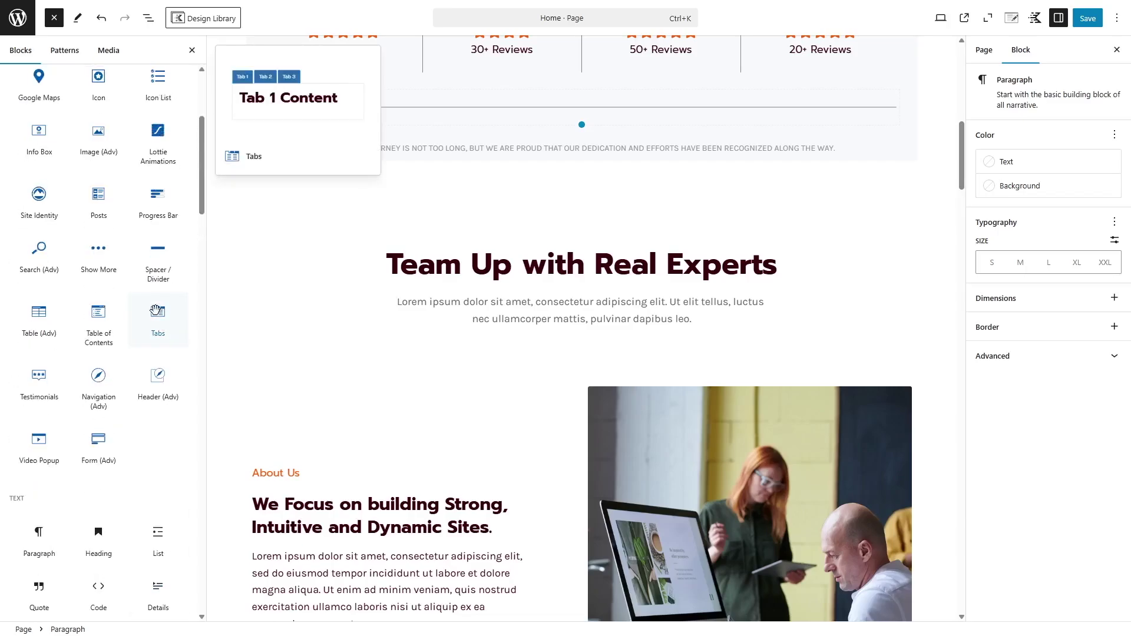
mouse_move(126, 229)
mouse_move(95, 262)
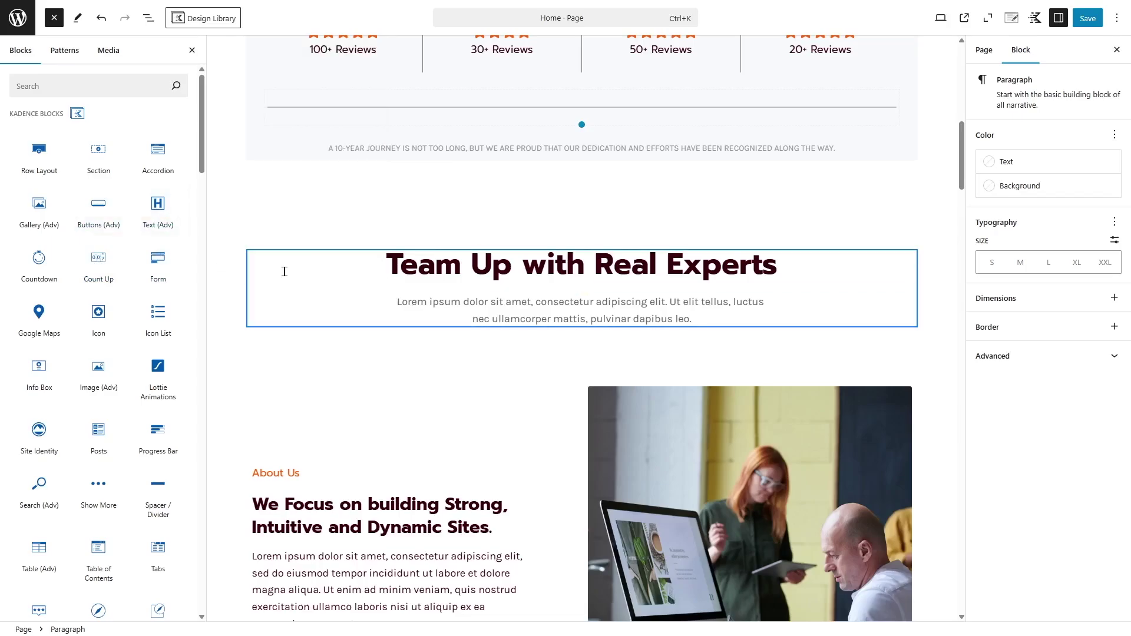
Step: Insert a Kadence Form block below the row of three customer testimonials
scroll(713, 283, "down", 20)
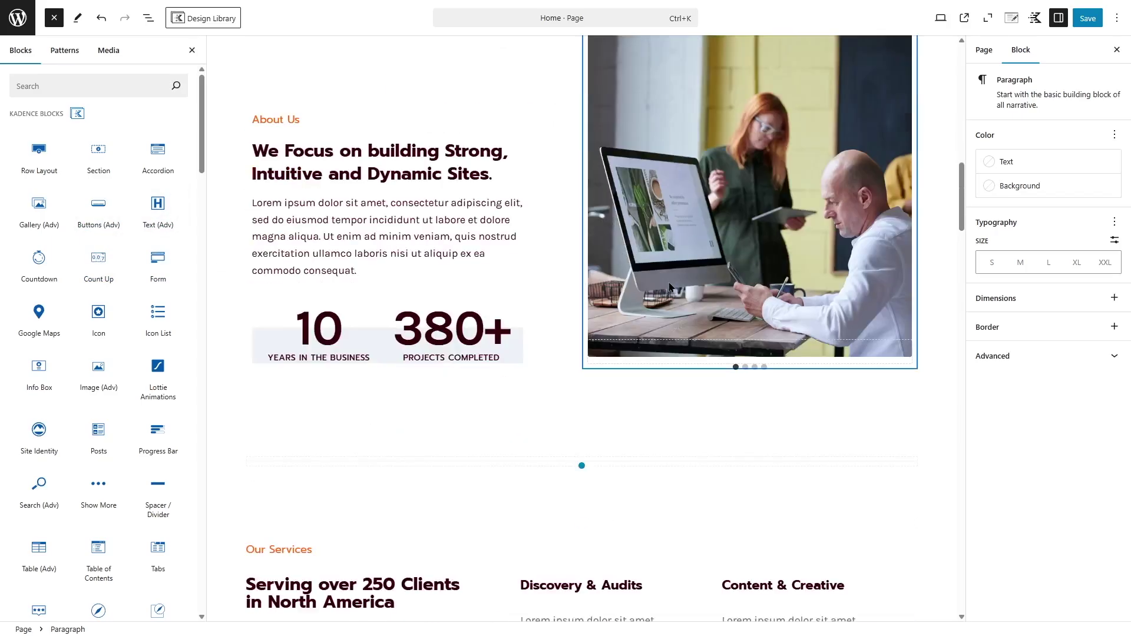
scroll(648, 273, "down", 8)
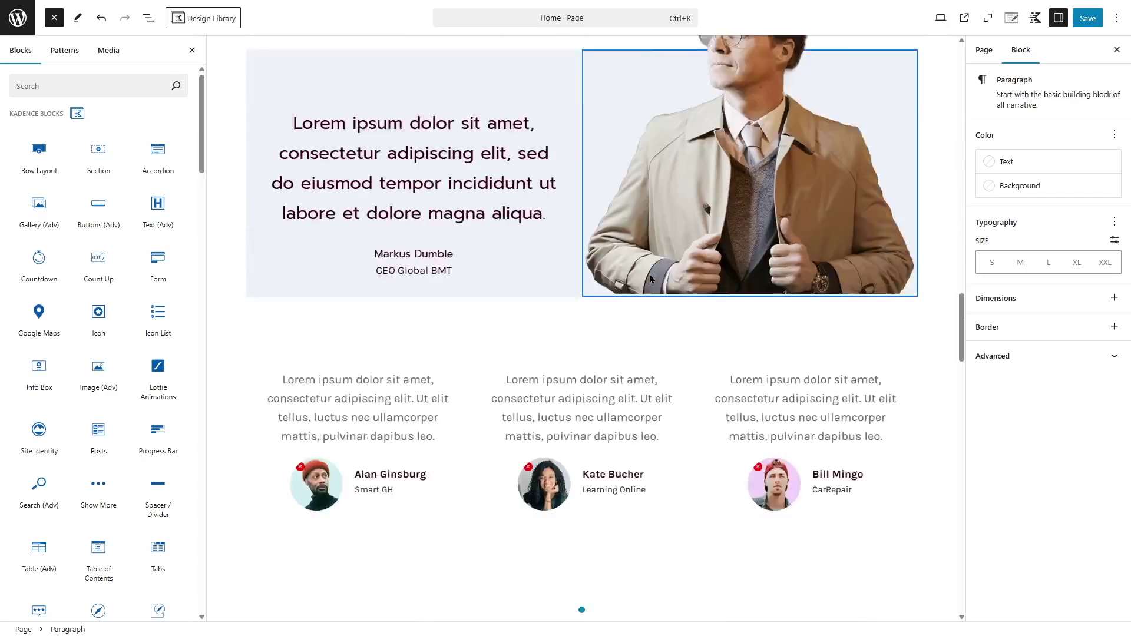
left_click_drag(159, 264, 539, 255)
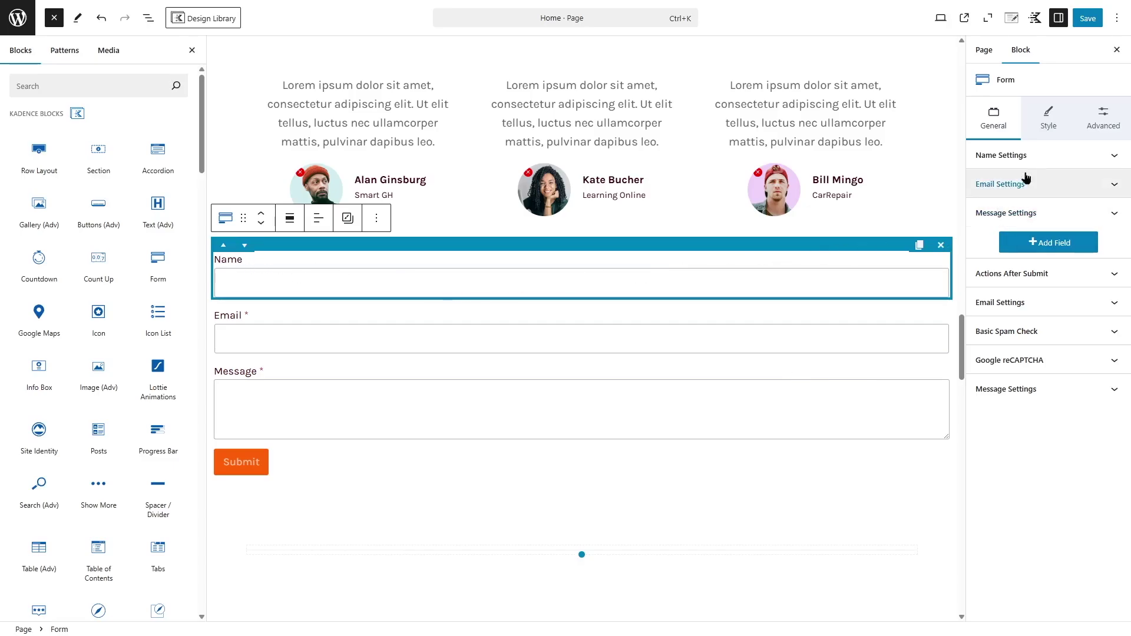
Step: Change the label of the form's Name field to "Full Name"
left_click(1038, 156)
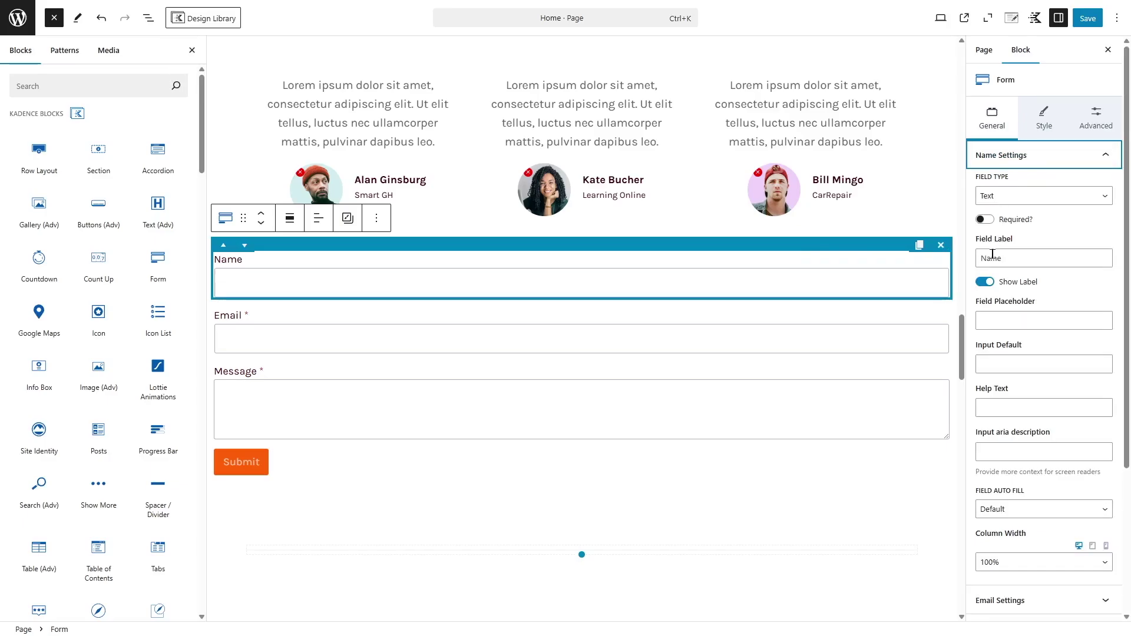
left_click_drag(1016, 255, 987, 256)
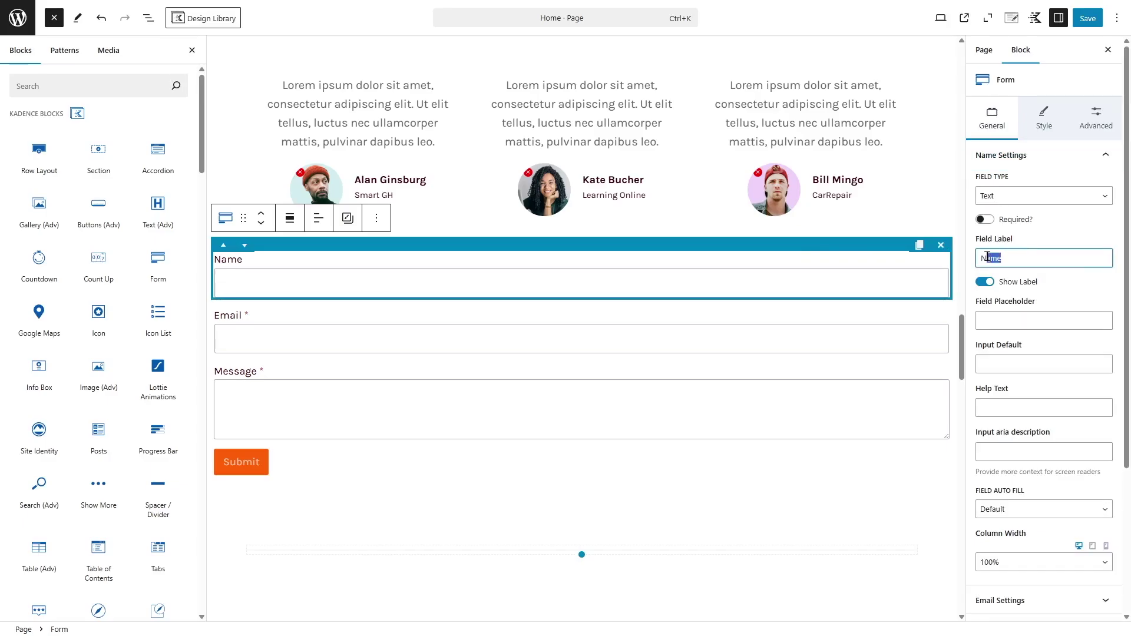
left_click(434, 287)
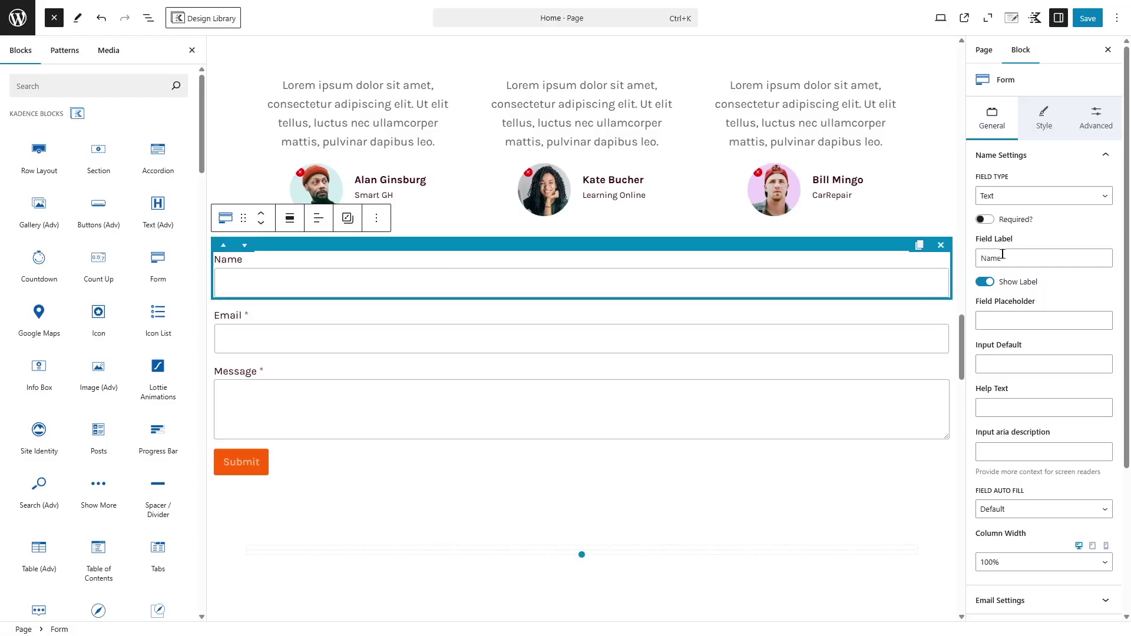
left_click(979, 258)
type("Full")
scroll(1022, 285, "down", 3)
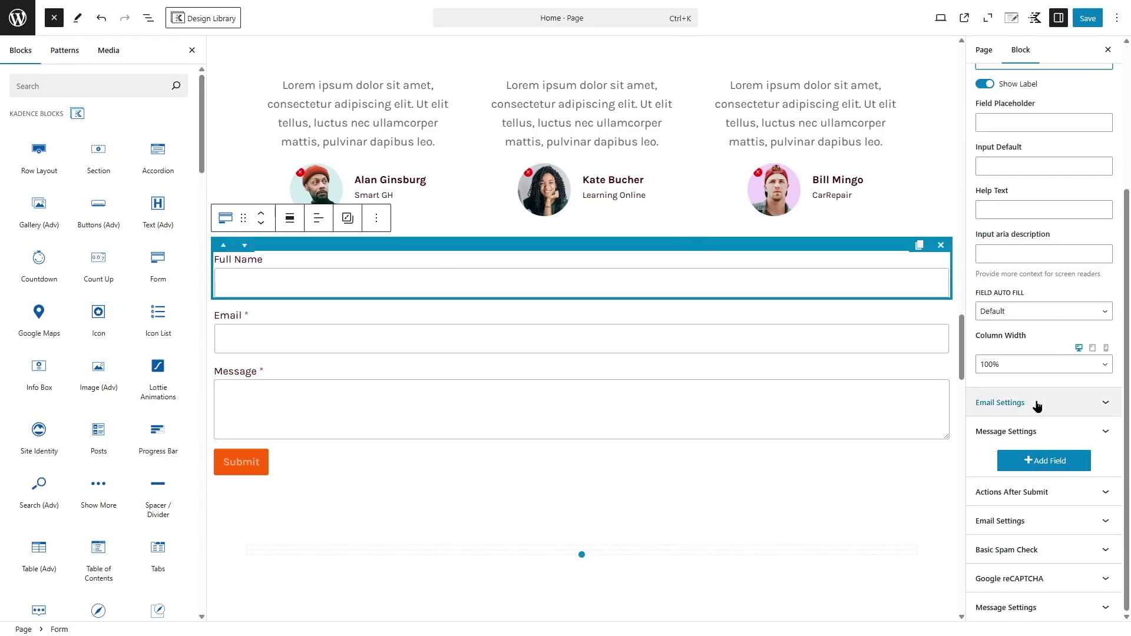
Step: Add a fourth field below Message in the form and open its settings
left_click(1040, 465)
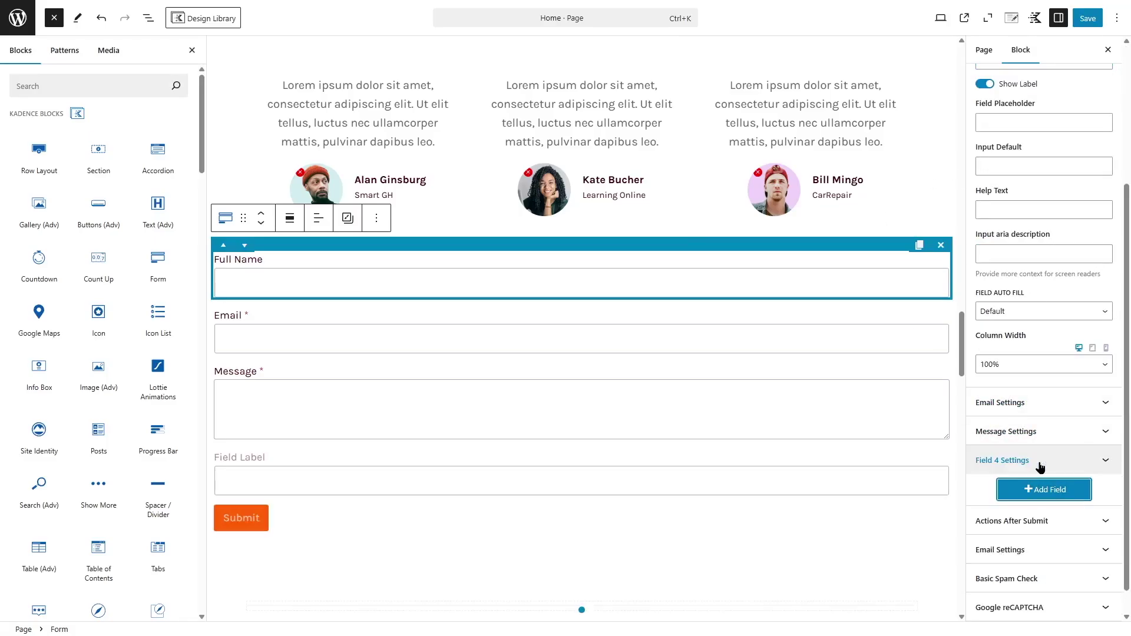
left_click(461, 477)
left_click(1118, 243)
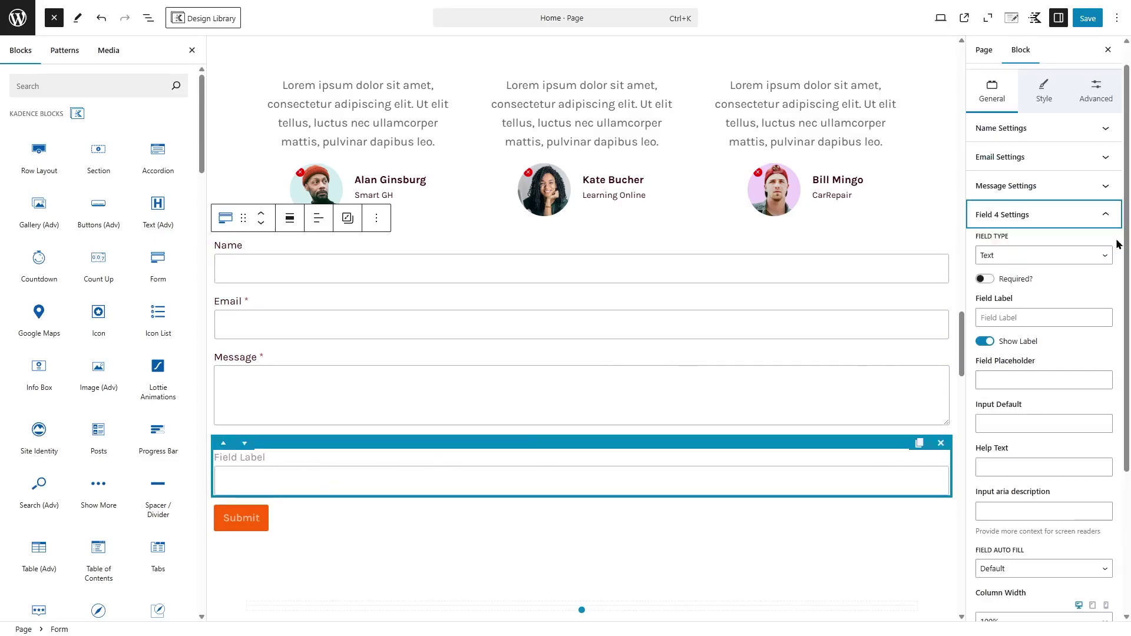
Step: Try the Checkboxes and Radio field types on the fourth form field and return it to Text
left_click(1025, 260)
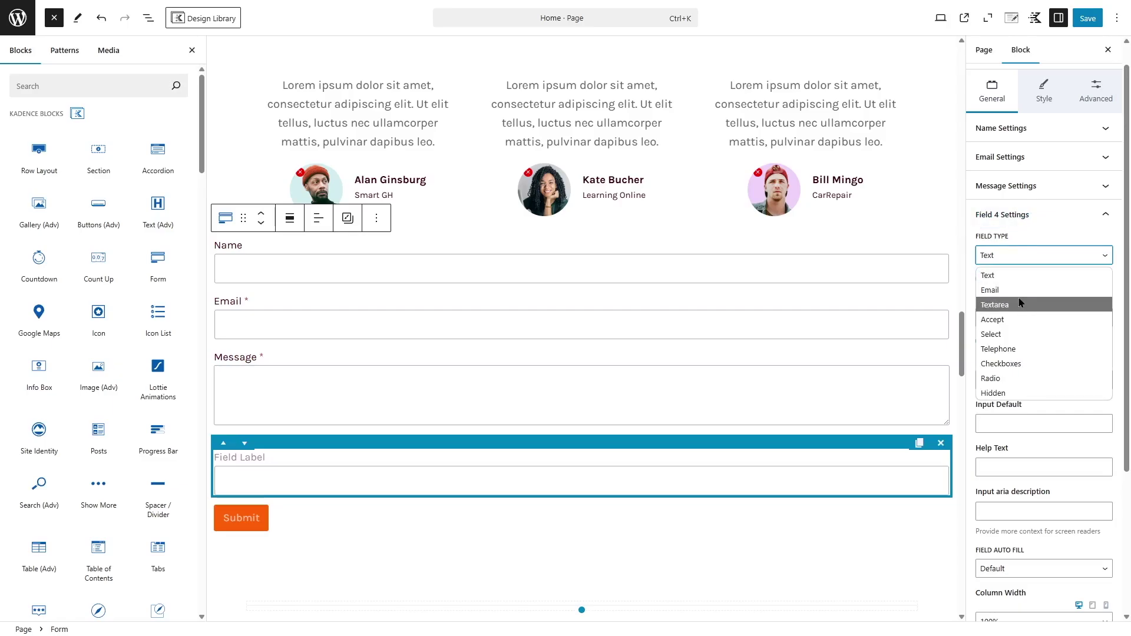
left_click(1021, 363)
left_click(1030, 255)
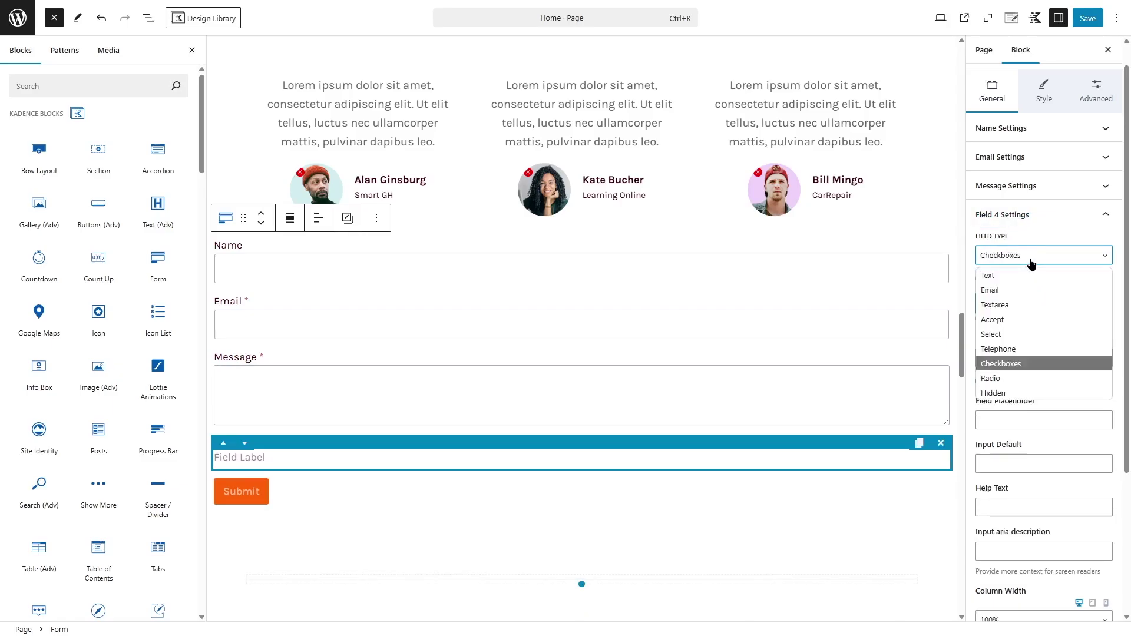
left_click(1023, 378)
left_click(1028, 265)
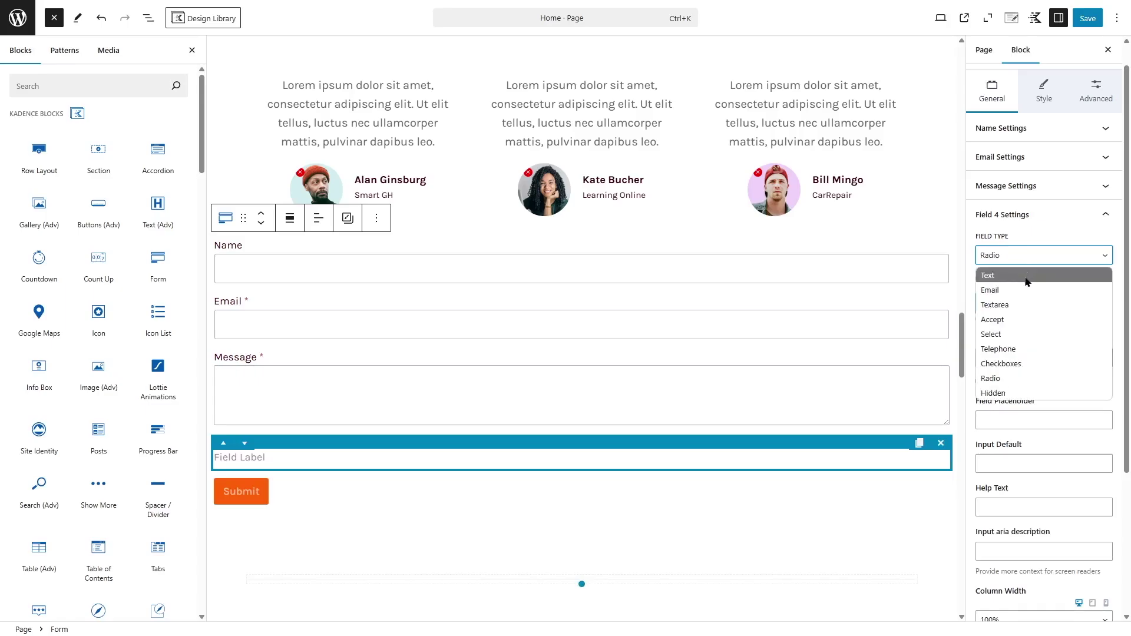
left_click(1014, 295)
Step: Label the fourth form field "Password" and delete that field from the form
left_click(1029, 316)
type("Password")
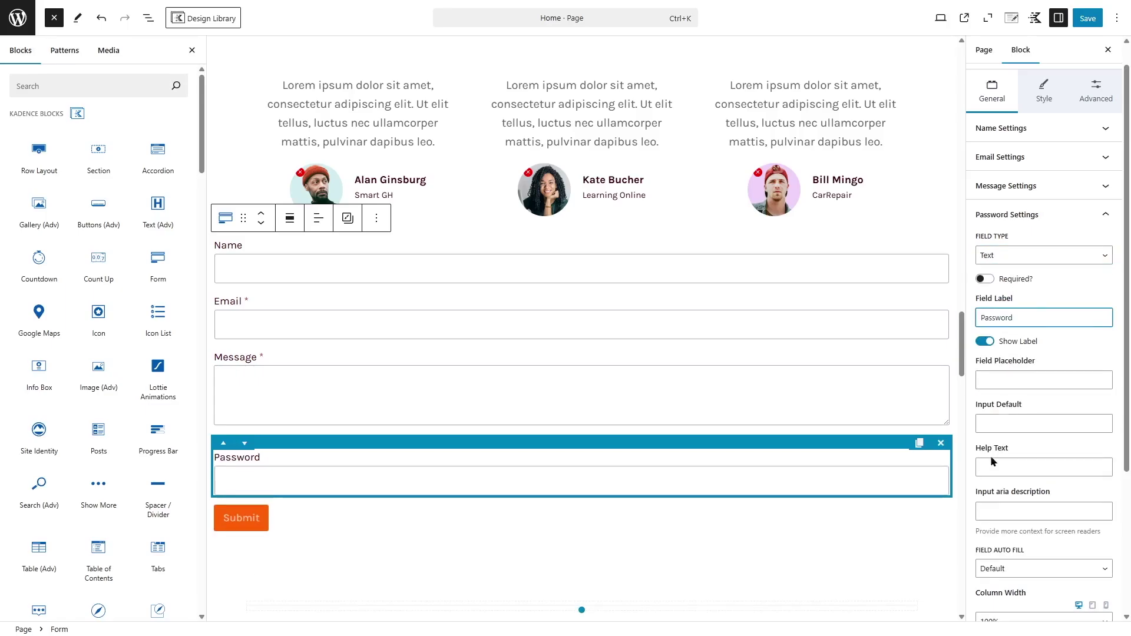
left_click(940, 444)
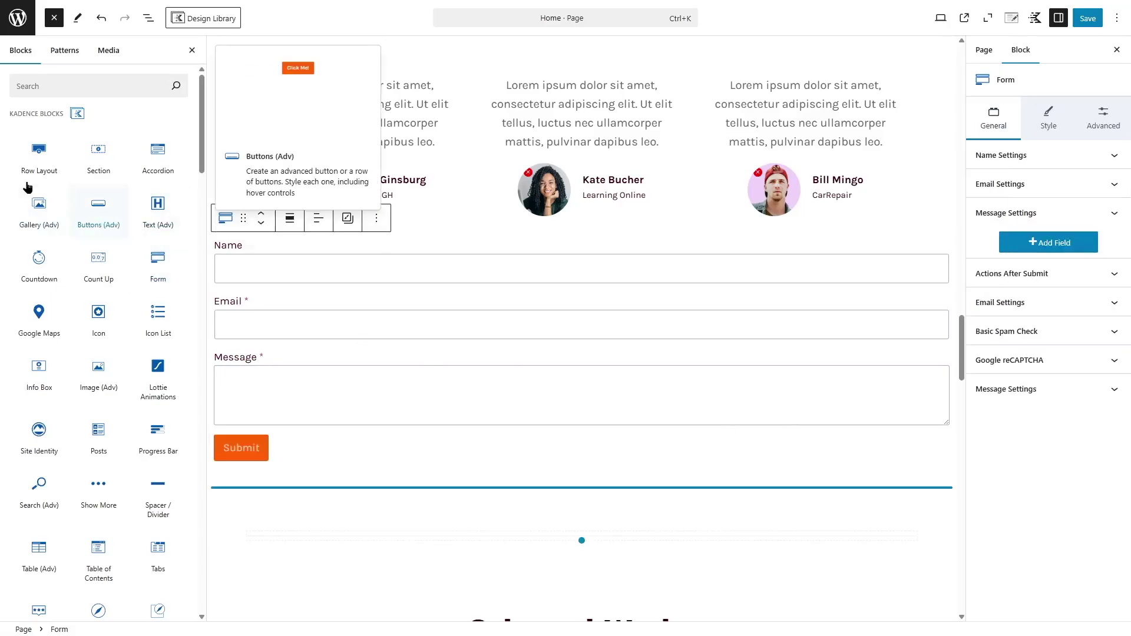
Step: Switch to the Webflow Designer and look over the Home page's header and features section
left_click(317, 255)
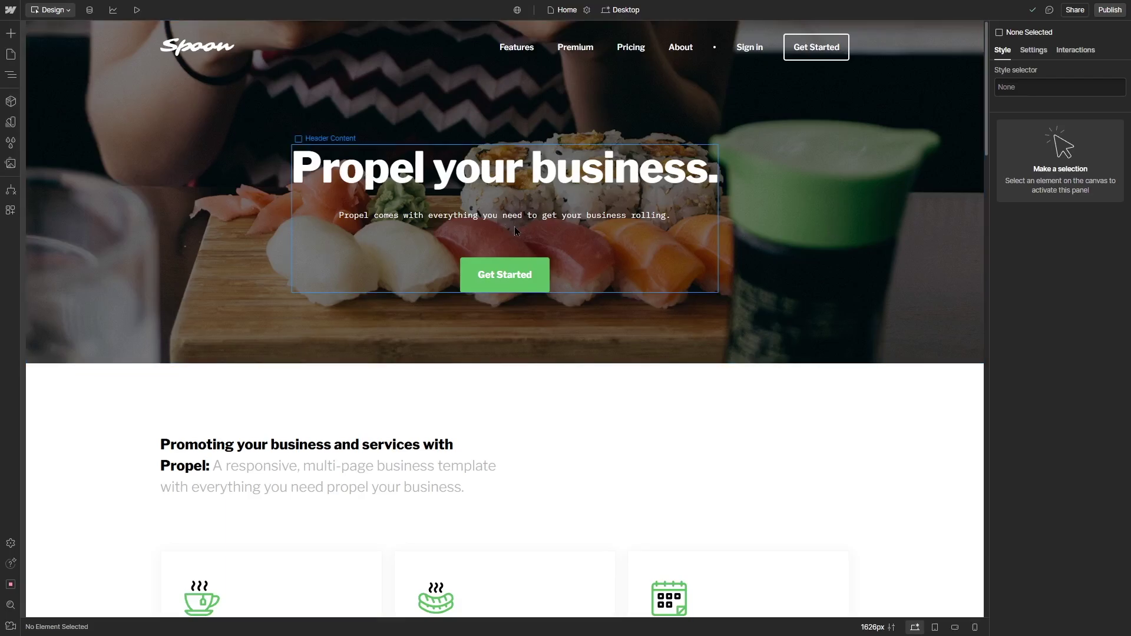
scroll(265, 165, "down", 6)
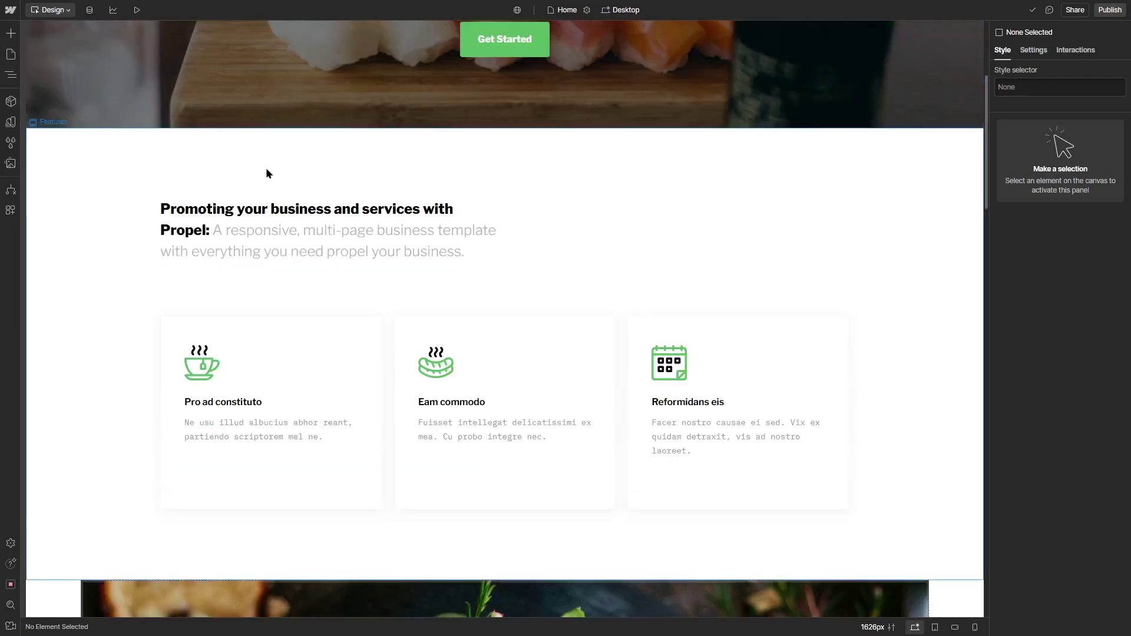
scroll(270, 183, "up", 6)
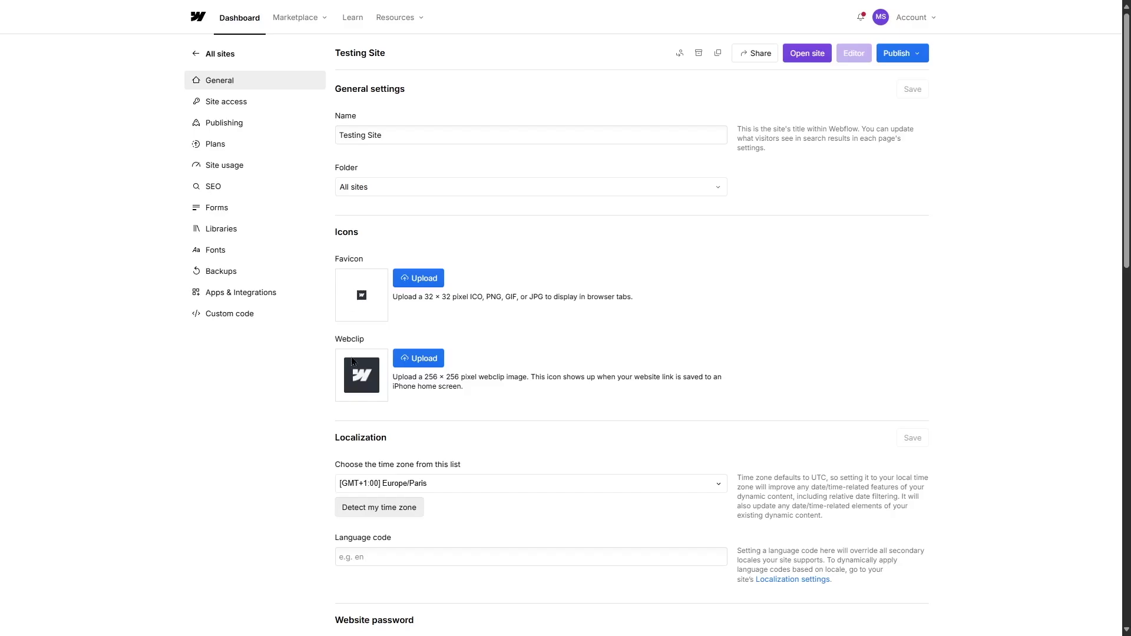
Step: Look through the general settings of Testing Site, including icons, localization and website password
scroll(207, 419, "down", 3)
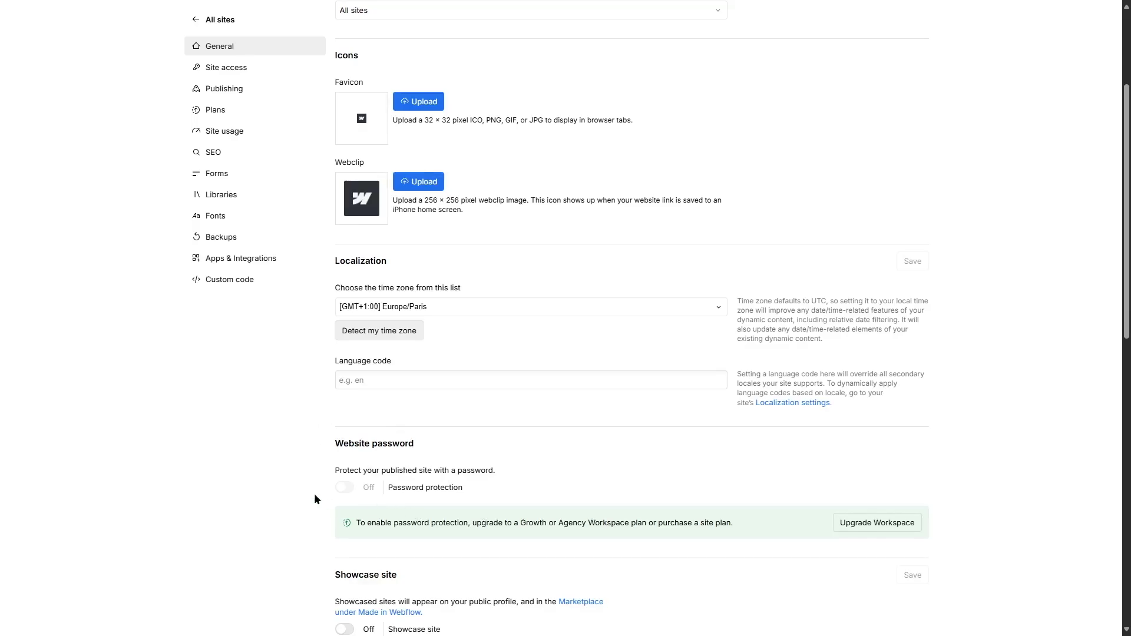
scroll(314, 497, "down", 2)
scroll(222, 418, "up", 5)
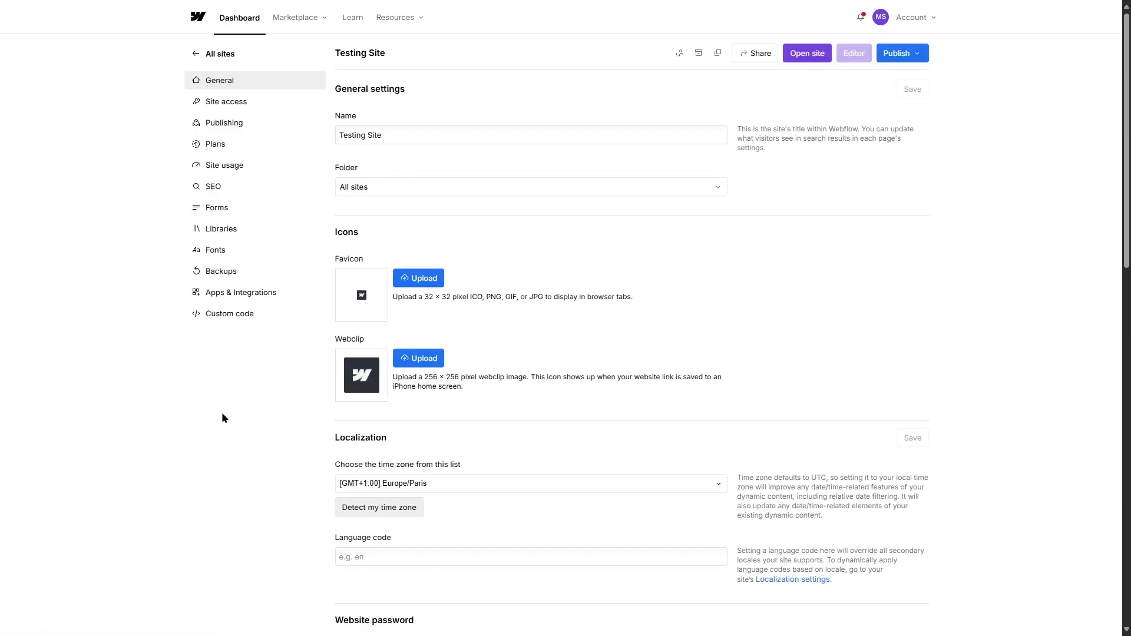
Step: Open the Webflow template marketplace and browse its categories and the Featured, New and Free templates
left_click(298, 18)
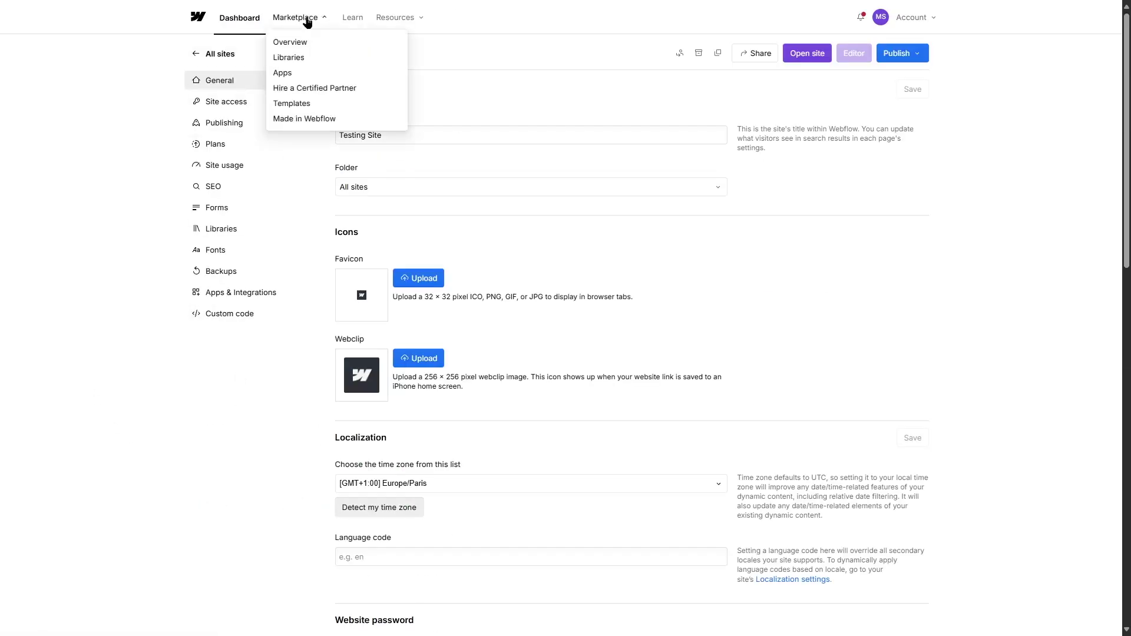
left_click(298, 108)
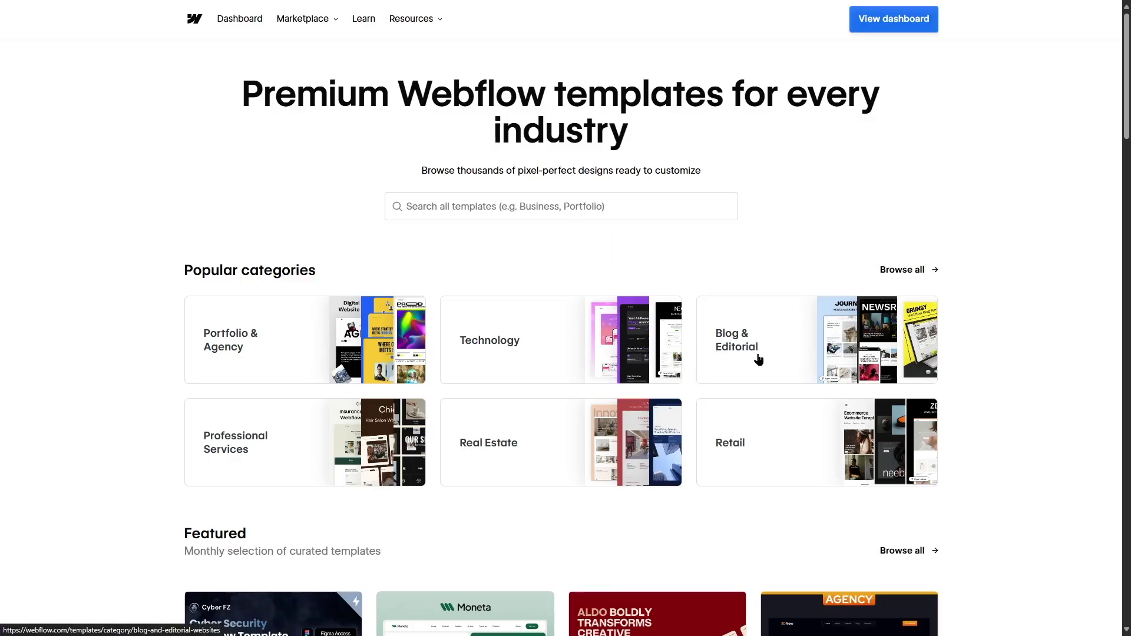
scroll(737, 356, "down", 1)
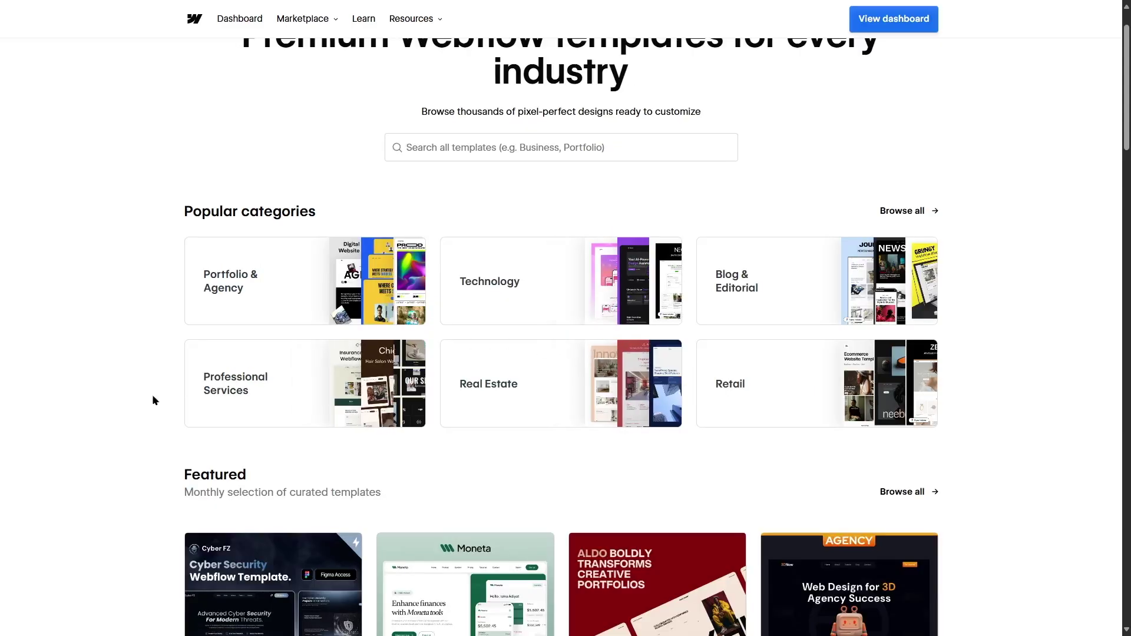
scroll(903, 401, "down", 4)
scroll(848, 413, "down", 3)
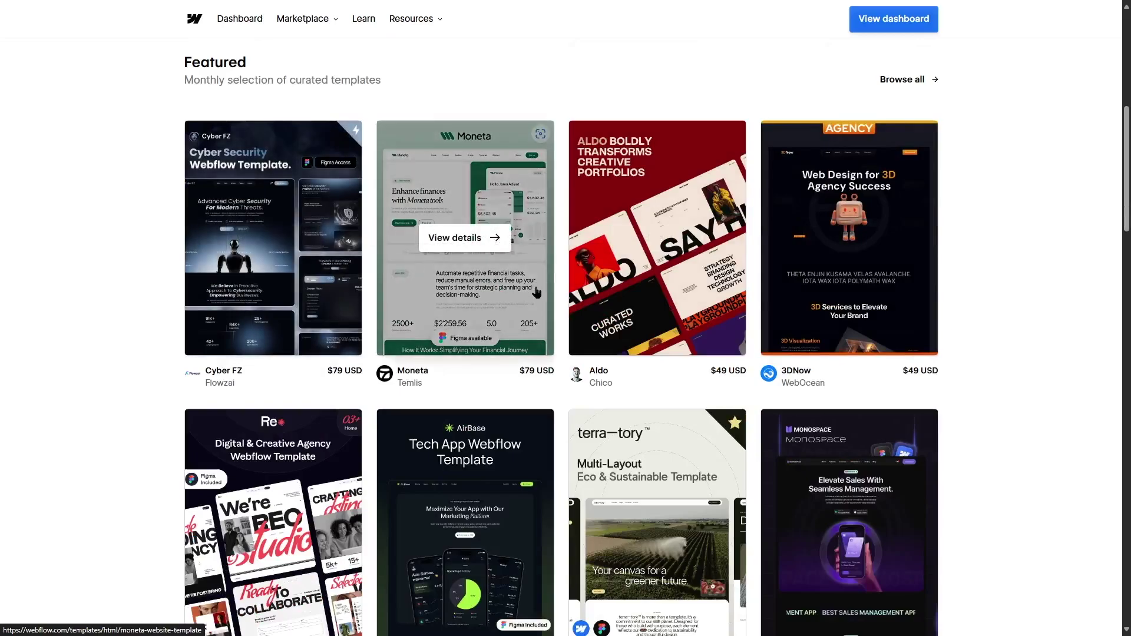
scroll(433, 328, "down", 3)
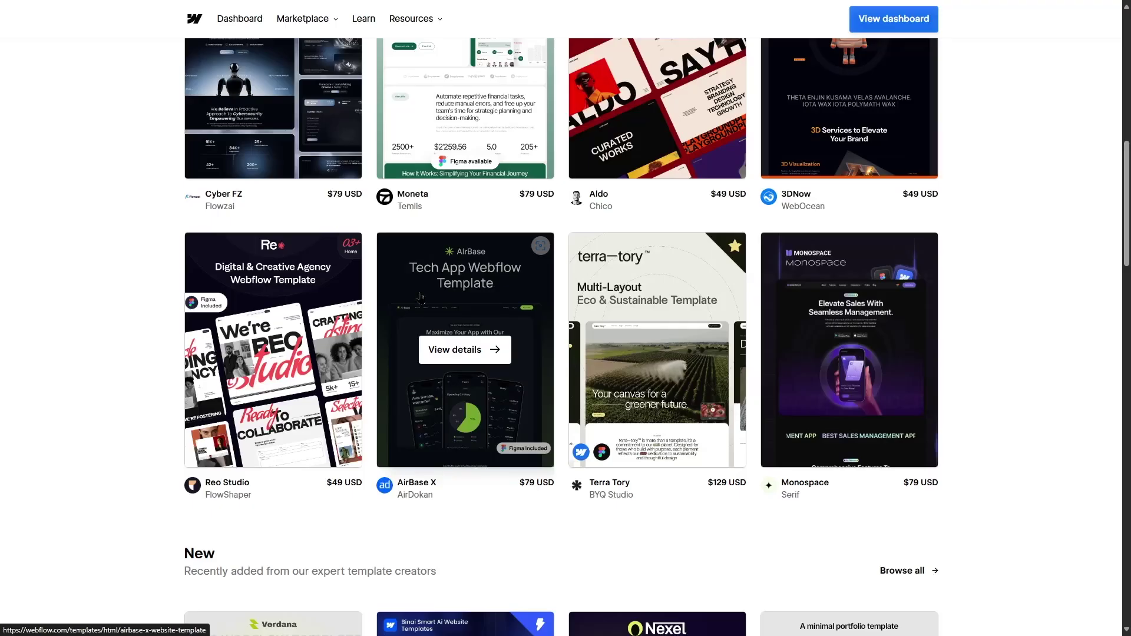
scroll(420, 297, "down", 11)
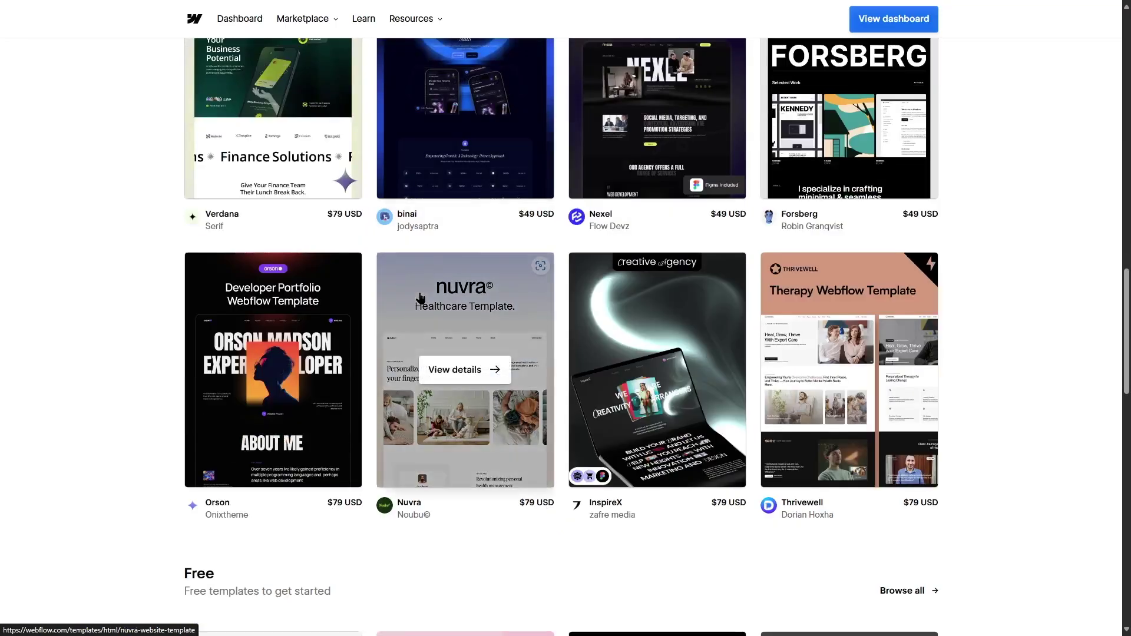
scroll(330, 328, "down", 7)
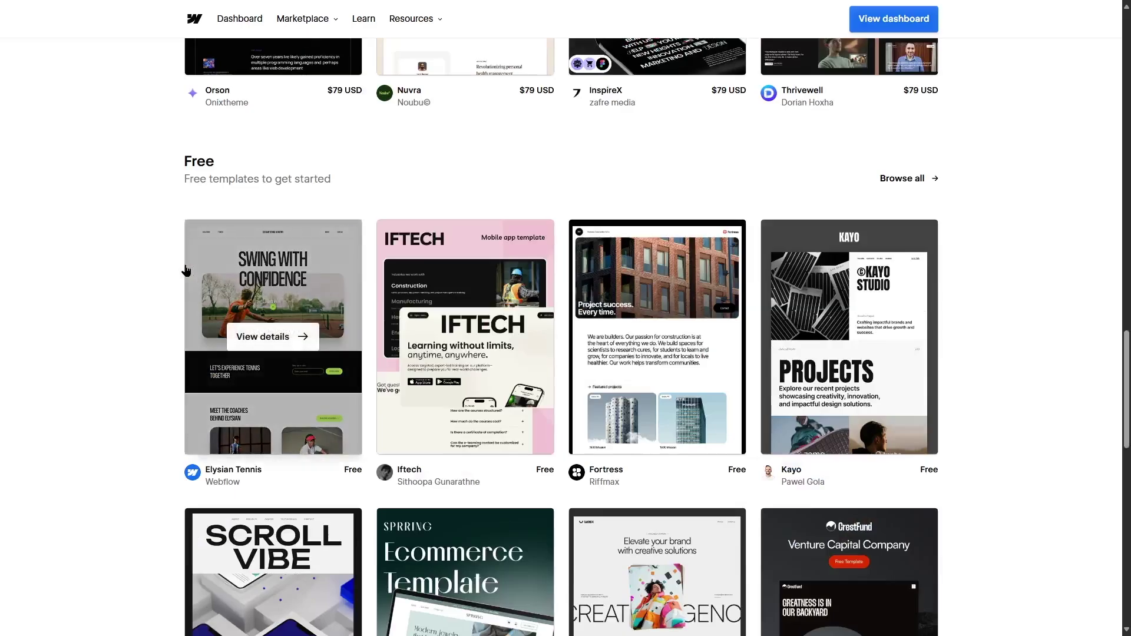
scroll(870, 369, "down", 2)
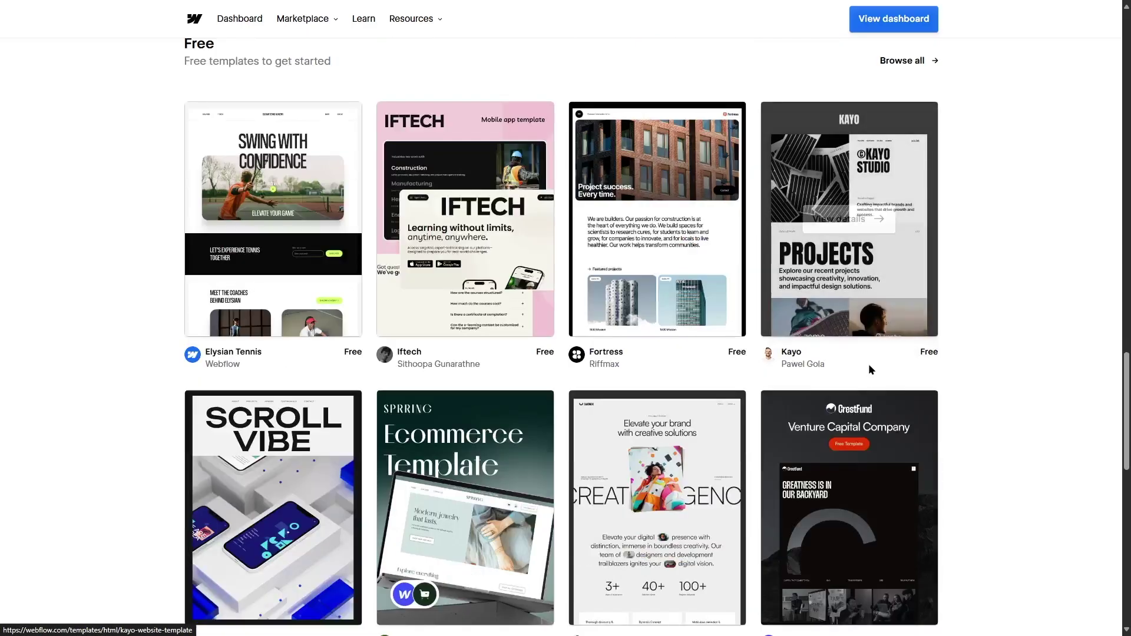
scroll(489, 423, "down", 2)
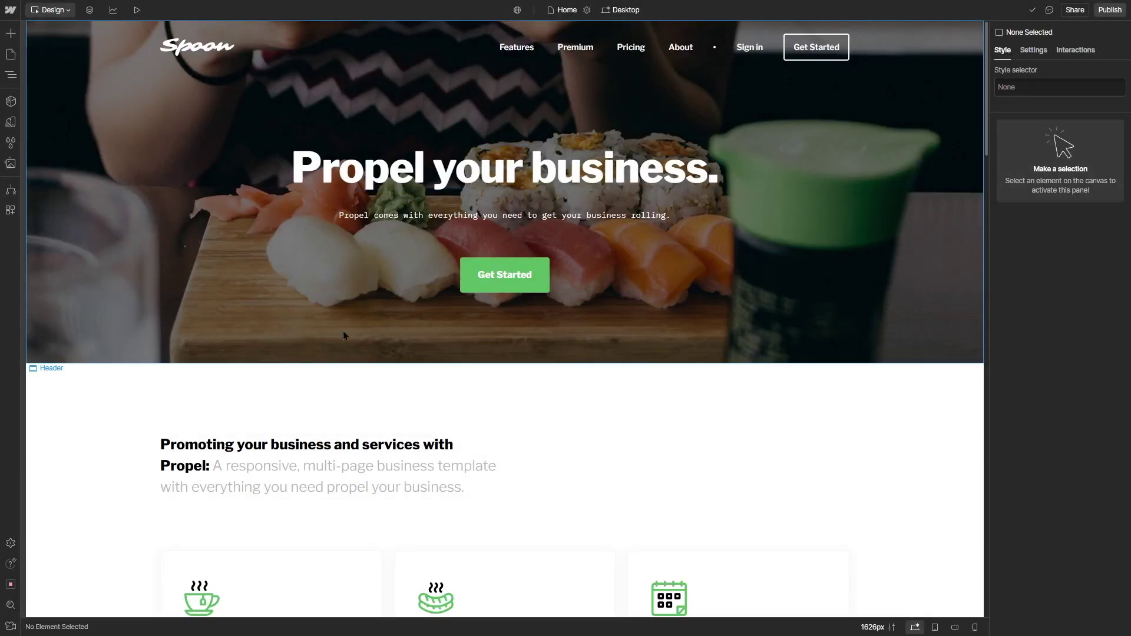
Step: Look over the Home page's sections in the Webflow Designer, down to the "More about us" link
scroll(234, 245, "down", 7)
scroll(244, 270, "up", 7)
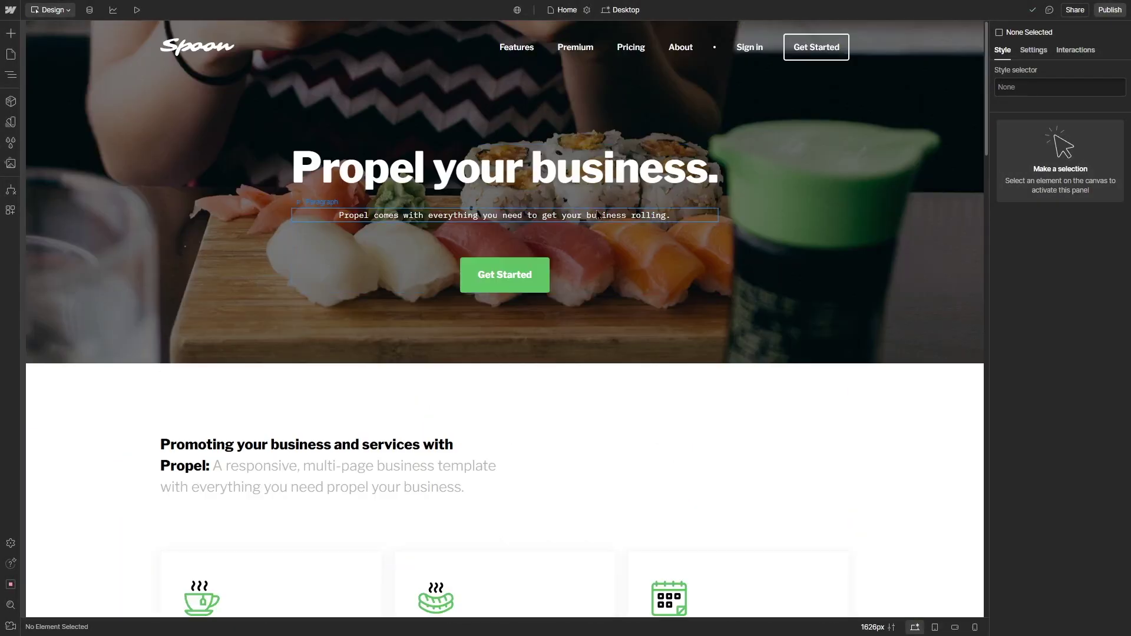
scroll(398, 369, "down", 4)
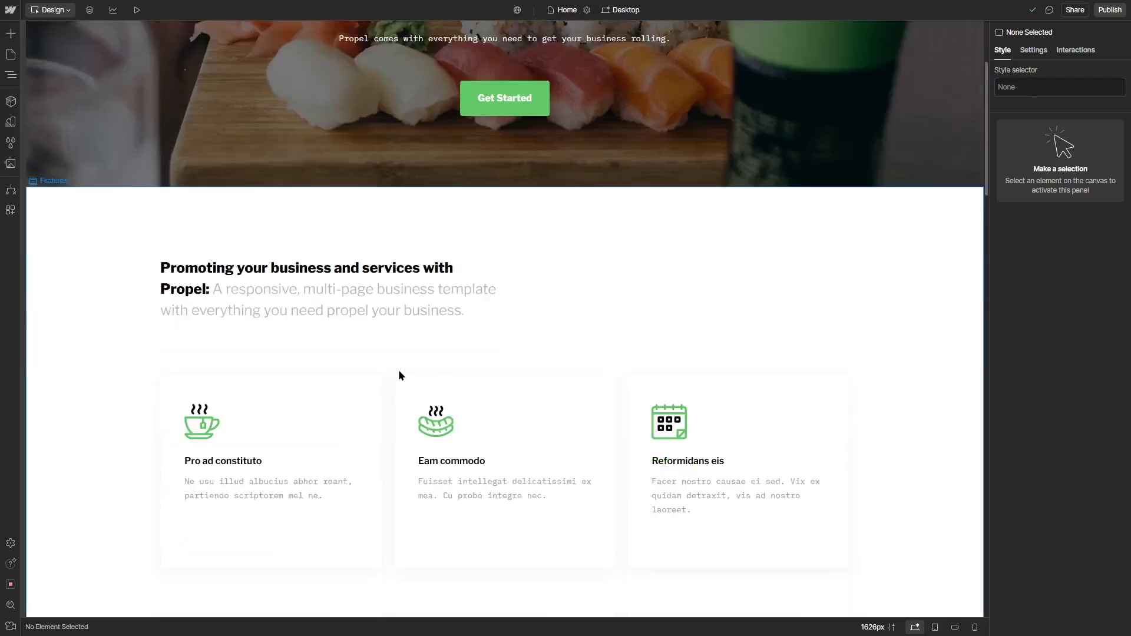
scroll(397, 370, "down", 12)
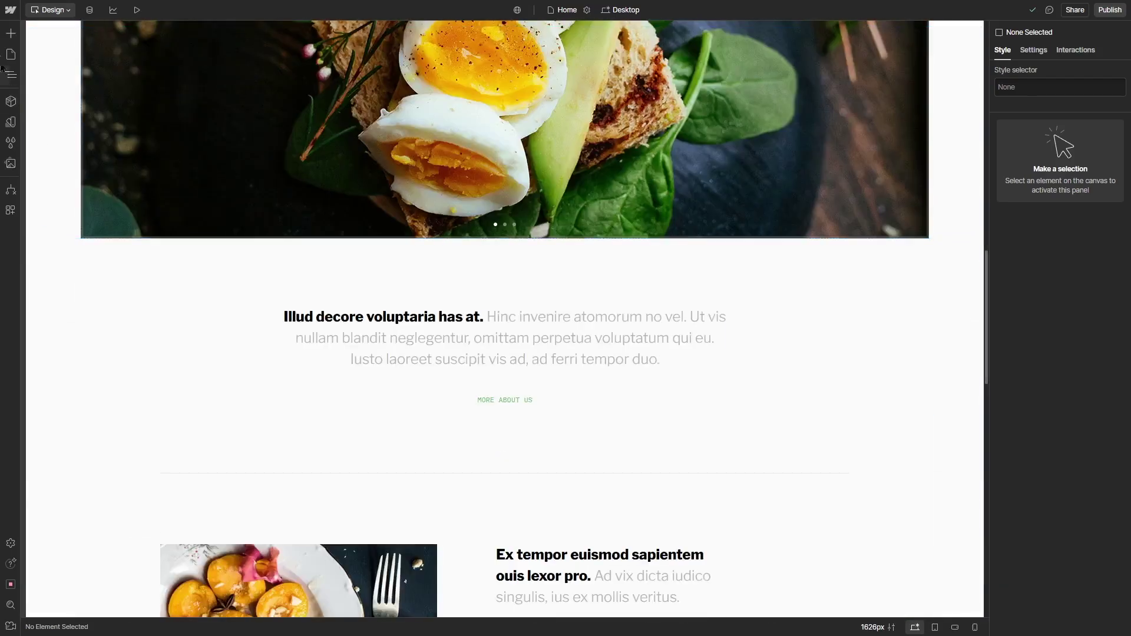
Step: Review the available elements and insert a Container between the "More about us" section and the divider line below it
left_click(8, 39)
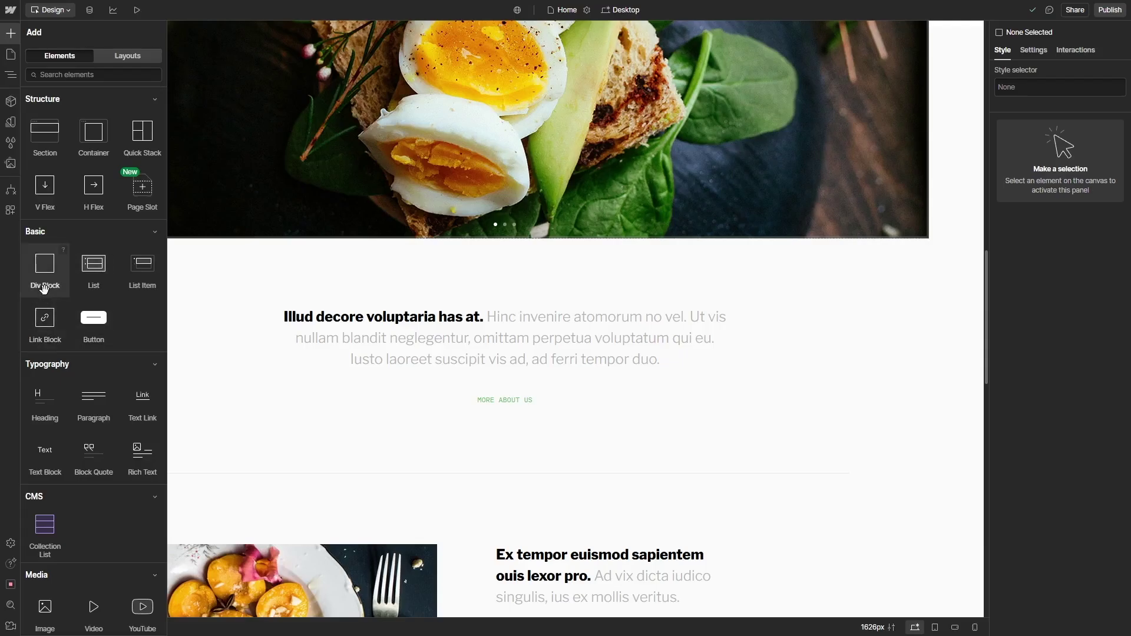
scroll(128, 366, "down", 7)
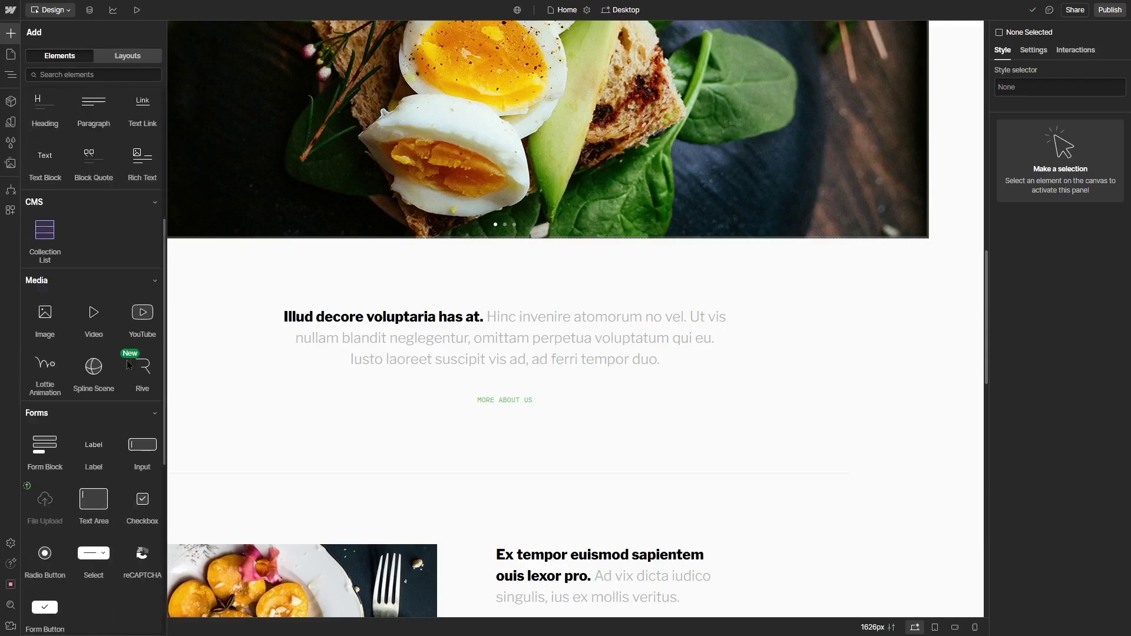
scroll(128, 366, "up", 6)
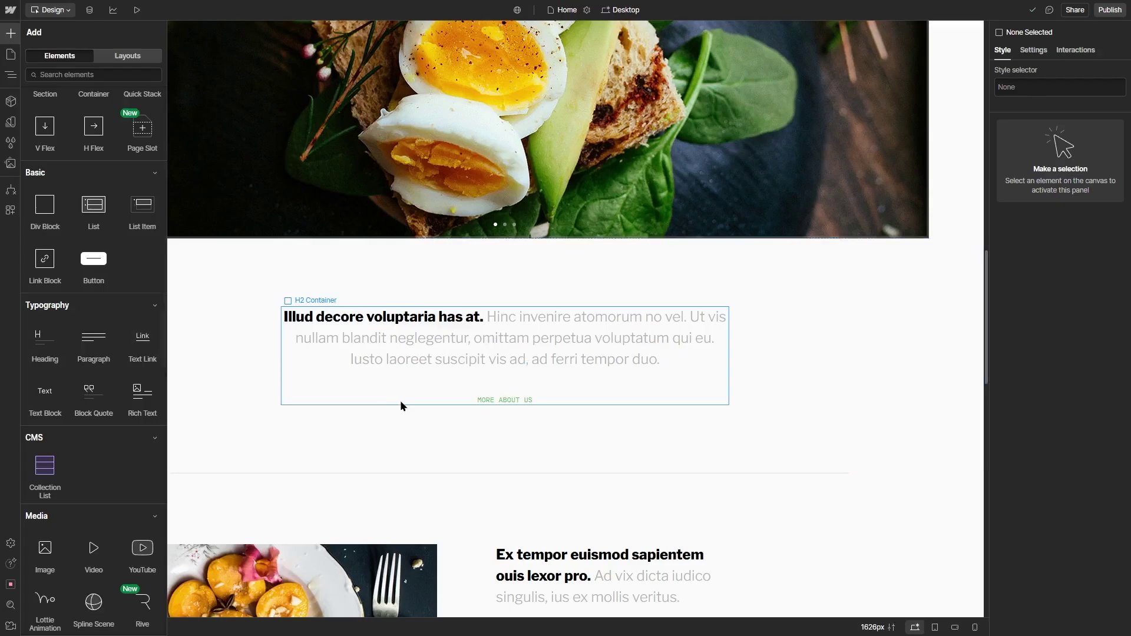
scroll(450, 427, "down", 1)
scroll(47, 234, "up", 1)
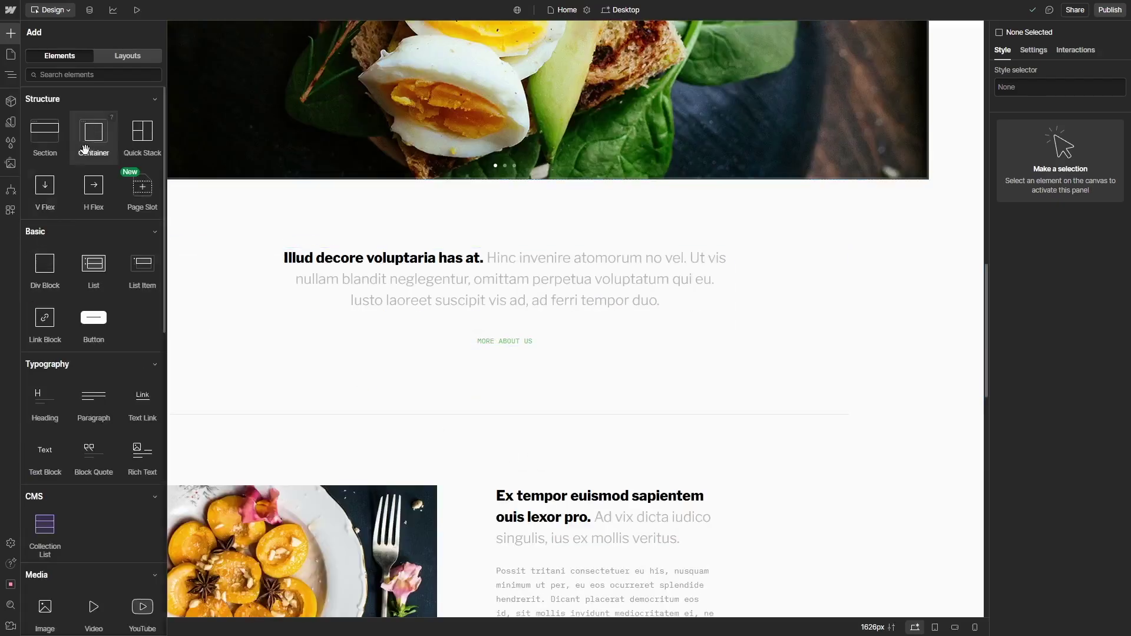
left_click_drag(95, 147, 500, 412)
scroll(499, 422, "down", 3)
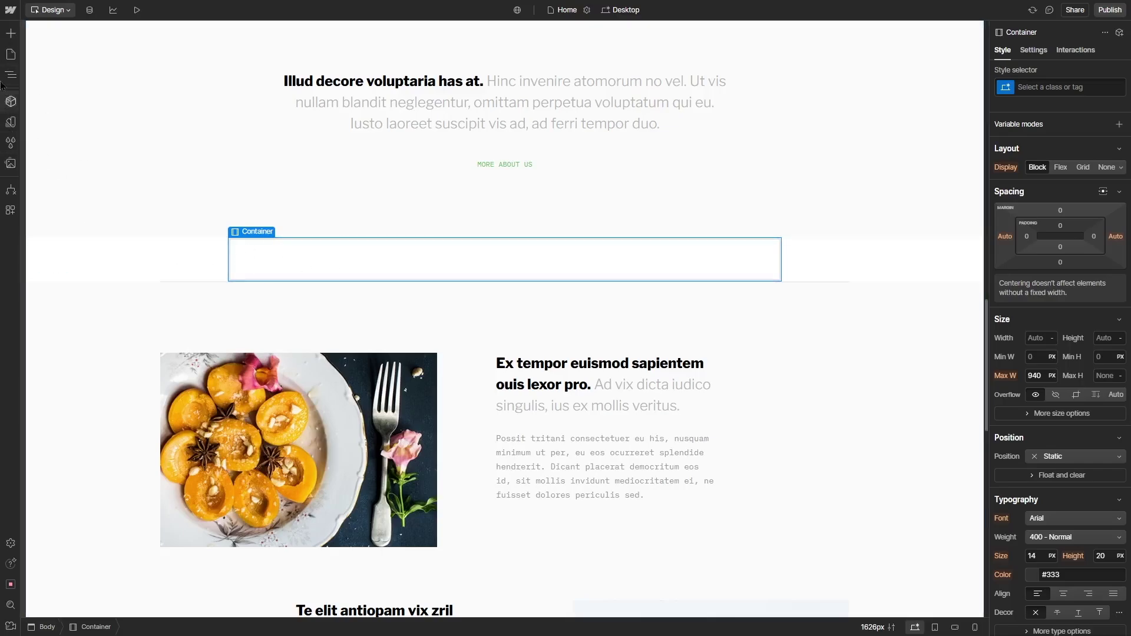
Step: Insert an Image element into the new container and replace its placeholder with the cookies photo from the assets
left_click(10, 33)
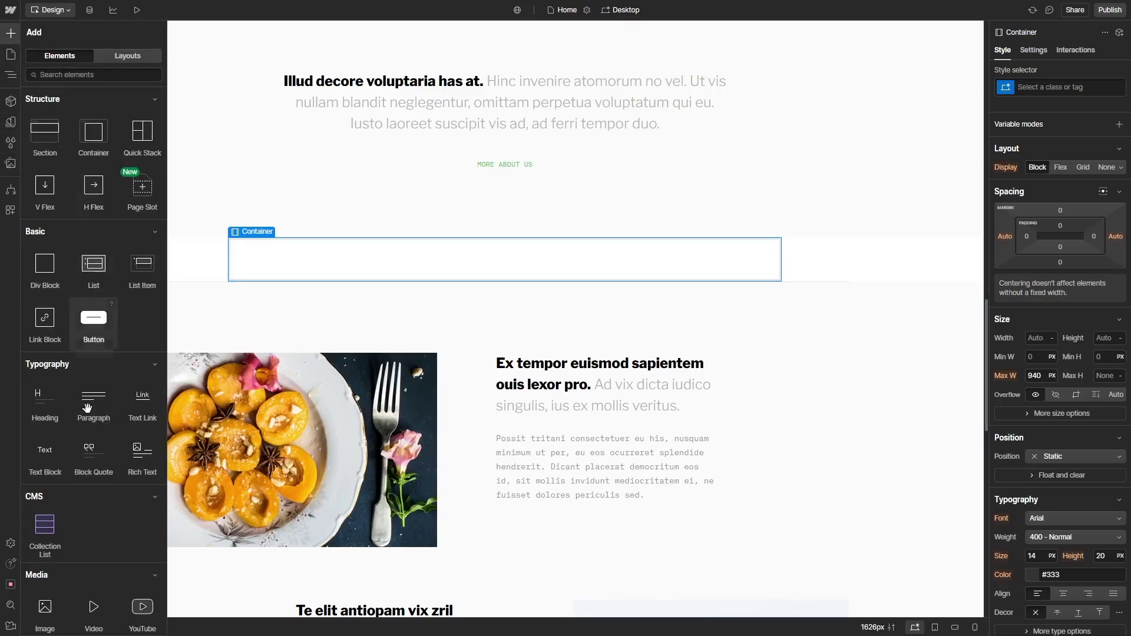
scroll(87, 407, "down", 4)
left_click_drag(46, 379, 329, 268)
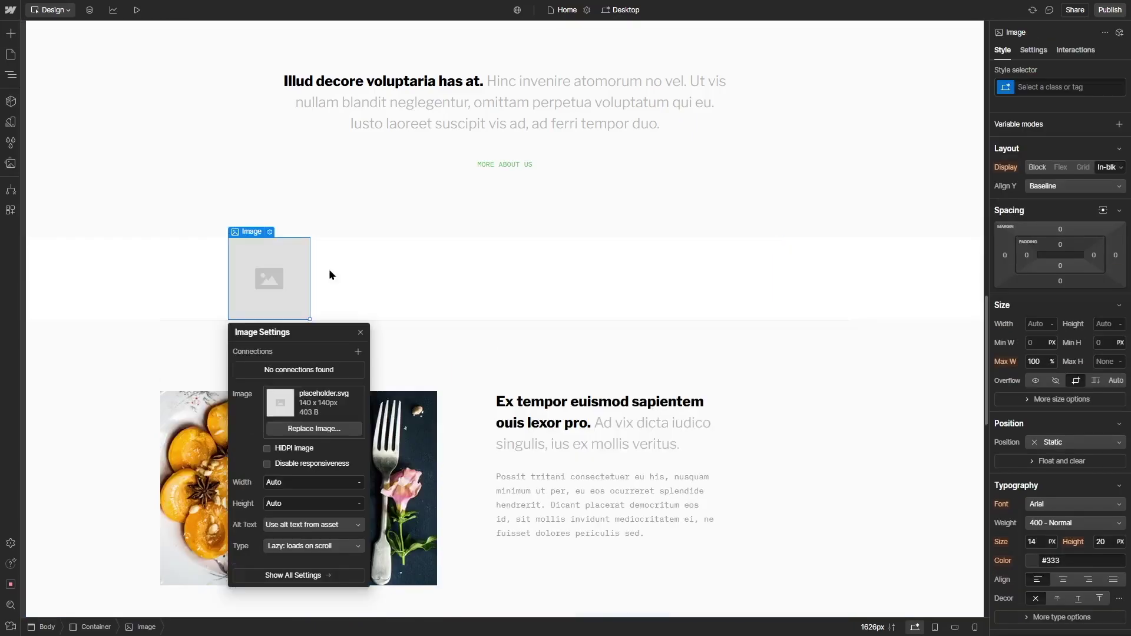
left_click(305, 430)
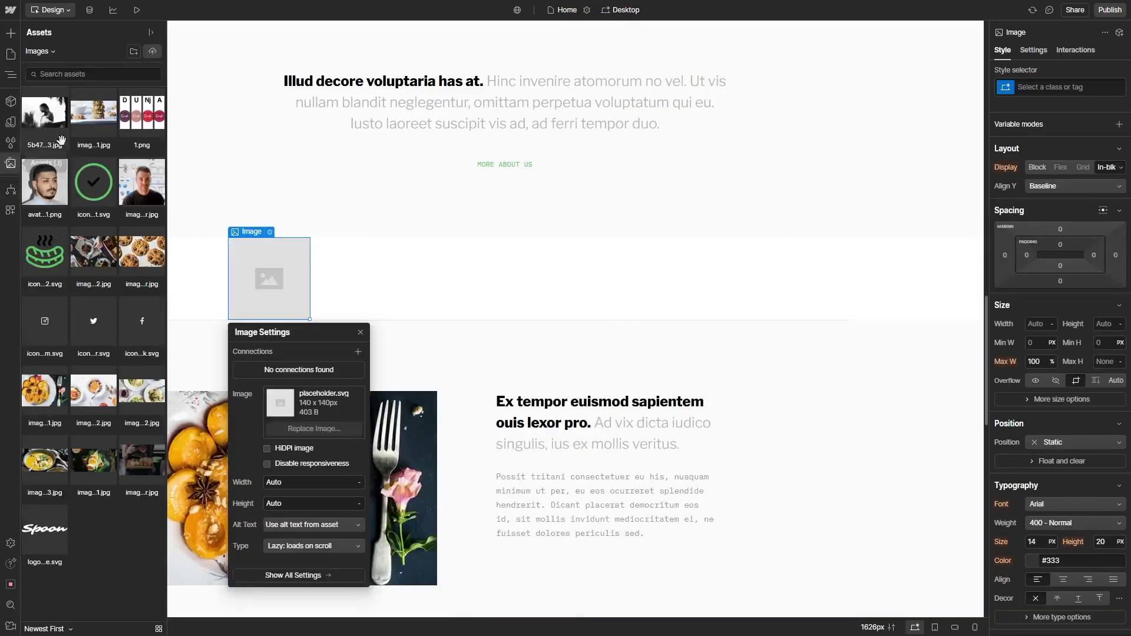
left_click(142, 252)
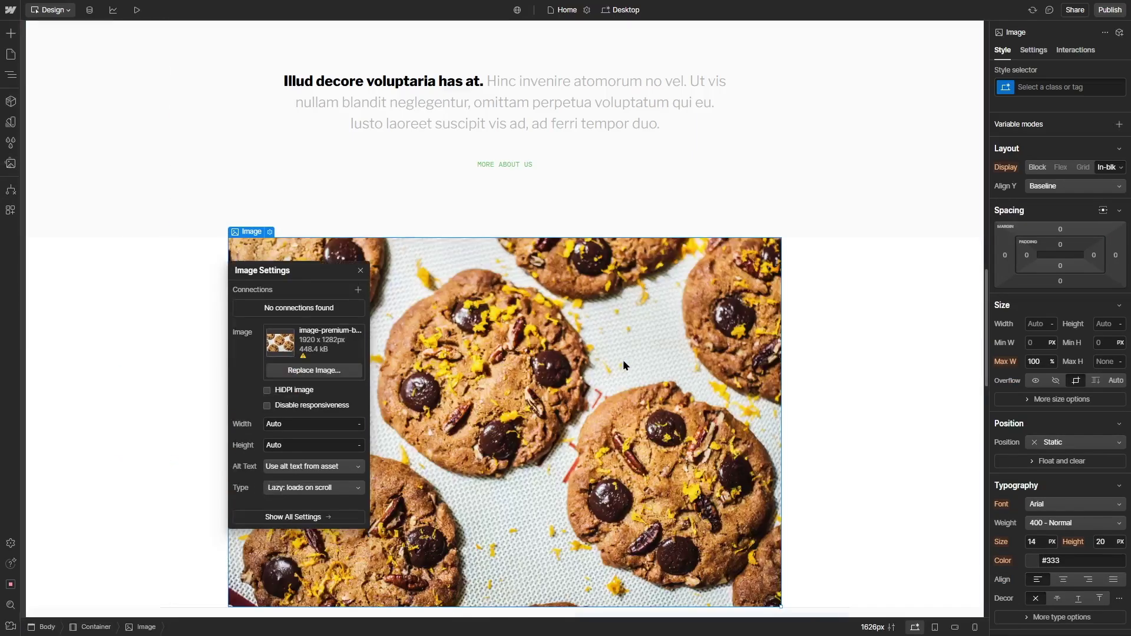
Step: Shrink the cookies image proportionally to a little over half of the container's width
scroll(626, 366, "down", 2)
left_click_drag(778, 486, 545, 395)
scroll(707, 314, "up", 2)
Step: Insert a Heading element into the container that holds the cookies image
left_click(726, 323)
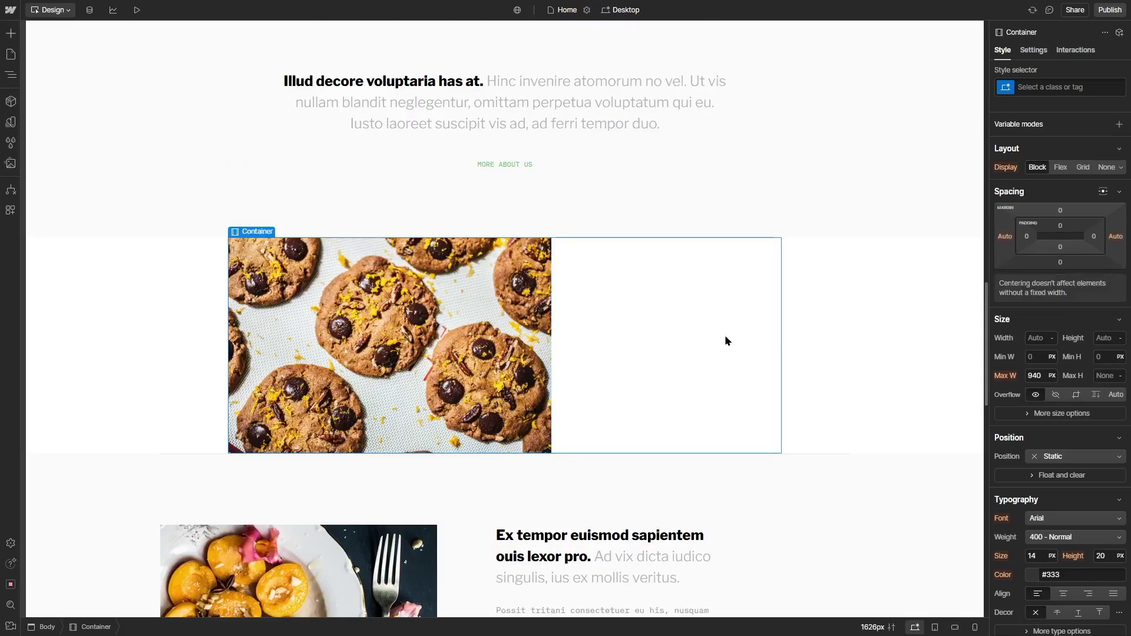
left_click(11, 33)
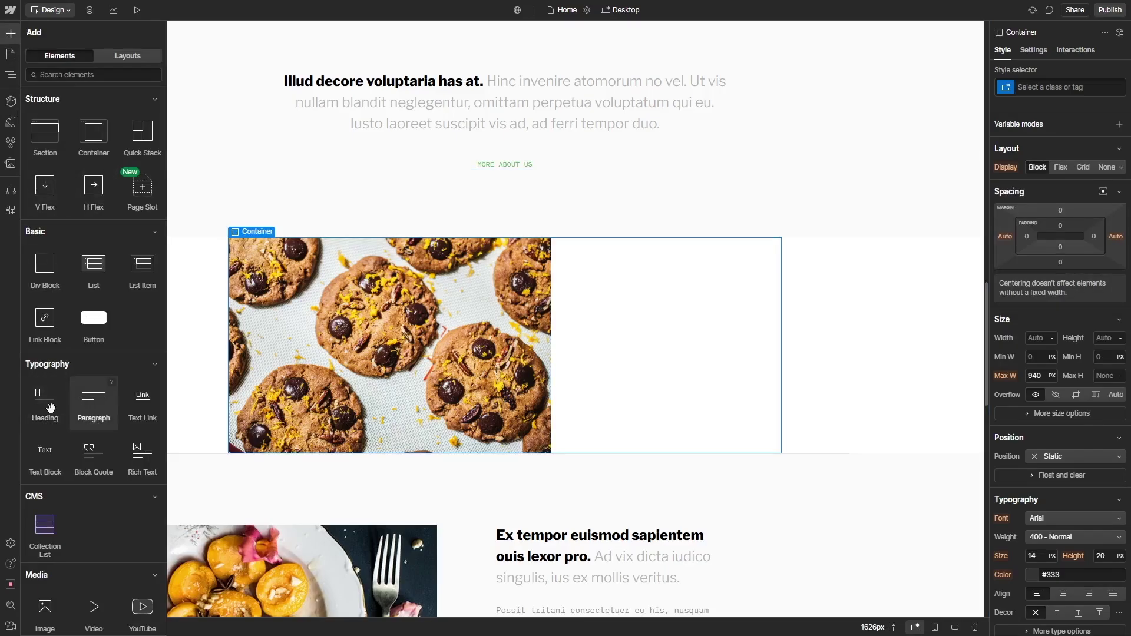
left_click_drag(34, 405, 610, 265)
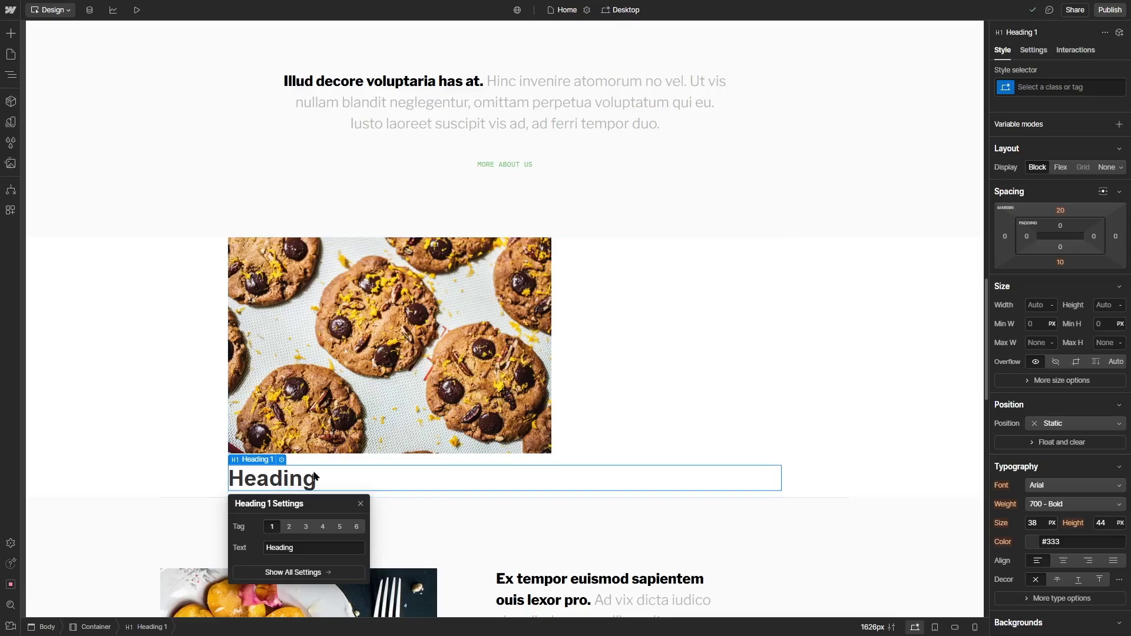
Step: Set the cookies container's display to Flex so that its image and heading sit side by side
left_click(375, 308)
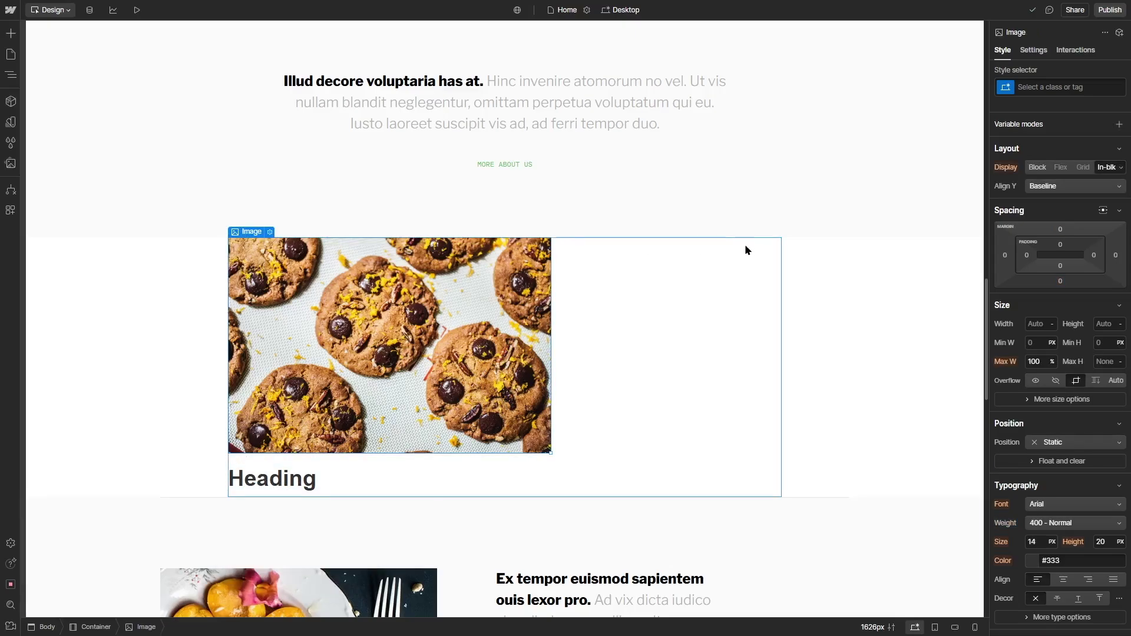
left_click(702, 310)
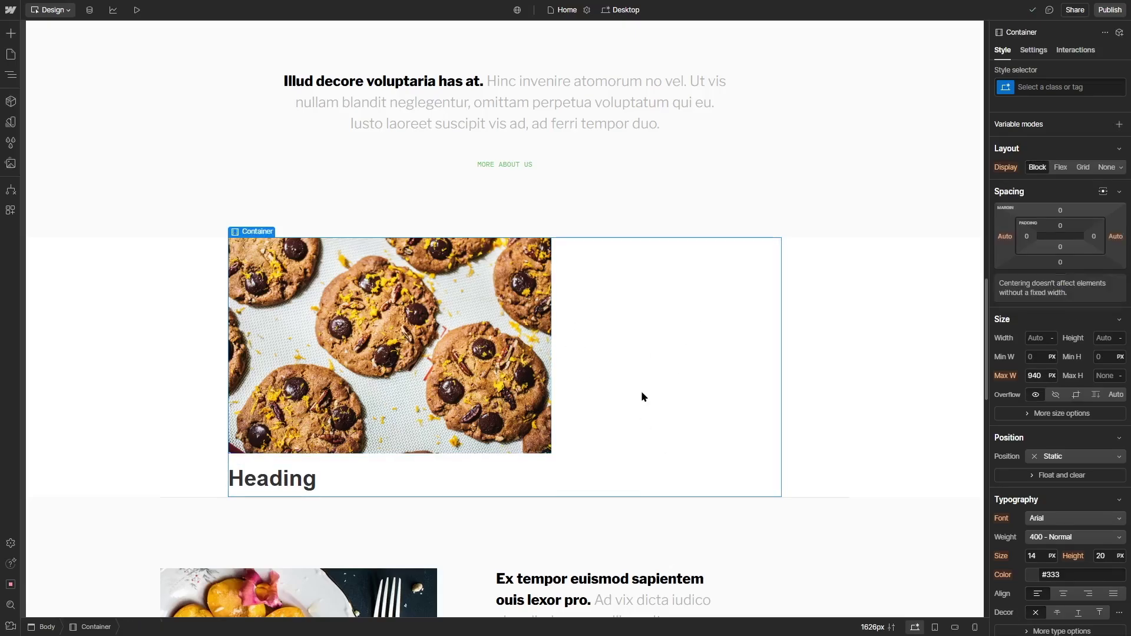
left_click(1059, 168)
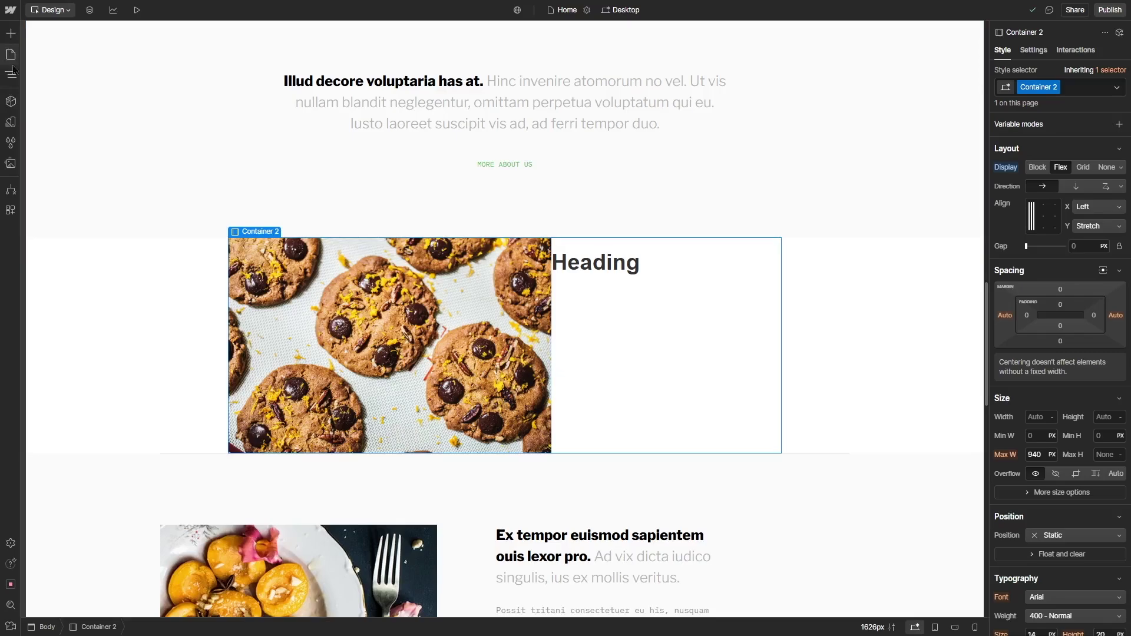
Step: Insert a second Container between the About section and the cookies container
left_click(9, 38)
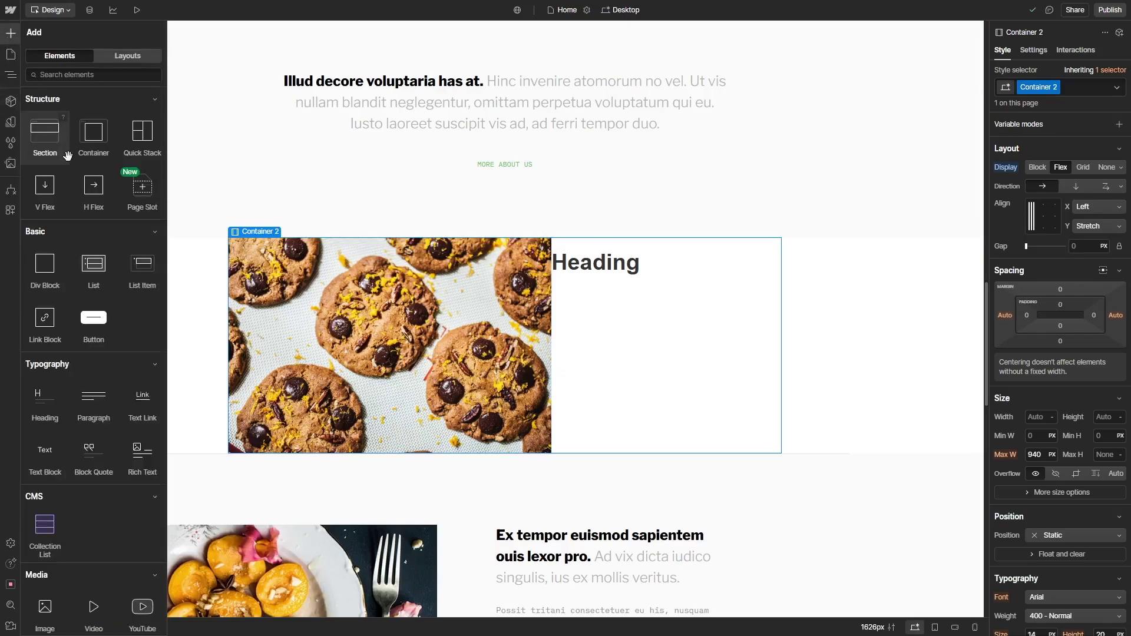
key("ctrl+z")
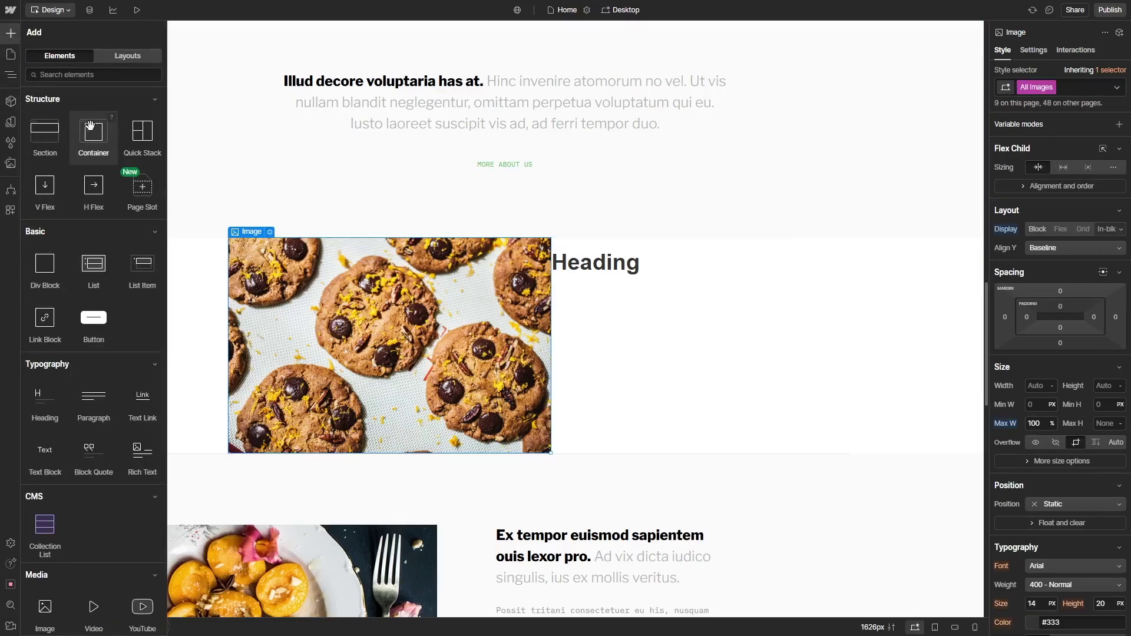
left_click_drag(91, 129, 516, 236)
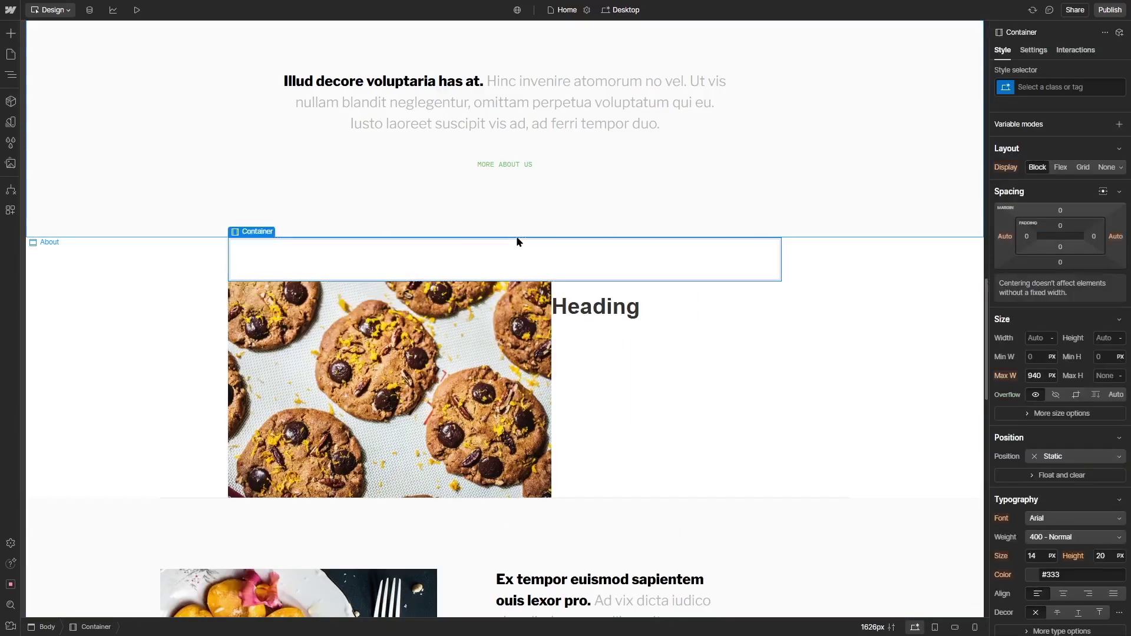
Step: Add a Heading to the new empty container, change its text to "Cookies!" and center-align it
left_click(12, 38)
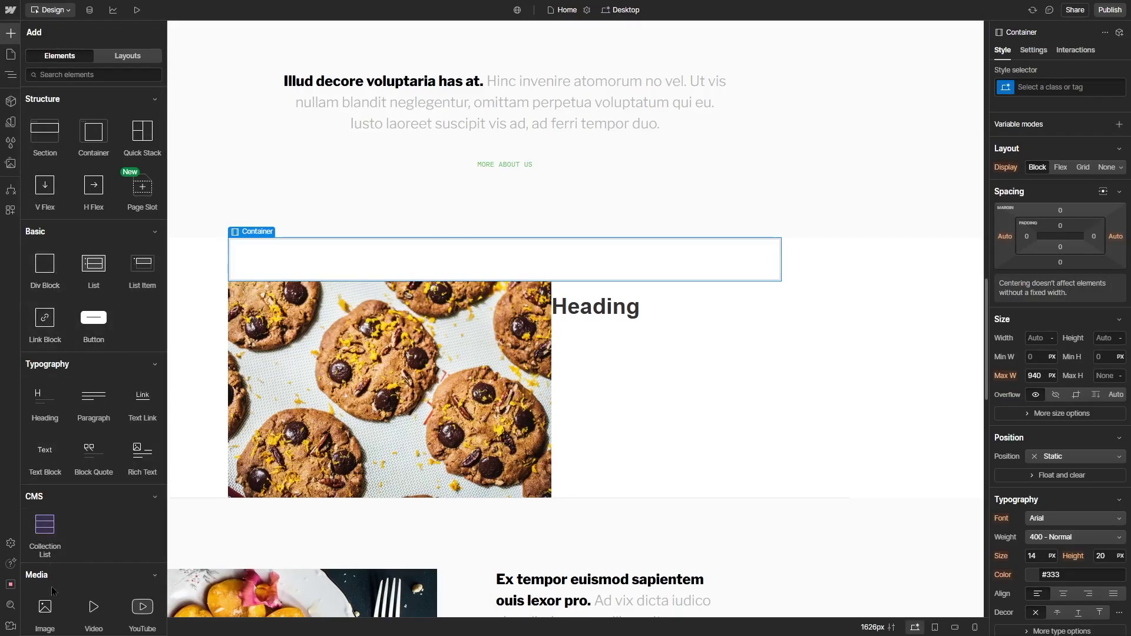
left_click_drag(70, 424, 517, 264)
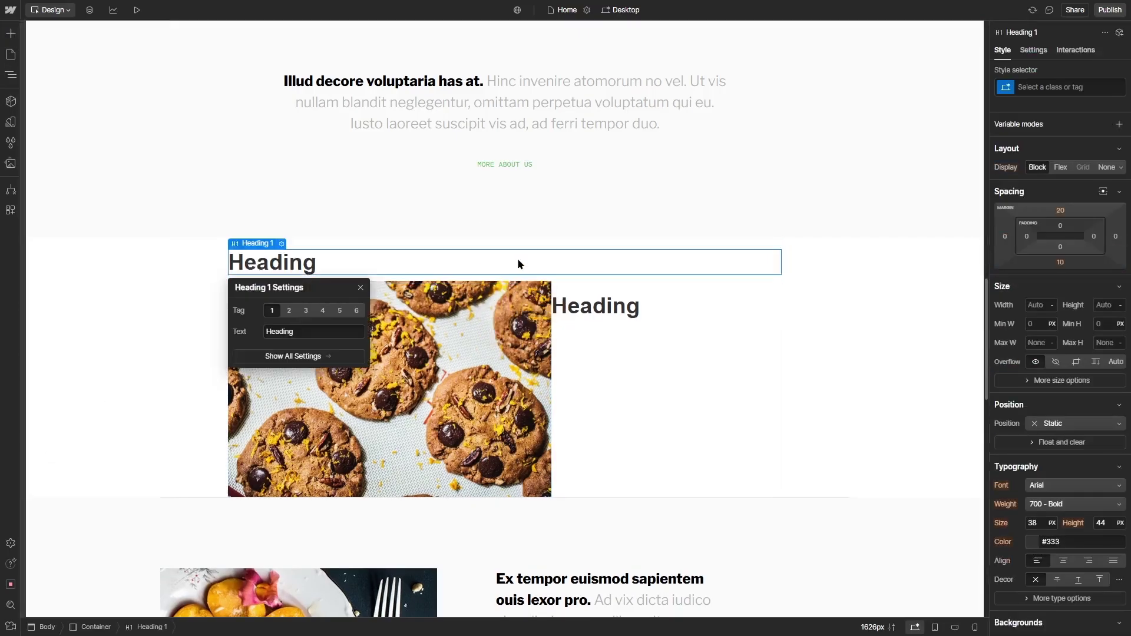
double_click(318, 261)
type("Cookies!")
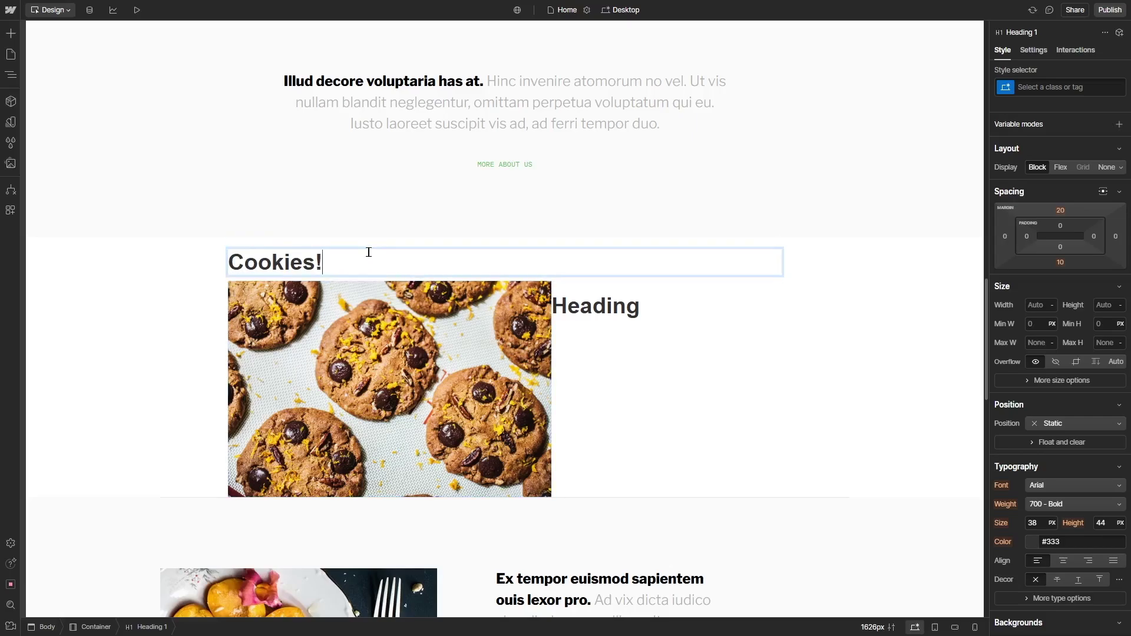
left_click(1064, 561)
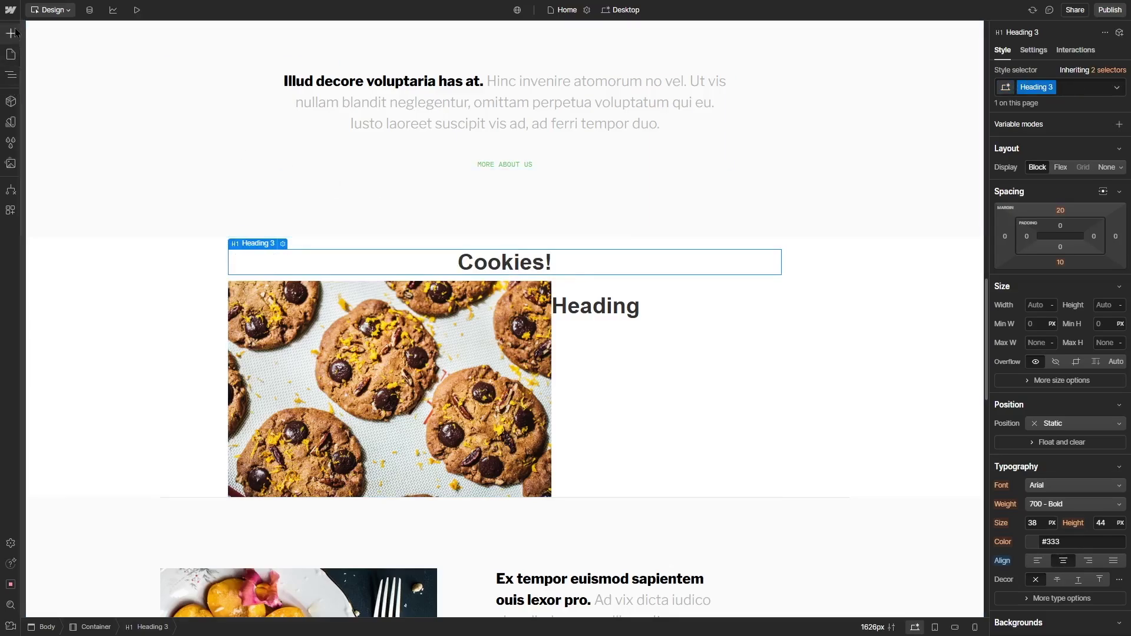
Step: Insert a Paragraph element below the "Cookies!" heading and look over its style settings
left_click(11, 33)
left_click_drag(94, 412, 519, 270)
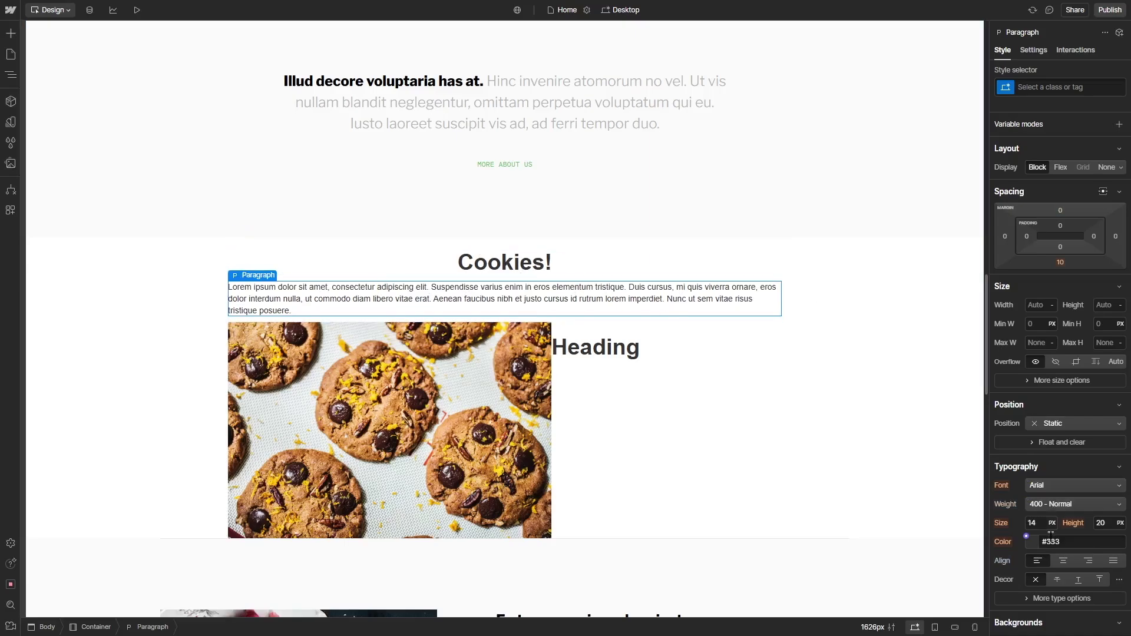
scroll(1039, 426, "down", 5)
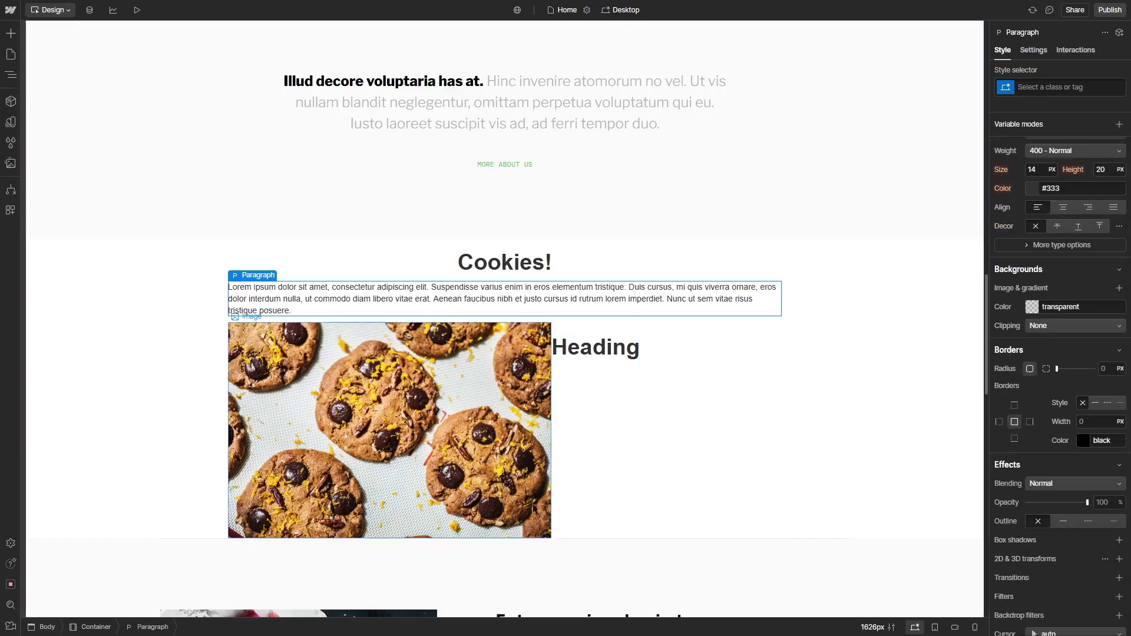
Step: Delete the container with the "Cookies!" heading and the container with the cookies image
left_click(295, 268)
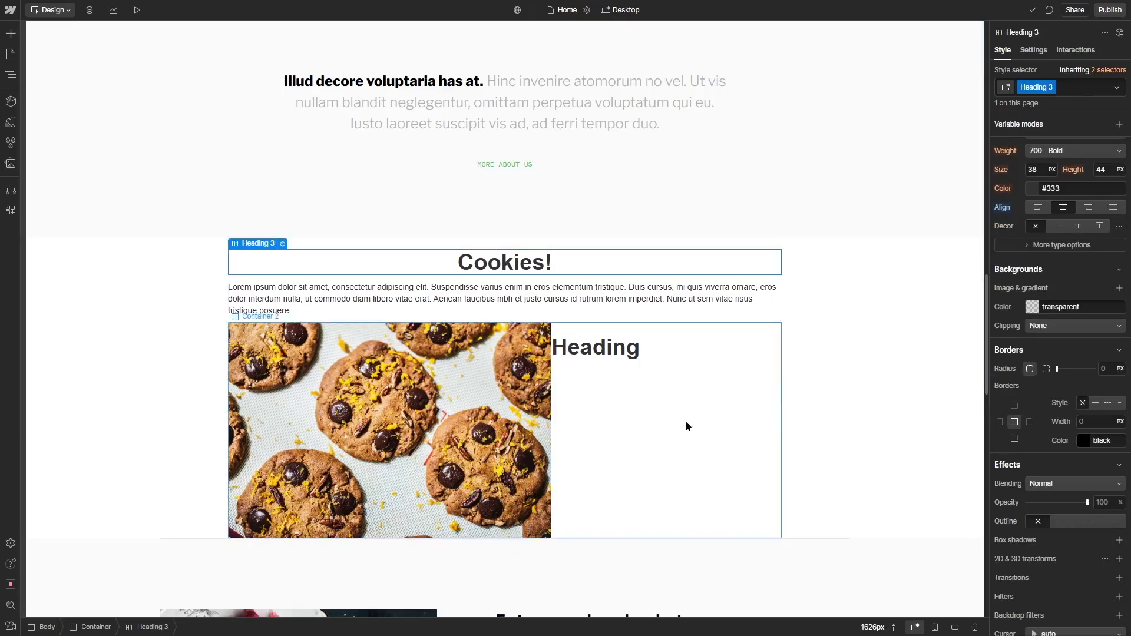
left_click(296, 242)
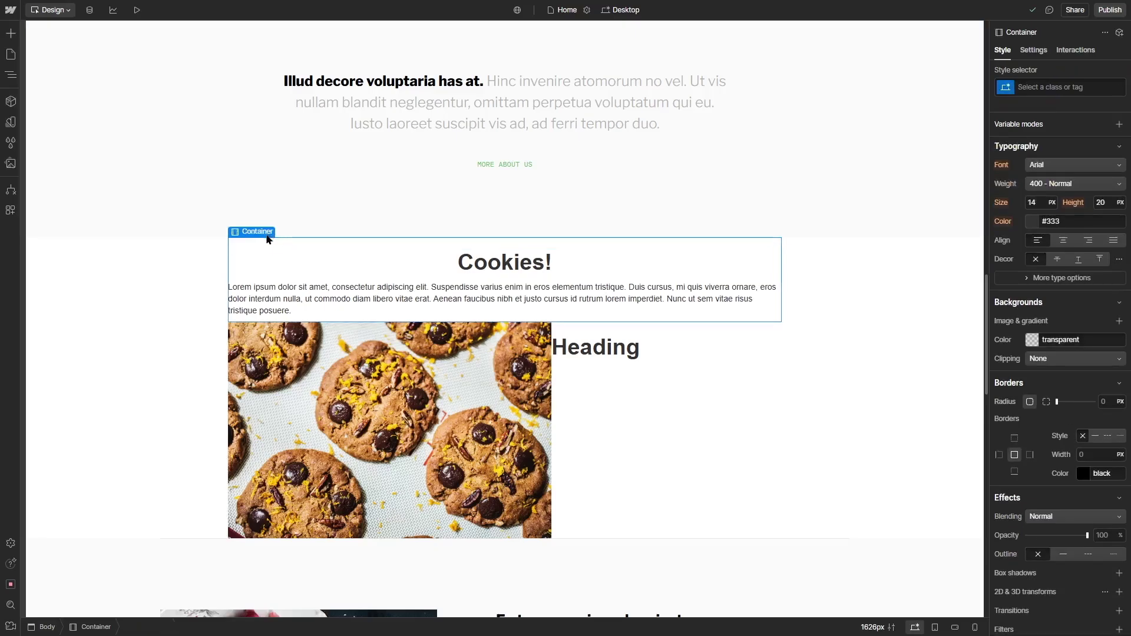
key("Delete")
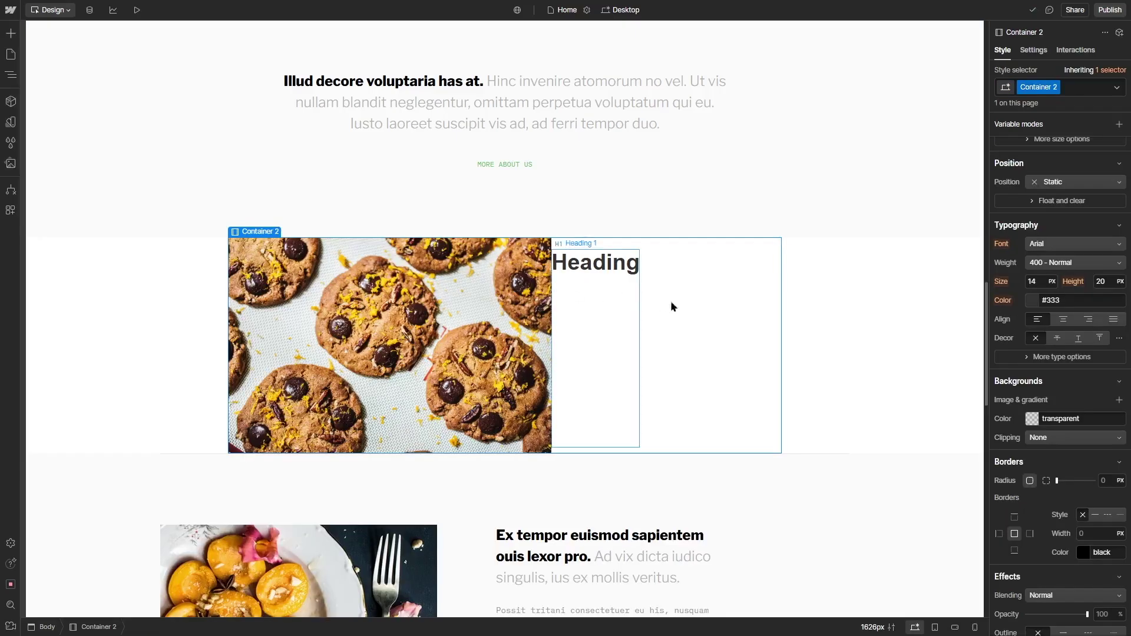
key("Delete")
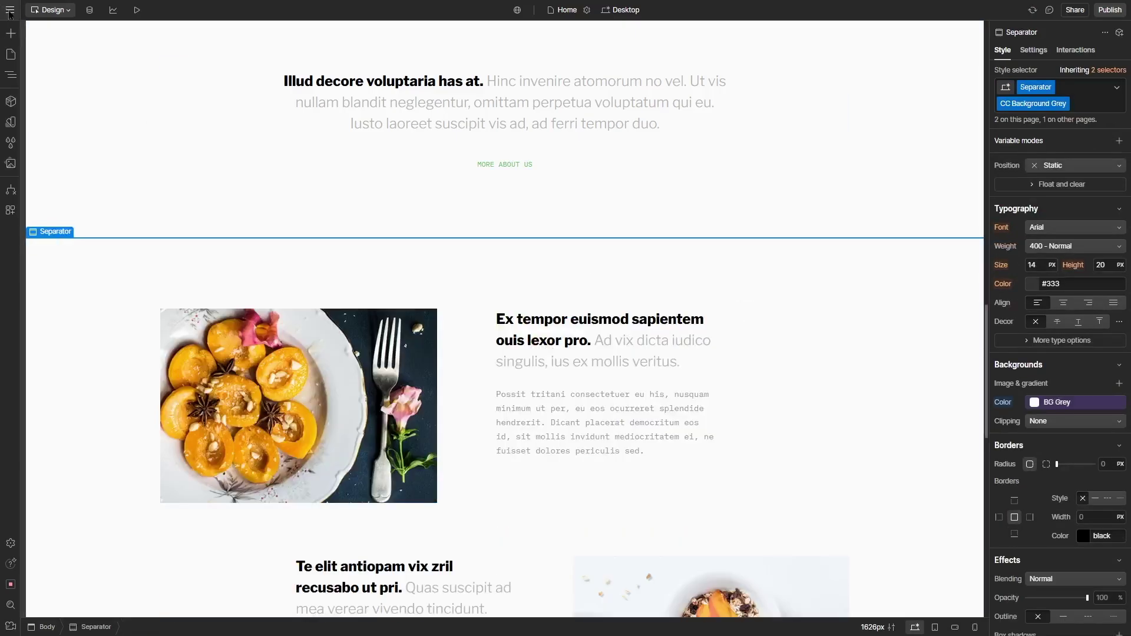
Step: Open the Starter library of prebuilt layouts and compare its navigation bars with the Home page's header
left_click(10, 33)
left_click(132, 59)
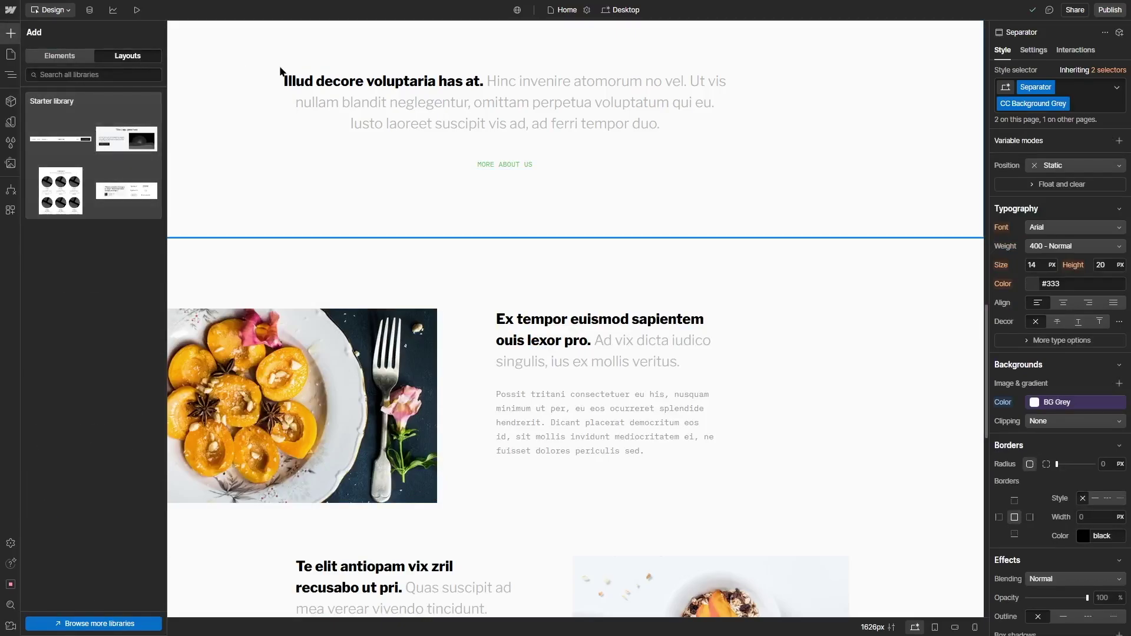
left_click(76, 118)
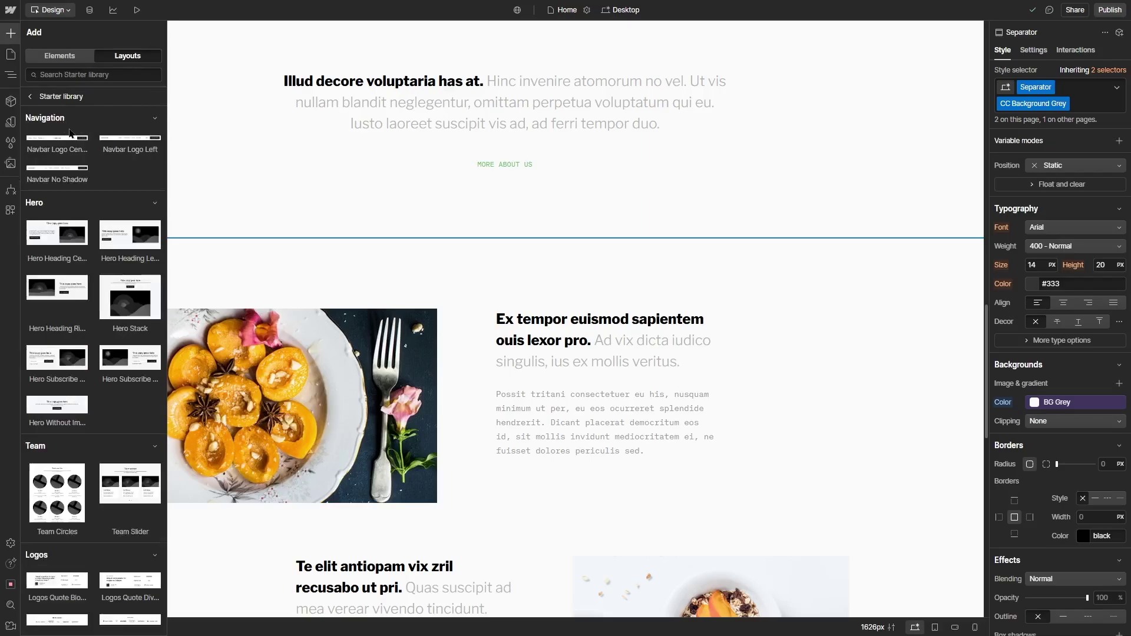
mouse_move(60, 180)
scroll(759, 235, "up", 15)
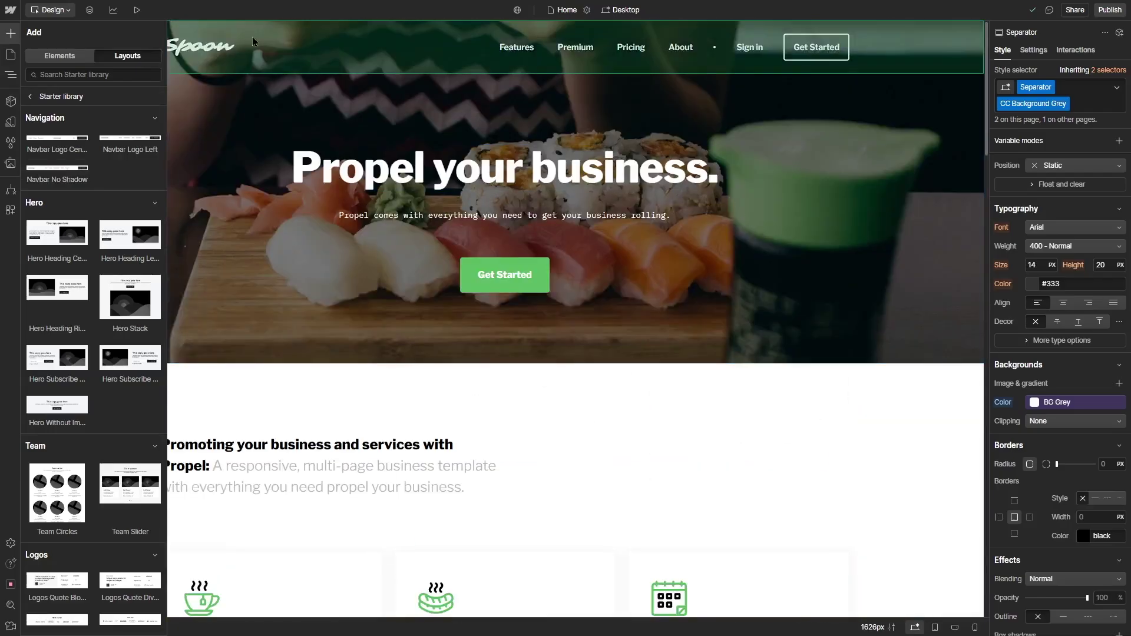
mouse_move(56, 151)
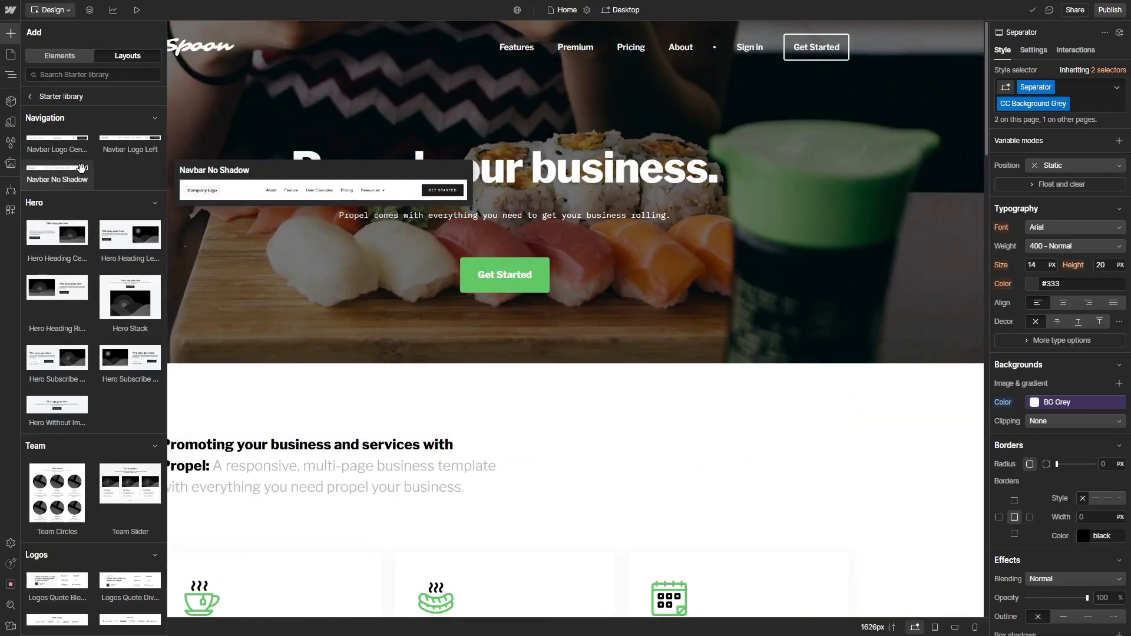
Step: Insert the Hero Heading Center layout below the "More about us" section, at the separator line
scroll(503, 422, "down", 8)
scroll(488, 415, "down", 4)
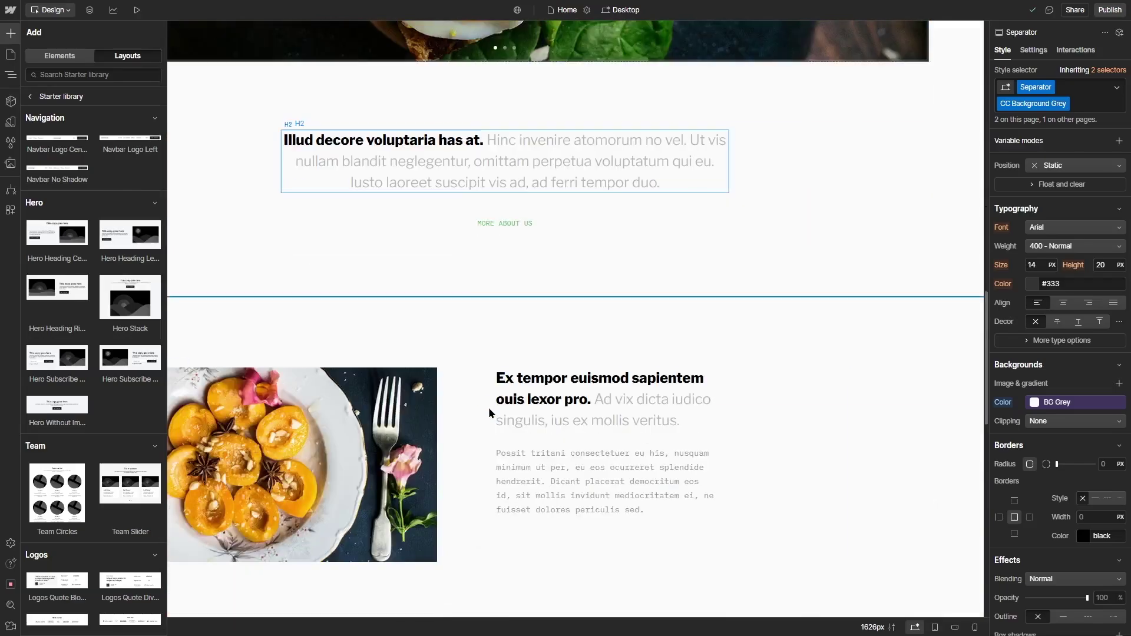
mouse_move(69, 242)
left_click_drag(69, 241, 518, 298)
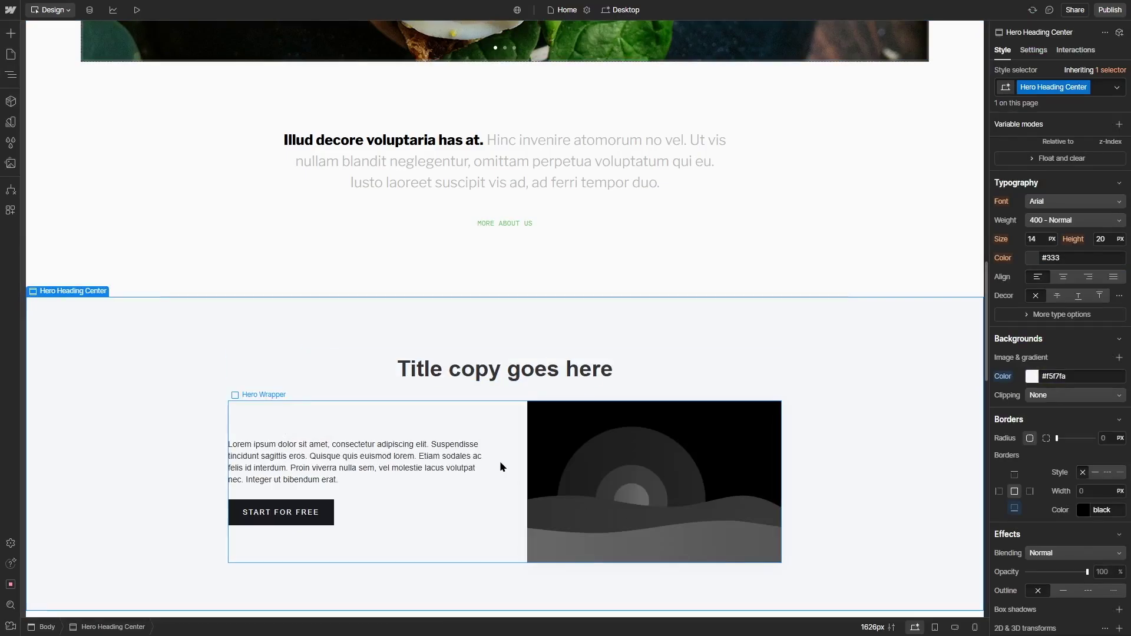
Step: Replace the hero layout's placeholder image with the photo of plated dessert on a dark table from the assets
scroll(501, 467, "down", 3)
left_click(692, 281)
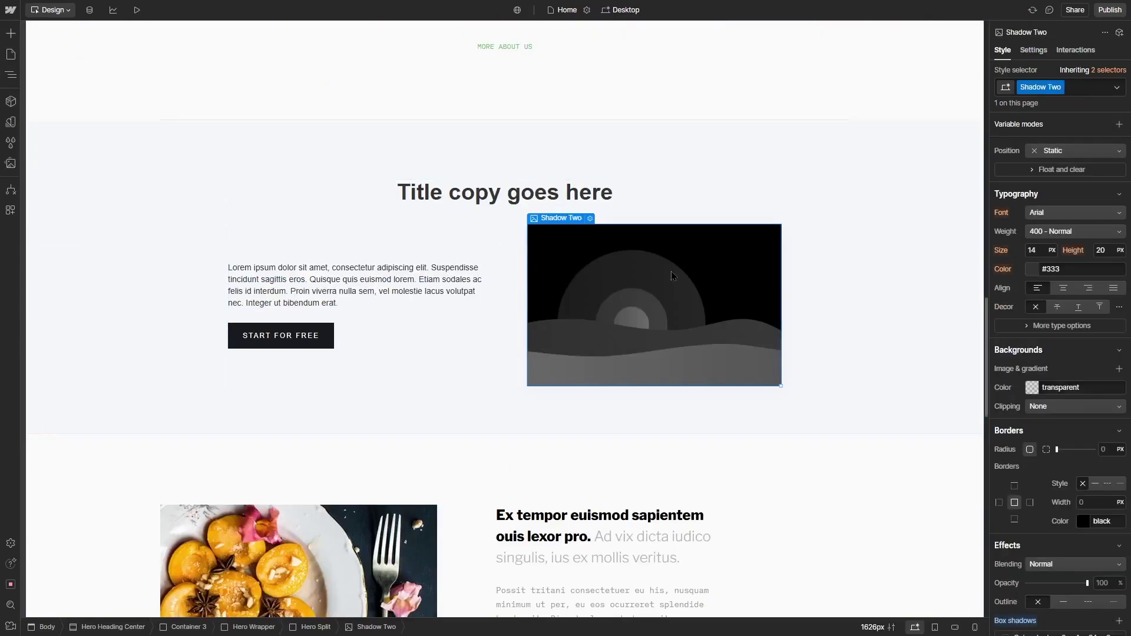
left_click(590, 218)
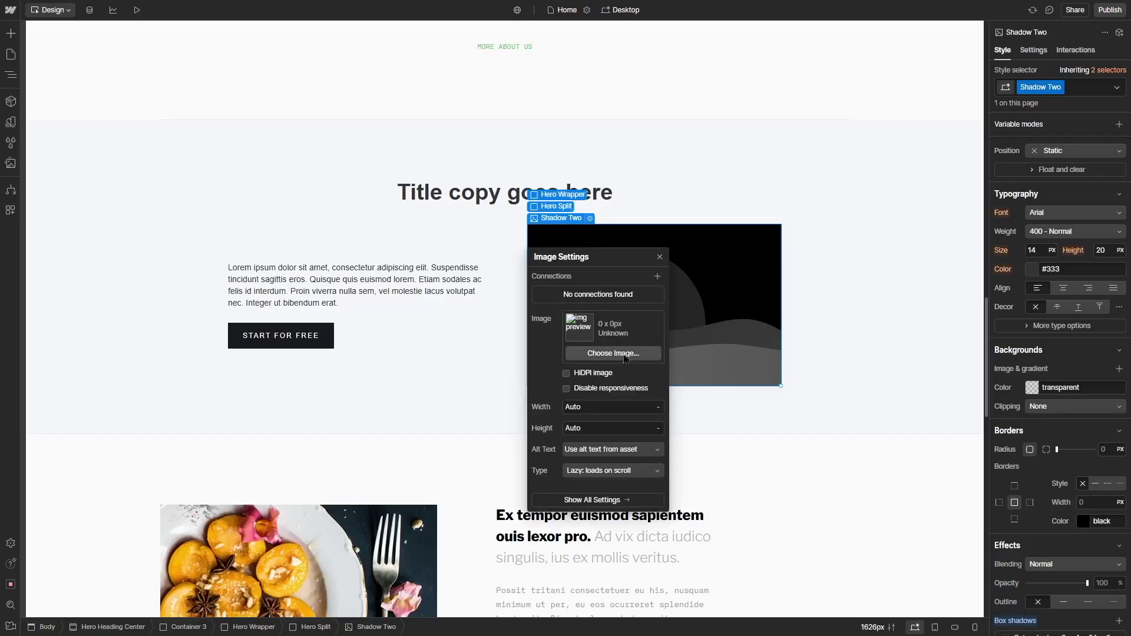
left_click(613, 353)
left_click(92, 253)
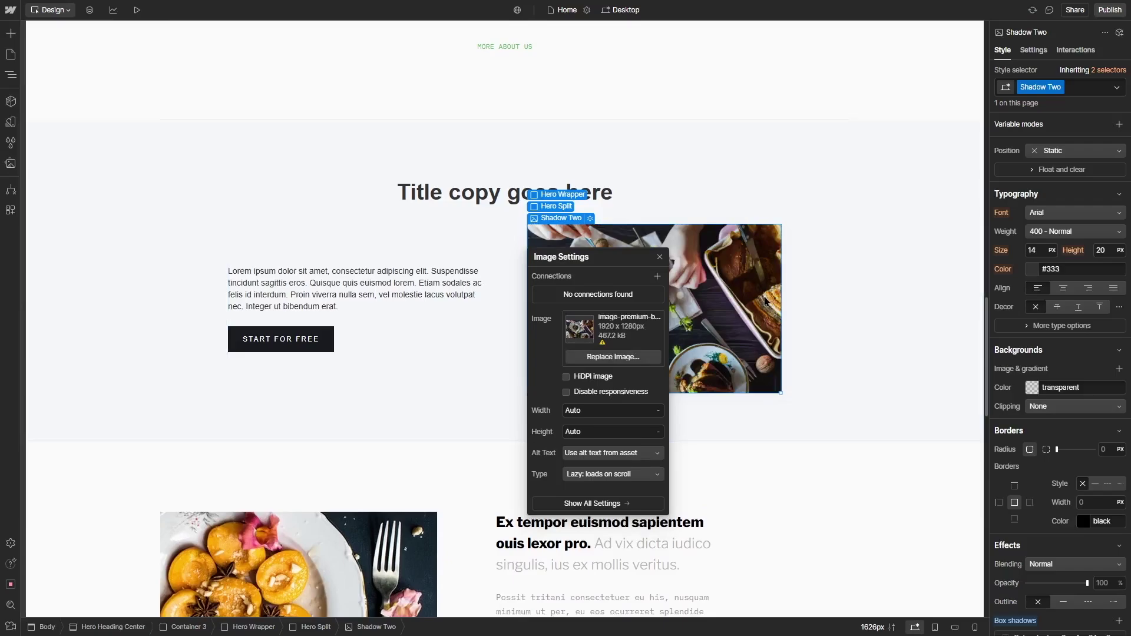
key("Escape")
Step: Examine the style settings of the hero's paragraph and START FOR FREE button, including the available custom CSS properties
left_click(476, 287)
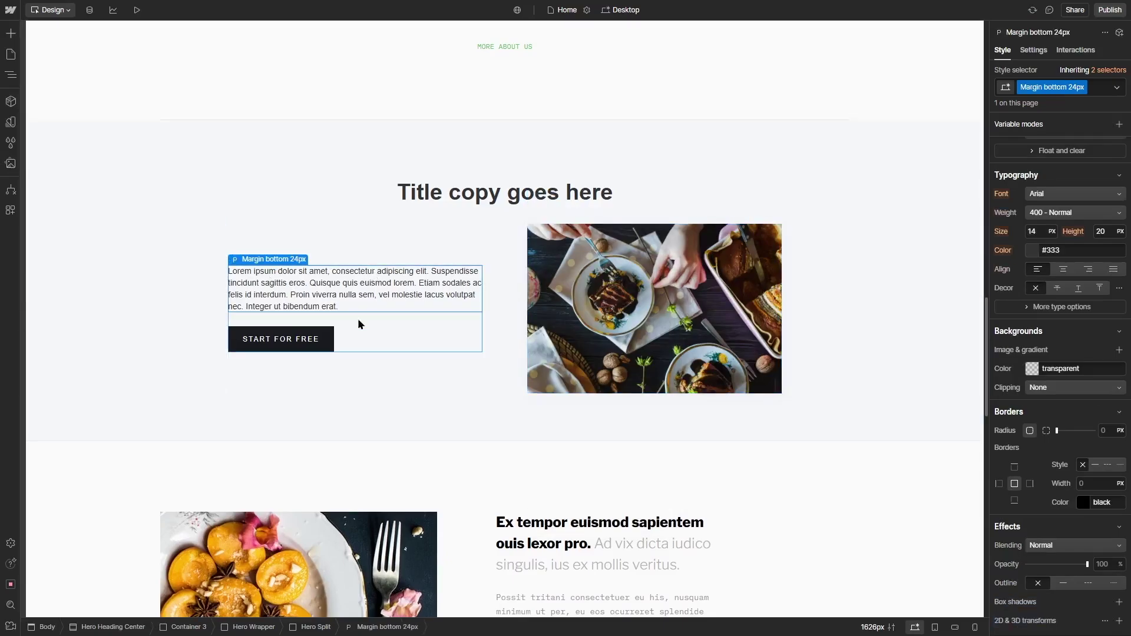
left_click(290, 350)
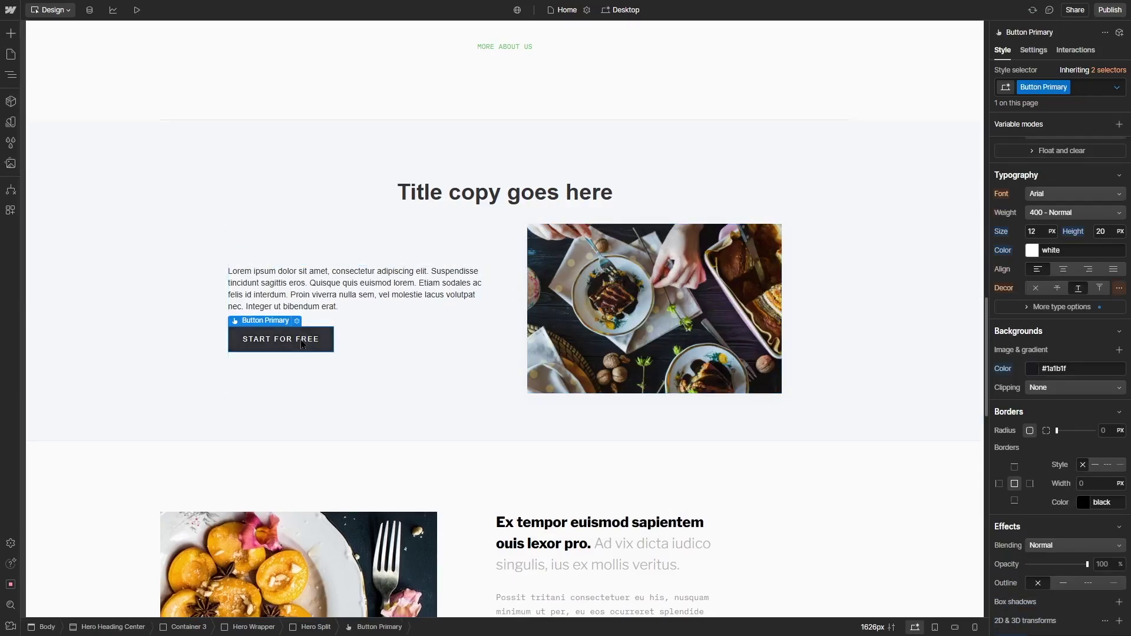
scroll(1054, 360, "down", 4)
left_click(1026, 563)
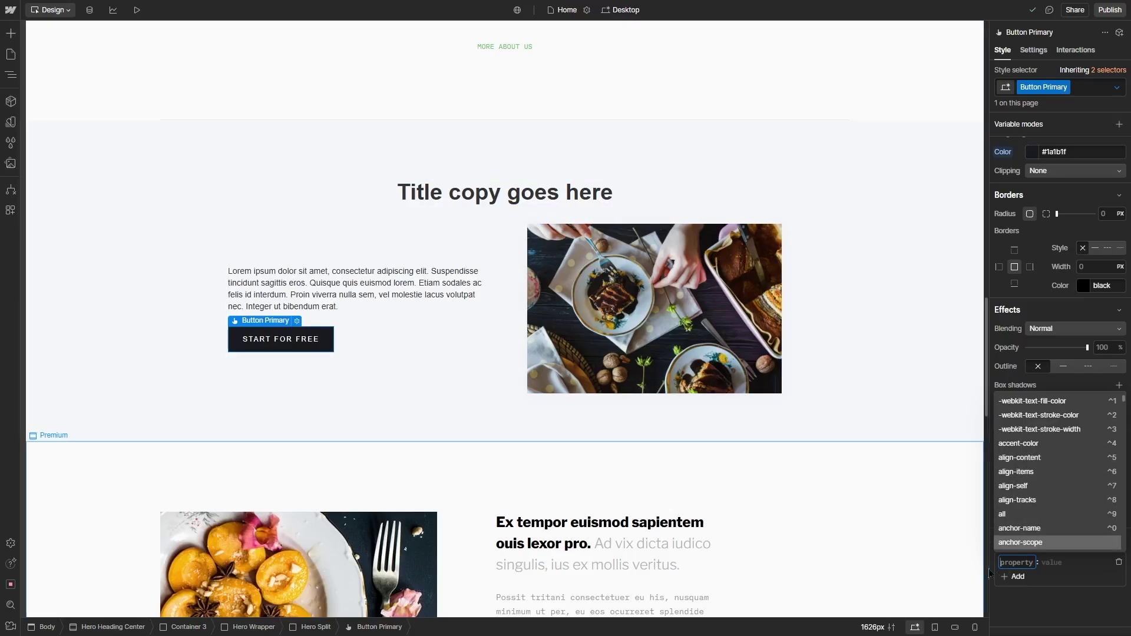
left_click(1051, 611)
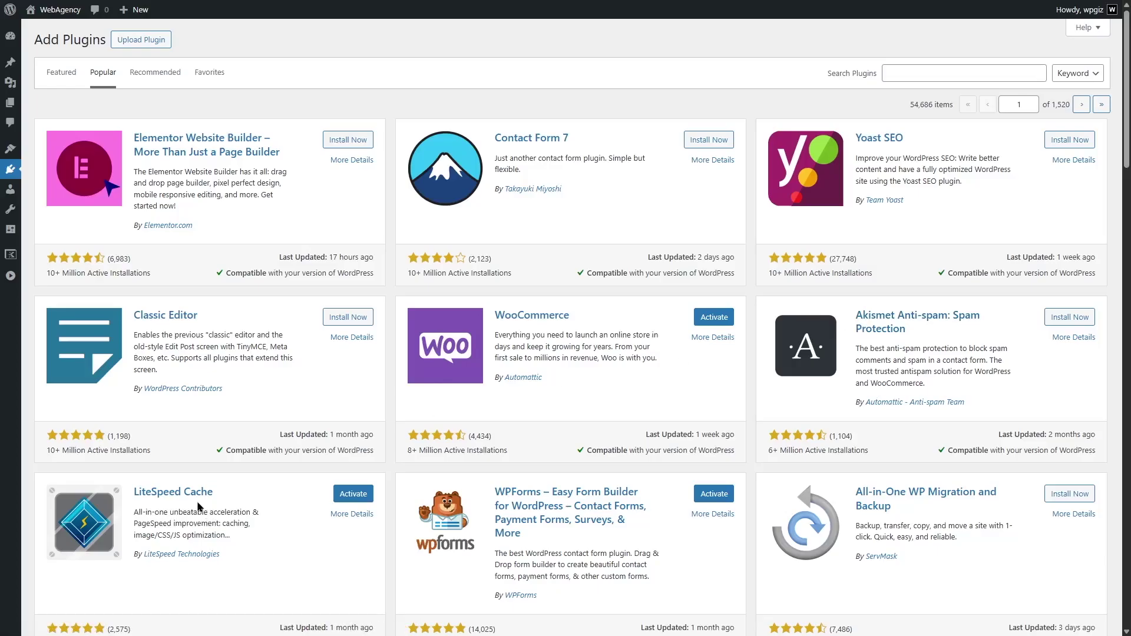
Step: Look through the popular plugins available to install in WordPress
scroll(239, 504, "down", 2)
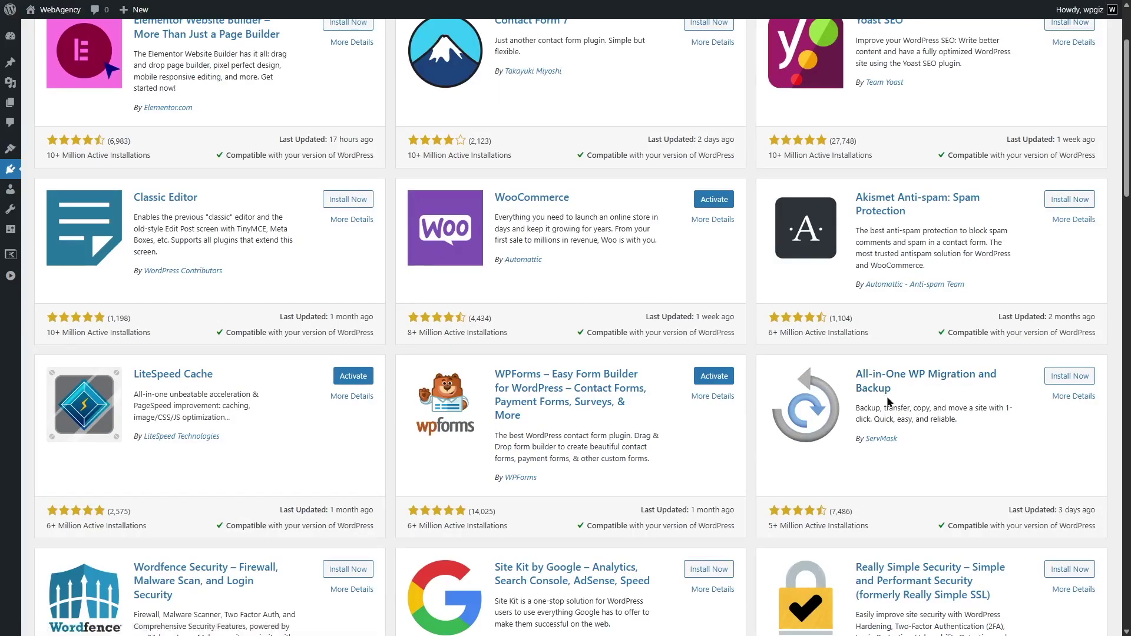
scroll(860, 400, "down", 3)
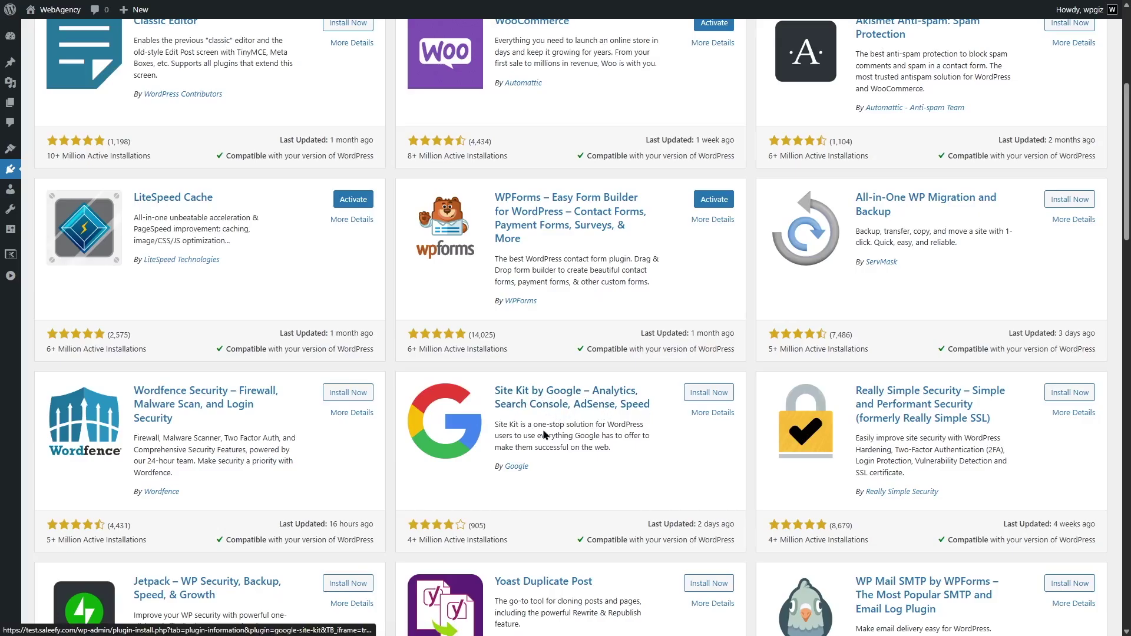
scroll(780, 430, "down", 4)
scroll(779, 430, "down", 9)
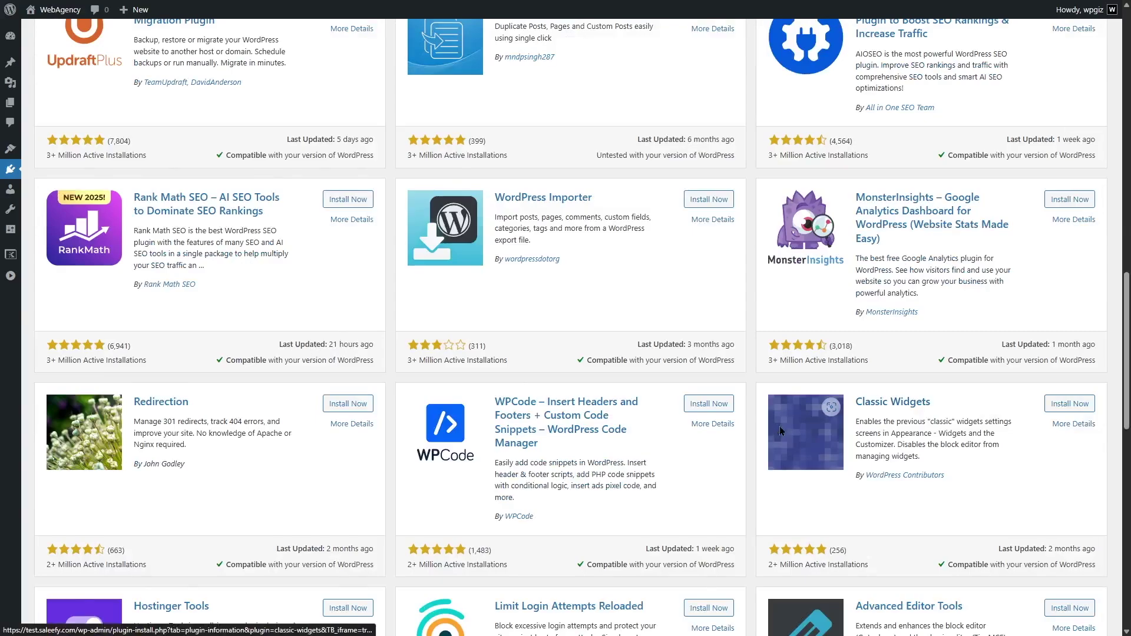
Step: Browse the remaining popular plugins down to the end of the first results page
scroll(779, 431, "down", 3)
scroll(780, 432, "down", 7)
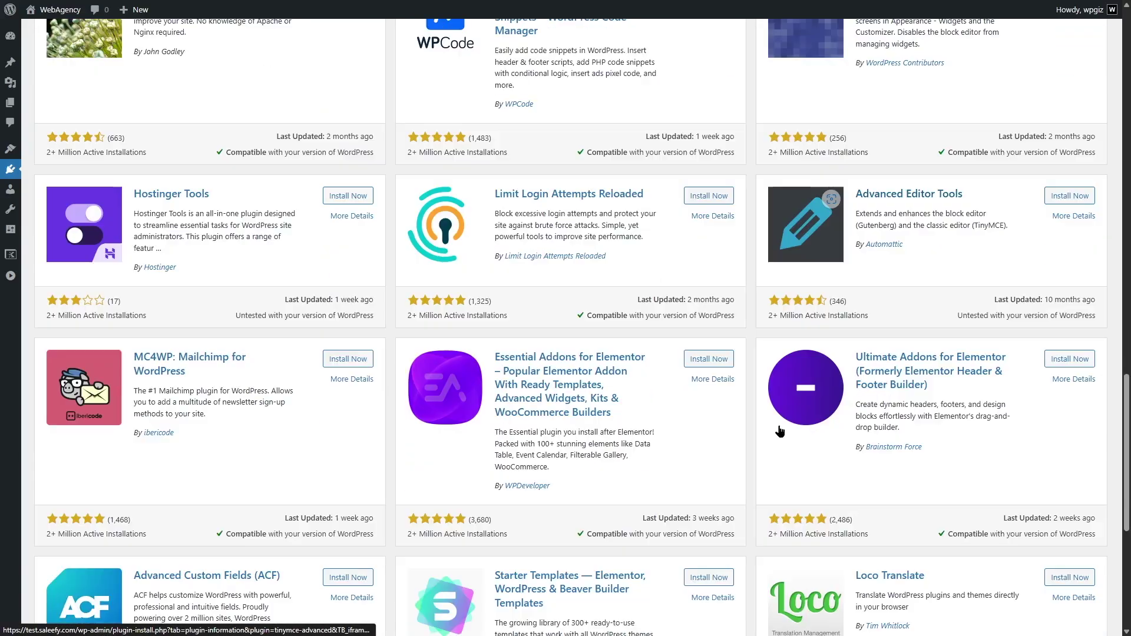
scroll(778, 425, "down", 4)
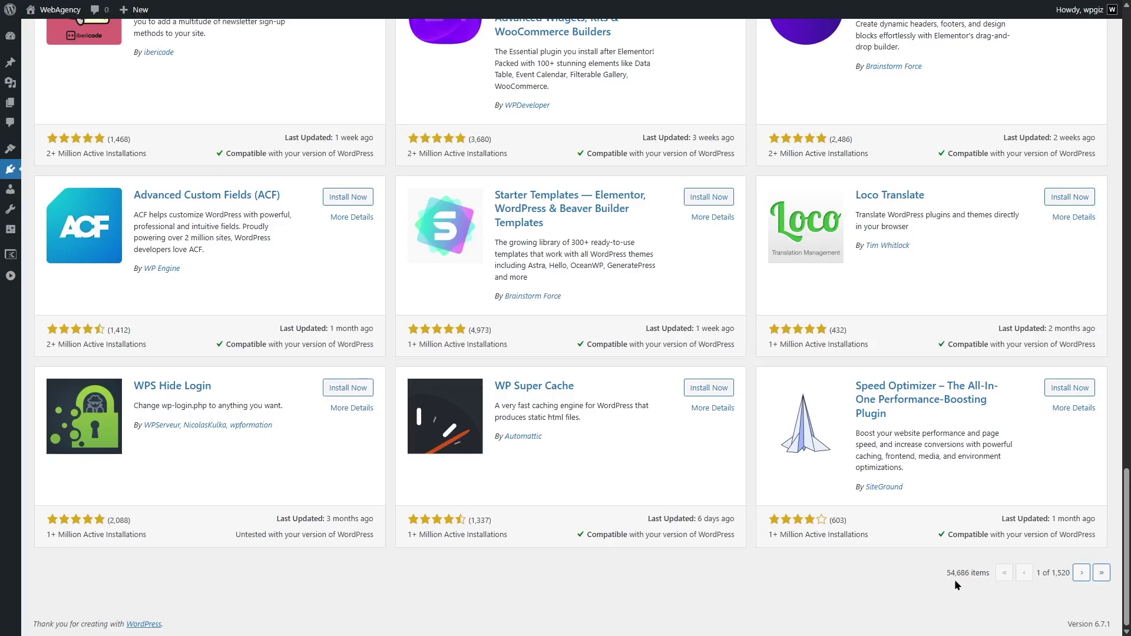
scroll(317, 324, "up", 20)
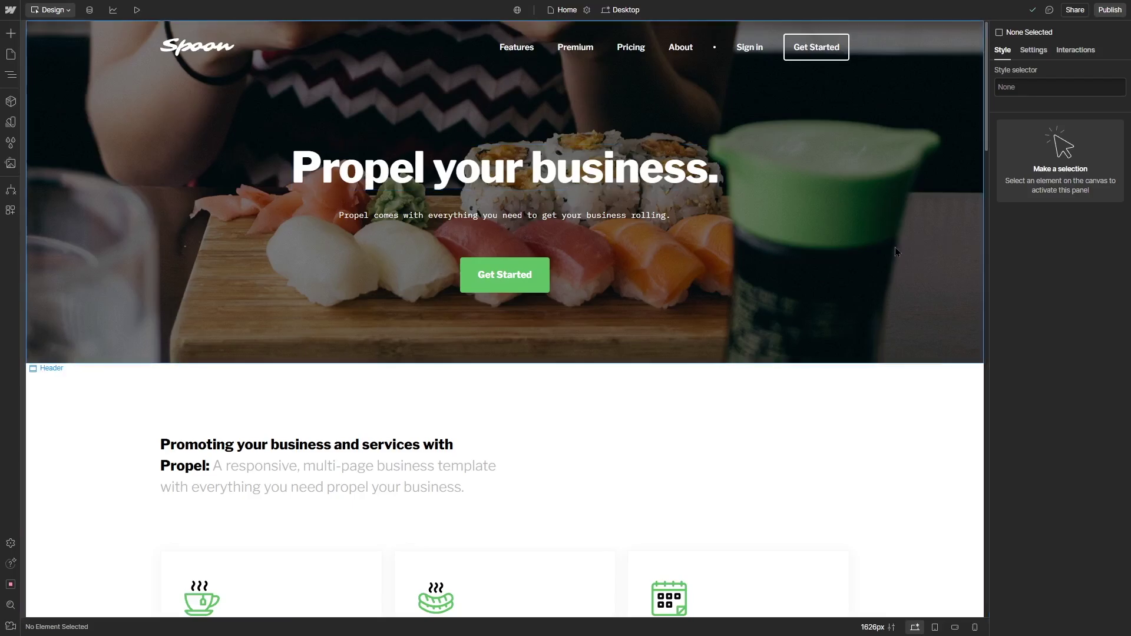
Step: Add a Form Block to the empty section below "More about us" and select its form
left_click(12, 34)
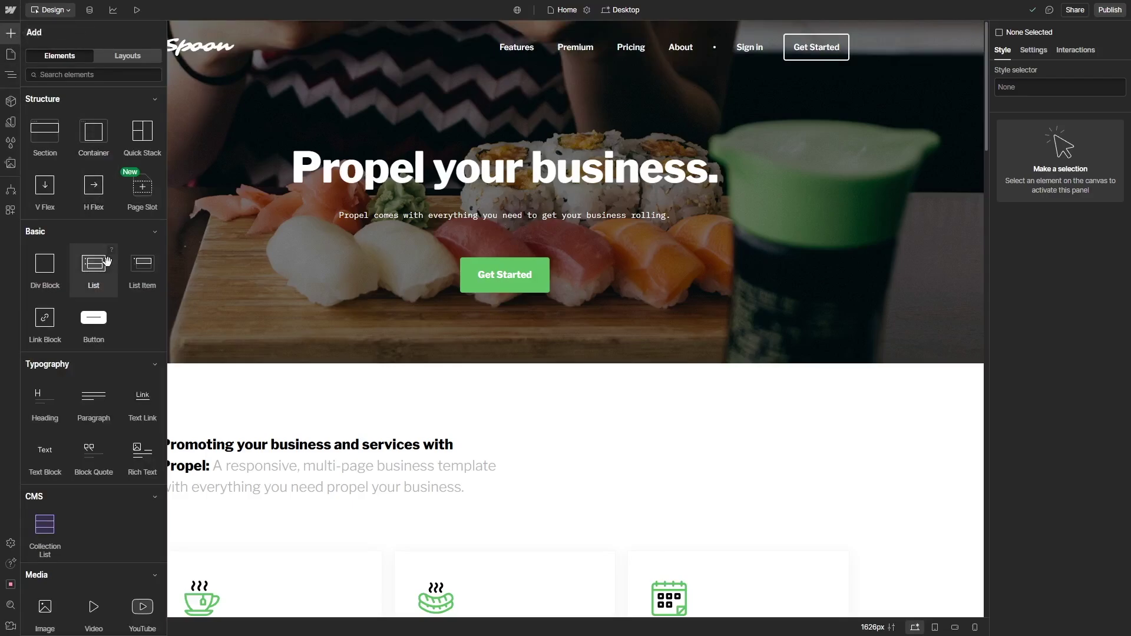
scroll(107, 261, "down", 6)
scroll(108, 261, "down", 1)
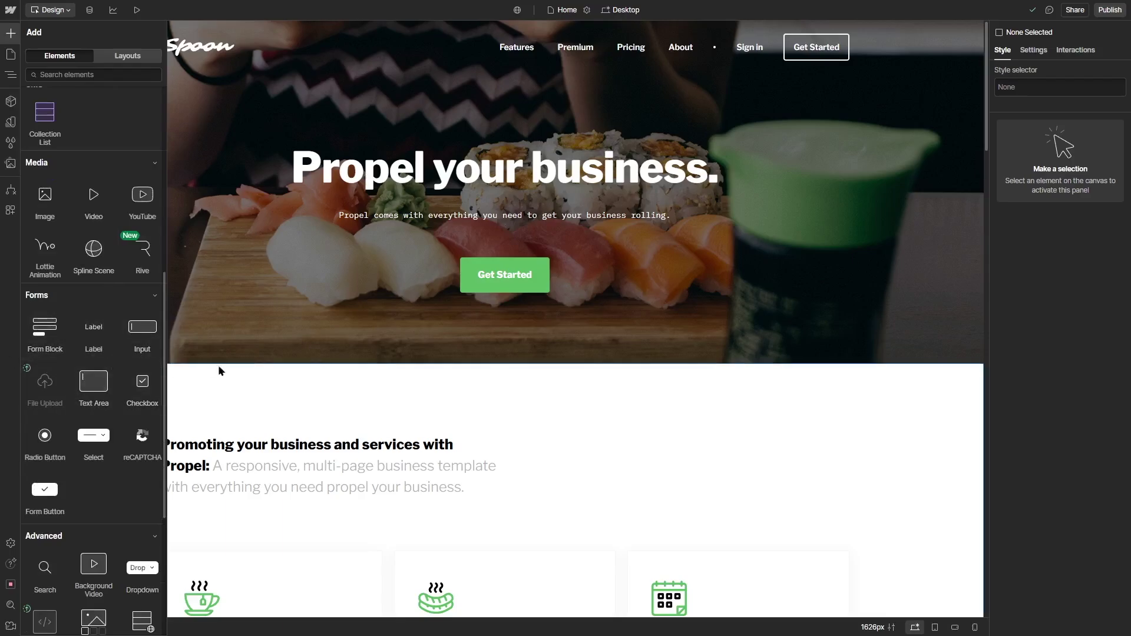
scroll(380, 366, "down", 10)
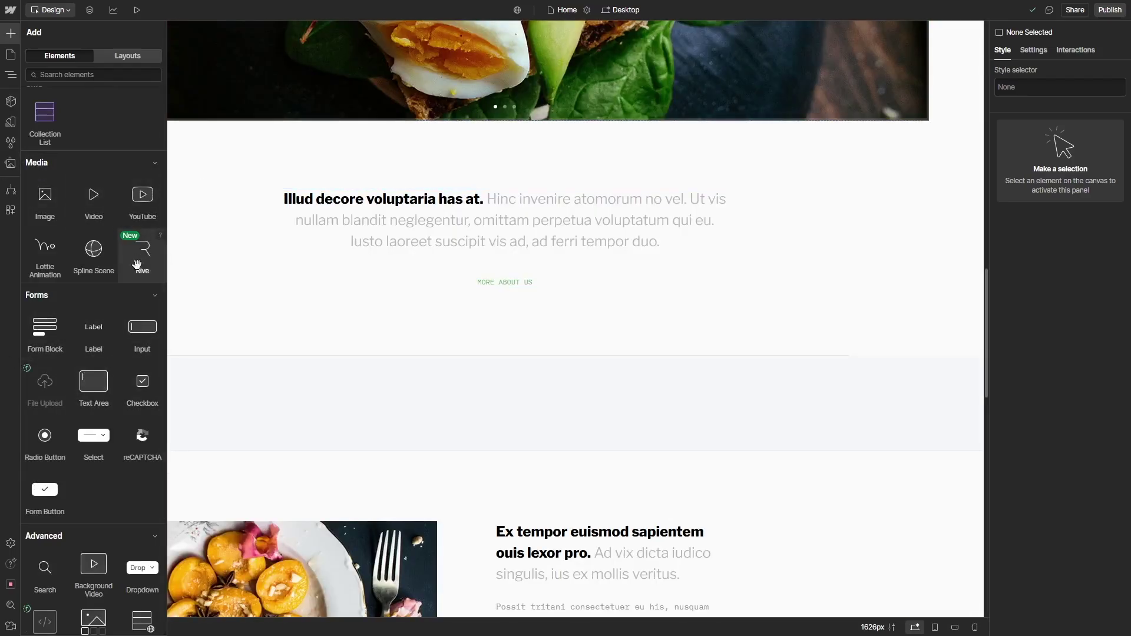
left_click_drag(42, 326, 455, 364)
left_click(147, 408)
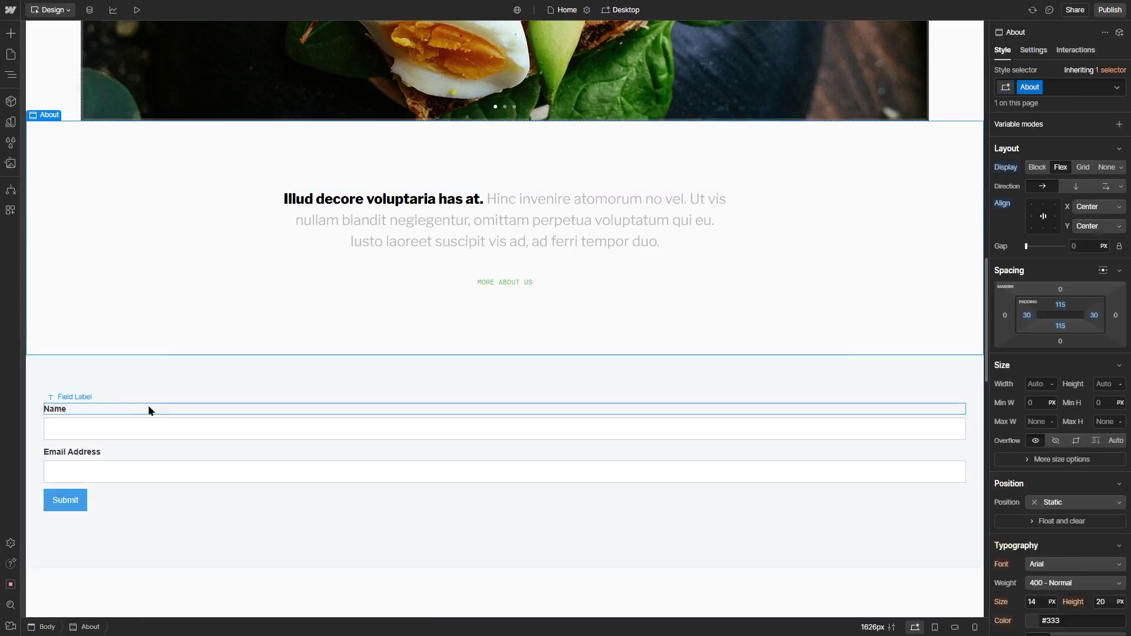
left_click(171, 496)
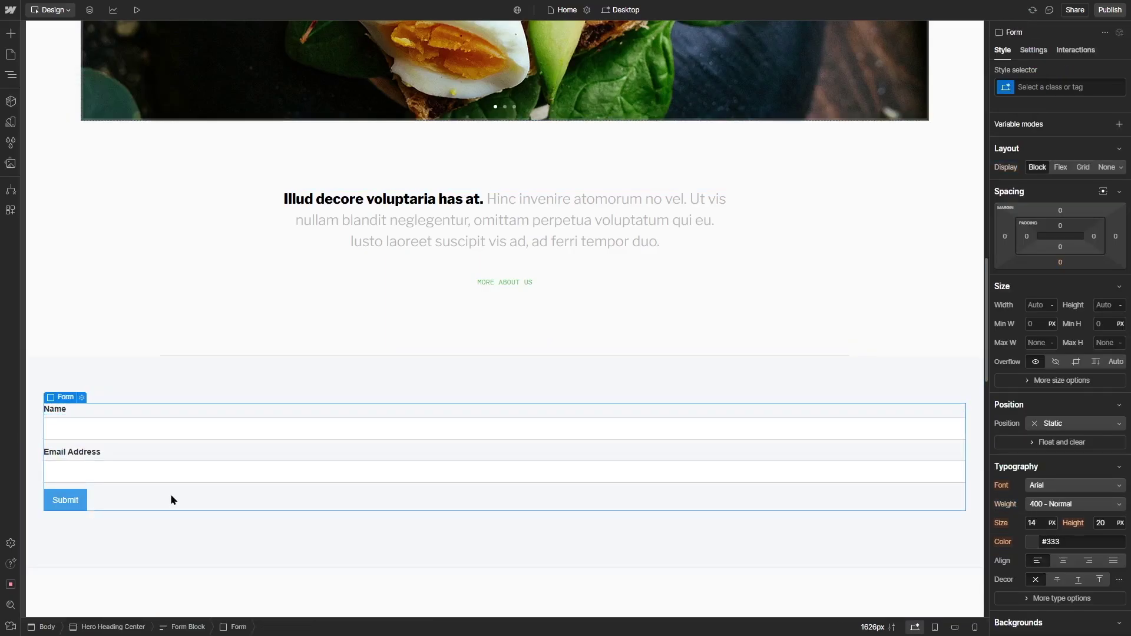
Step: Add a Text Area to the form between the email address field and the Submit button
left_click(9, 34)
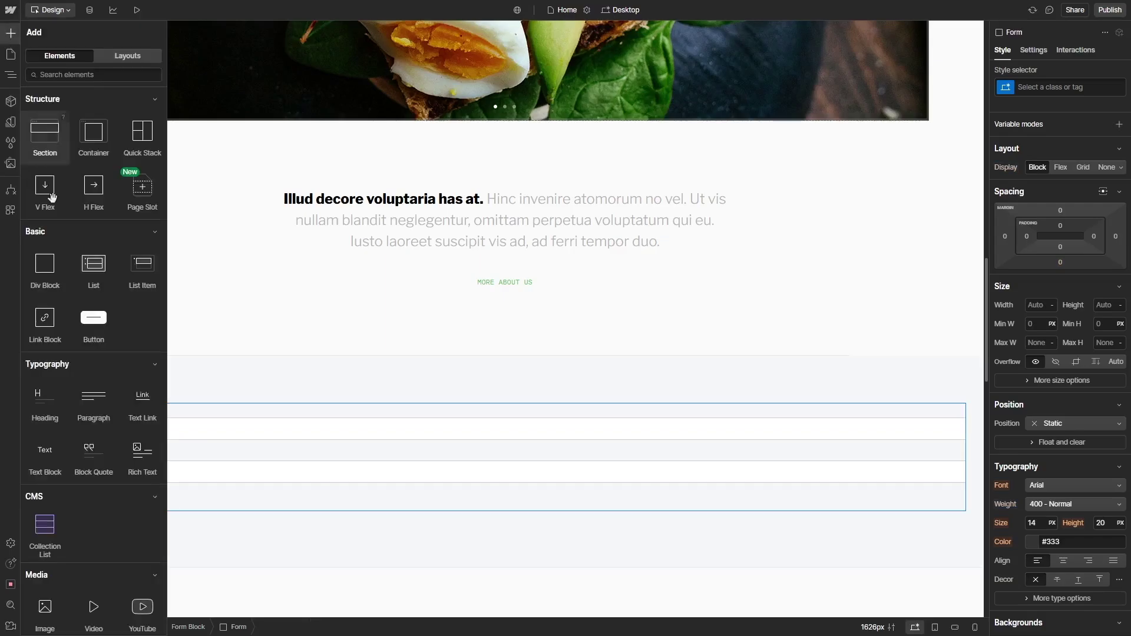
scroll(118, 454, "down", 5)
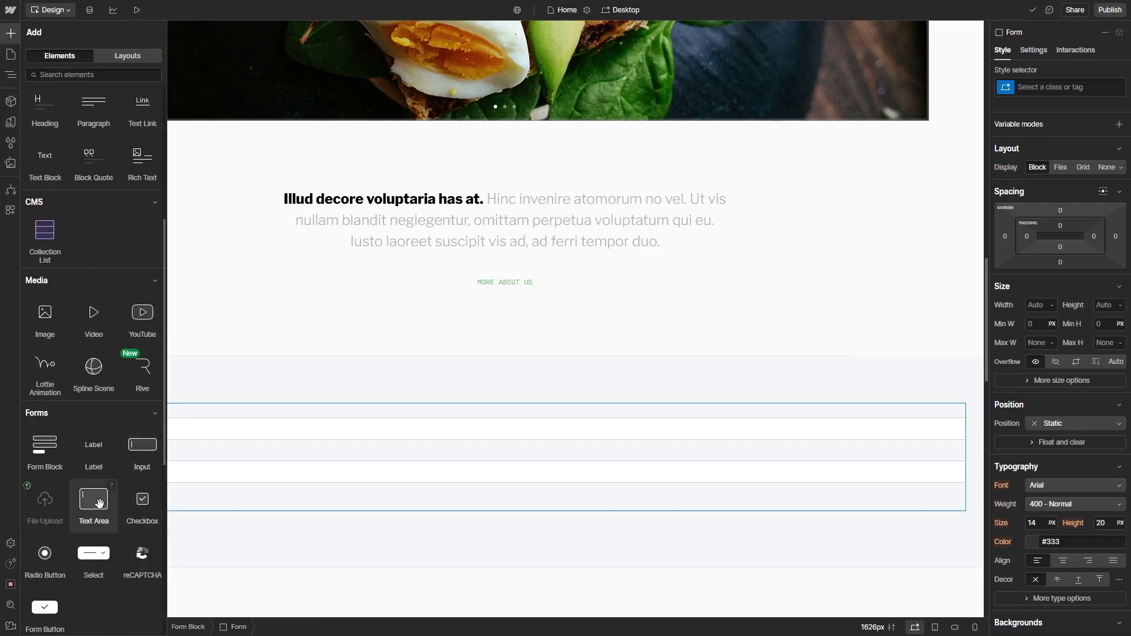
left_click_drag(96, 505, 239, 492)
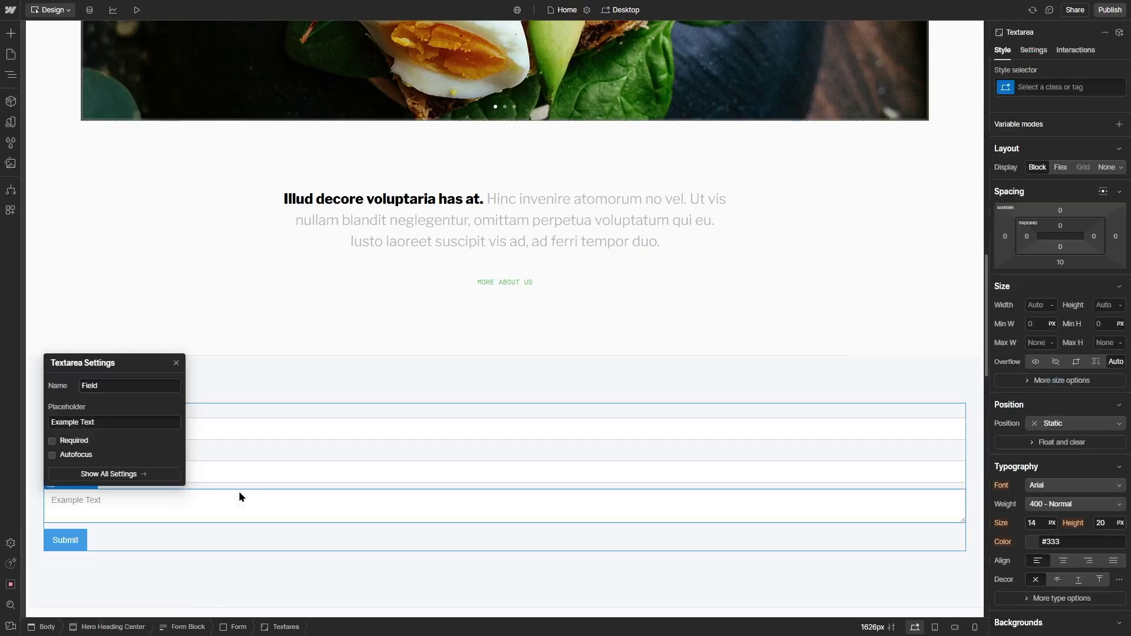
left_click(218, 476)
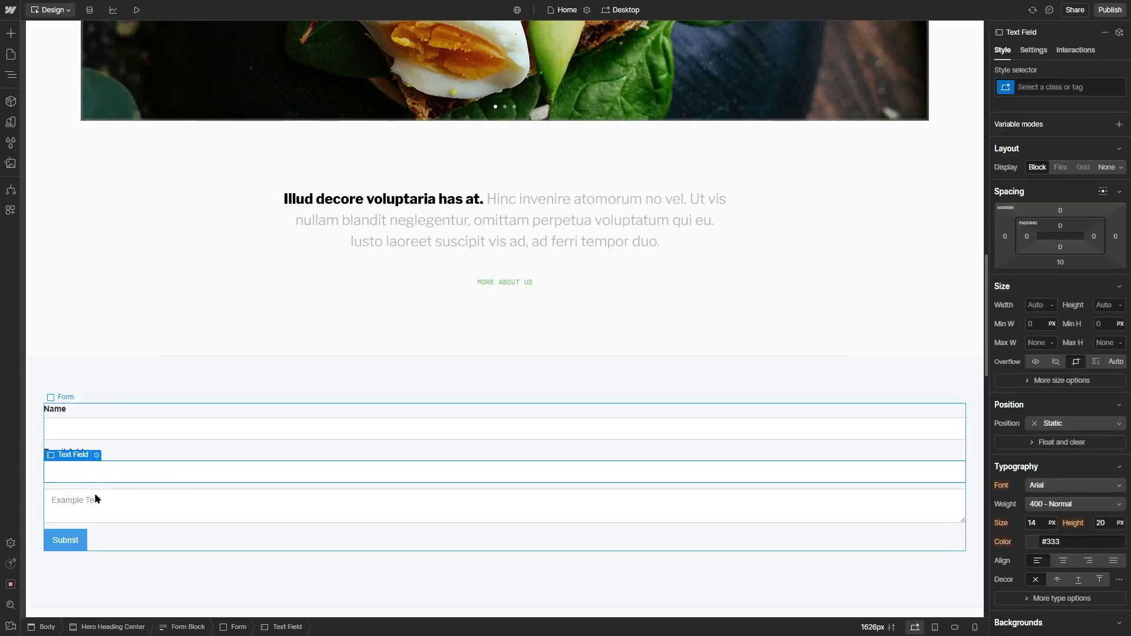
Step: Add a form label above the text area and change its text to "Your Message"
left_click(11, 33)
scroll(100, 428, "down", 5)
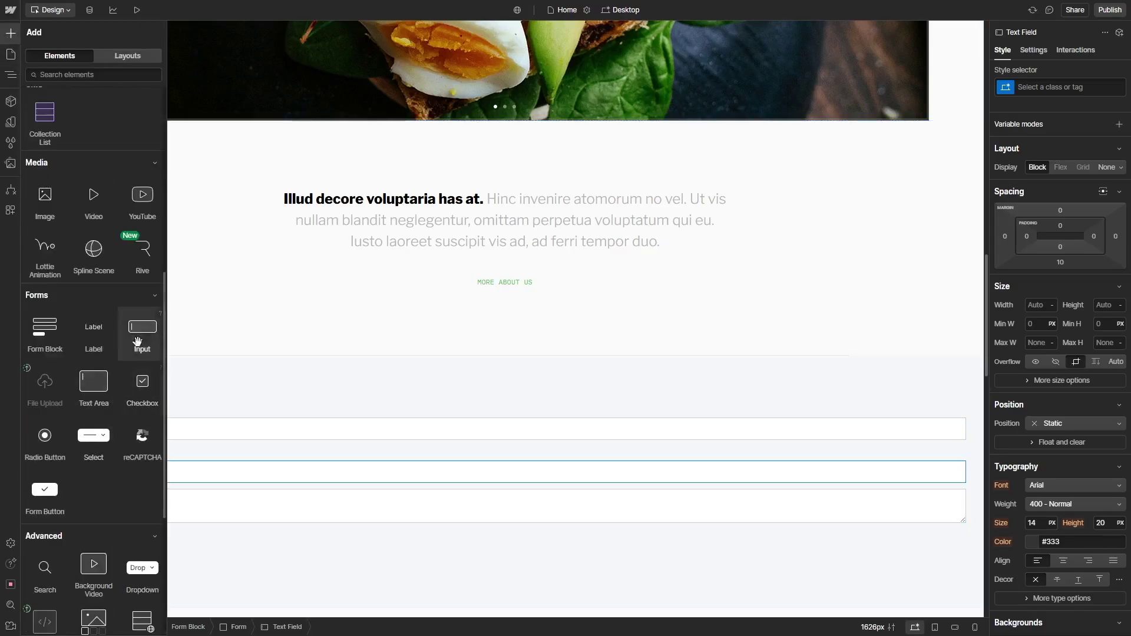
left_click_drag(93, 338, 89, 486)
left_click(208, 452)
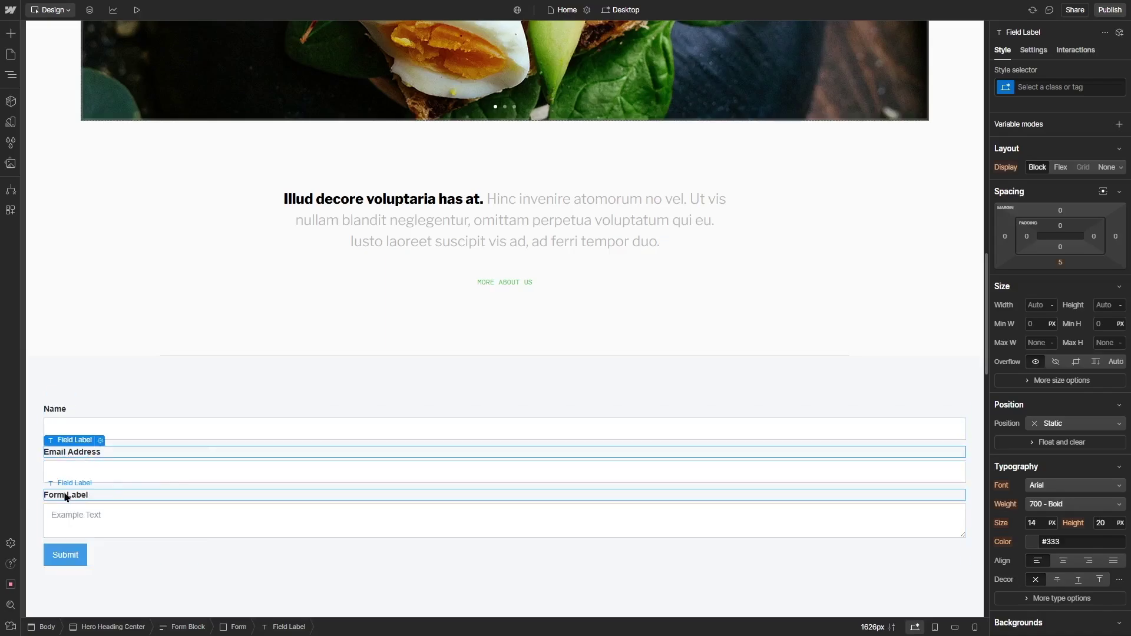
left_click(88, 496)
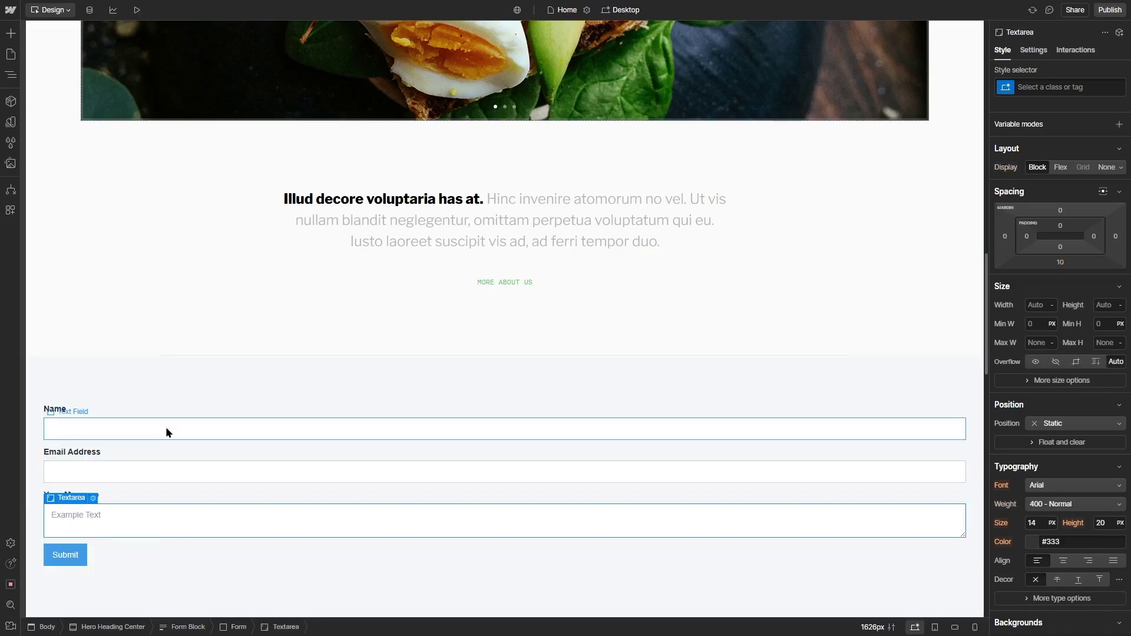
left_click(165, 429)
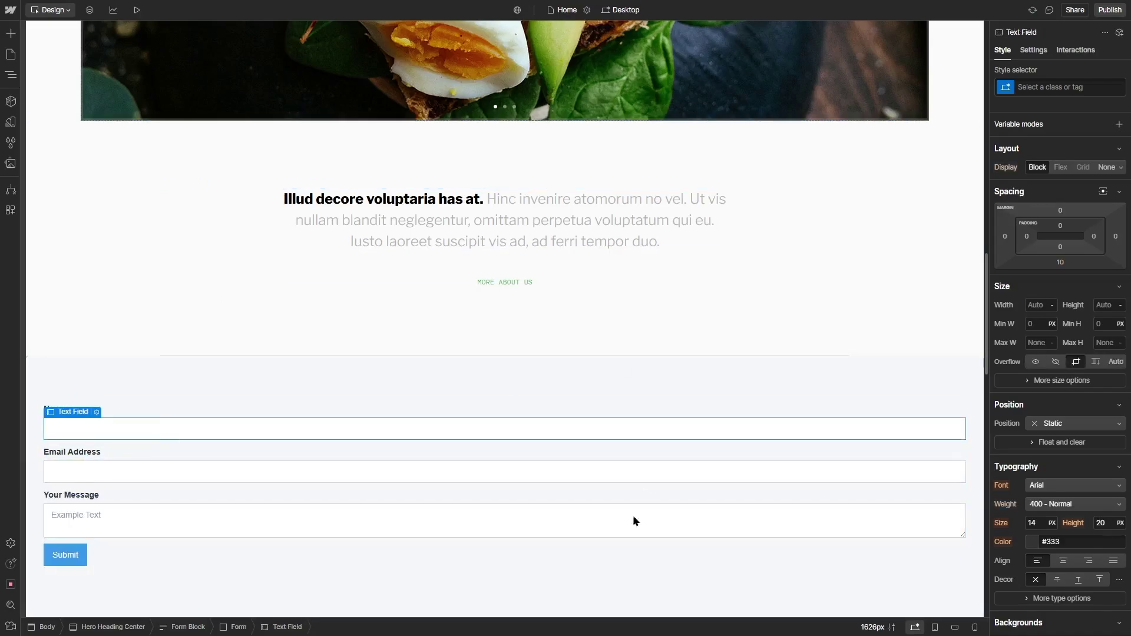
Step: Examine the form's style properties and its form settings, including fields, notifications, redirect and method
left_click(240, 543)
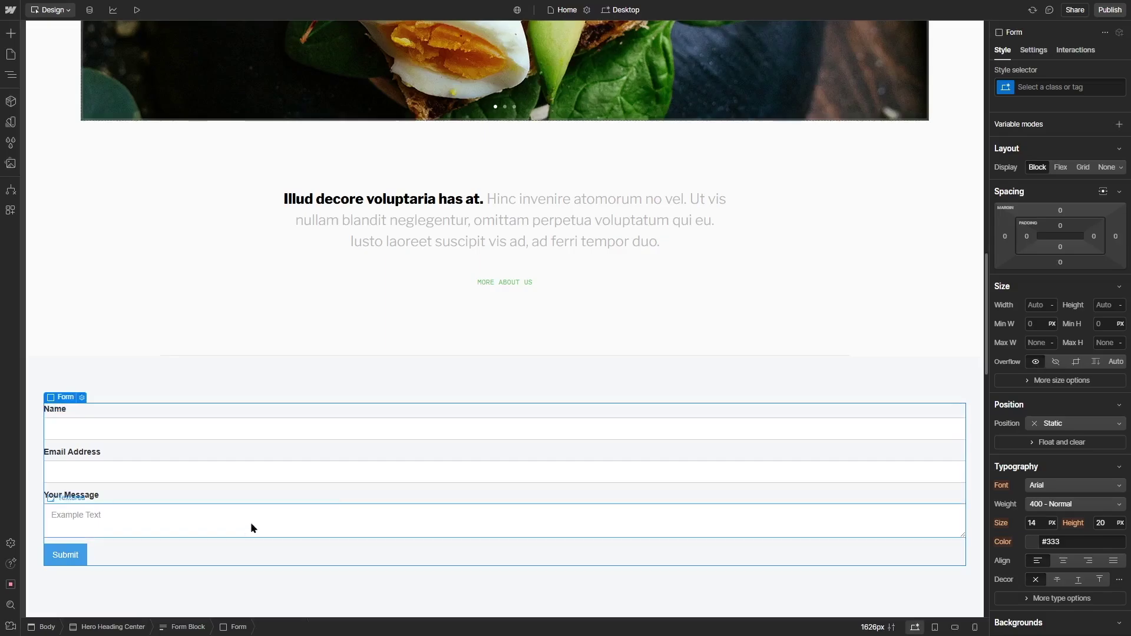
scroll(1046, 482, "down", 2)
scroll(1046, 481, "up", 1)
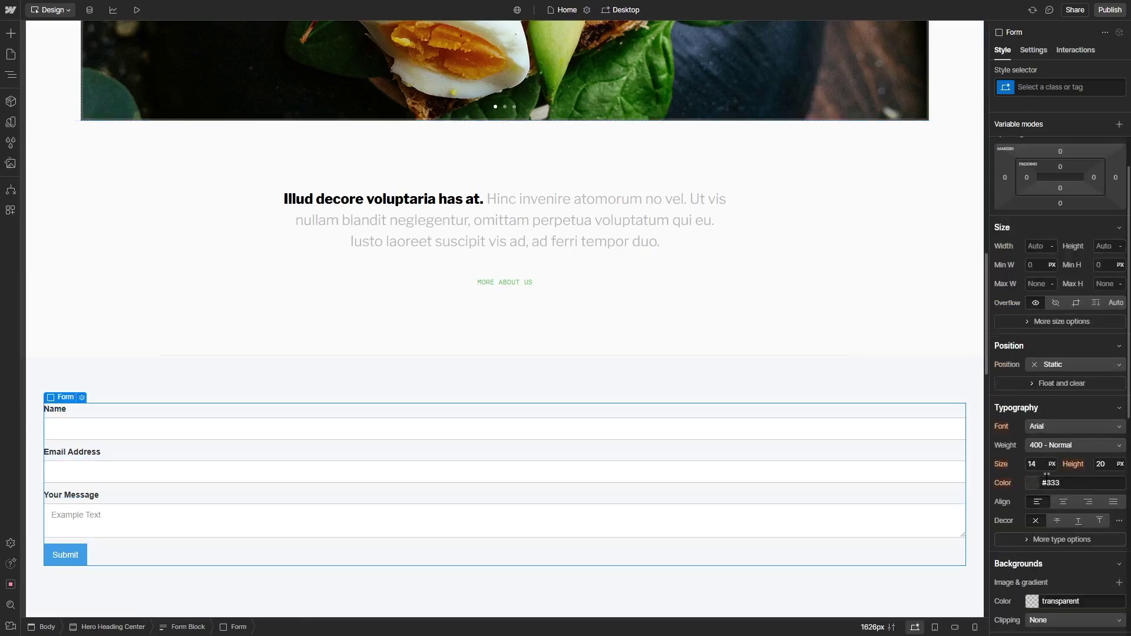
scroll(1037, 236, "up", 1)
left_click(1033, 49)
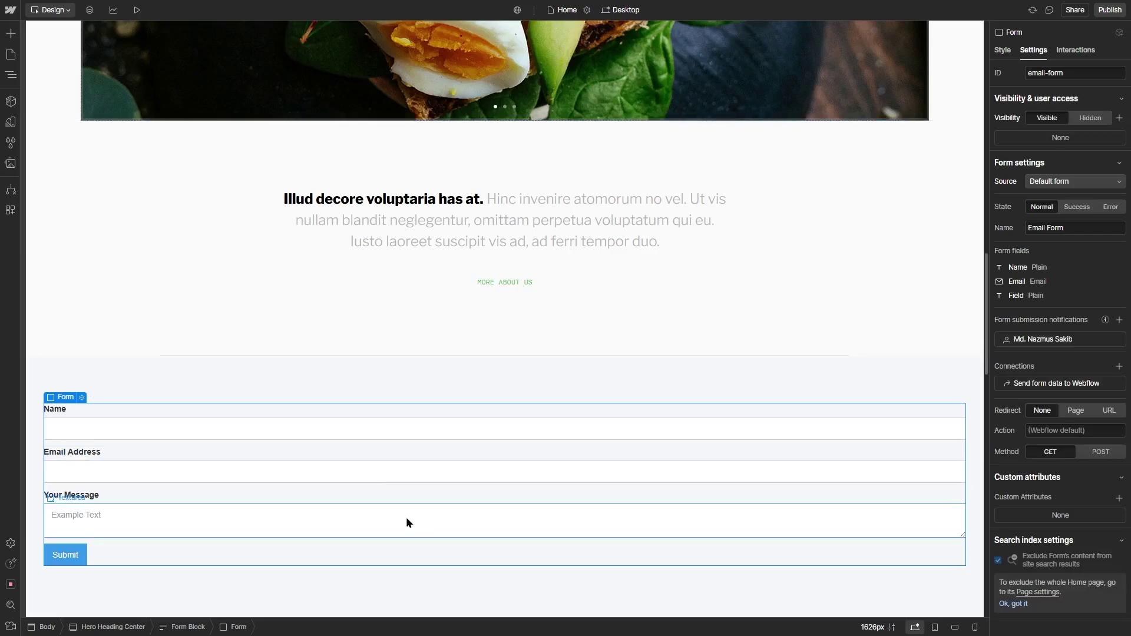
Step: Look through the elements available to add, from structure to advanced, and the site's list of pages
key("s")
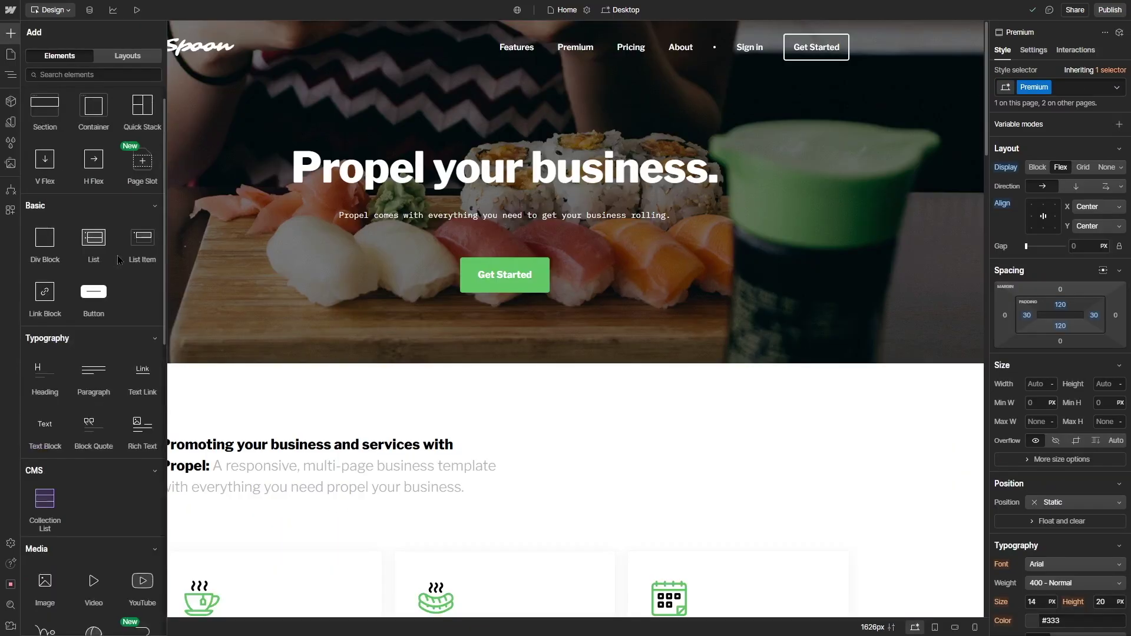
scroll(94, 247, "up", 1)
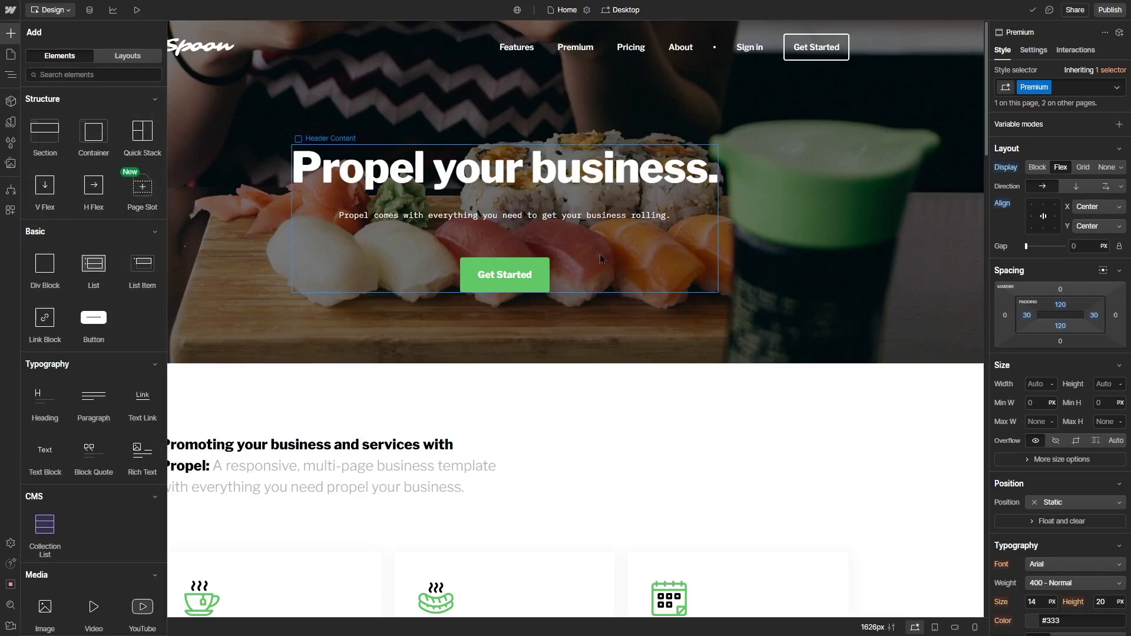
scroll(122, 361, "down", 5)
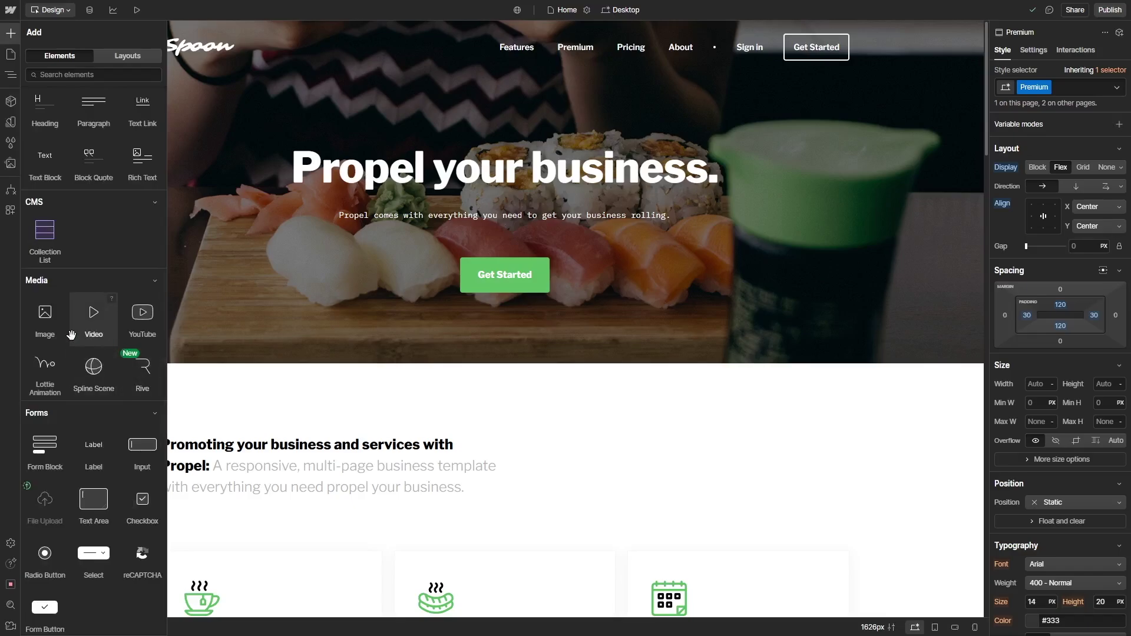
scroll(71, 334, "down", 1)
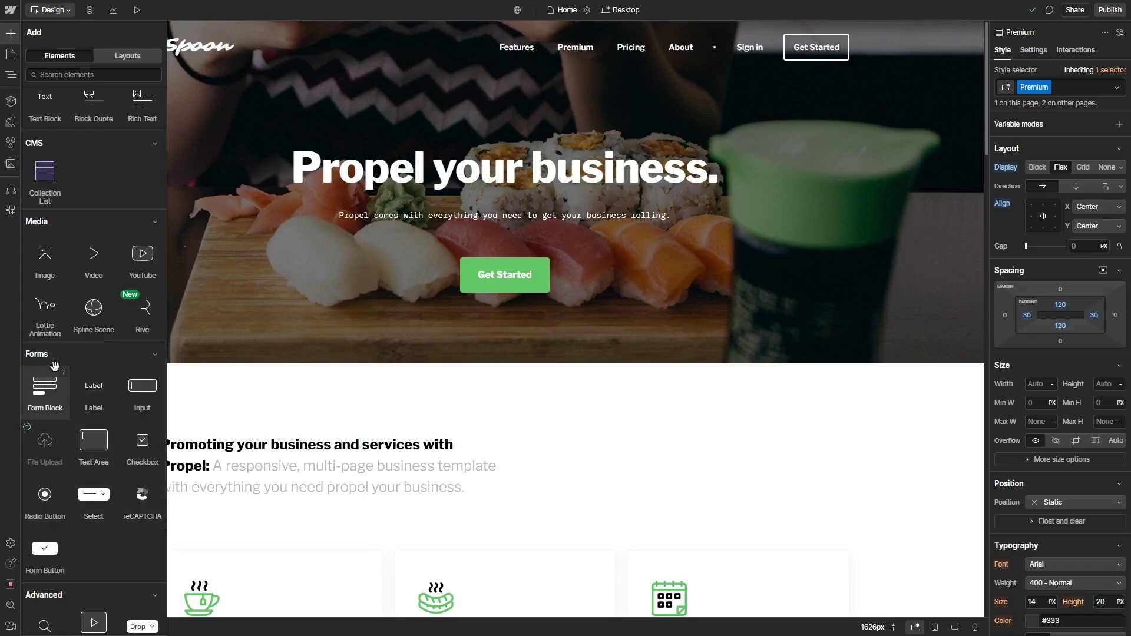
scroll(106, 456, "down", 3)
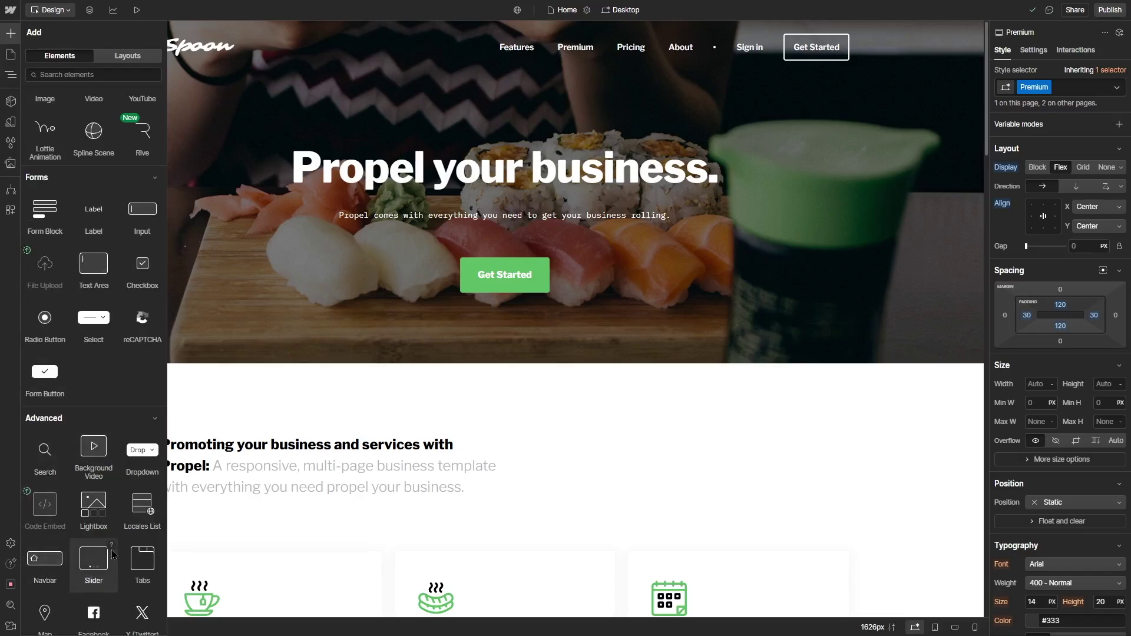
scroll(151, 552, "down", 3)
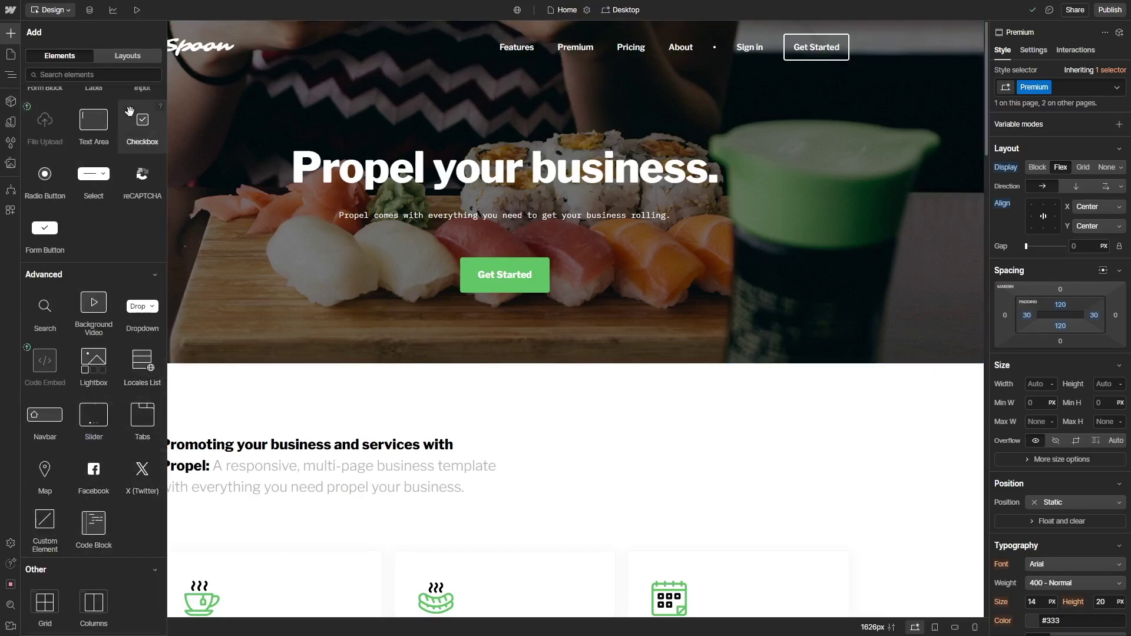
key("p")
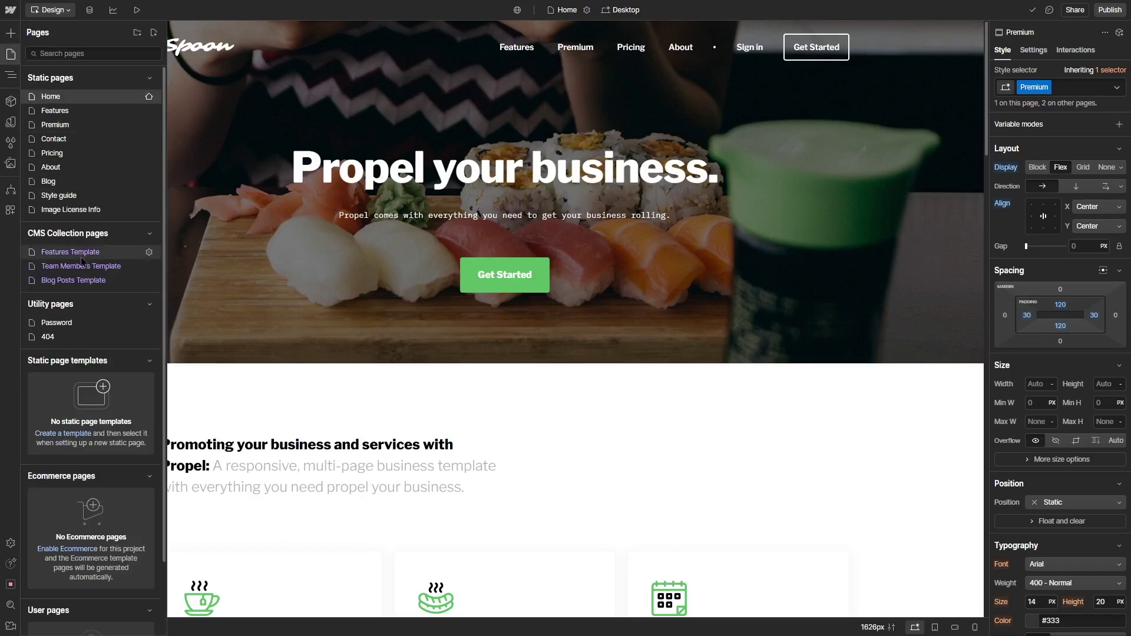
Step: Insert the Get started component into the Premium section, beside the fruit bowl image
left_click(11, 102)
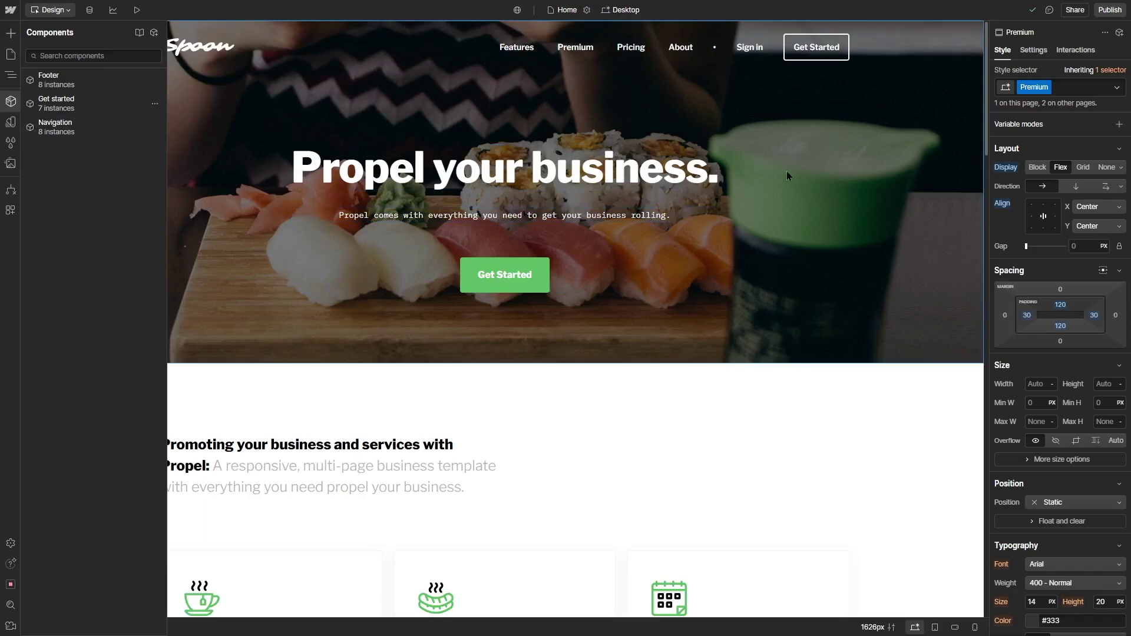
mouse_move(73, 112)
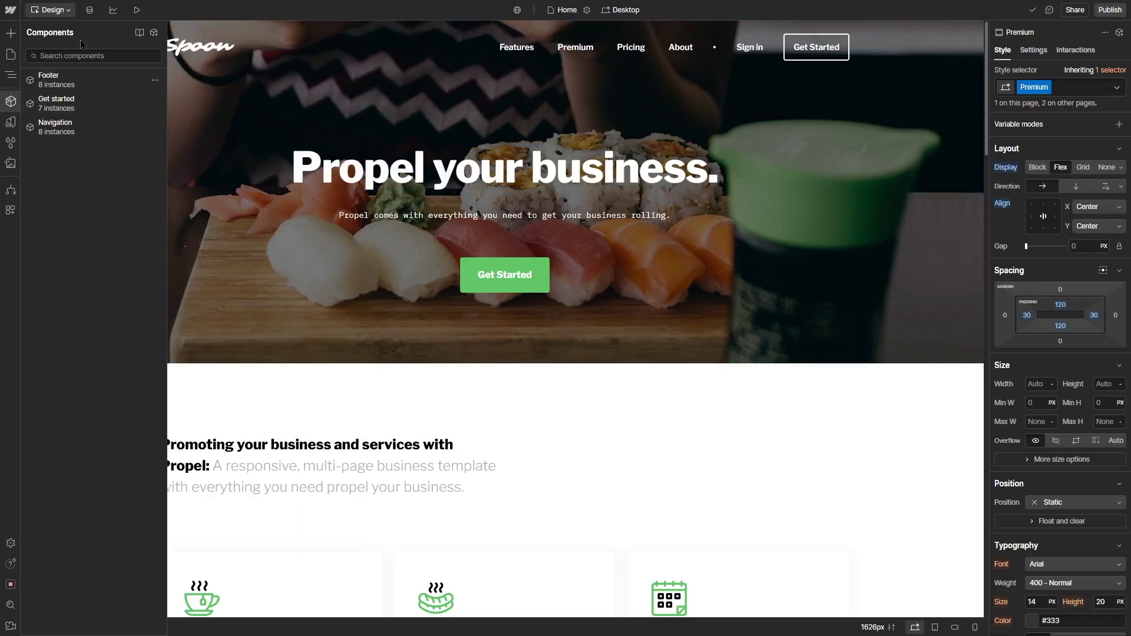
left_click(73, 110)
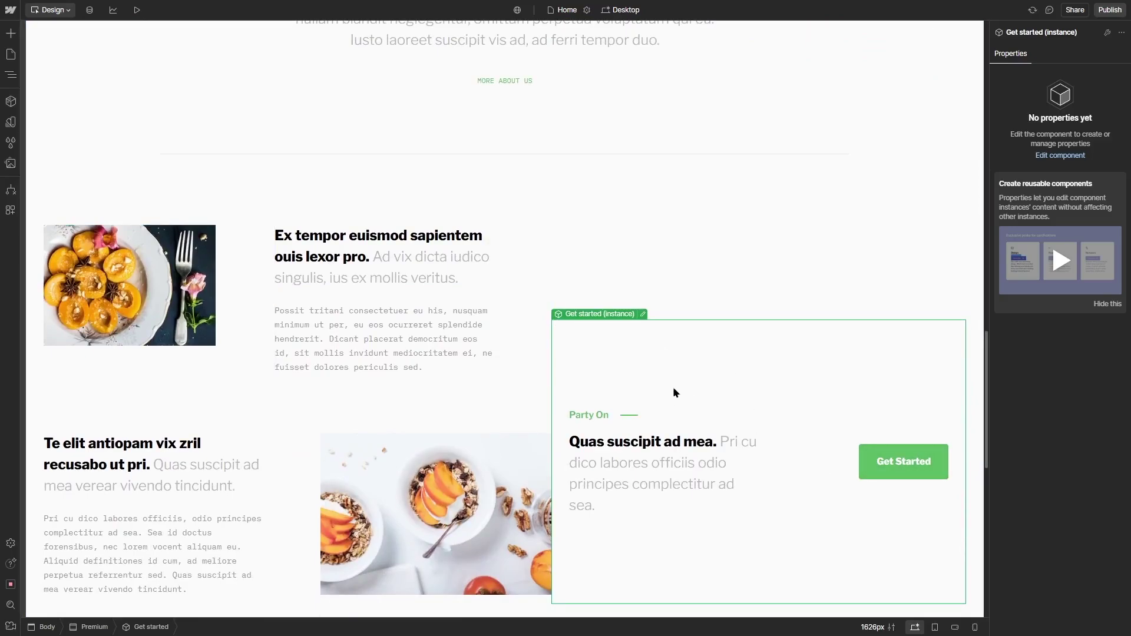
scroll(657, 362, "down", 2)
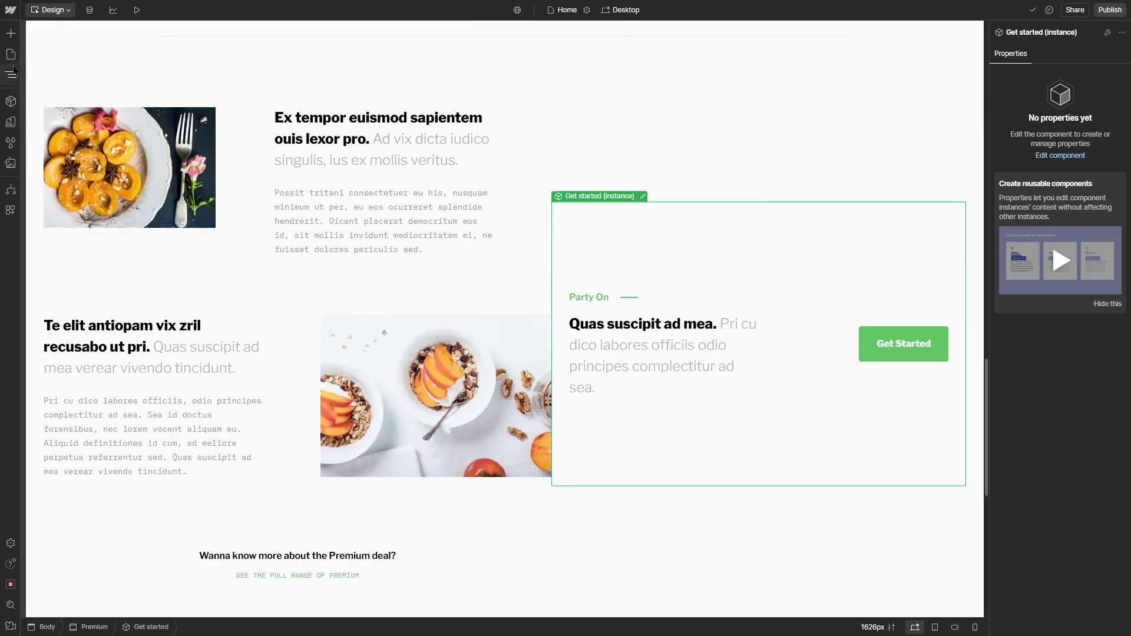
Step: Examine the site's components and the color and font variables in the Color Palette collection
left_click(11, 101)
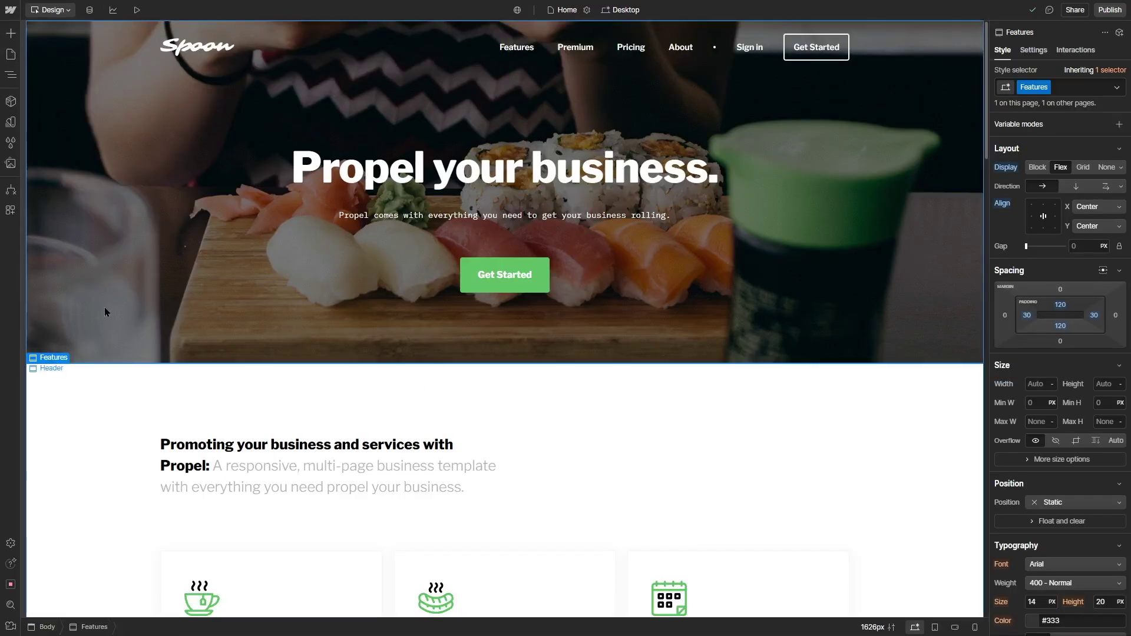
left_click(11, 122)
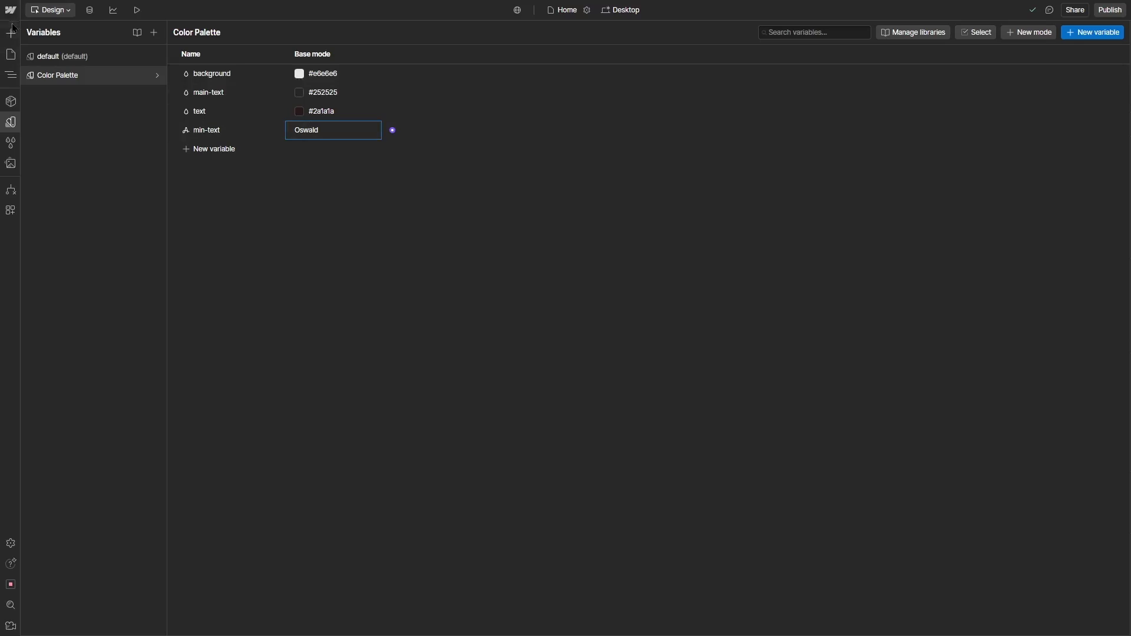
left_click(11, 33)
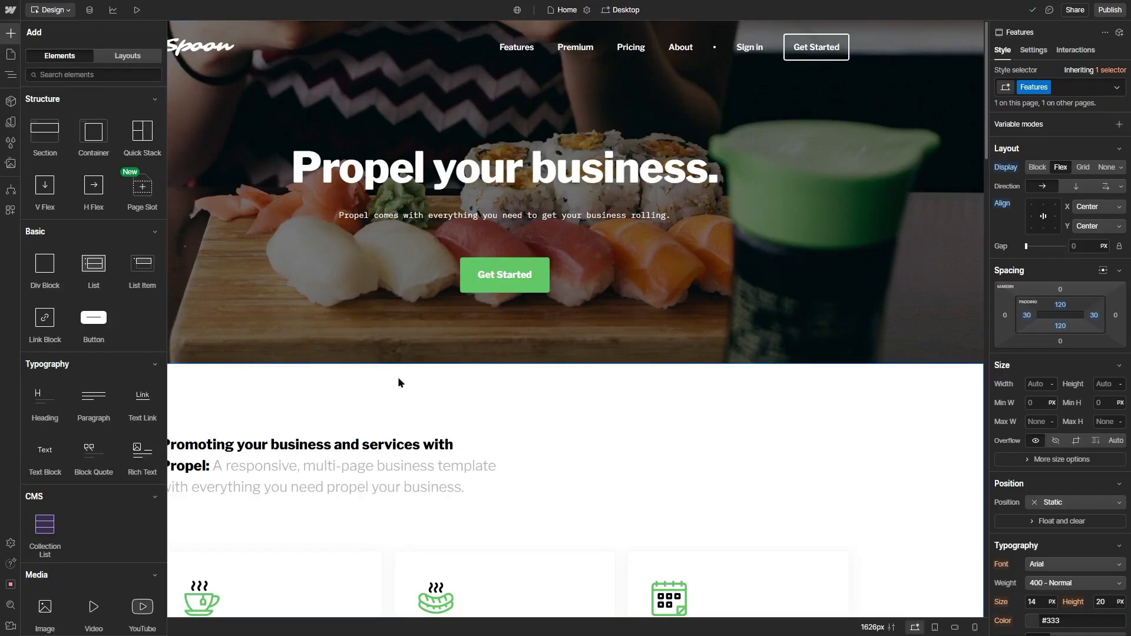
Step: Examine the text color options of the "Promoting your business and services with Propel" heading
scroll(391, 365, "down", 4)
left_click(379, 243)
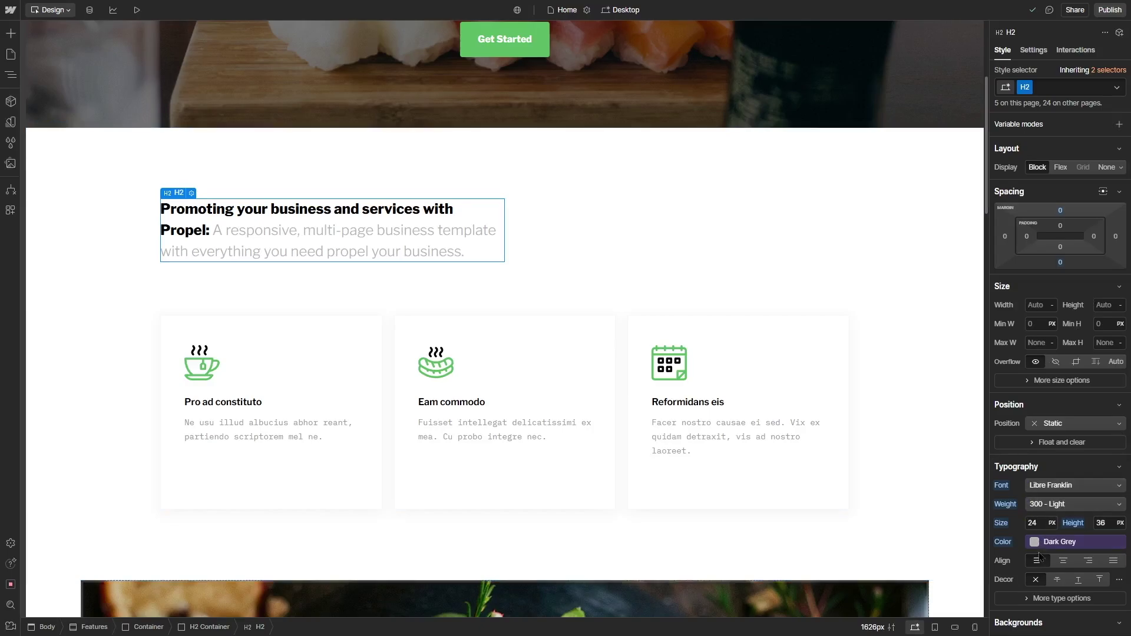
left_click(1068, 541)
left_click(1026, 508)
left_click(1017, 494)
left_click(1014, 506)
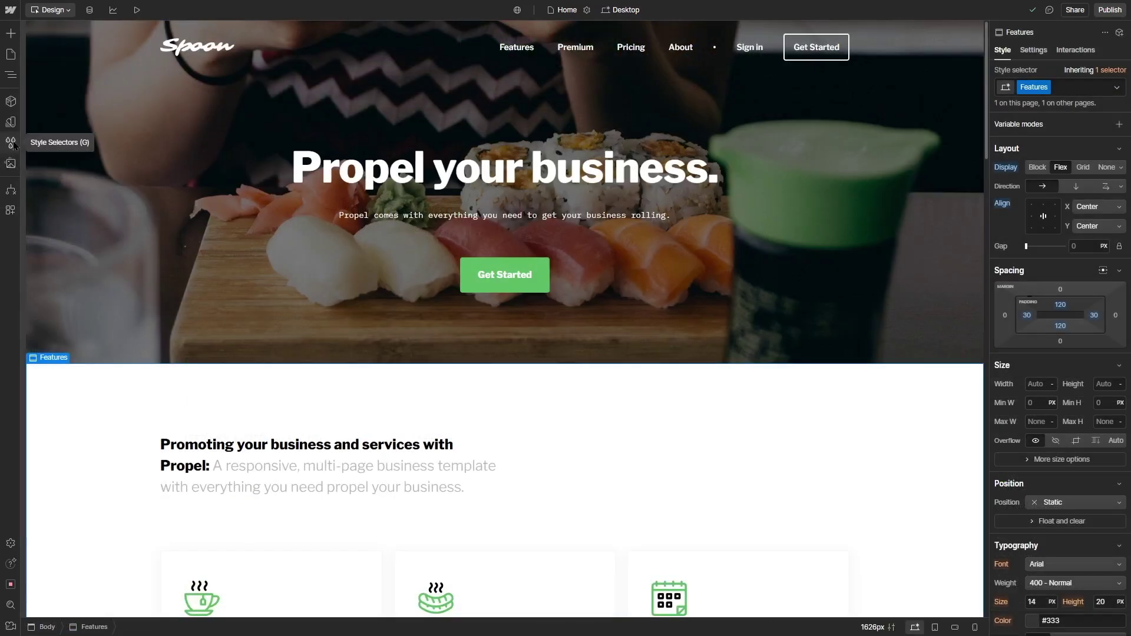
Step: Examine the site's style selectors, from the tag styles such as All H1 Headings to the class styles such as Button
left_click(14, 145)
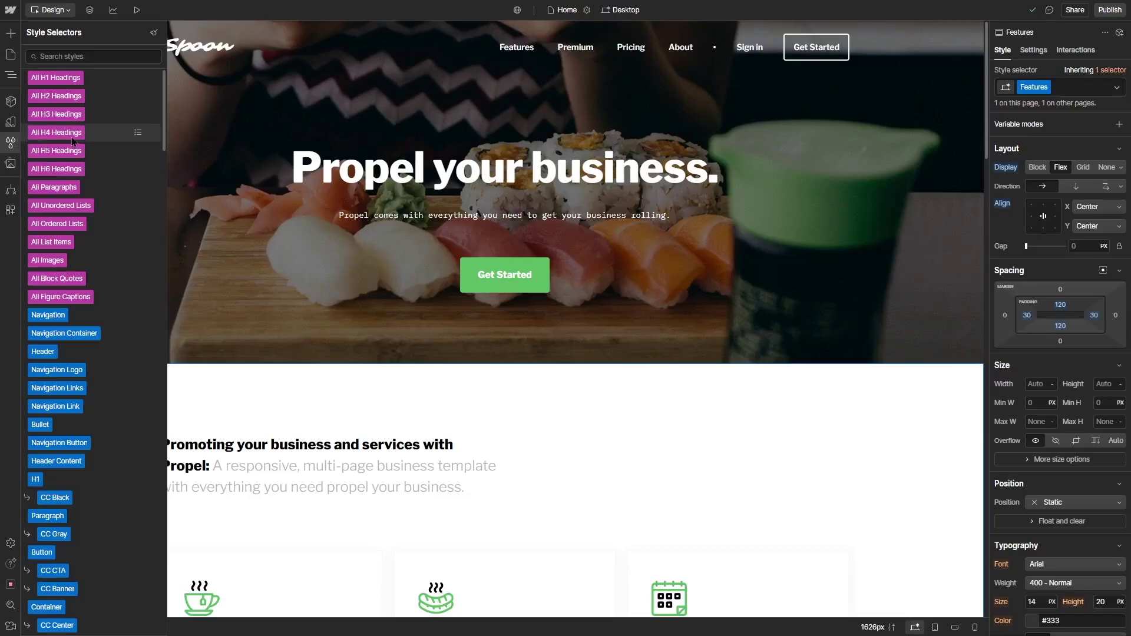
mouse_move(51, 85)
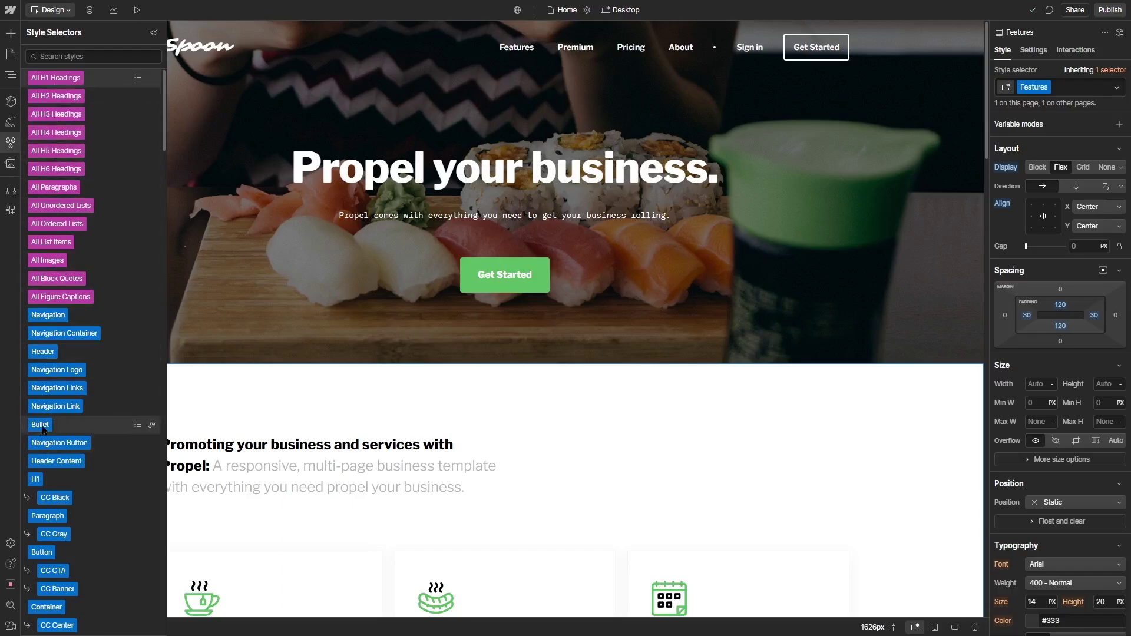
mouse_move(47, 555)
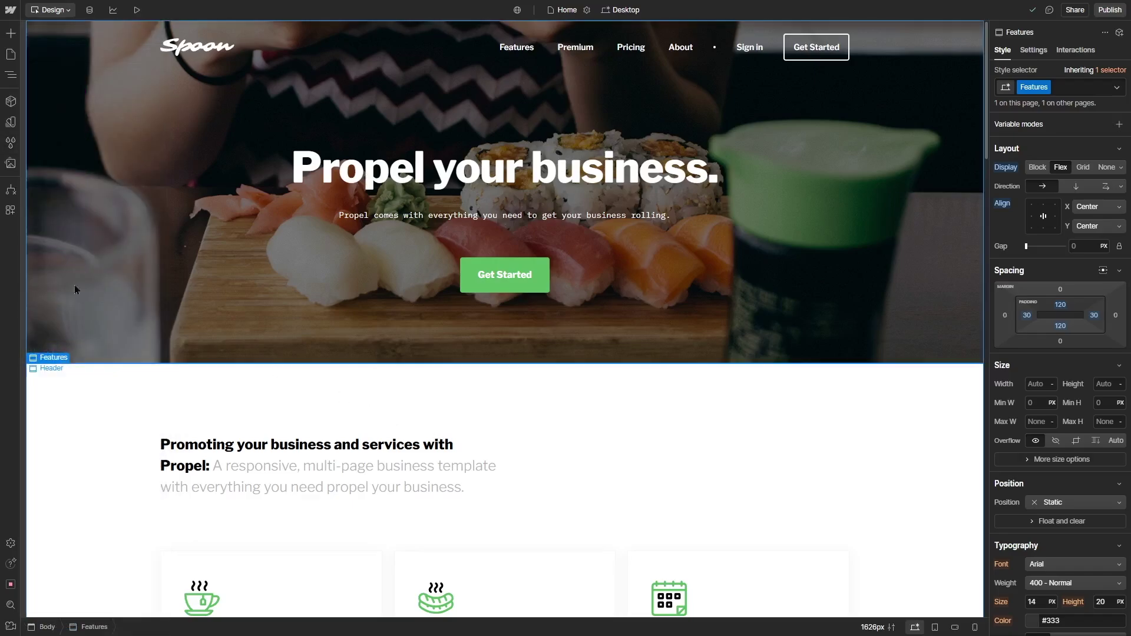
Step: Check the site's Logic flows and look through the apps available to install in the designer
left_click(11, 190)
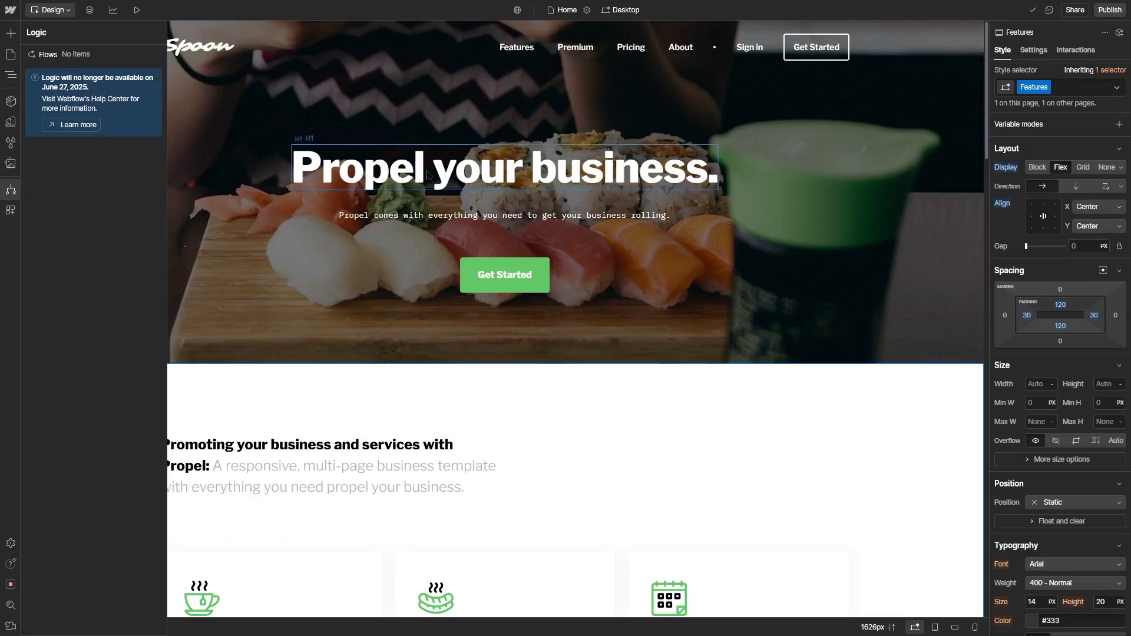
left_click(11, 211)
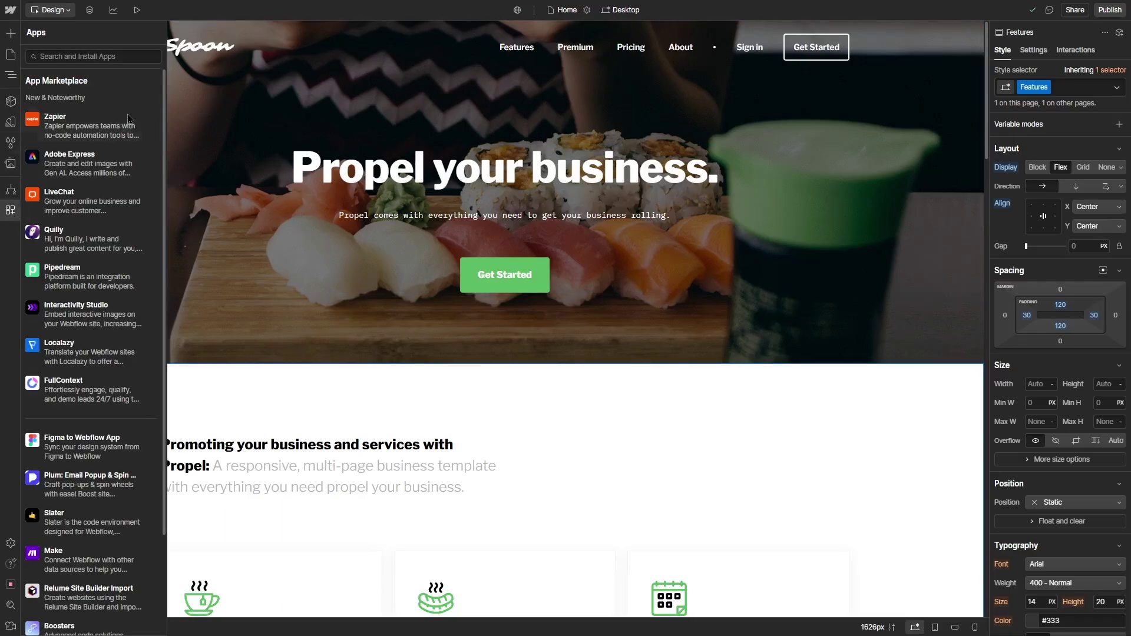
scroll(95, 428, "down", 2)
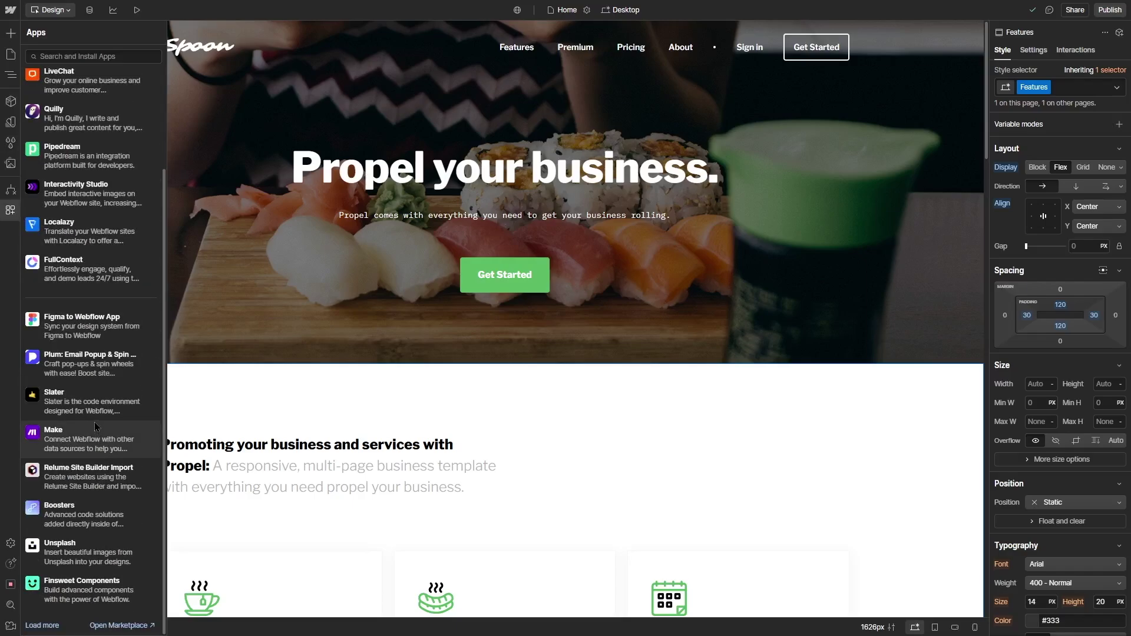
scroll(95, 425, "up", 2)
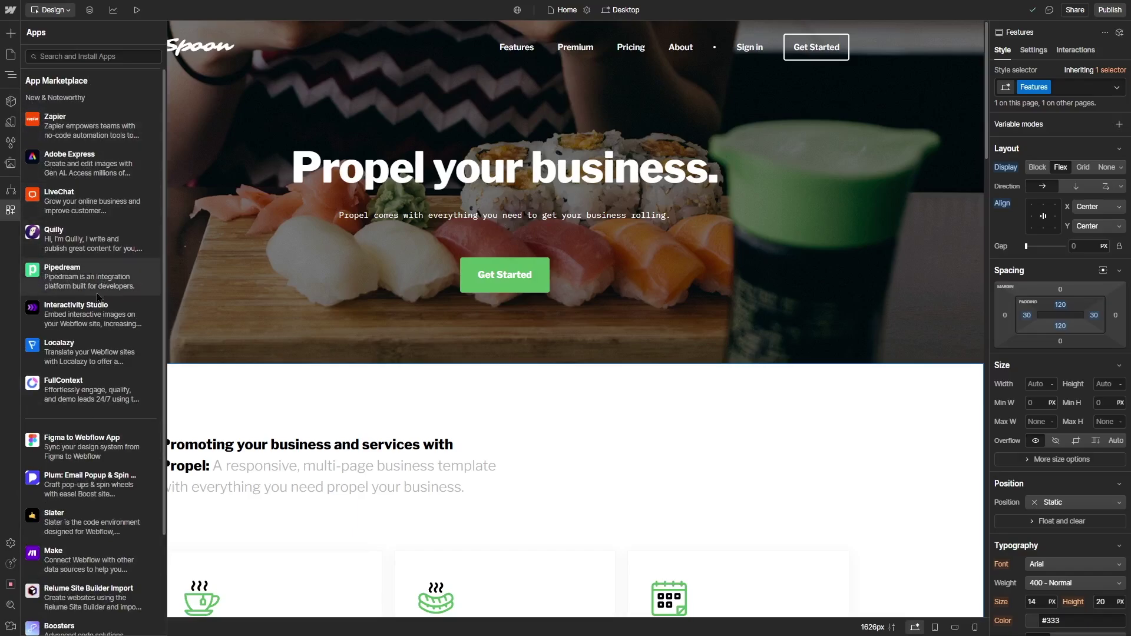
scroll(89, 312, "down", 2)
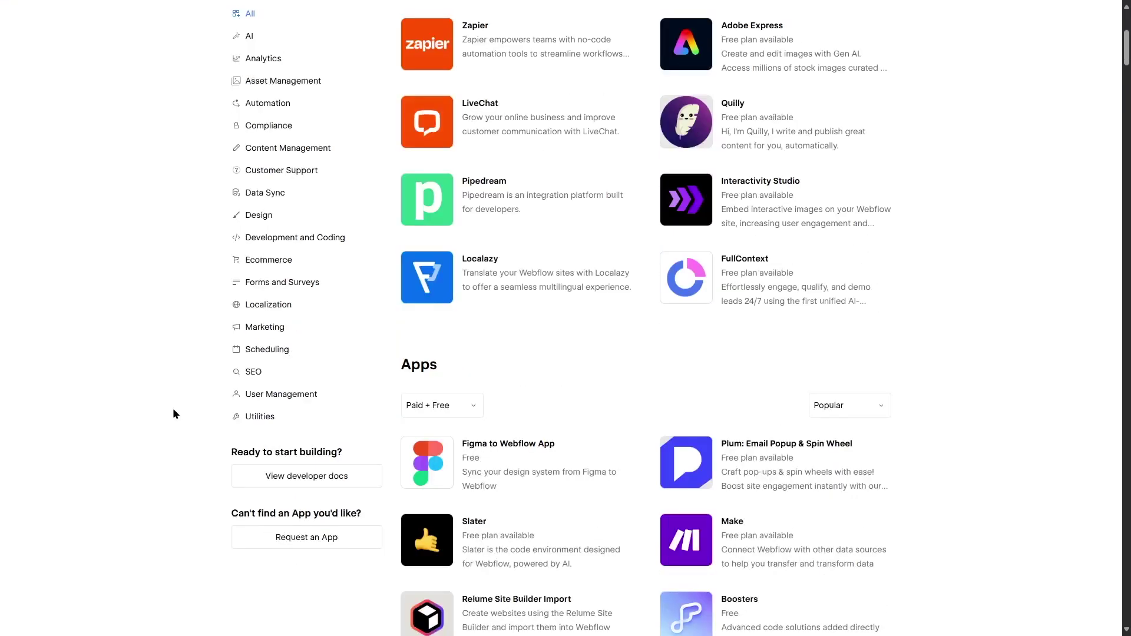
Step: Browse the full Webflow App Marketplace page, including its categories and popular apps
scroll(172, 405, "down", 4)
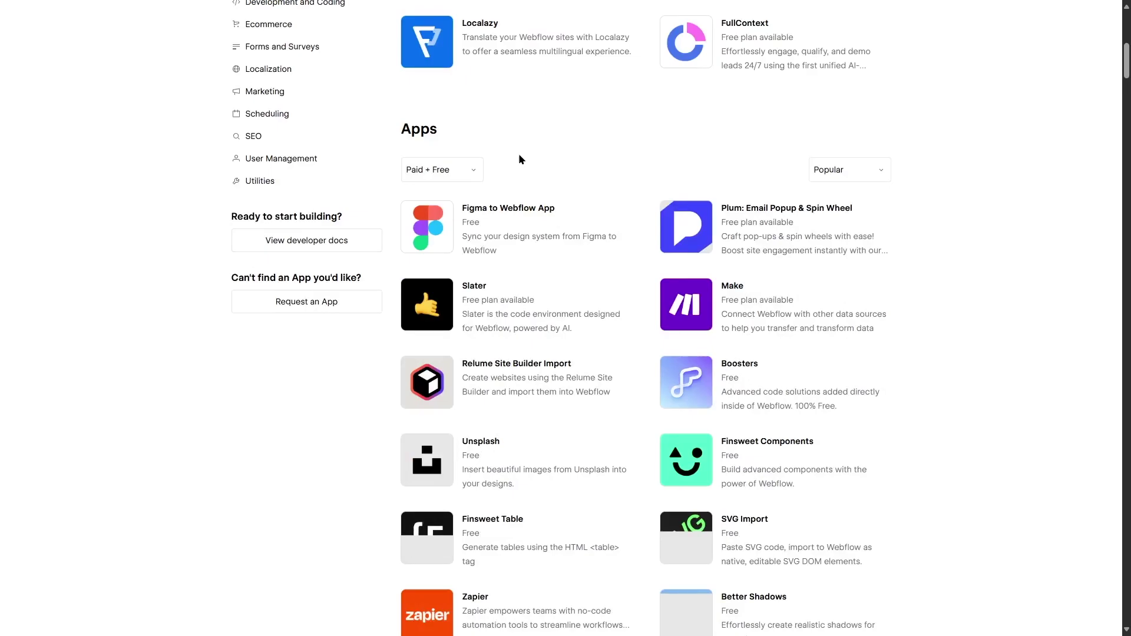
scroll(168, 322, "up", 6)
scroll(172, 327, "down", 3)
scroll(146, 322, "down", 5)
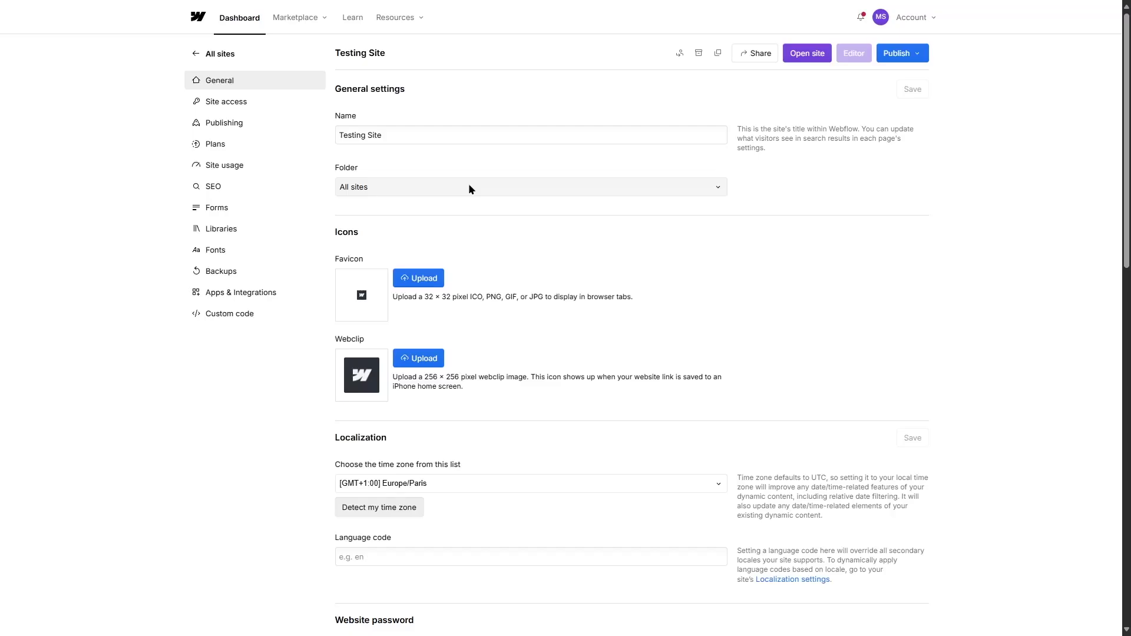
Step: Examine the SEO settings of Testing Site, covering indexing, sitemap, Google site verification and the global canonical tag URL
left_click(244, 188)
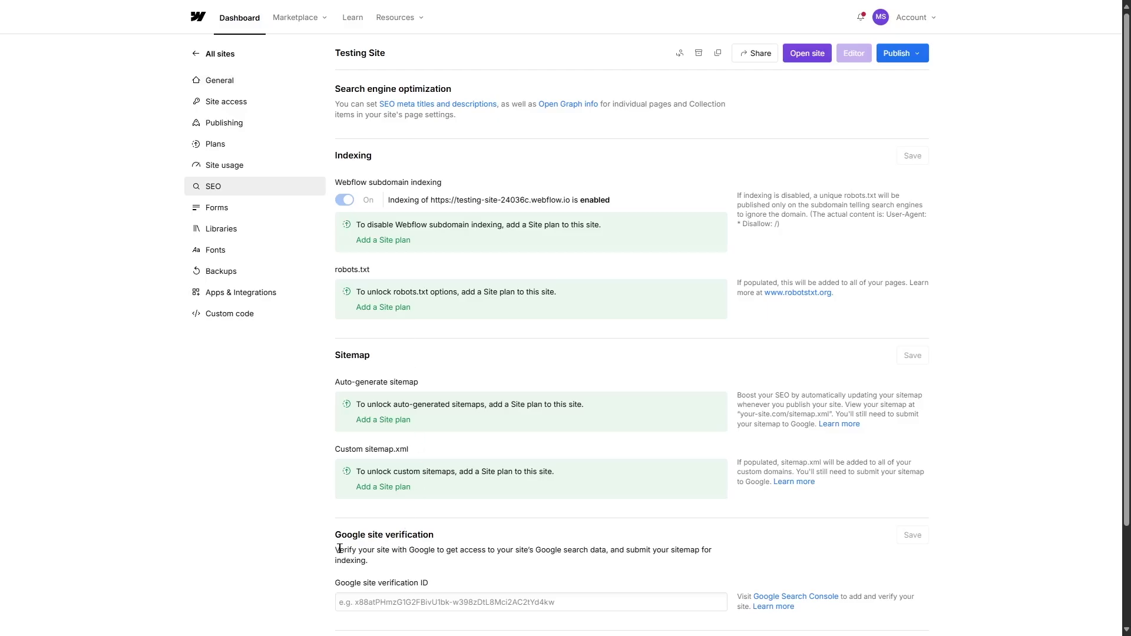
scroll(394, 548, "down", 2)
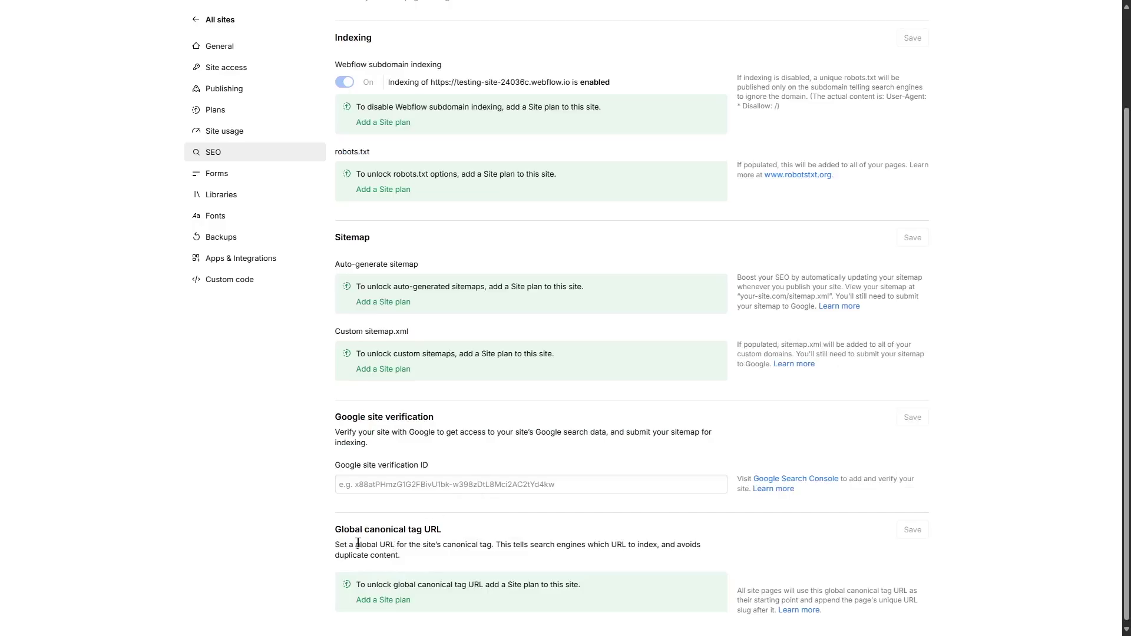
scroll(431, 547, "down", 1)
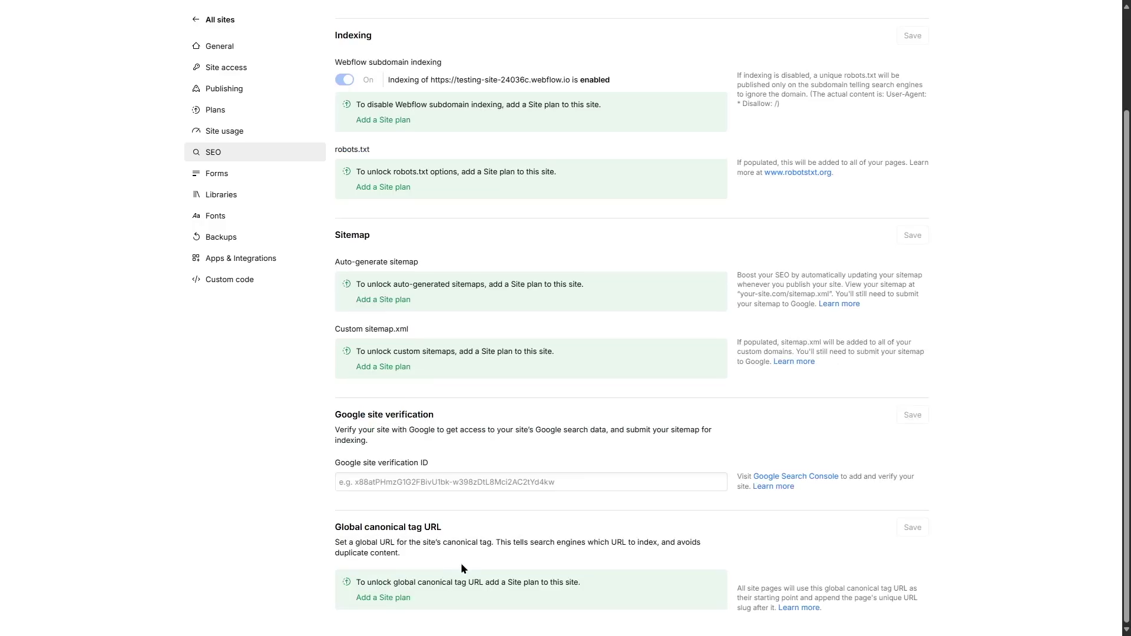
scroll(465, 569, "up", 2)
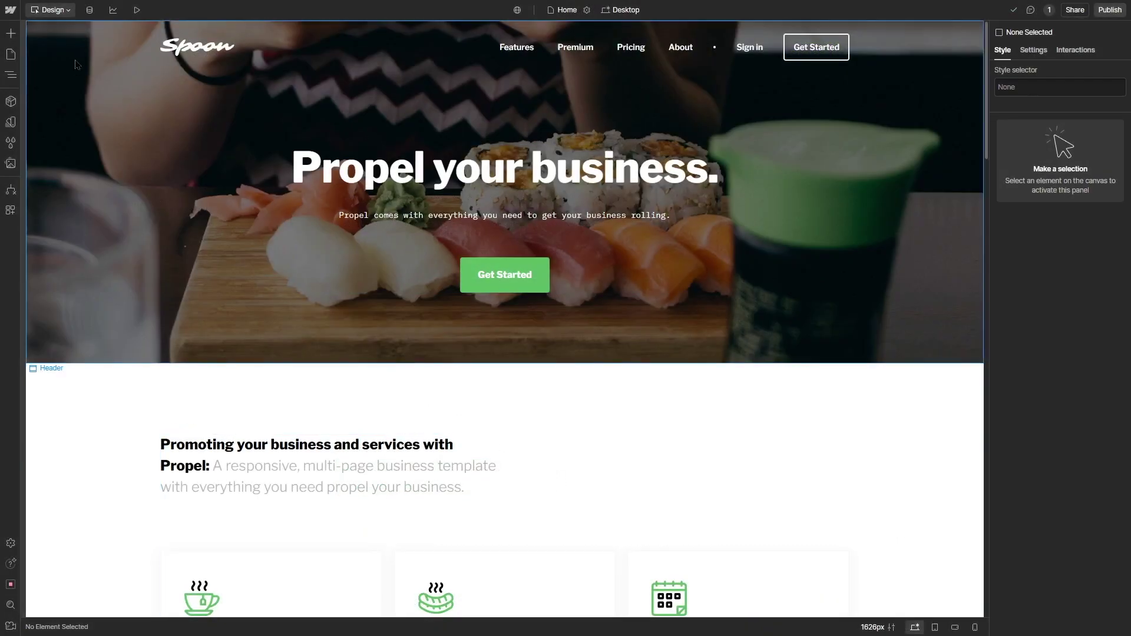
Step: Look over the site's CMS collections and open the first item of the Team Members collection
left_click(92, 13)
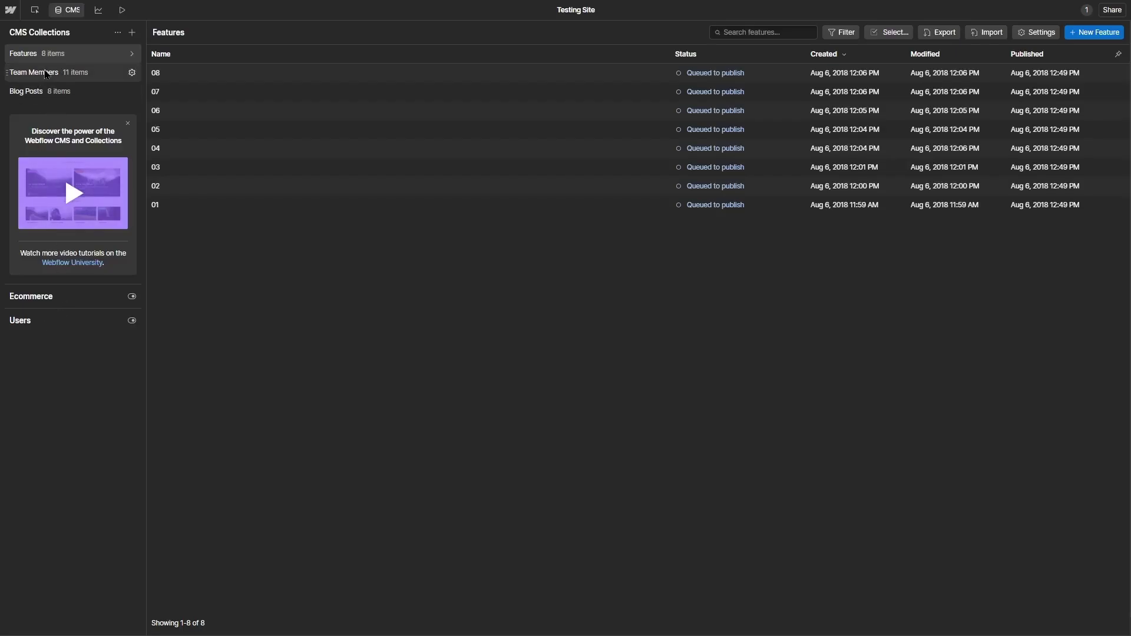
left_click(46, 75)
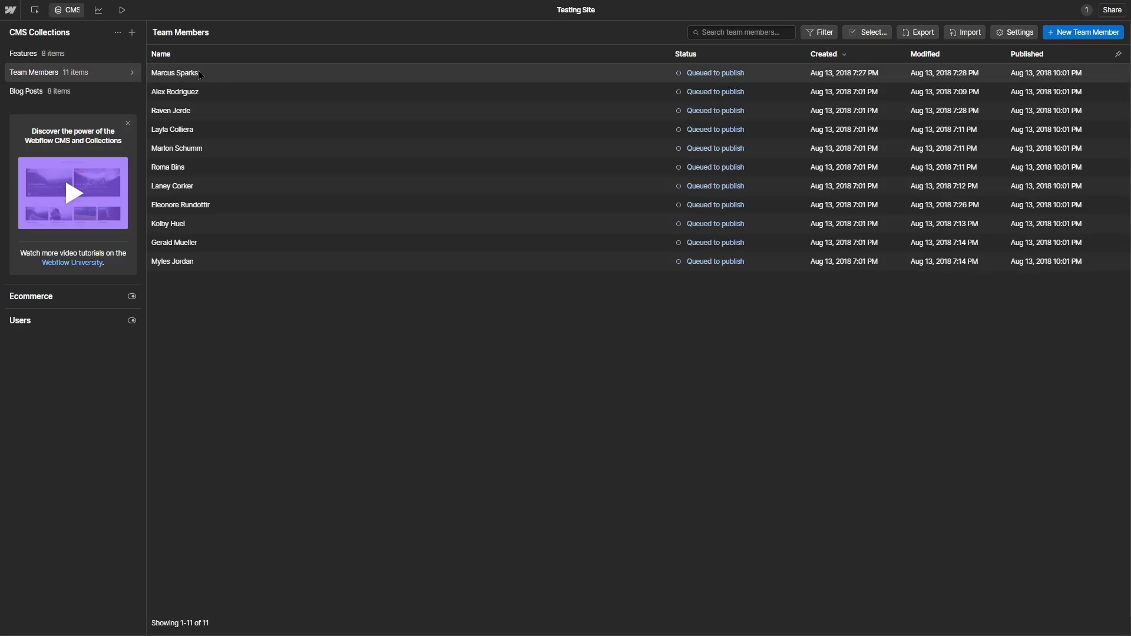
left_click(216, 75)
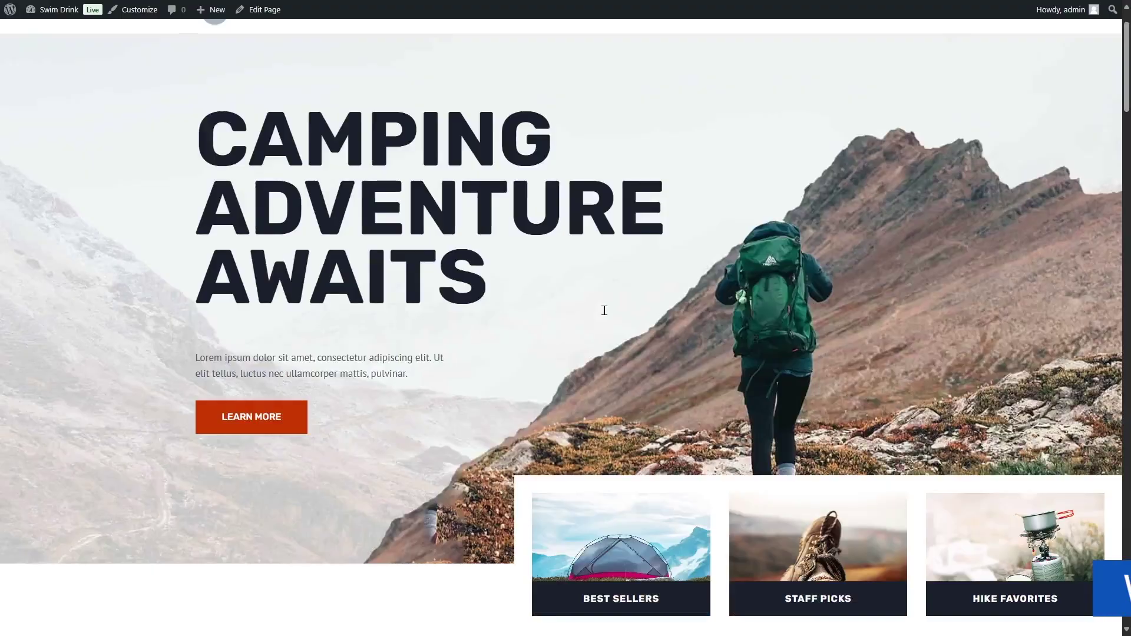
Step: Switch to the WordPress outdoor store and look through its home page, from the camping banner to the product categories
scroll(603, 311, "down", 5)
scroll(609, 306, "down", 5)
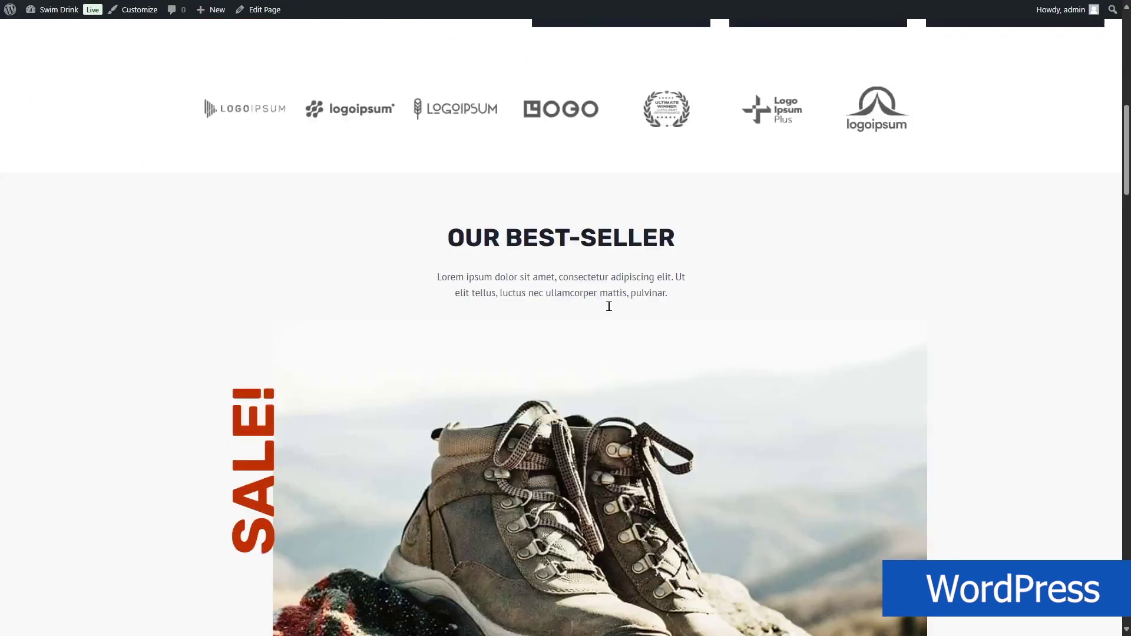
scroll(609, 305, "down", 3)
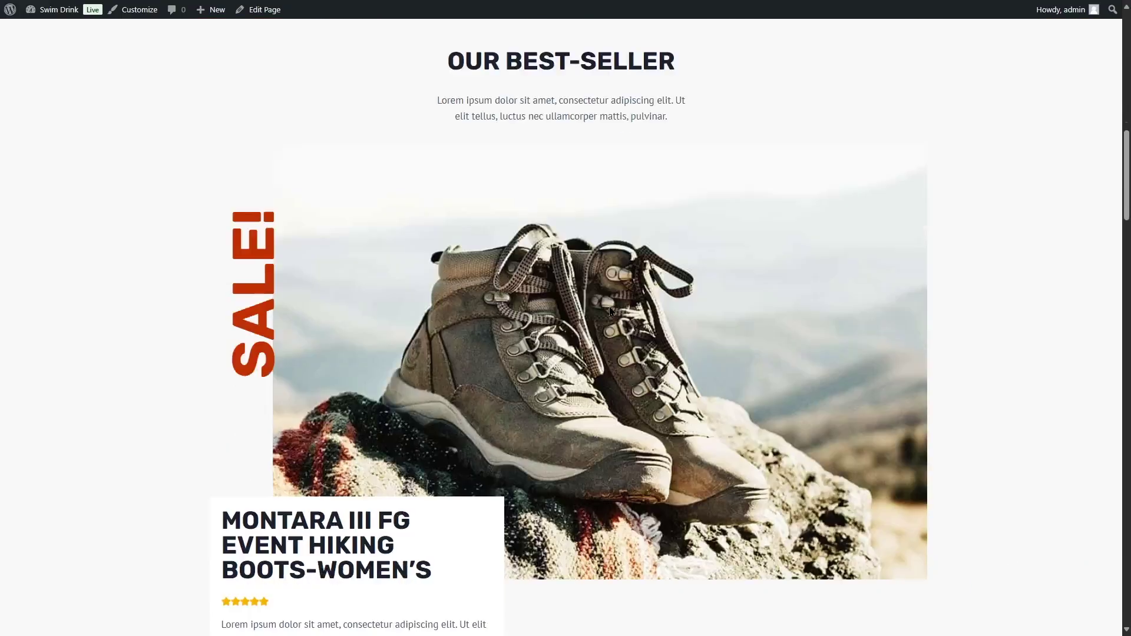
scroll(610, 311, "down", 6)
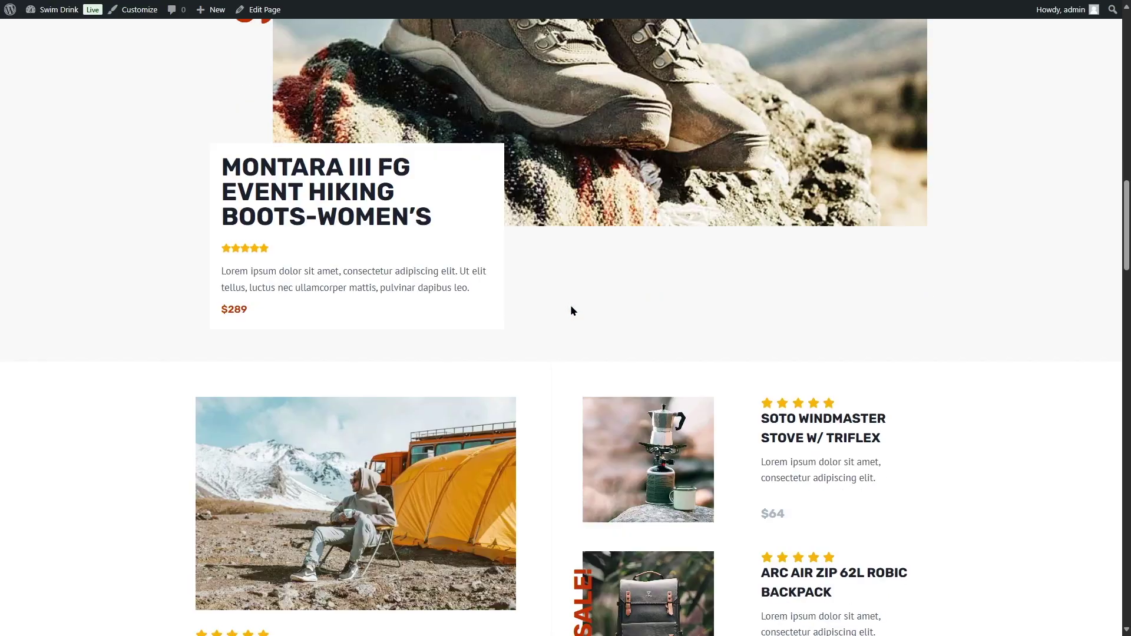
scroll(571, 310, "down", 6)
scroll(570, 305, "down", 1)
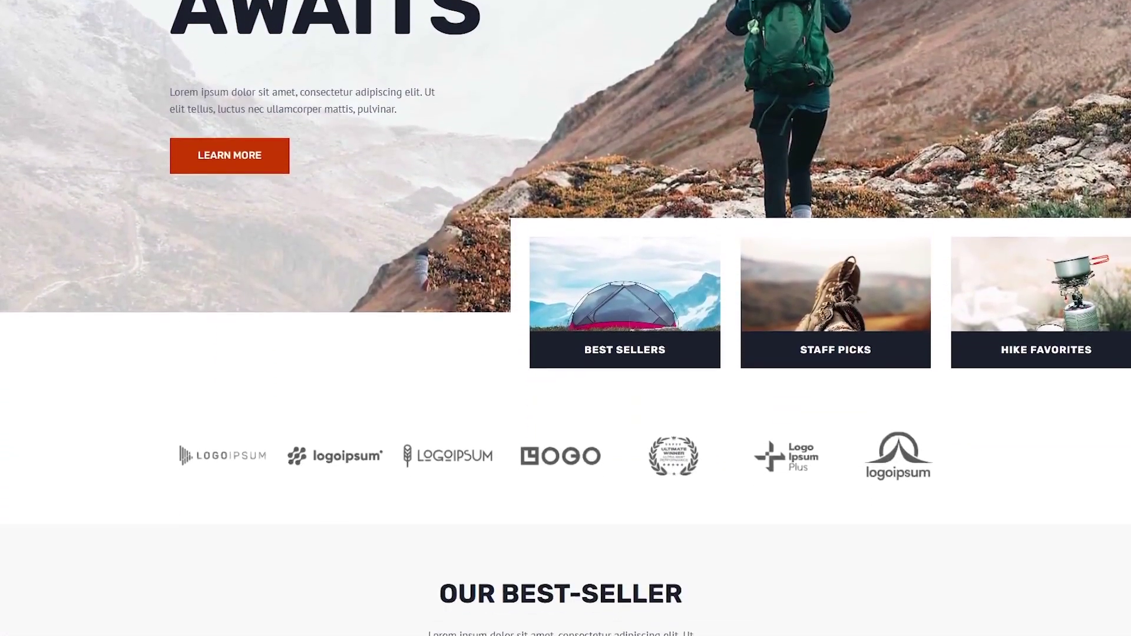
scroll(566, 319, "down", 6)
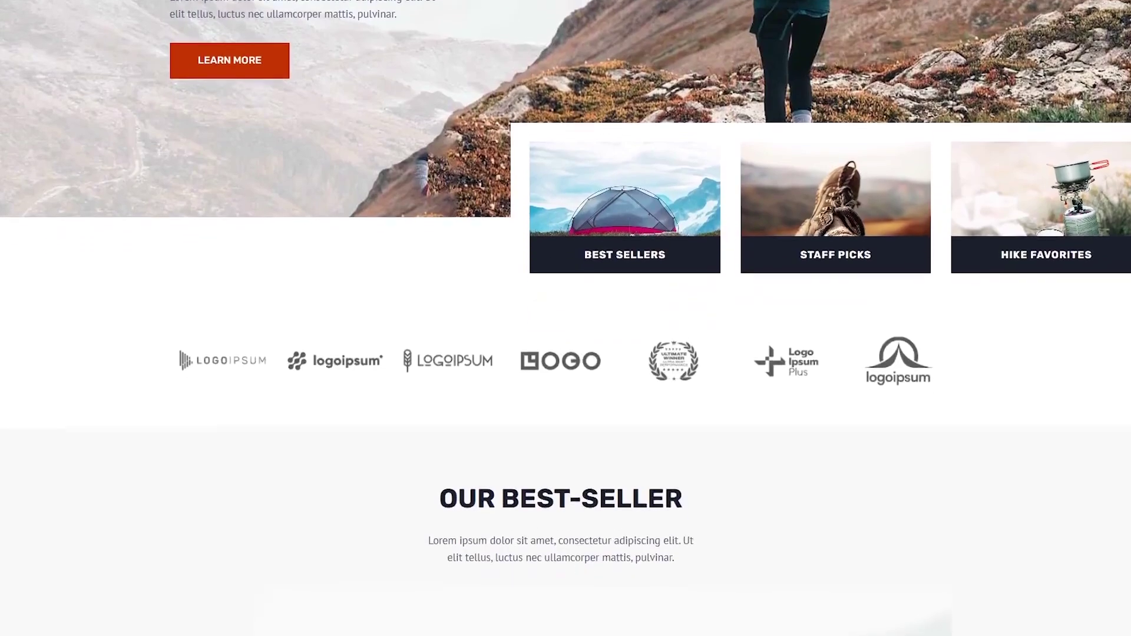
scroll(565, 318, "down", 6)
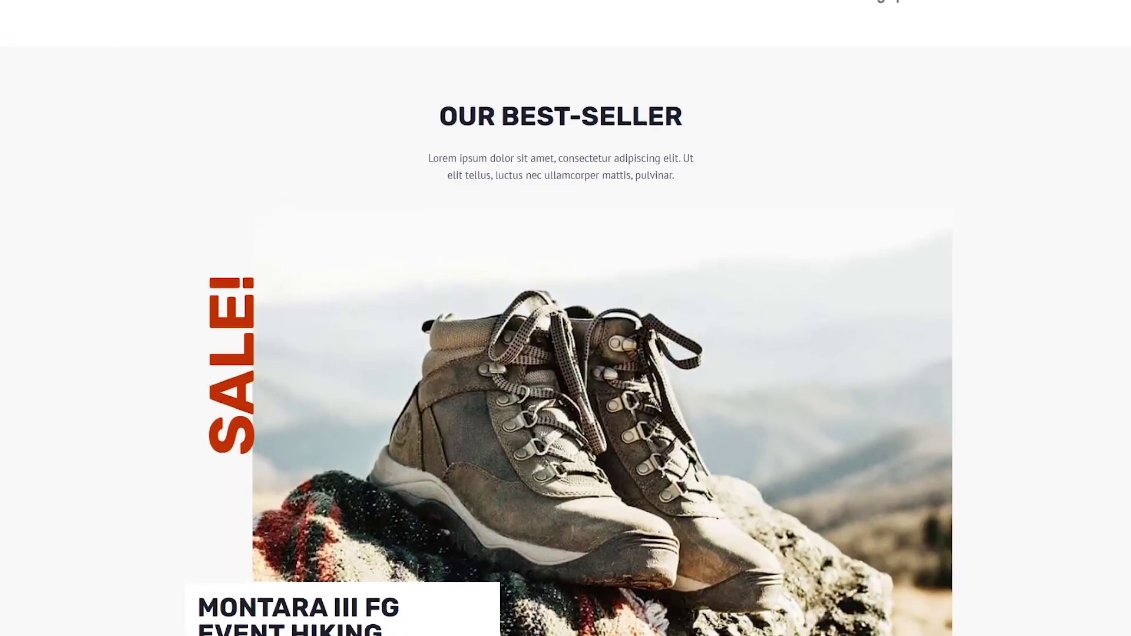
scroll(565, 319, "down", 6)
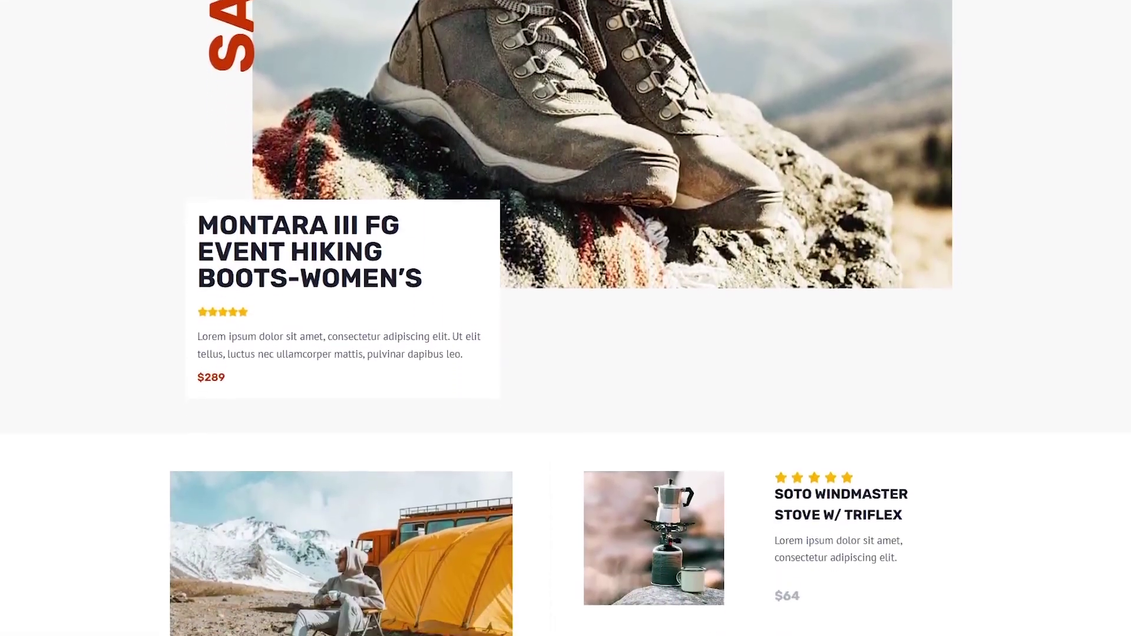
scroll(566, 318, "down", 6)
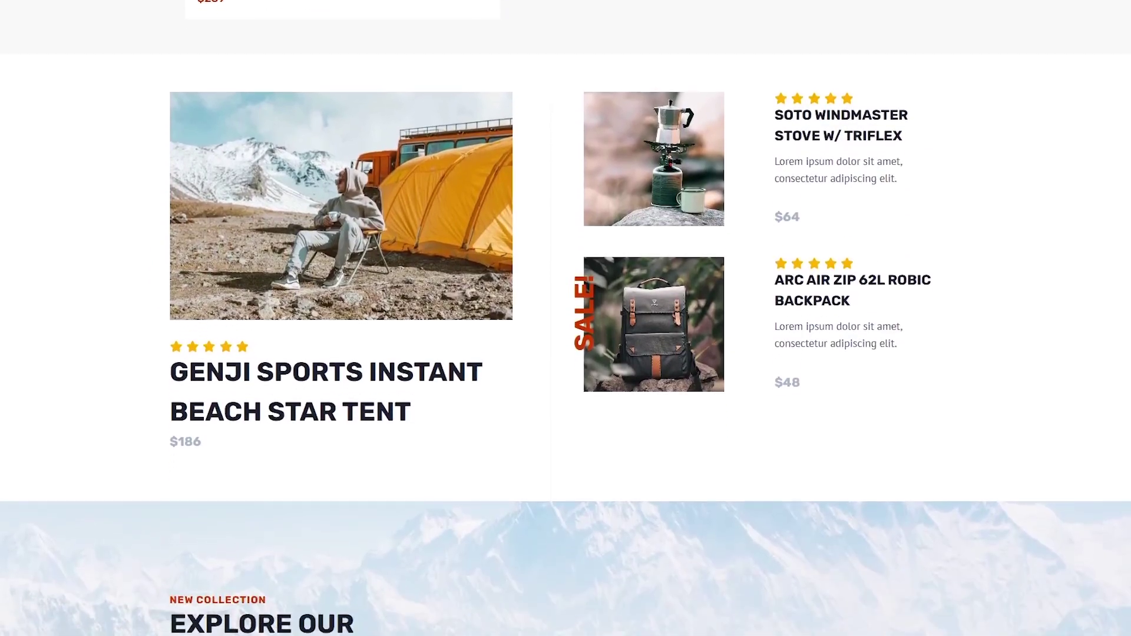
scroll(566, 318, "down", 6)
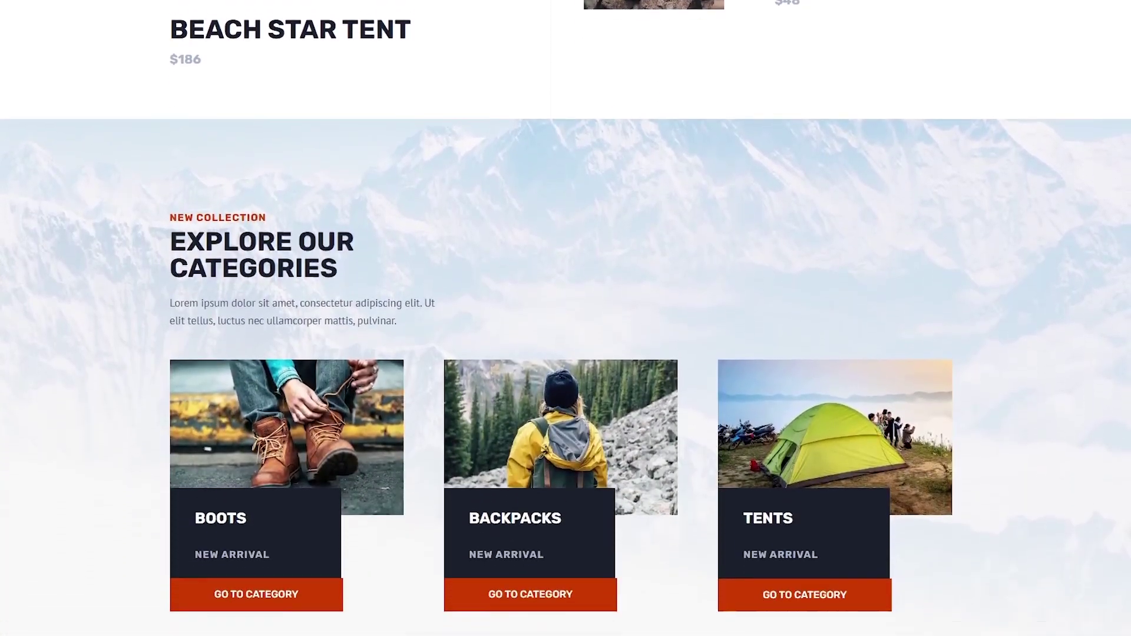
scroll(565, 318, "down", 1)
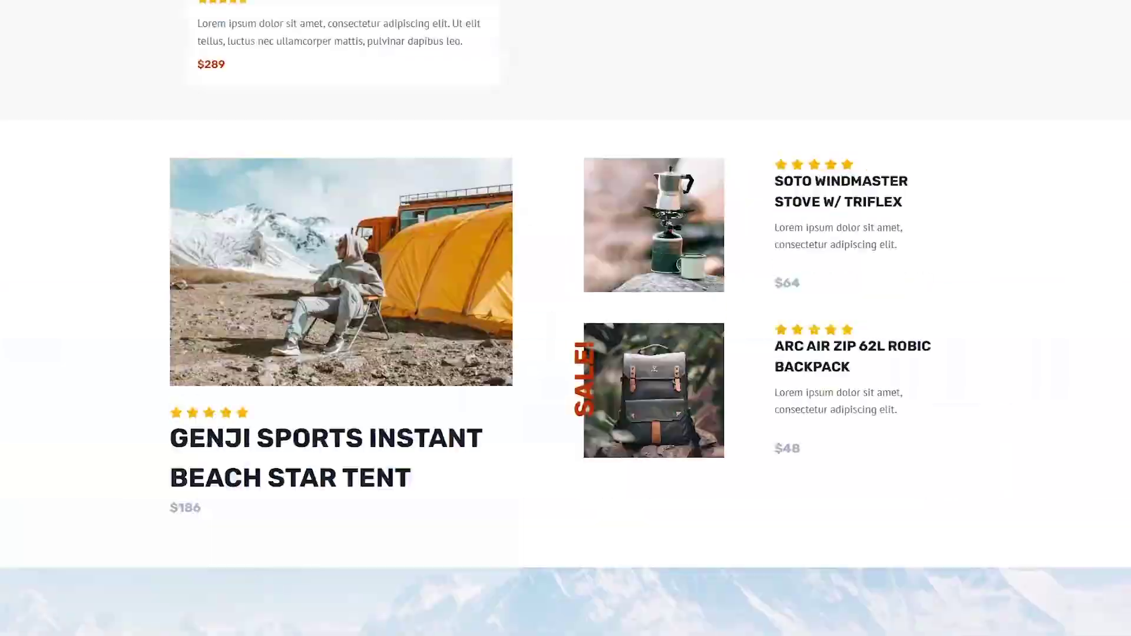
scroll(566, 318, "down", 9)
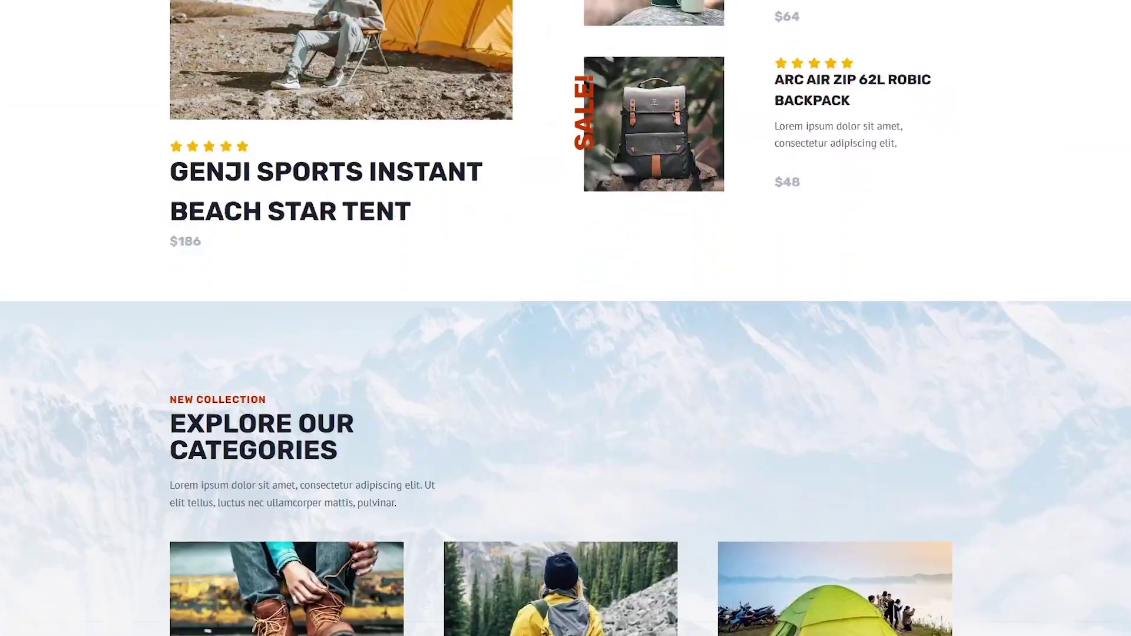
scroll(566, 318, "down", 3)
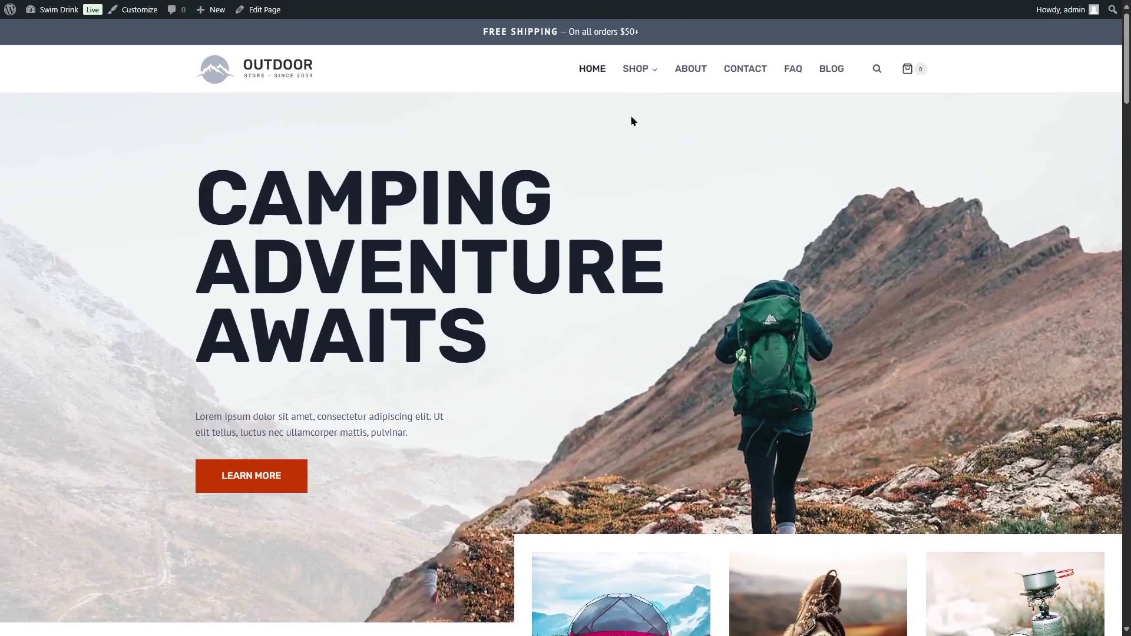
Step: Open the Ventum Wind Shell product from the shop's Clothing category
mouse_move(654, 71)
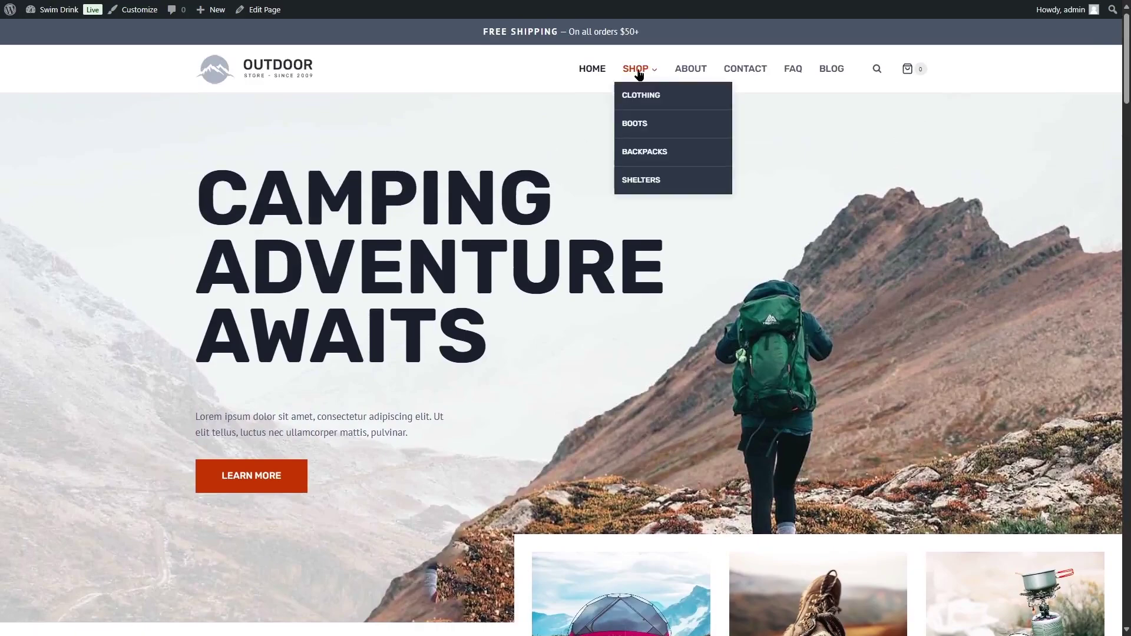
left_click(641, 95)
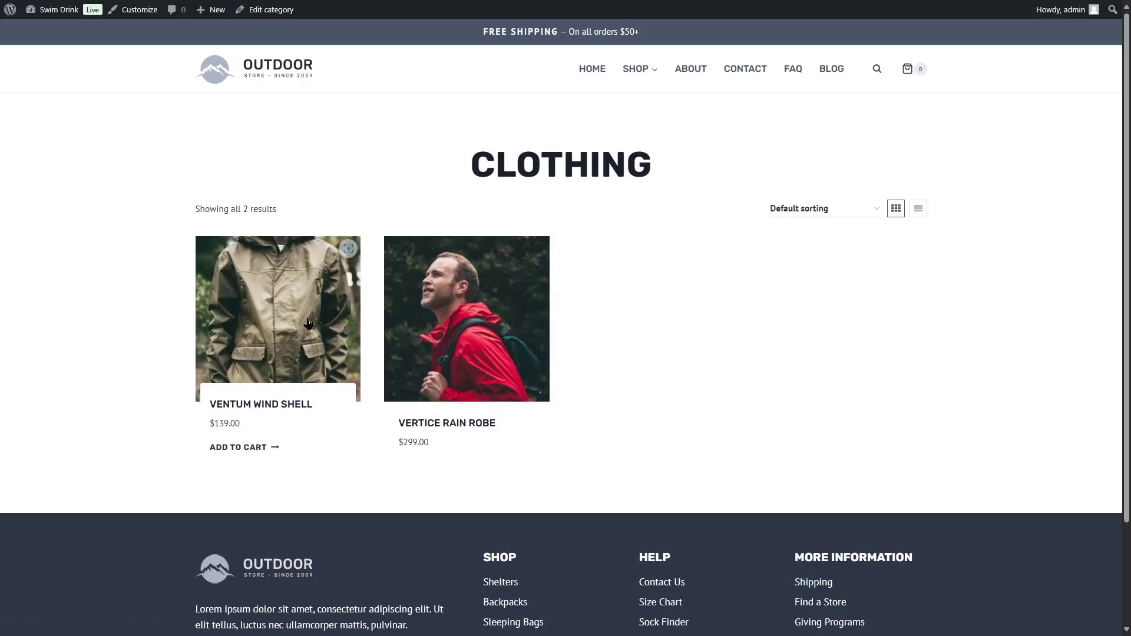
left_click(269, 331)
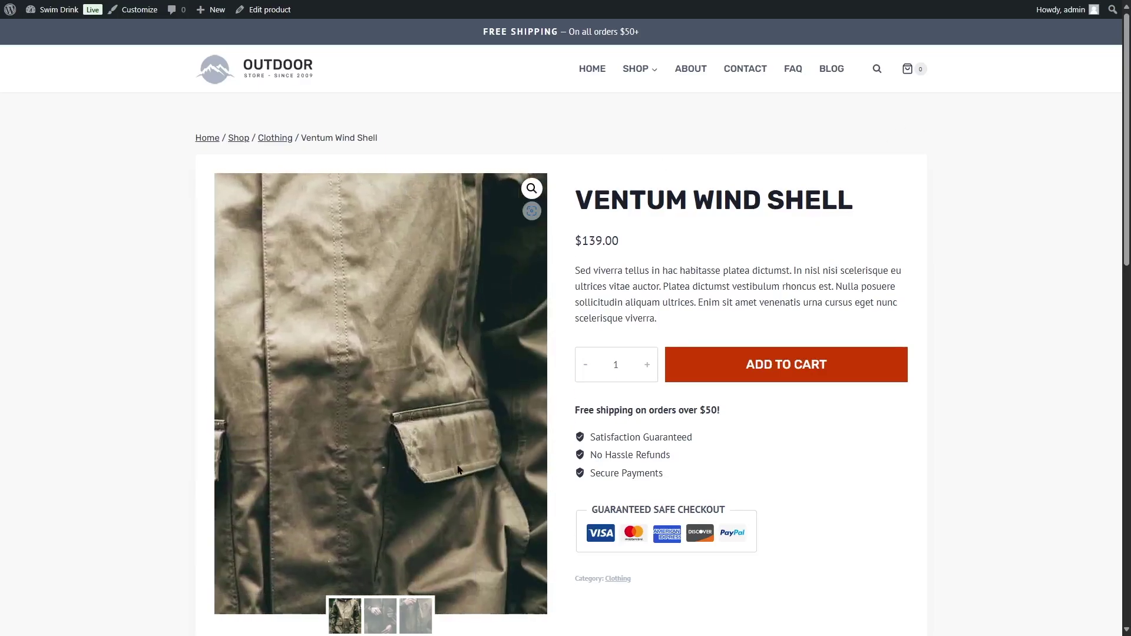
Step: View the Ventum Wind Shell's gallery images and add 2 of the product to the cart
left_click(420, 619)
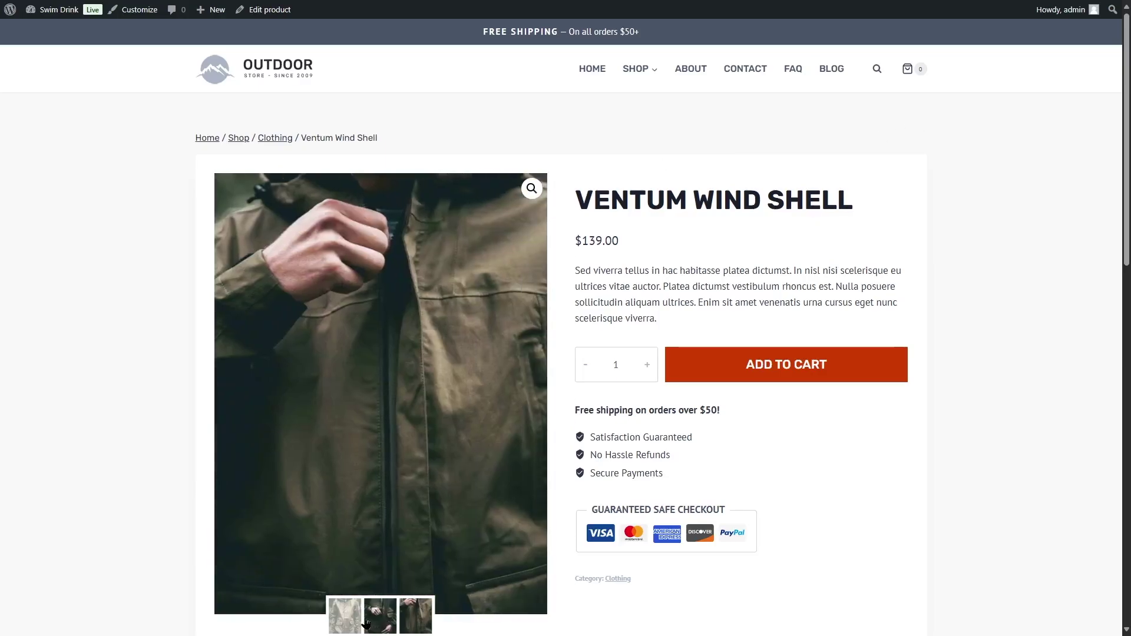
left_click(347, 619)
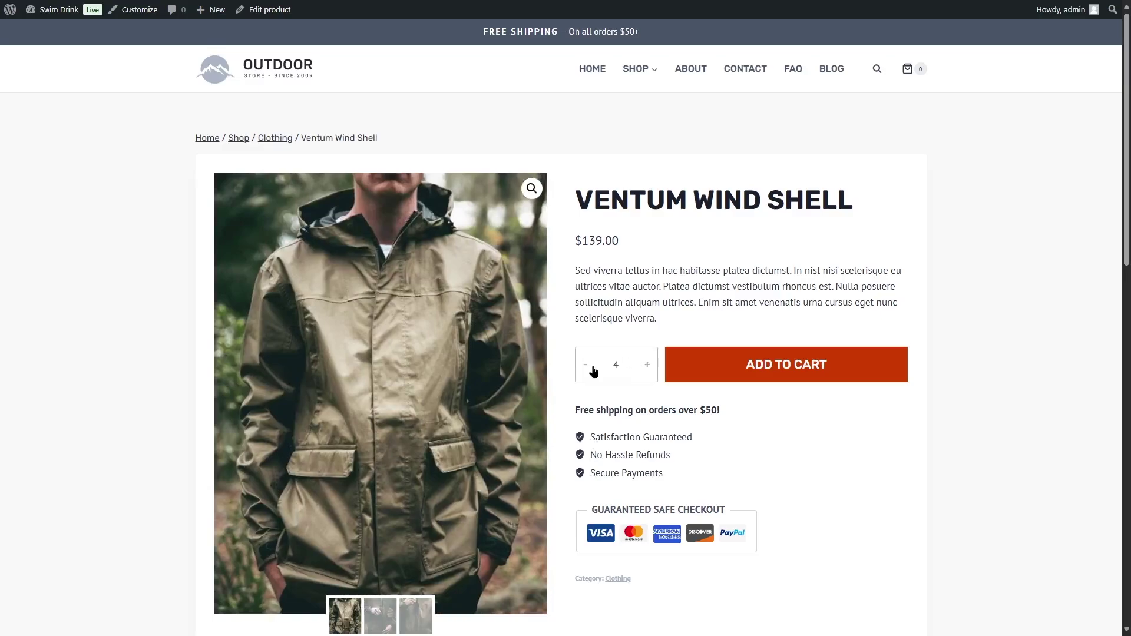
left_click(754, 368)
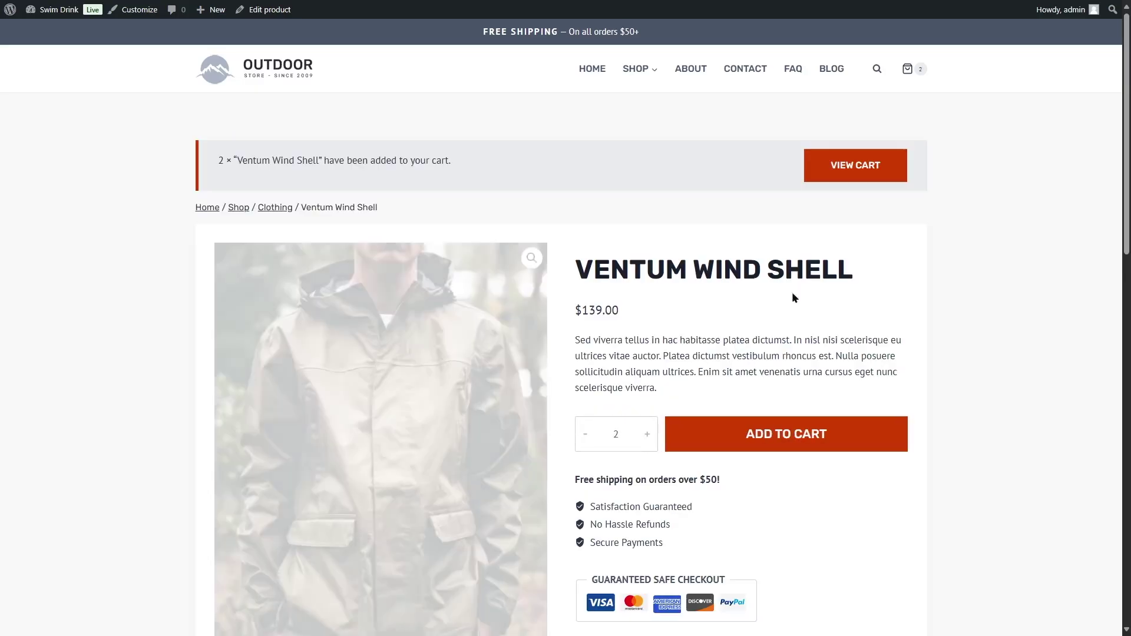
Step: Open the cart and remove the Ventum Wind Shell from it
left_click(837, 172)
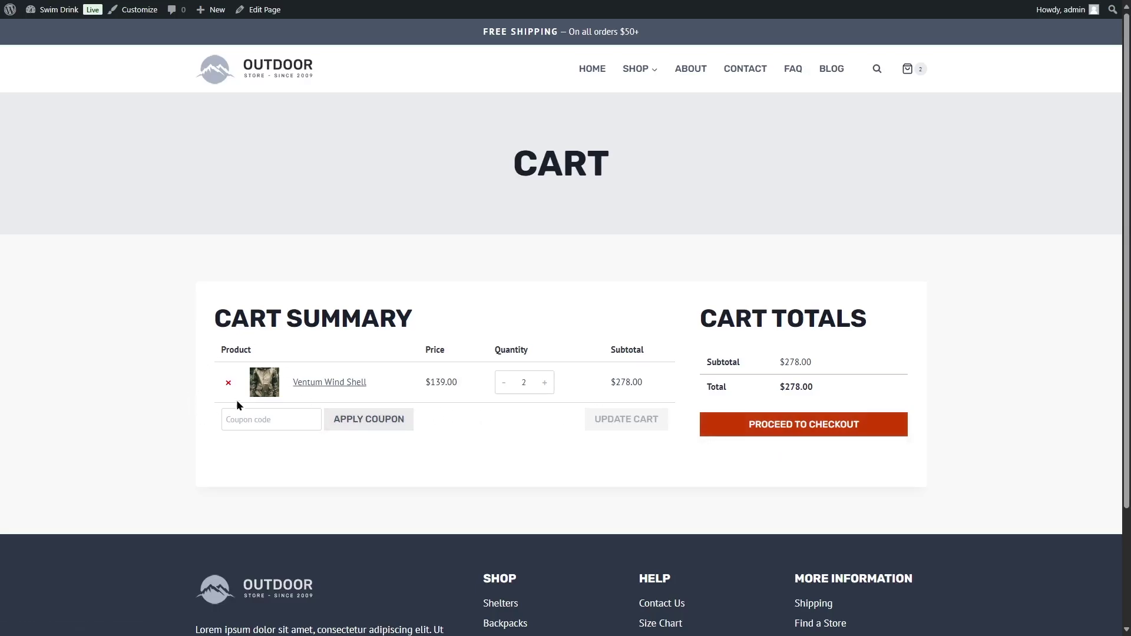
left_click(228, 384)
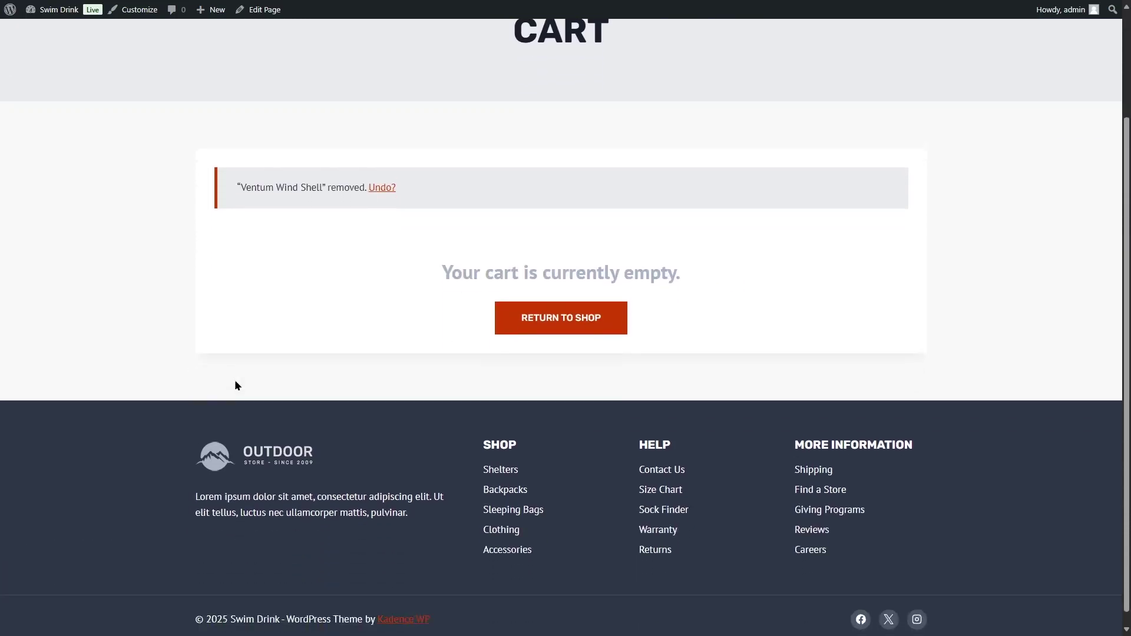
Step: Go to the WordPress dashboard's WooCommerce area and open the Waterproof Hiking Boots product for editing
mouse_move(35, 9)
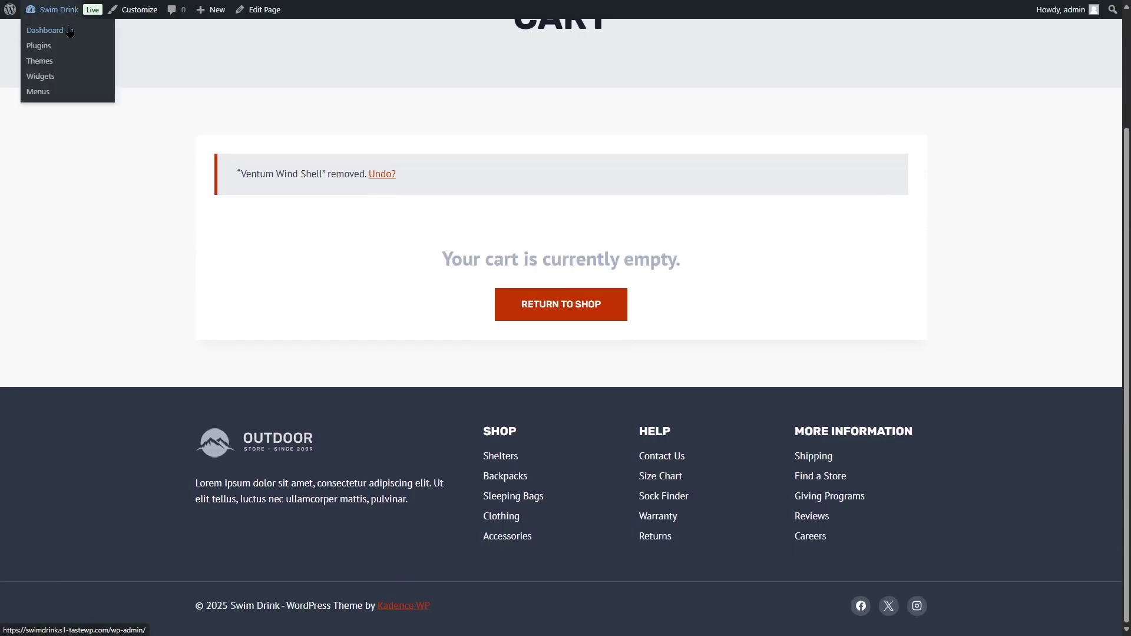
left_click(45, 30)
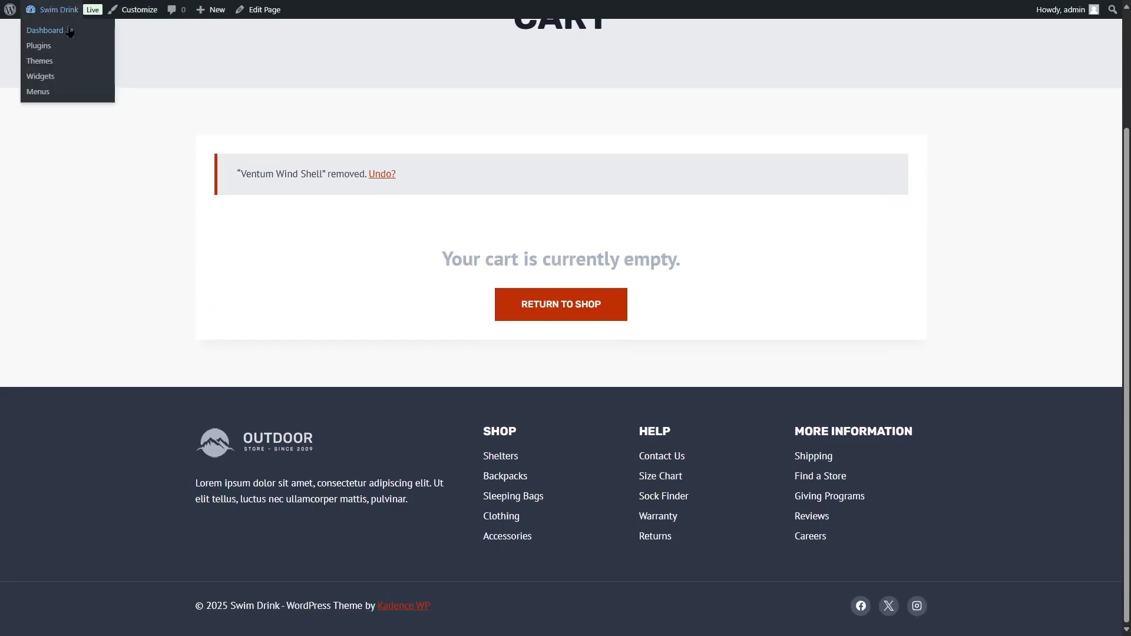
left_click(35, 192)
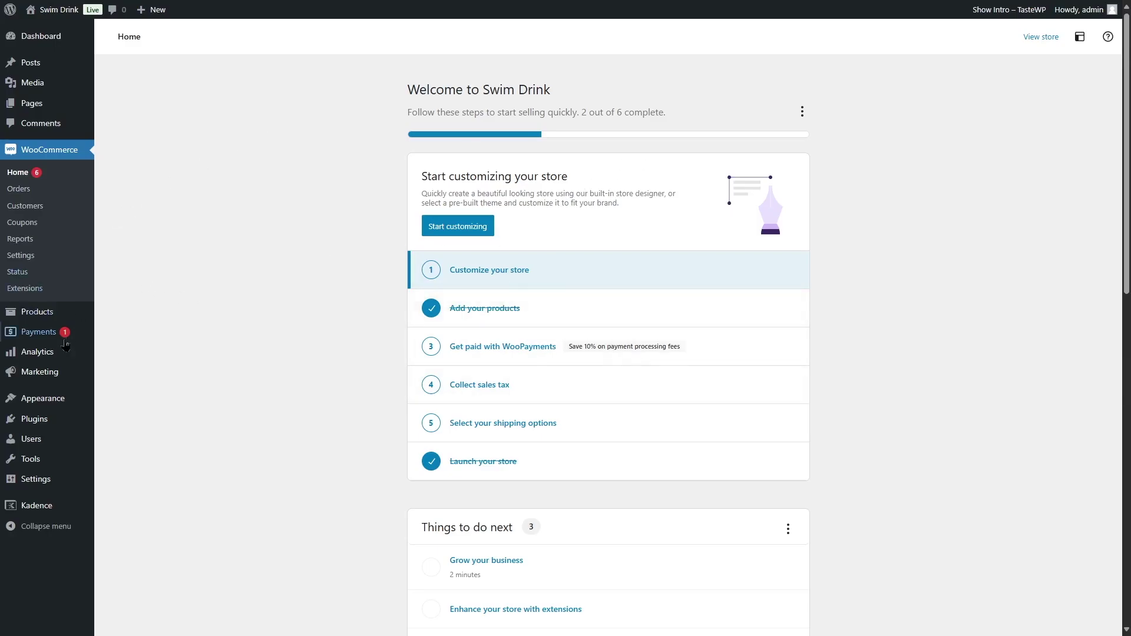
mouse_move(60, 317)
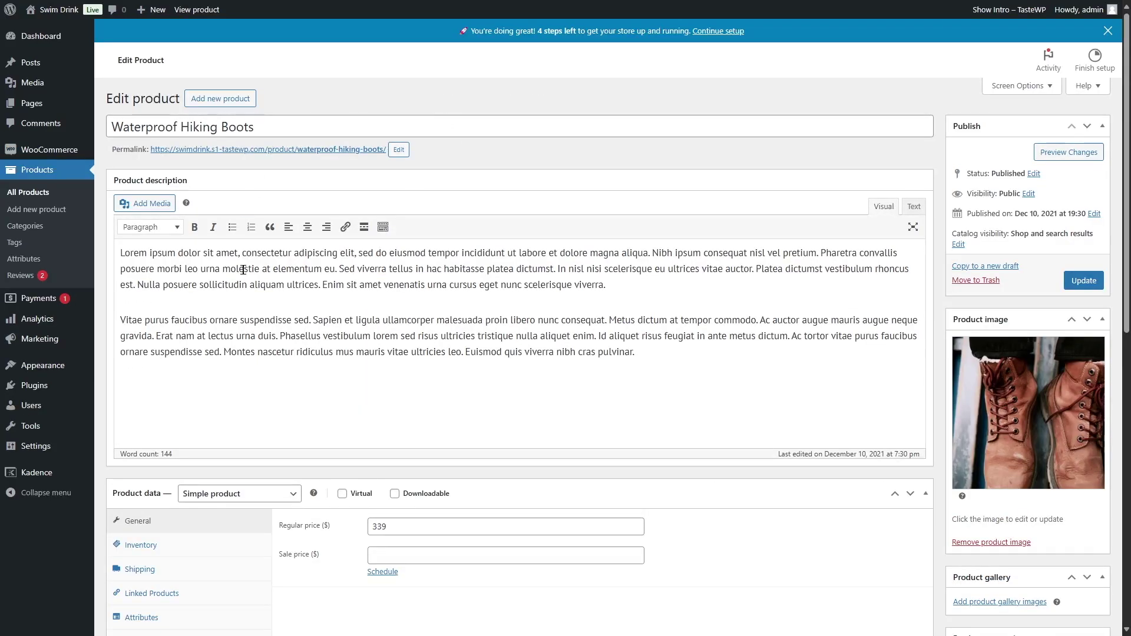
Step: Look through the Waterproof Hiking Boots editor, covering description, price, categories, tags, and the inventory, shipping and linked-product settings
scroll(243, 269, "down", 2)
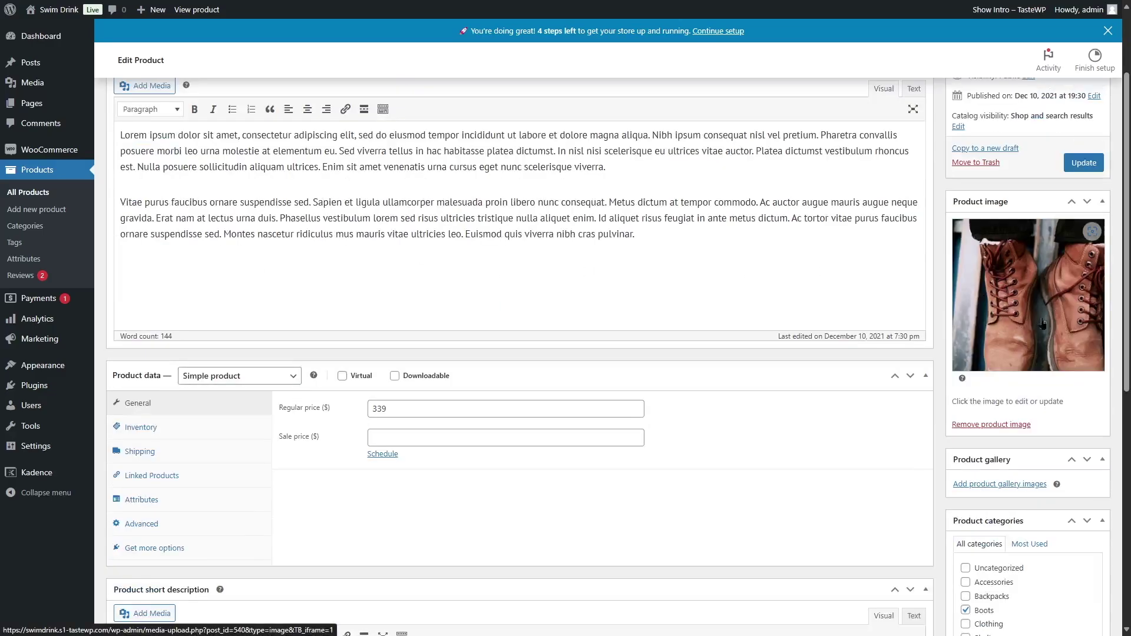
scroll(1006, 305, "down", 3)
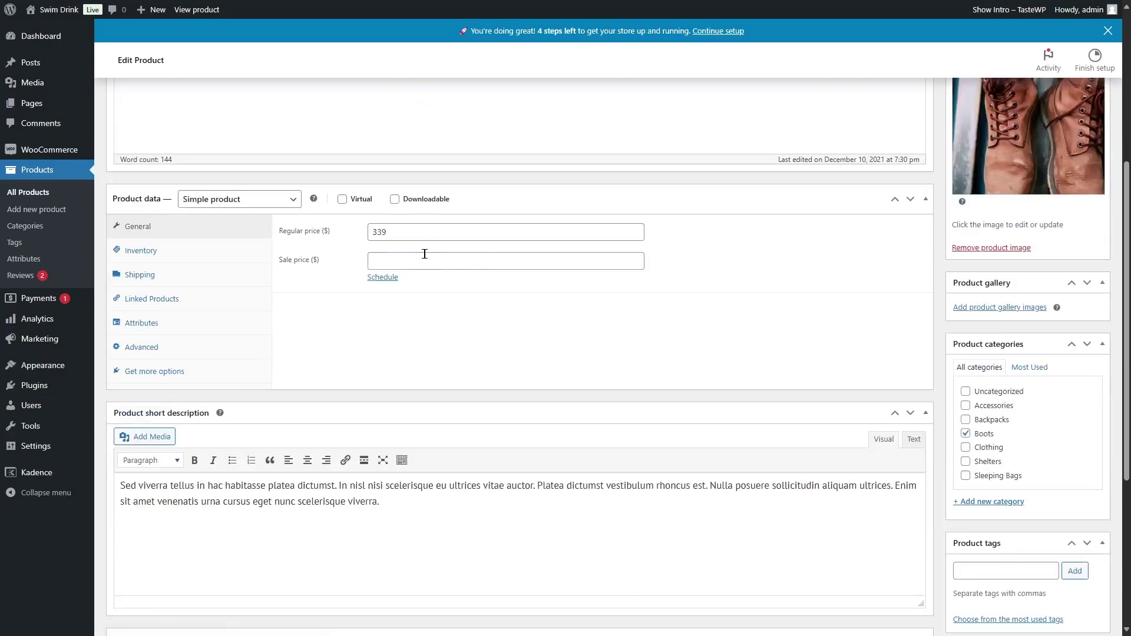
scroll(1010, 384, "down", 1)
scroll(1013, 380, "down", 3)
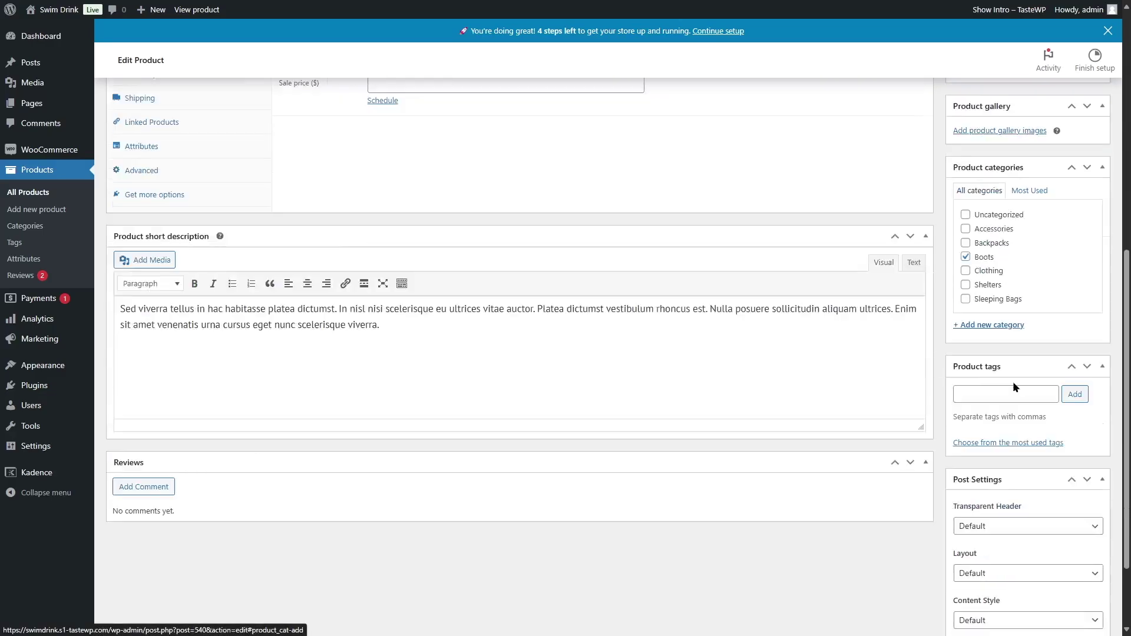
scroll(164, 295, "up", 5)
left_click(138, 293)
left_click(141, 312)
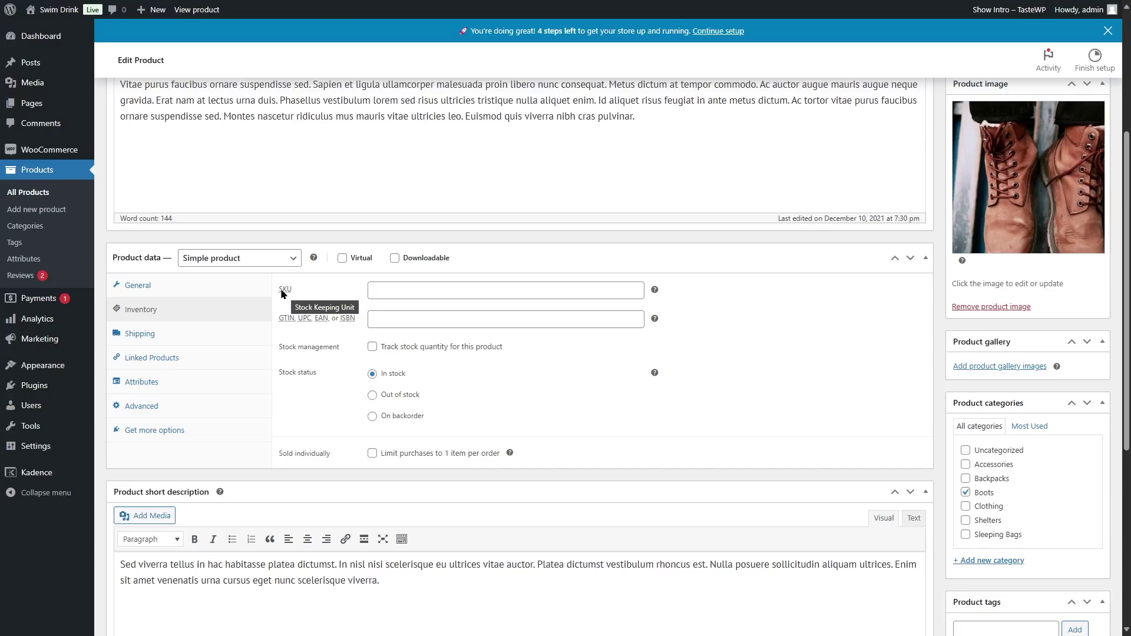
left_click(169, 342)
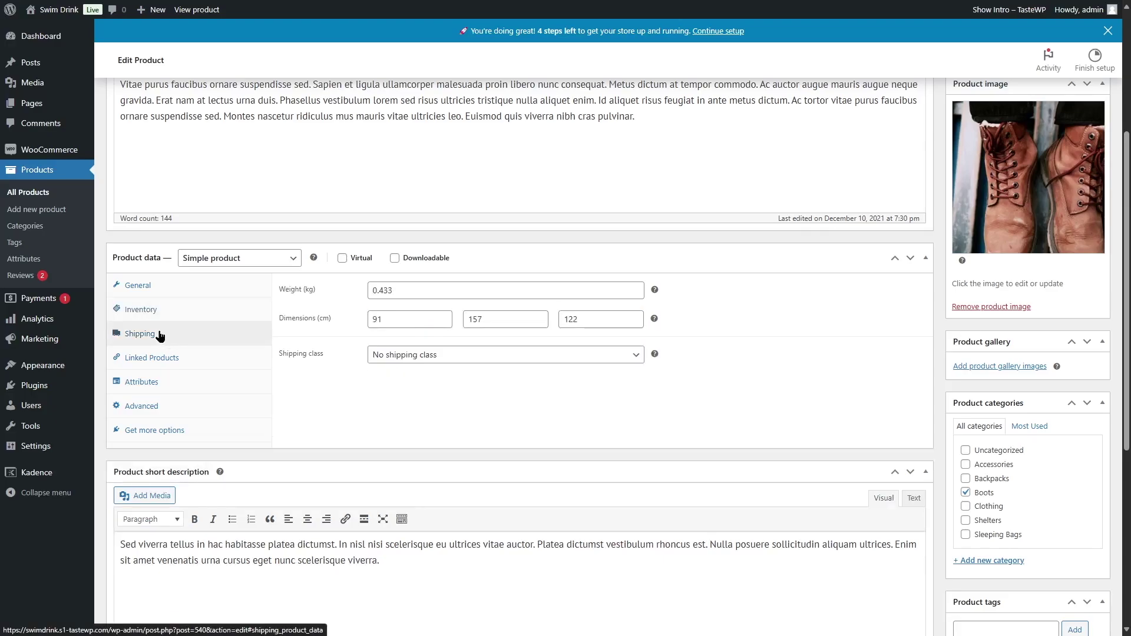
left_click(226, 361)
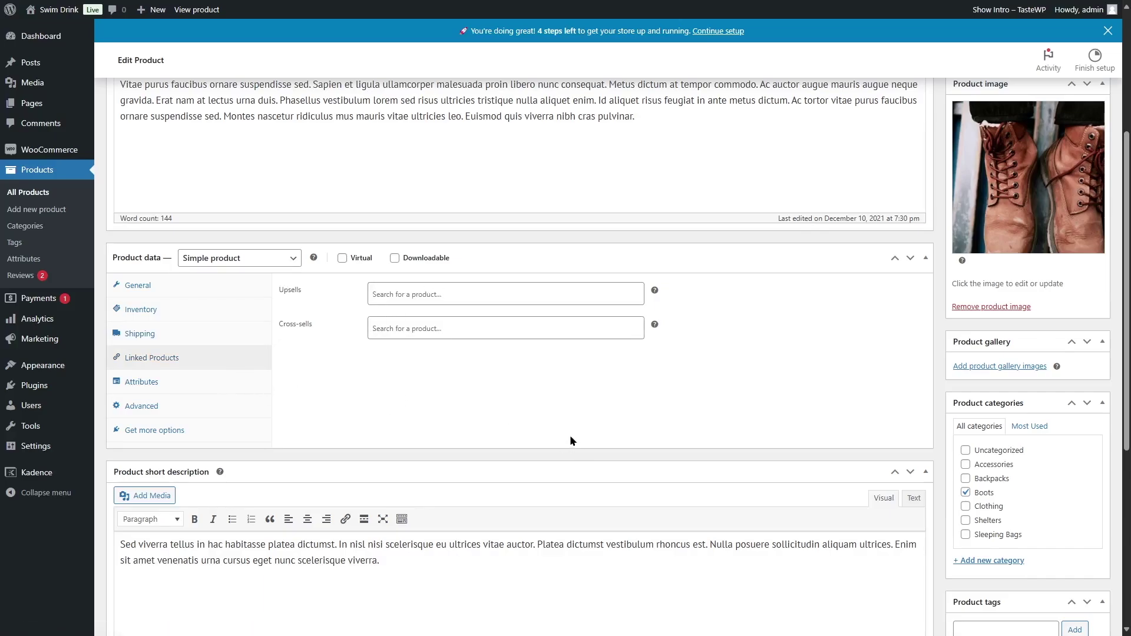
left_click(260, 292)
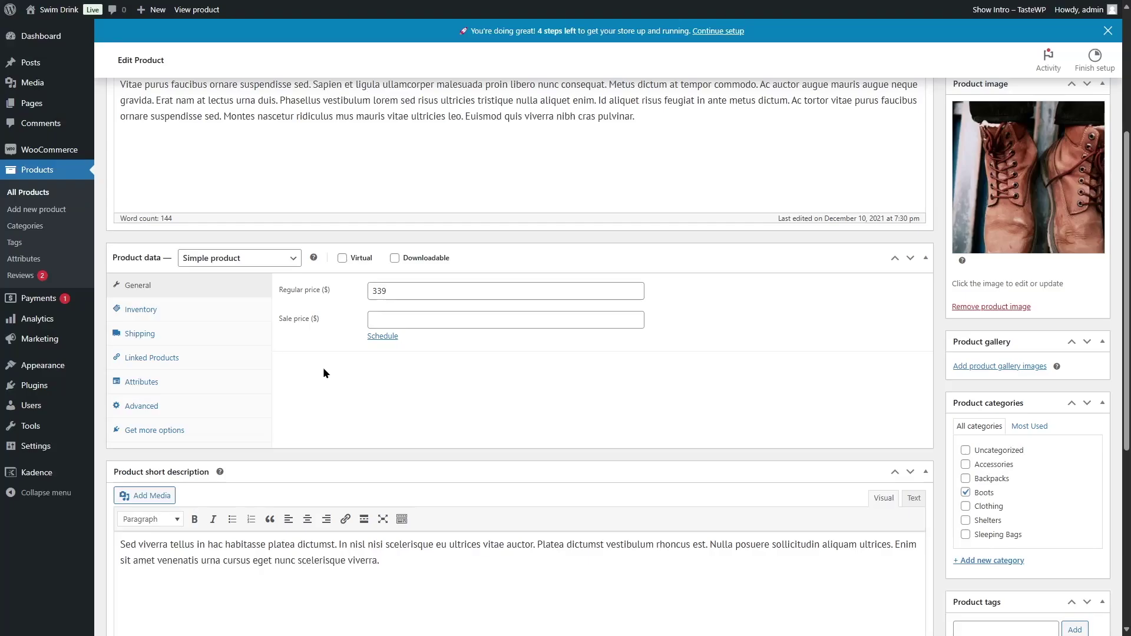
scroll(327, 367, "up", 4)
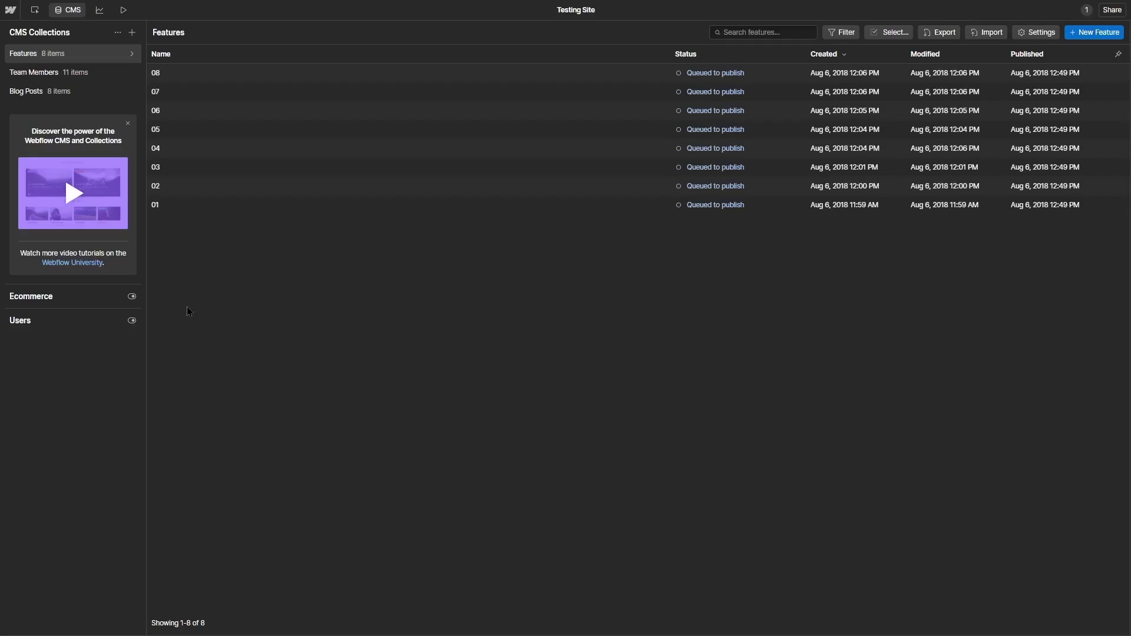
Step: Switch to the Webflow site's CMS, enable Ecommerce with its Products and Categories collections, and add 5 sample products
left_click(131, 297)
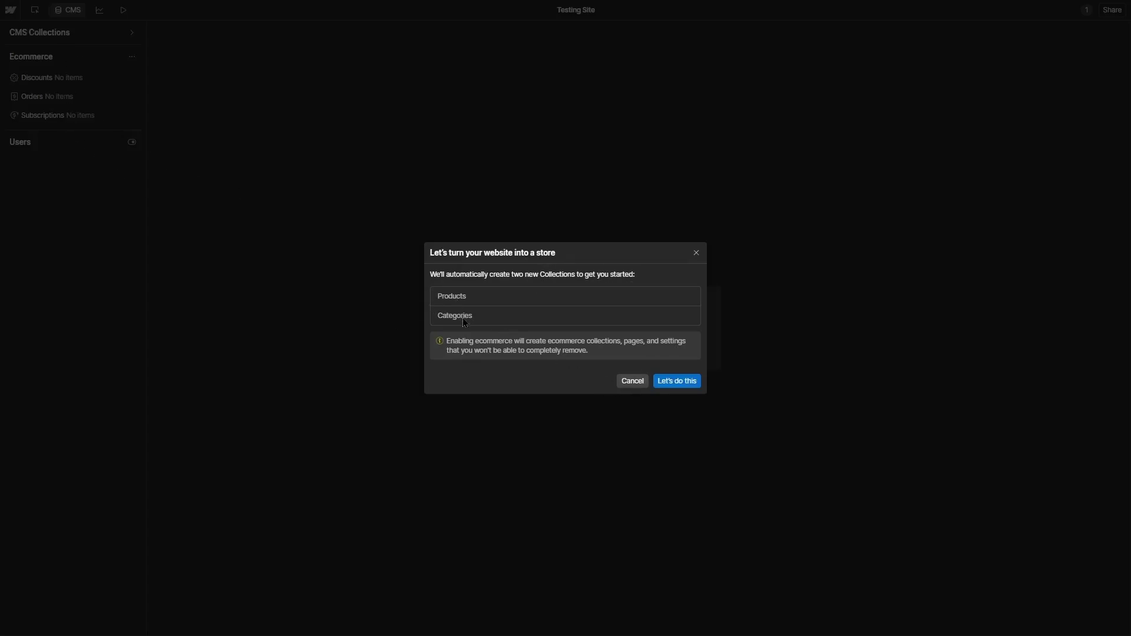
left_click(667, 384)
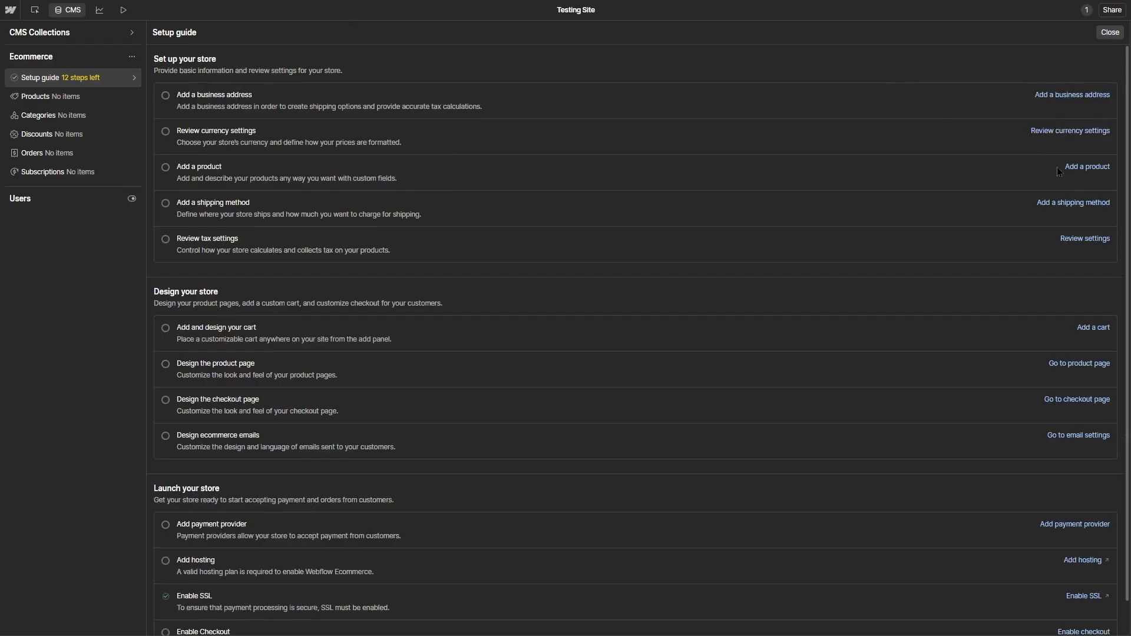
left_click(1077, 168)
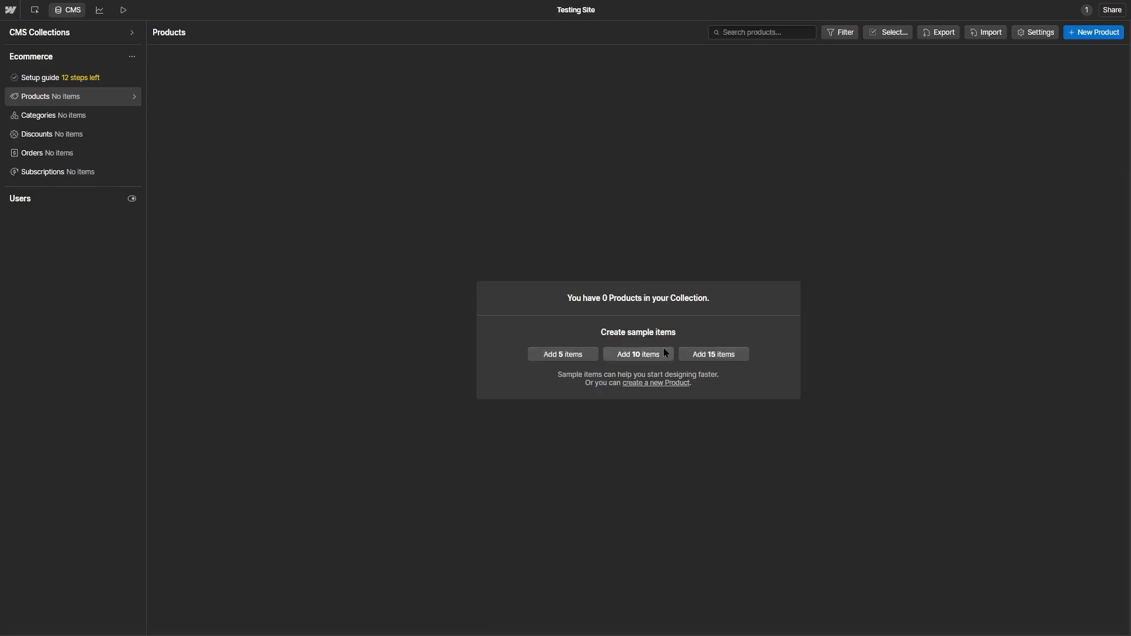
left_click(578, 354)
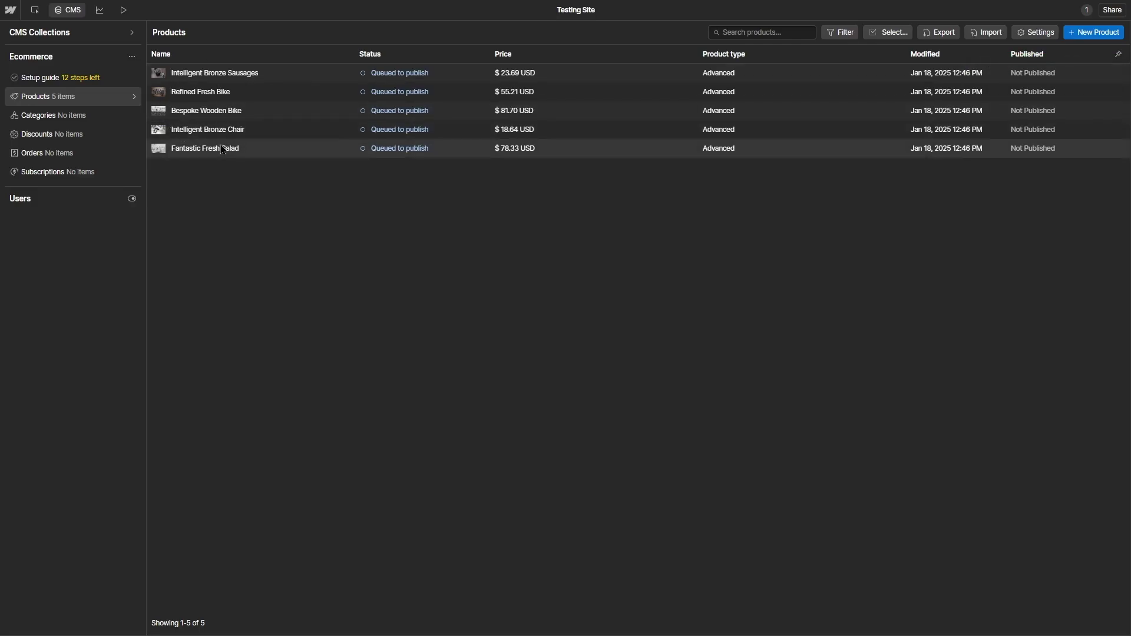
Step: Open the Intelligent Bronze Chair product and review its product types, categories, tax class, shipping and variants
left_click(186, 130)
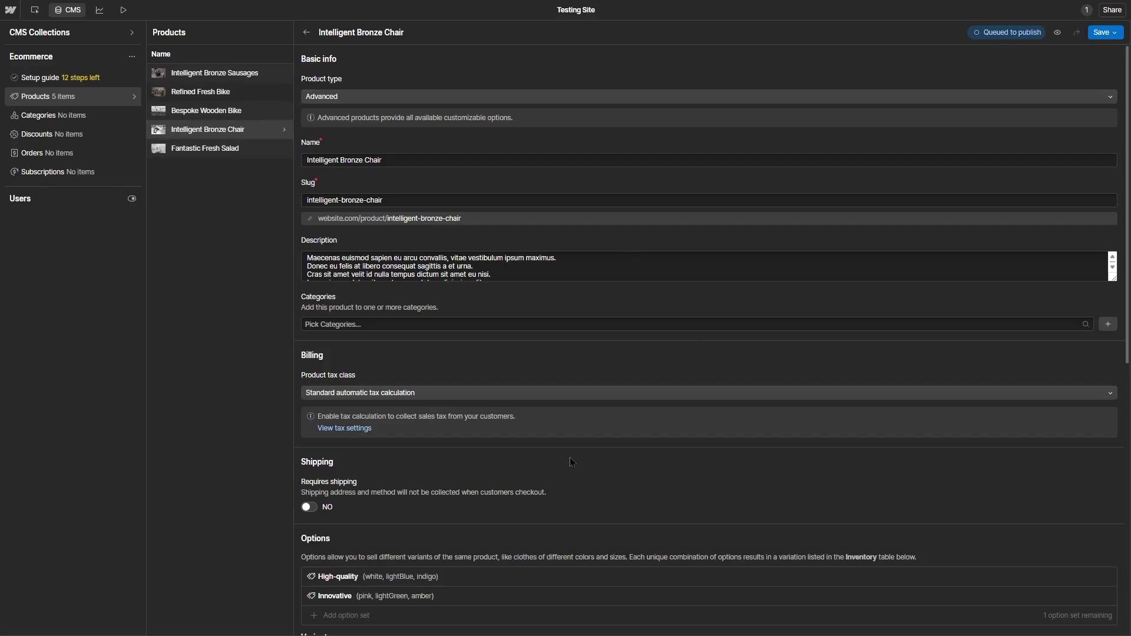
left_click(324, 100)
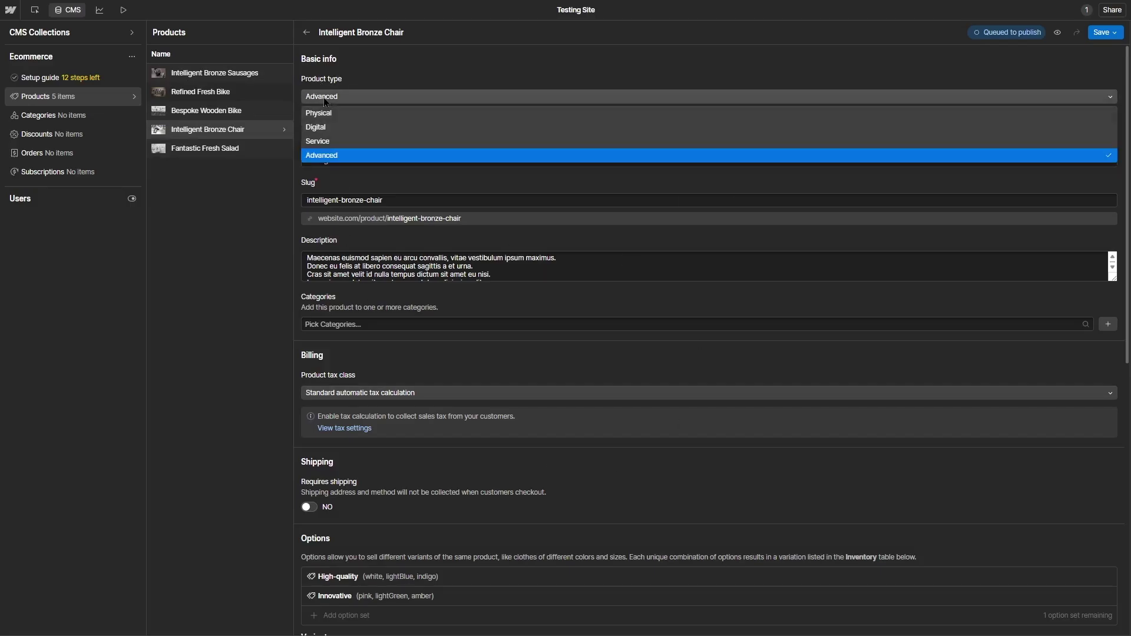
left_click(325, 155)
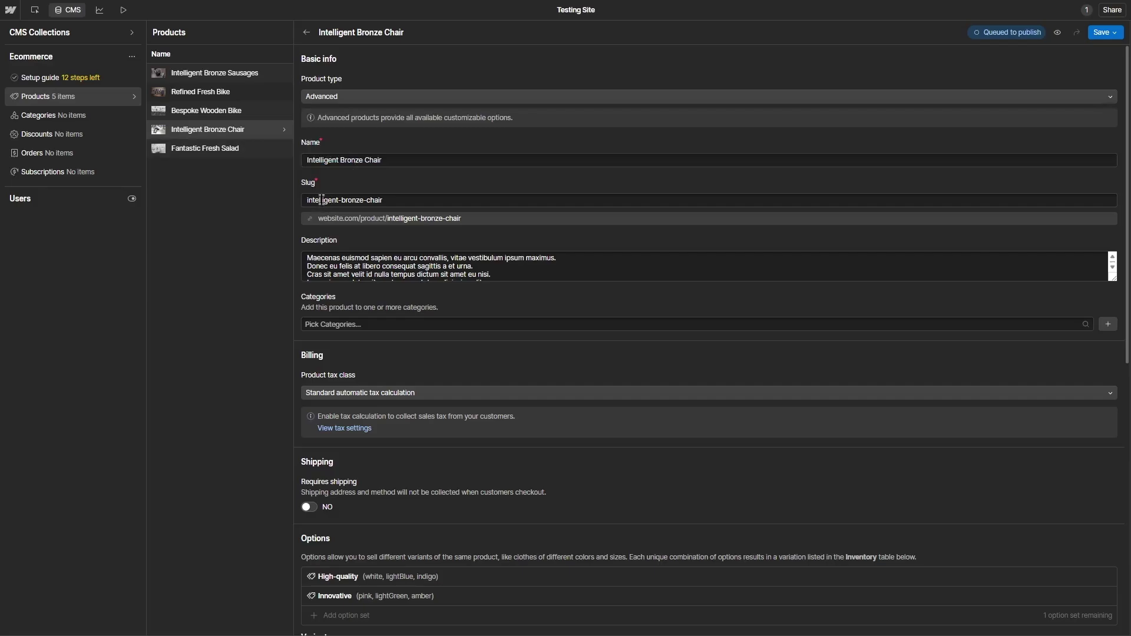
left_click(320, 324)
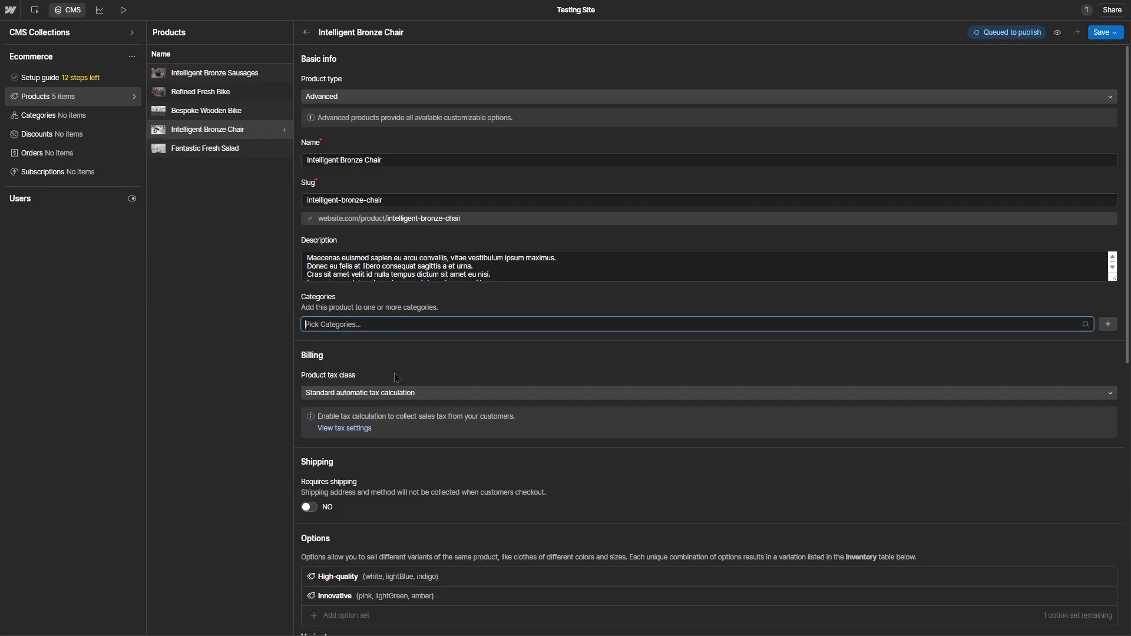
scroll(375, 354, "down", 2)
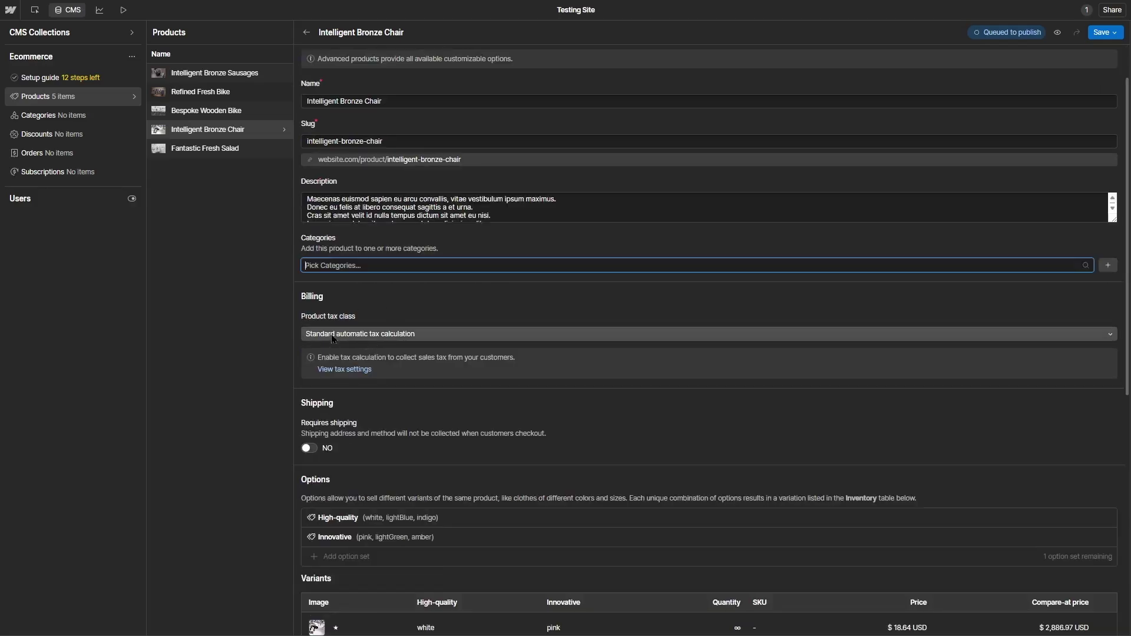
scroll(332, 339, "down", 3)
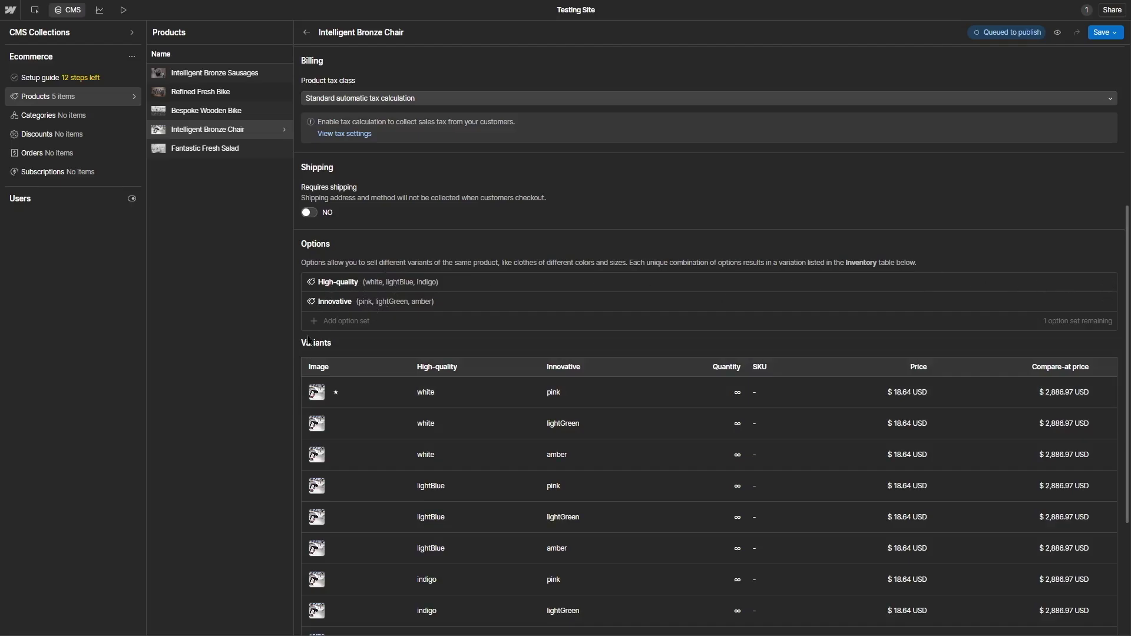
Step: Rename the chair's High-quality option set to Color
left_click(1109, 283)
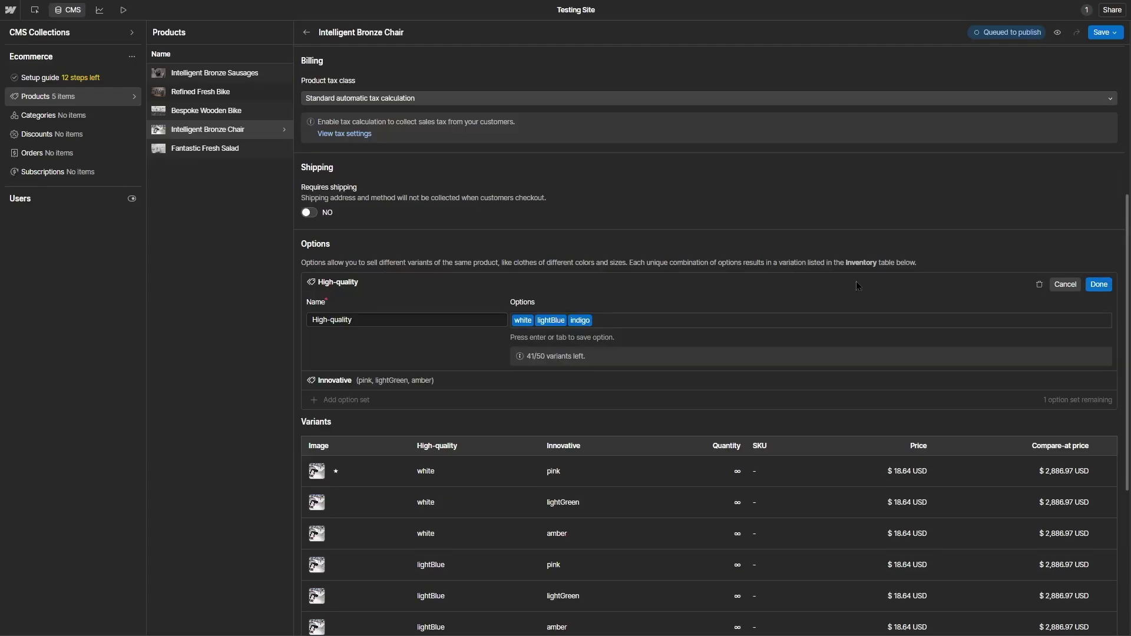
left_click_drag(360, 320, 285, 328)
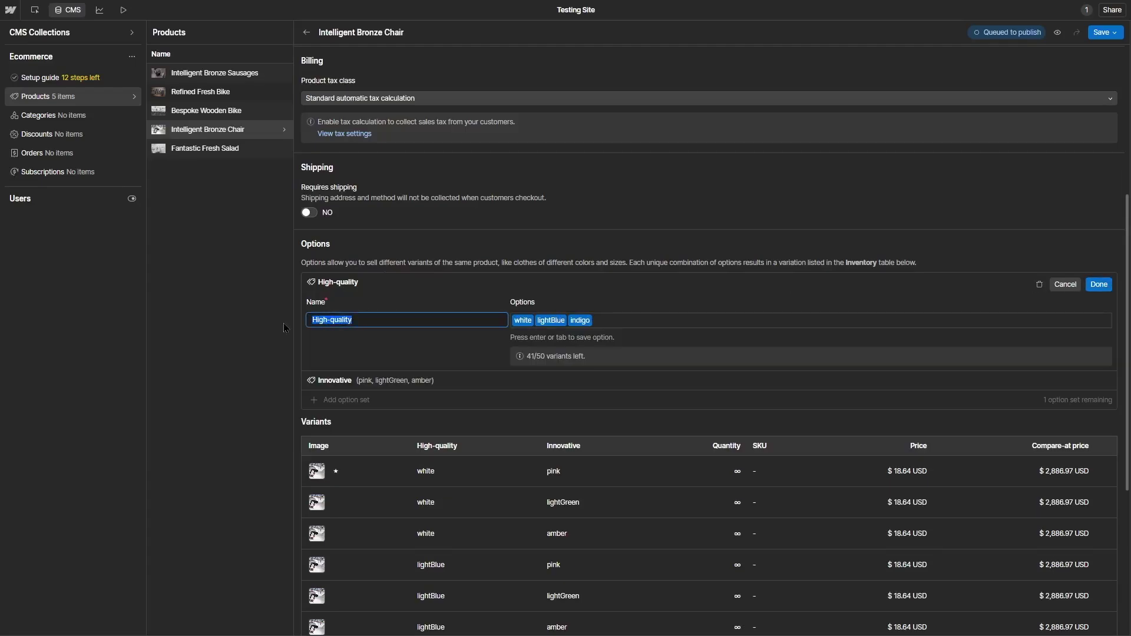
key("BackSpace")
type("C")
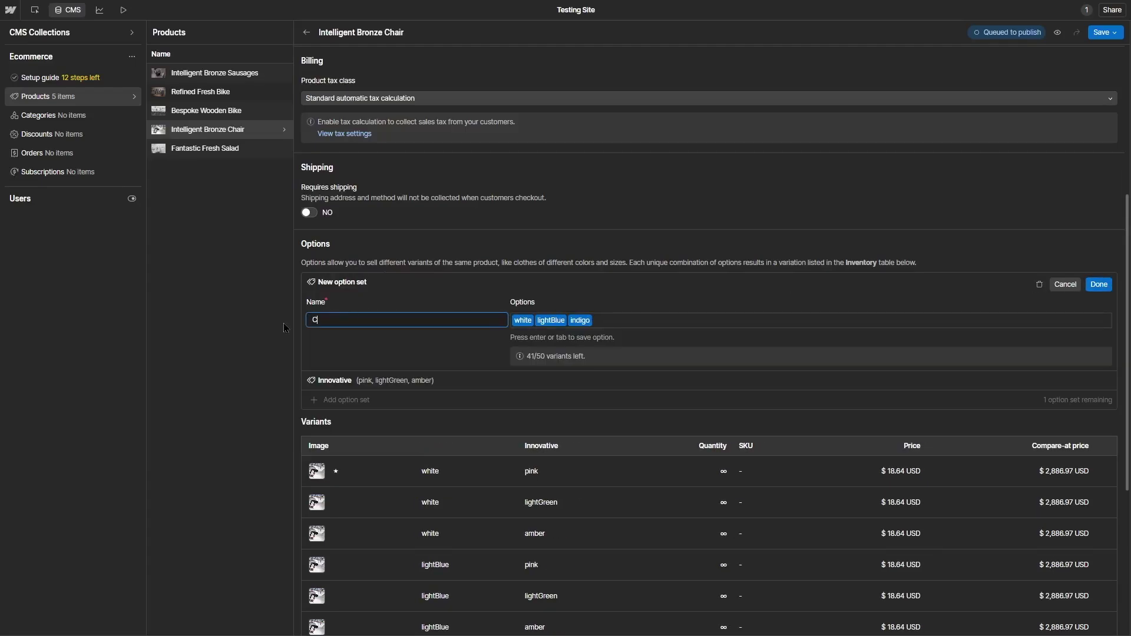
type("olor")
left_click(1097, 285)
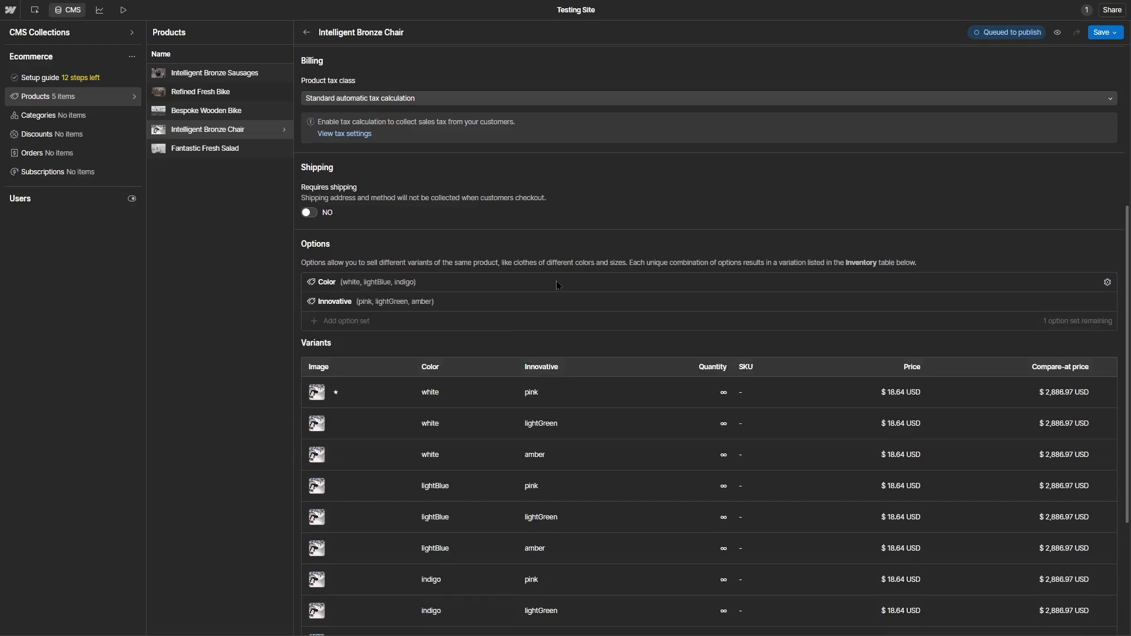
Step: Rename the chair's Innovative option set to Sizes
left_click(1107, 301)
left_click_drag(373, 339, 266, 351)
type("Sizes")
key("Return")
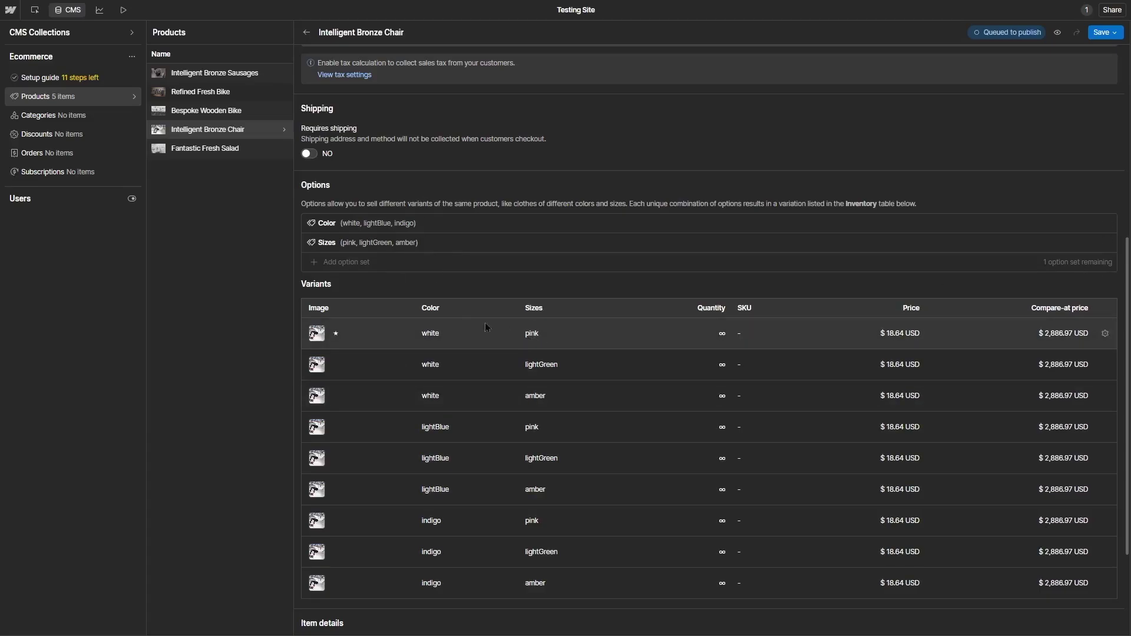
Step: Replace the Sizes options with small, medium and large, check the variants table and save the product
left_click(378, 244)
left_click(526, 281)
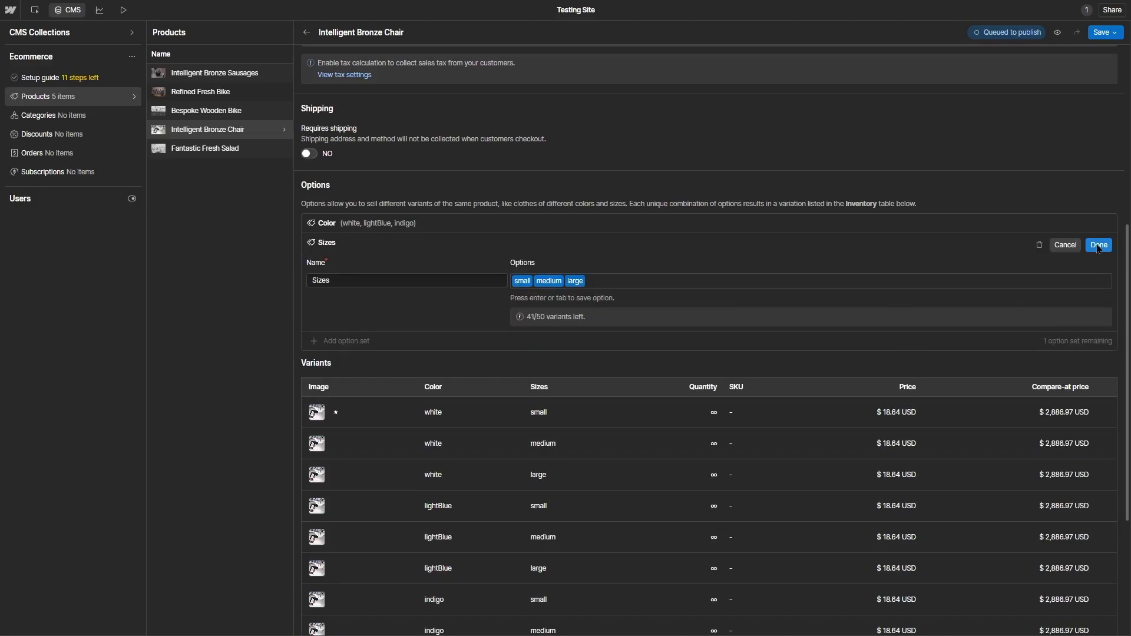
left_click(1098, 247)
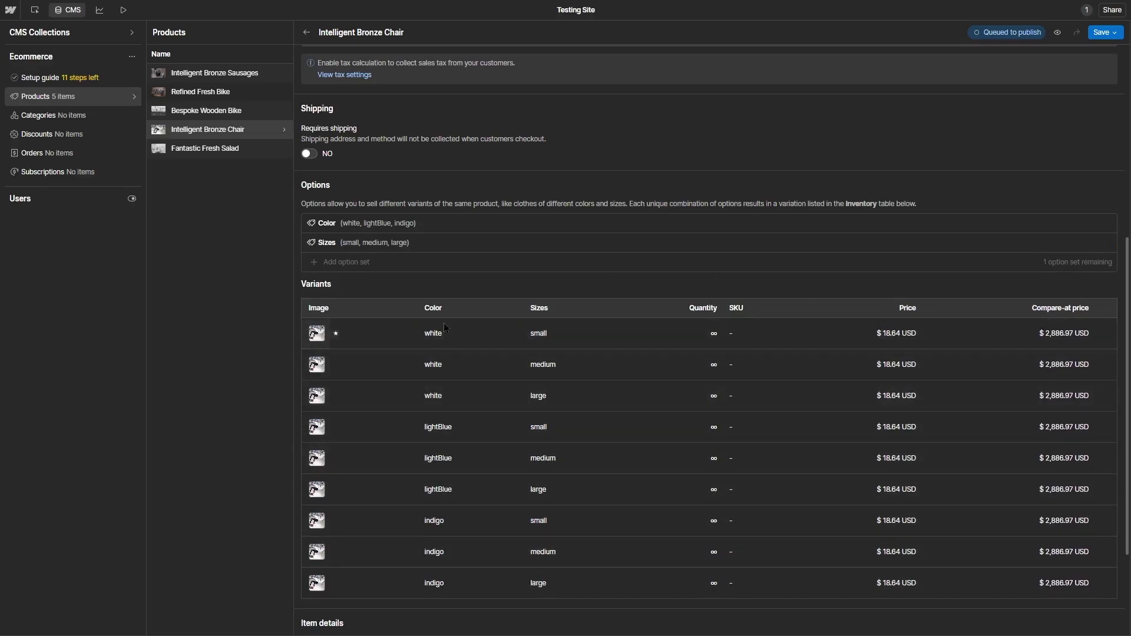
scroll(412, 371, "down", 3)
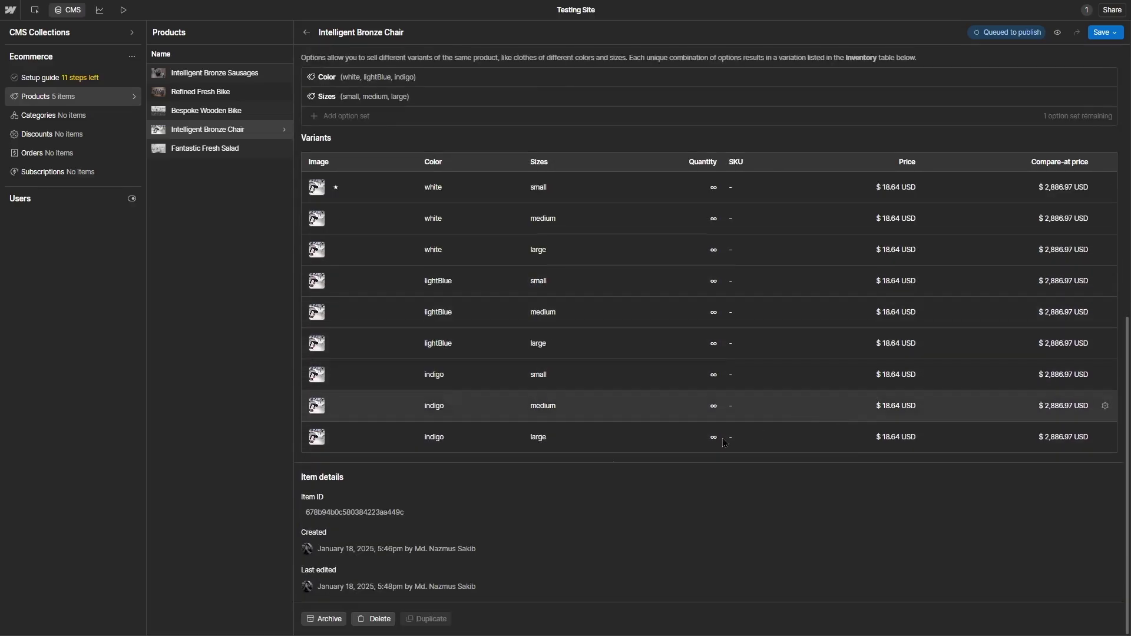
key("ctrl+s")
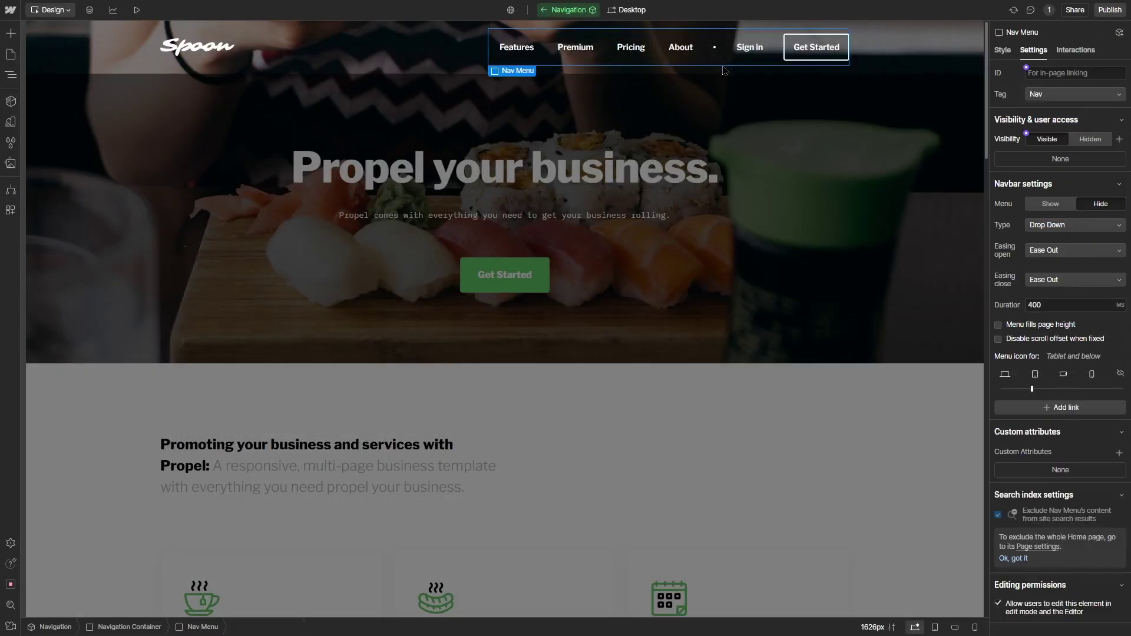
Step: Add an Ecommerce Cart element to the Navigation component in the site's header
left_click(13, 39)
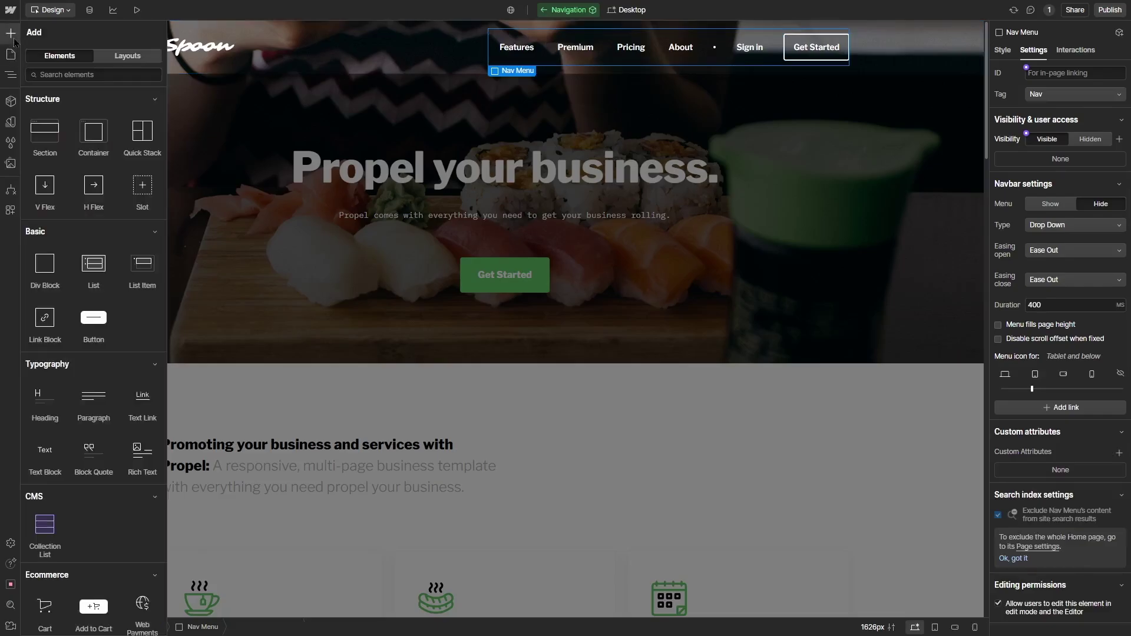
scroll(94, 460, "down", 1)
left_click_drag(44, 554, 793, 106)
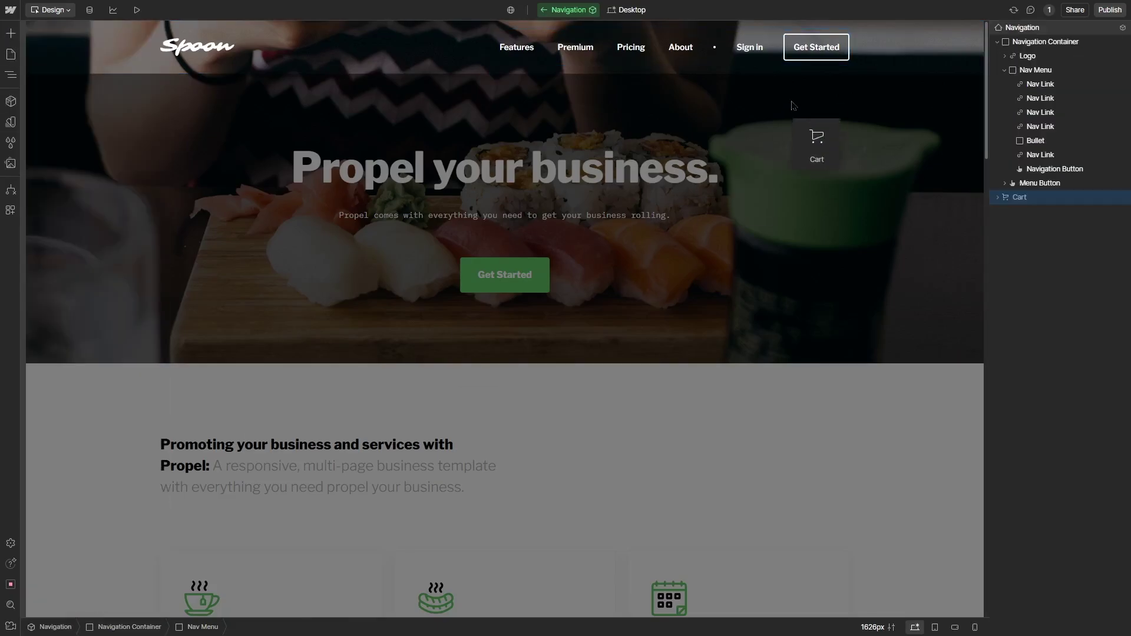
Step: Inspect the settings of the cart and its Cart Button, leave the Navigation component and select the Home page's Header section
double_click(869, 51)
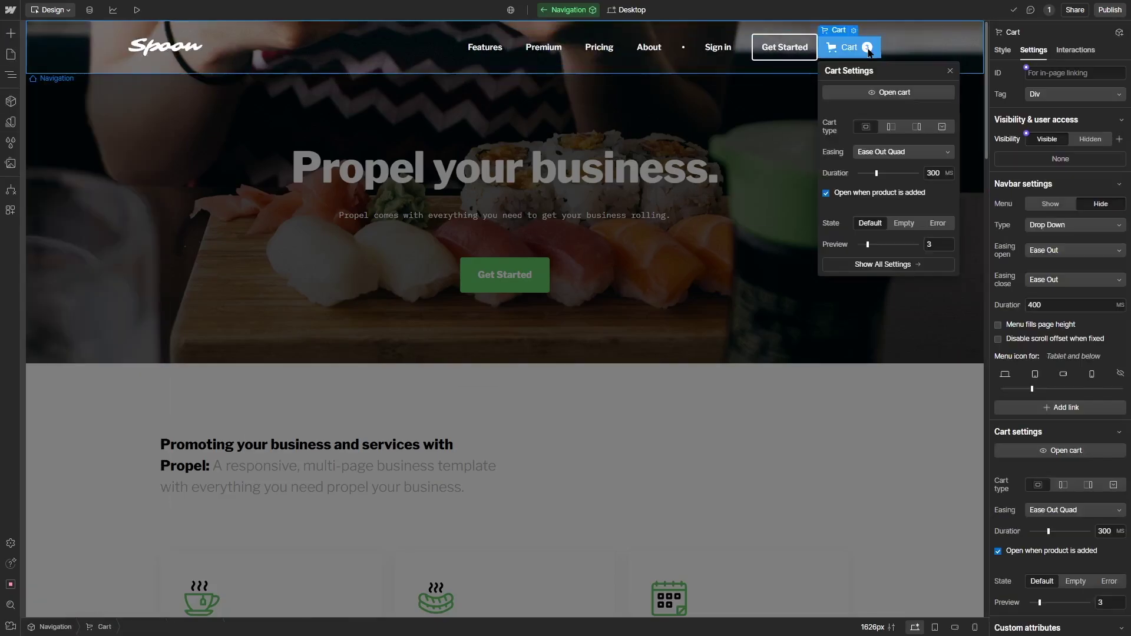
left_click(855, 54)
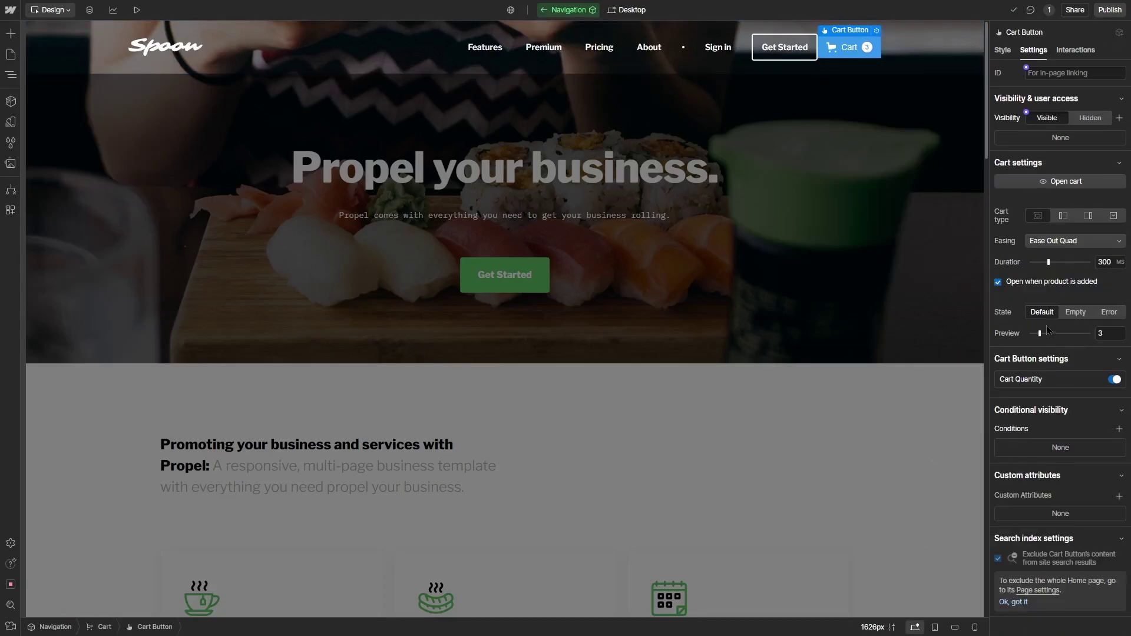
left_click(737, 380)
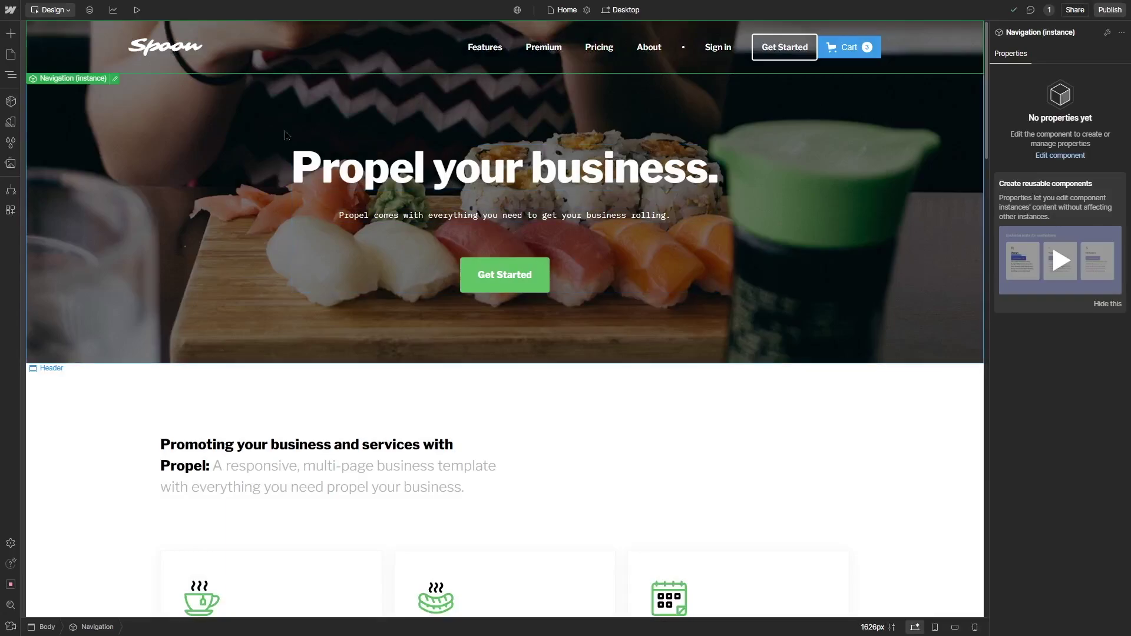
left_click(587, 309)
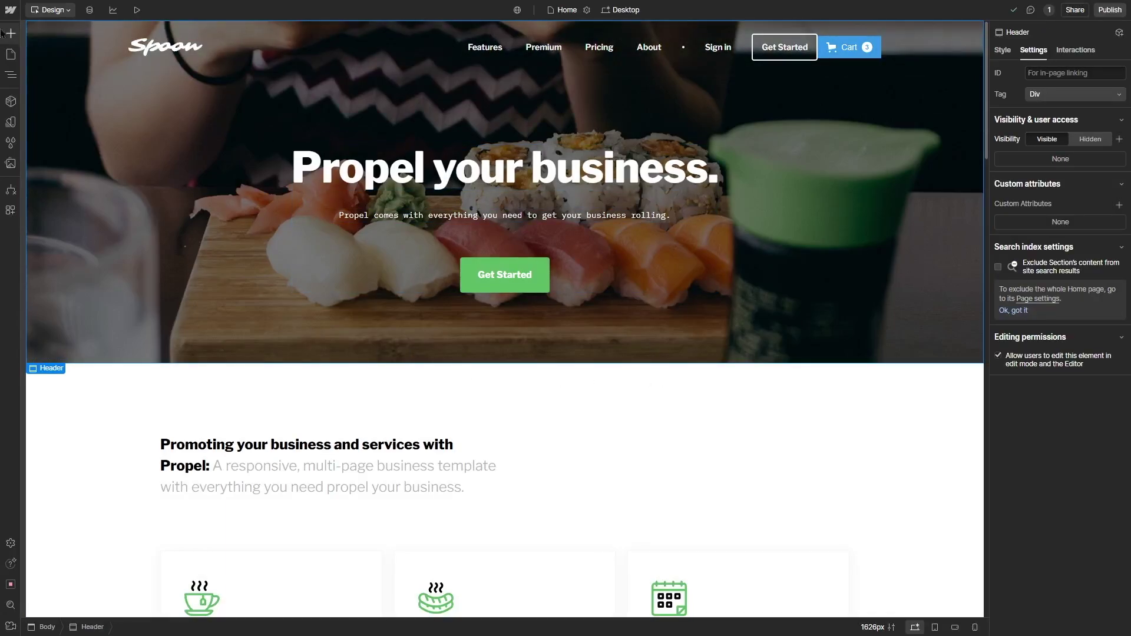
Step: Search the Webflow template marketplace for ecommerce and browse the matching templates
left_click(10, 11)
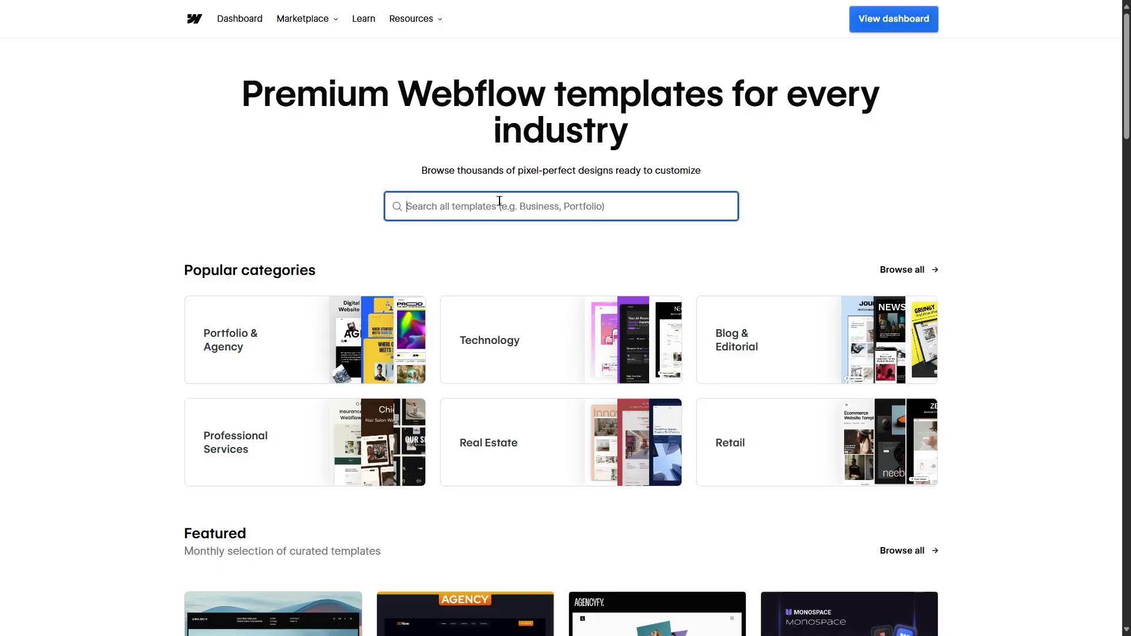
type("ecommerce")
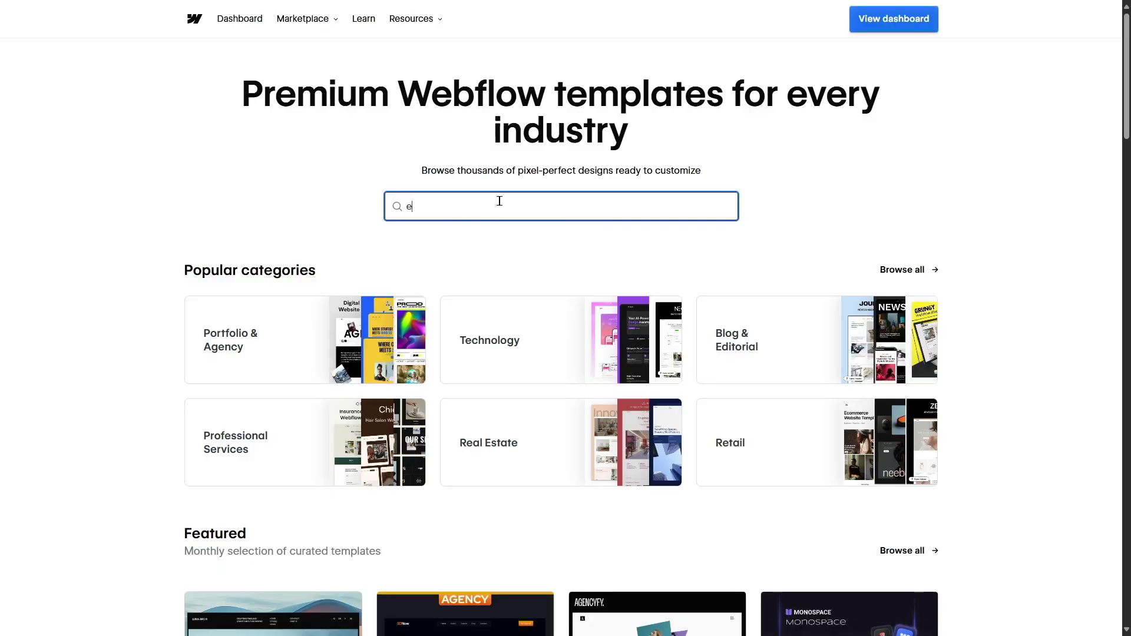
key("Return")
scroll(983, 138, "down", 6)
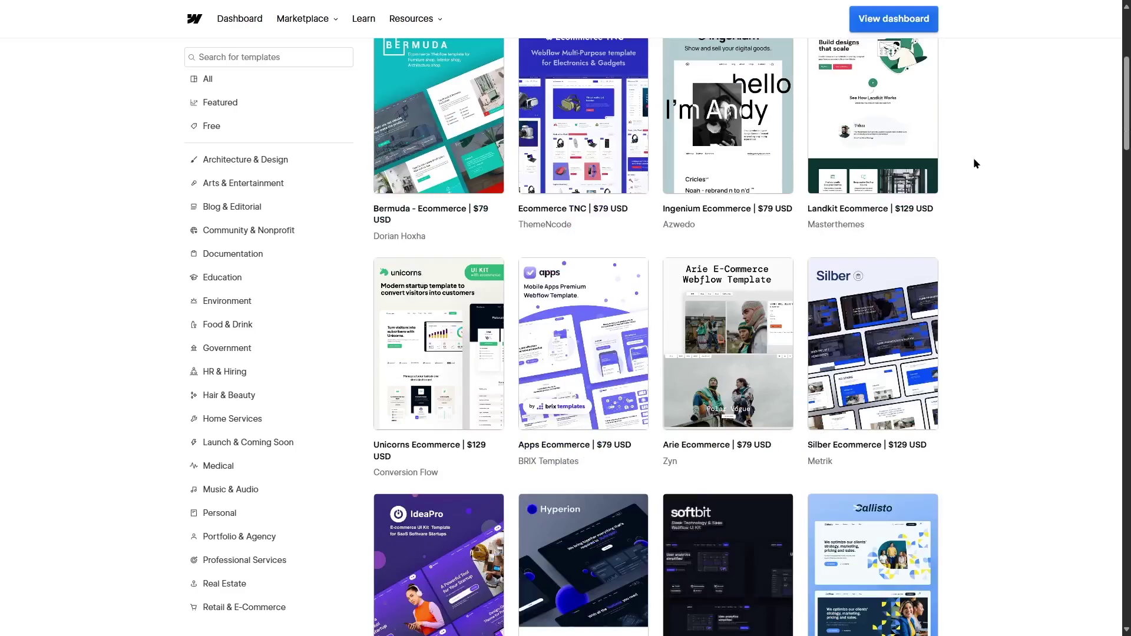
scroll(973, 159, "down", 4)
scroll(973, 158, "up", 9)
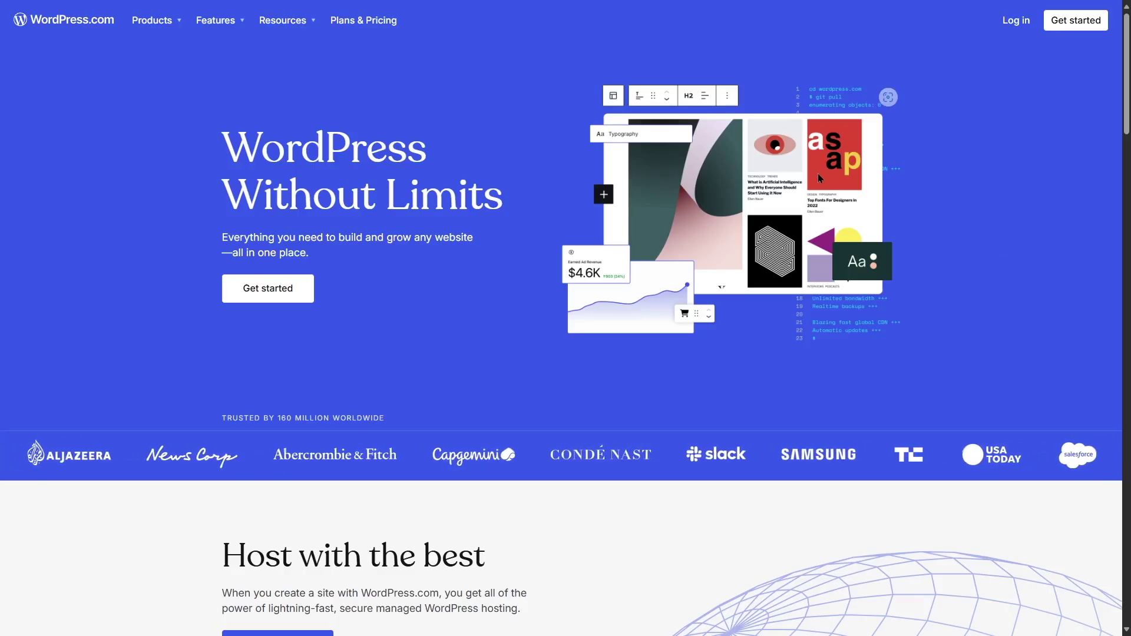
Step: Skim the WordPress.com homepage down to its hosting features and return to the page's start
scroll(818, 173, "down", 7)
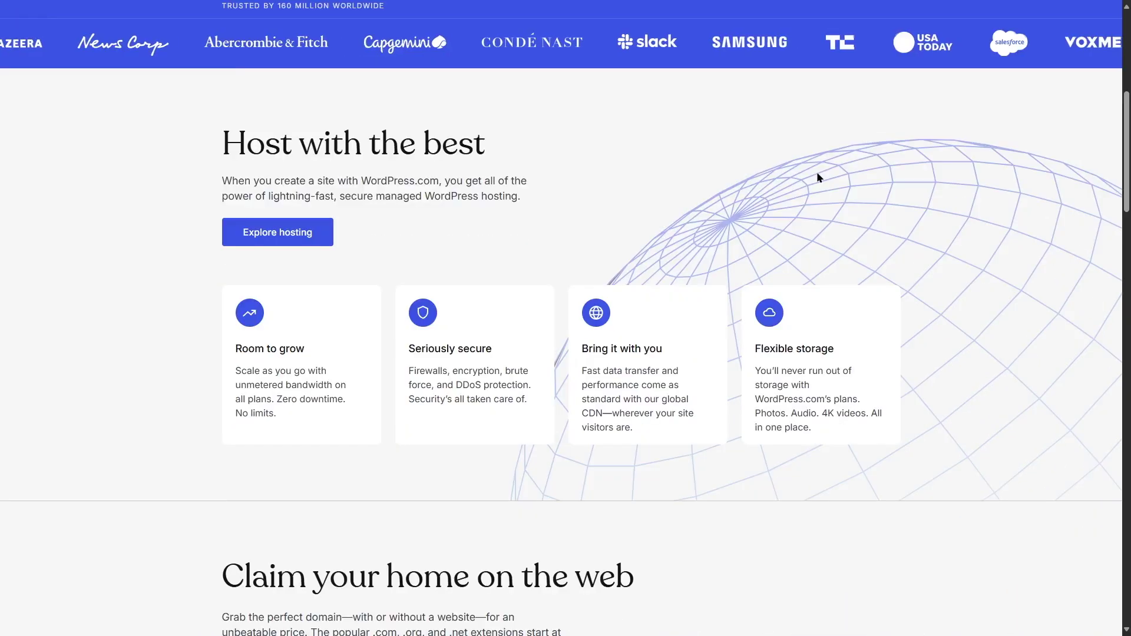
scroll(816, 176, "down", 1)
scroll(811, 188, "up", 8)
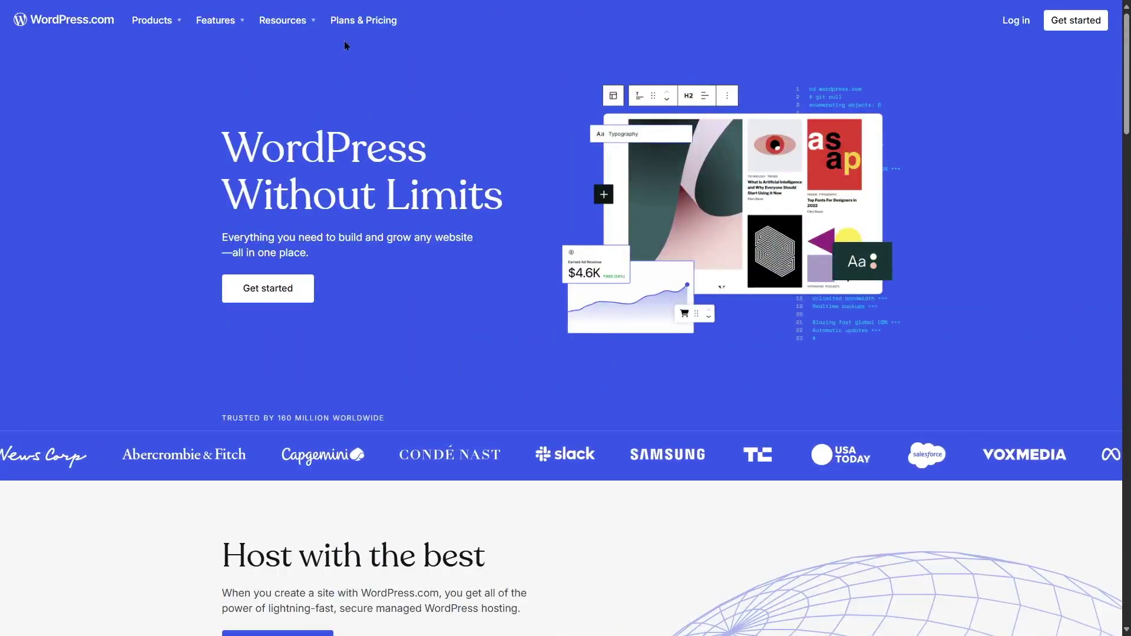
Step: Open WordPress.com's Plans & Pricing page and review the prices and features of the Personal to Enterprise plans
left_click(354, 23)
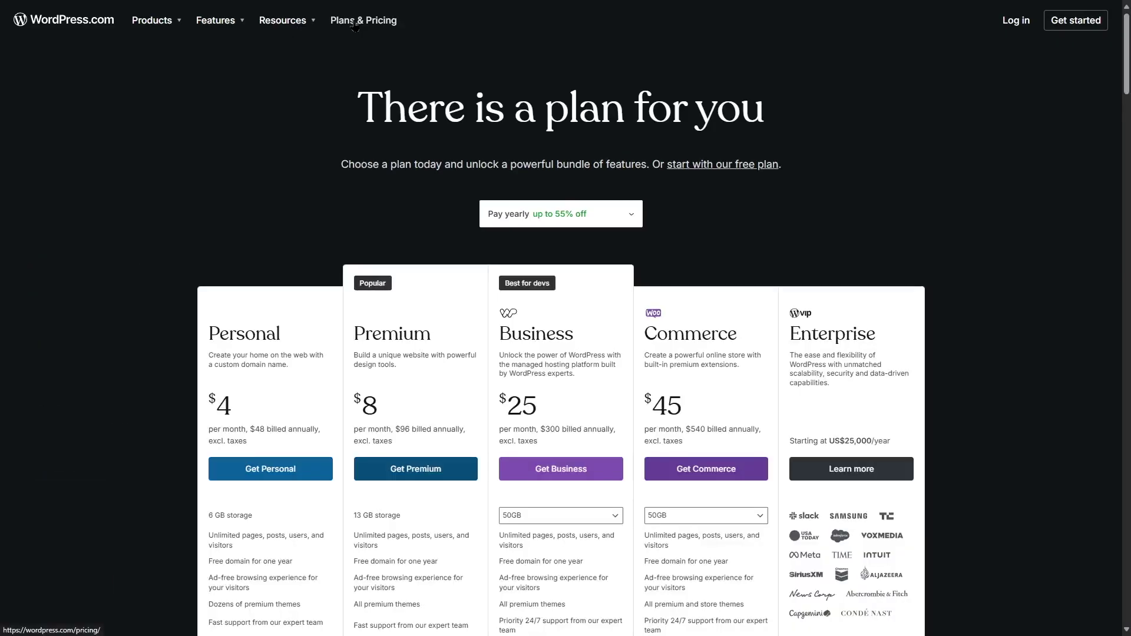
scroll(344, 168, "down", 1)
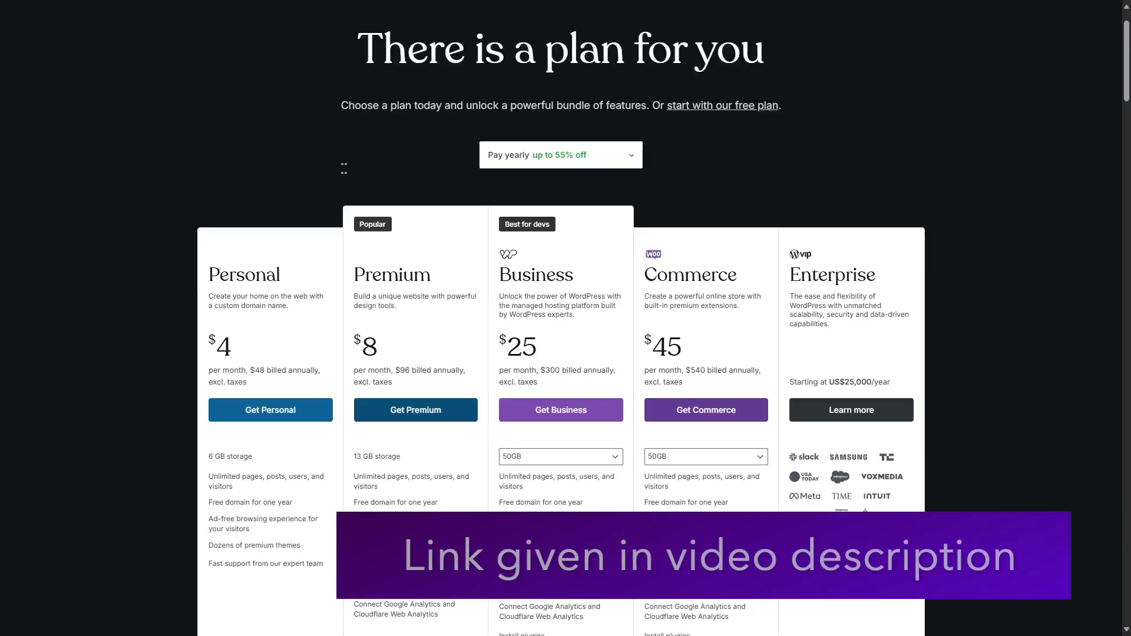
scroll(344, 168, "down", 1)
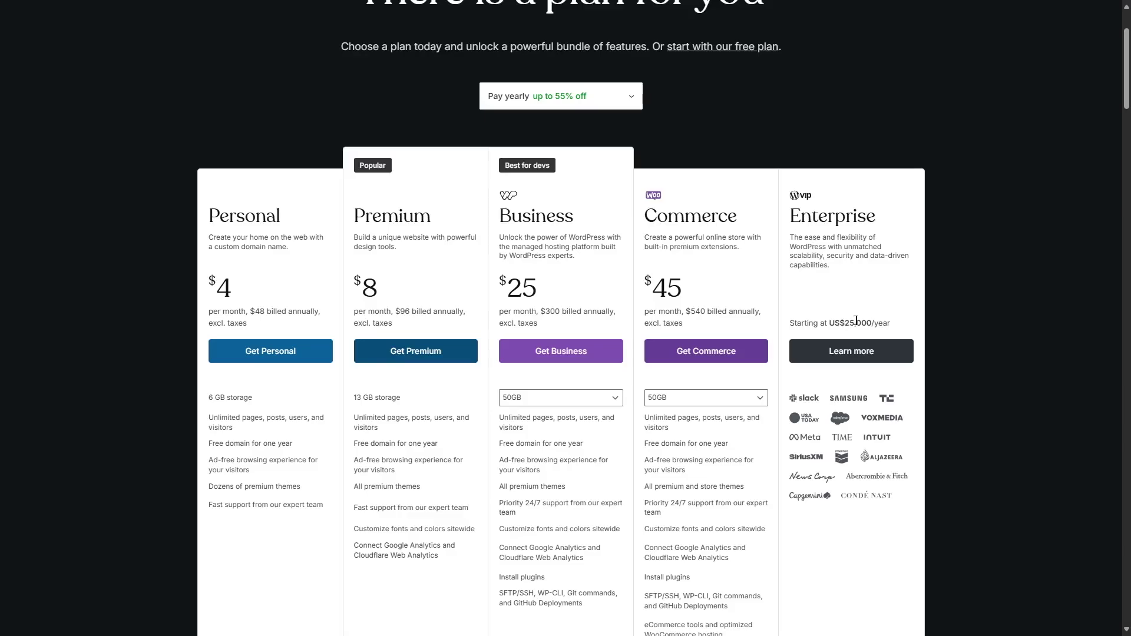
scroll(738, 274, "down", 3)
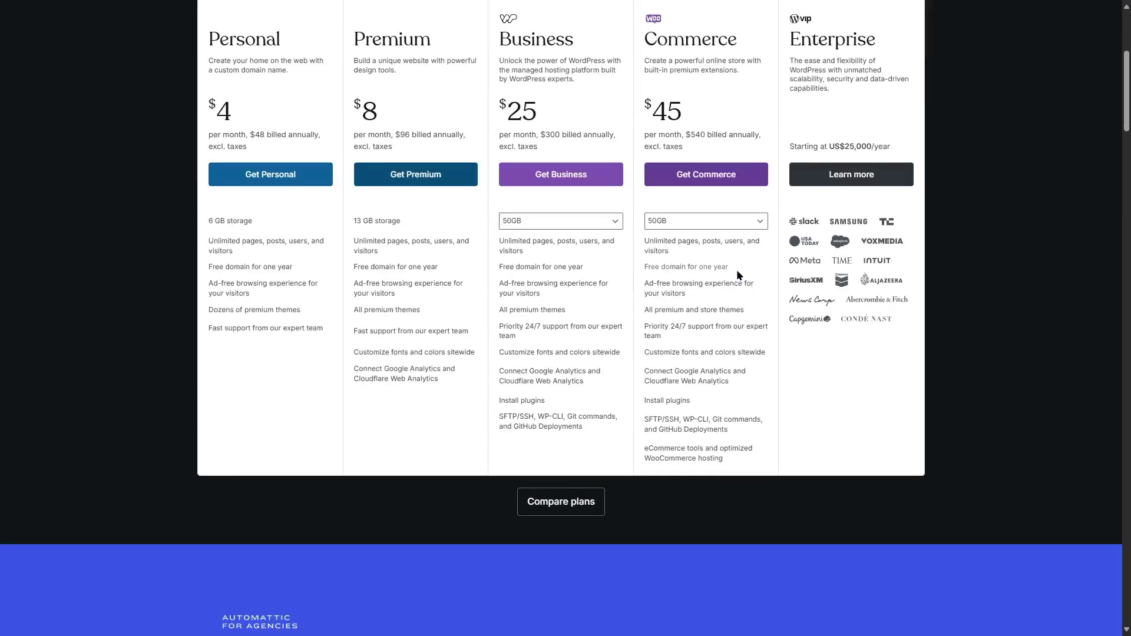
scroll(736, 271, "up", 5)
scroll(738, 275, "down", 2)
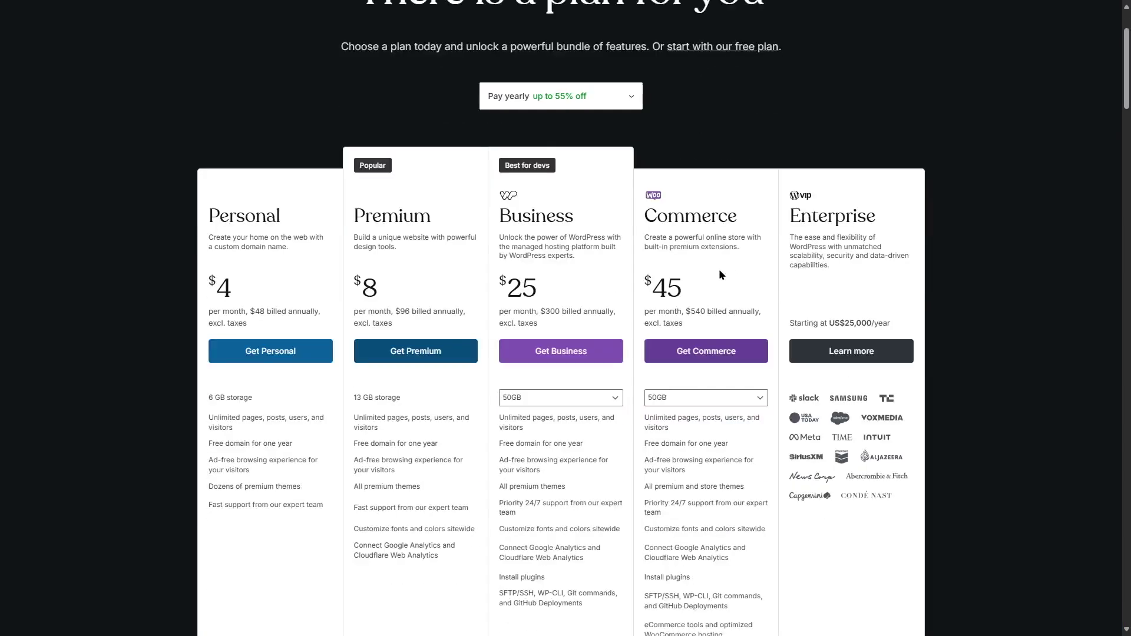
Step: Compare the WordPress.com plan prices under different billing periods, including yearly and every 2 years
left_click(615, 97)
left_click(609, 151)
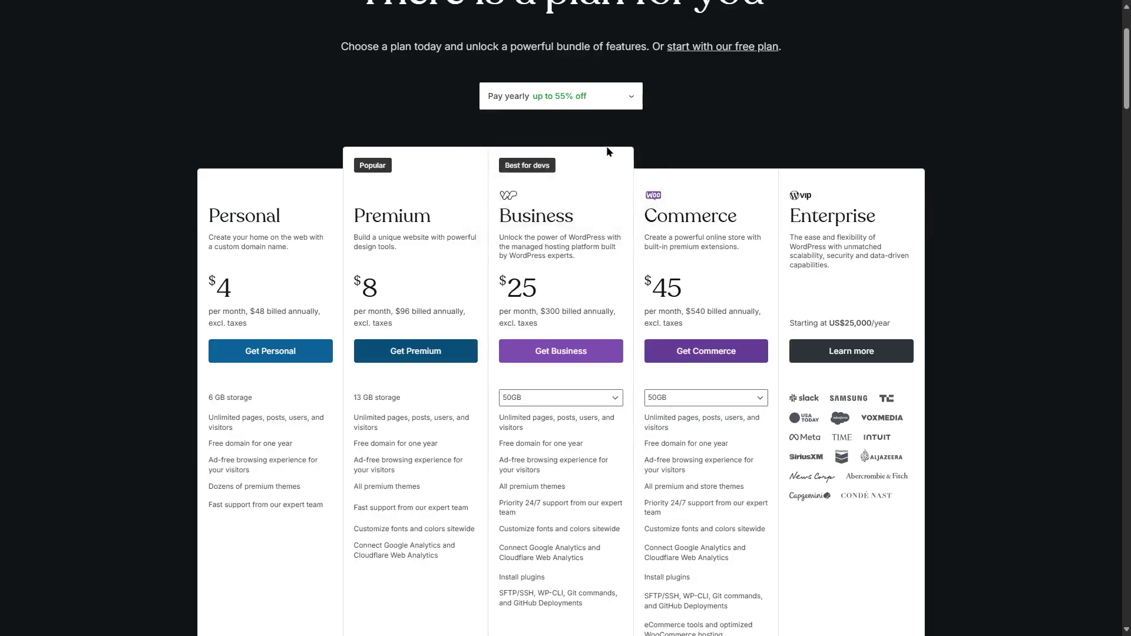
left_click(618, 102)
left_click(589, 172)
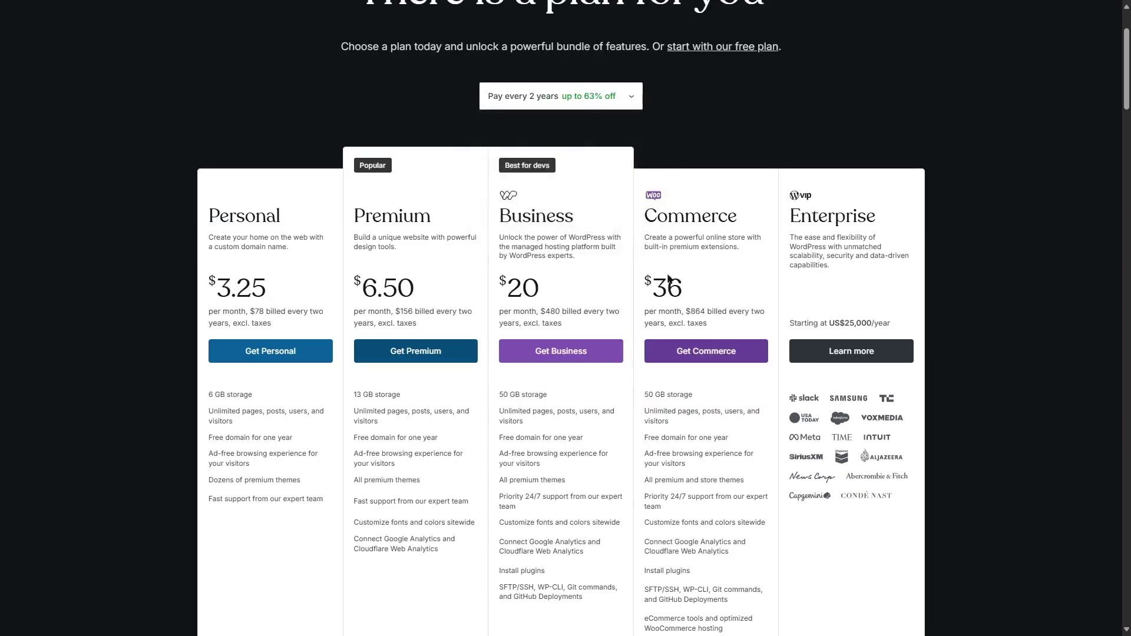
left_click(601, 104)
left_click(583, 123)
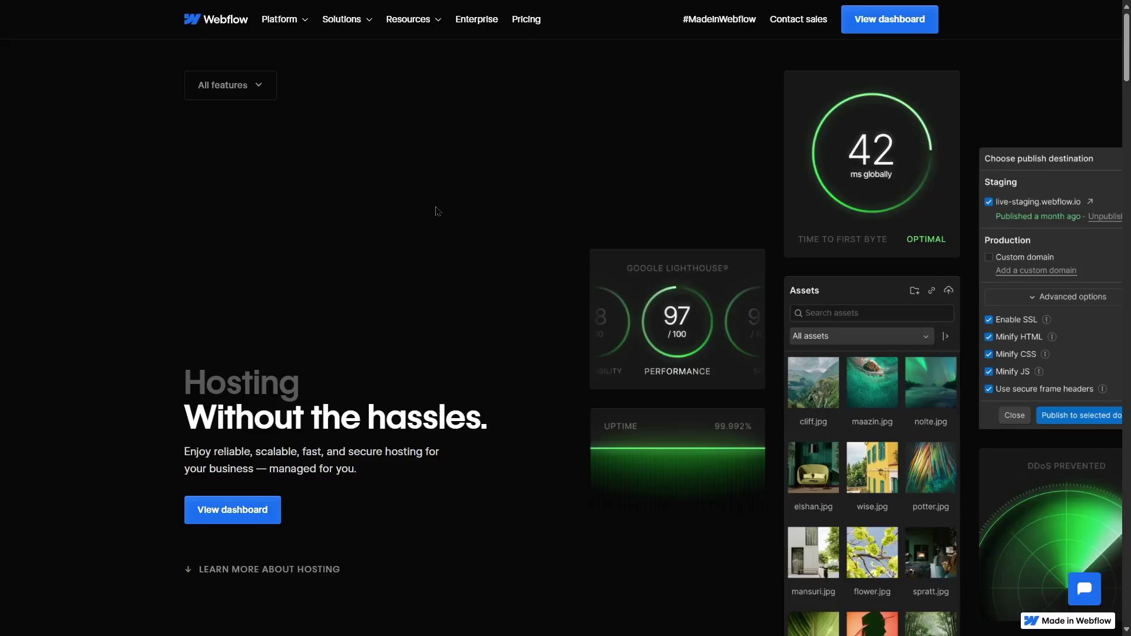
Step: Review Webflow's Hosting page, covering performance, uptime, the rotatable server globe, and the security and maintenance features
scroll(582, 365, "down", 3)
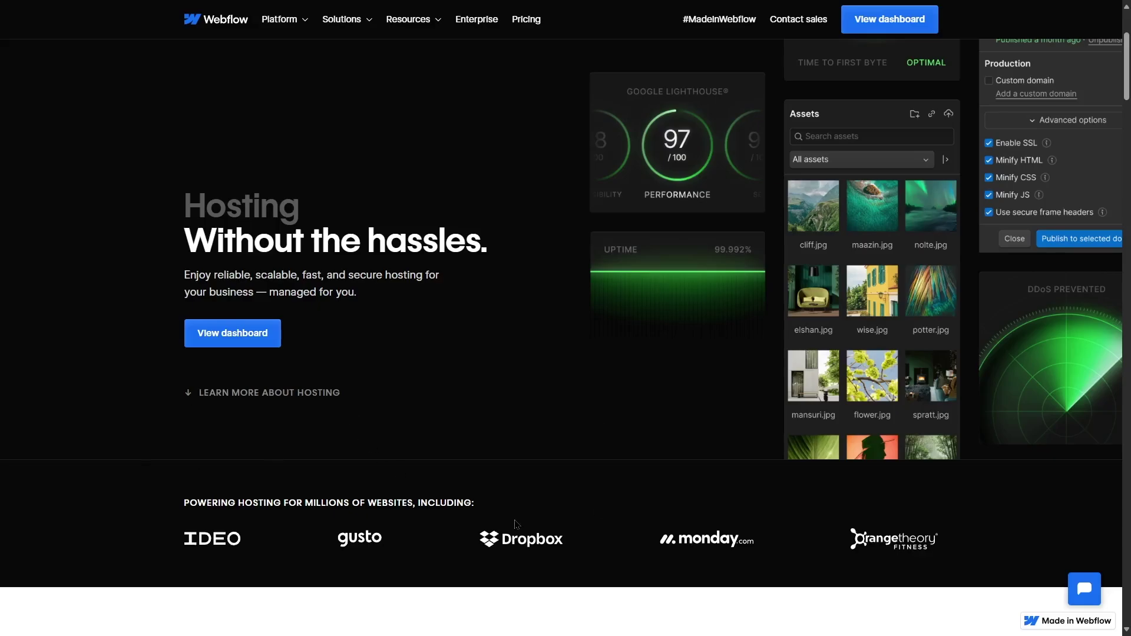
scroll(516, 524, "down", 12)
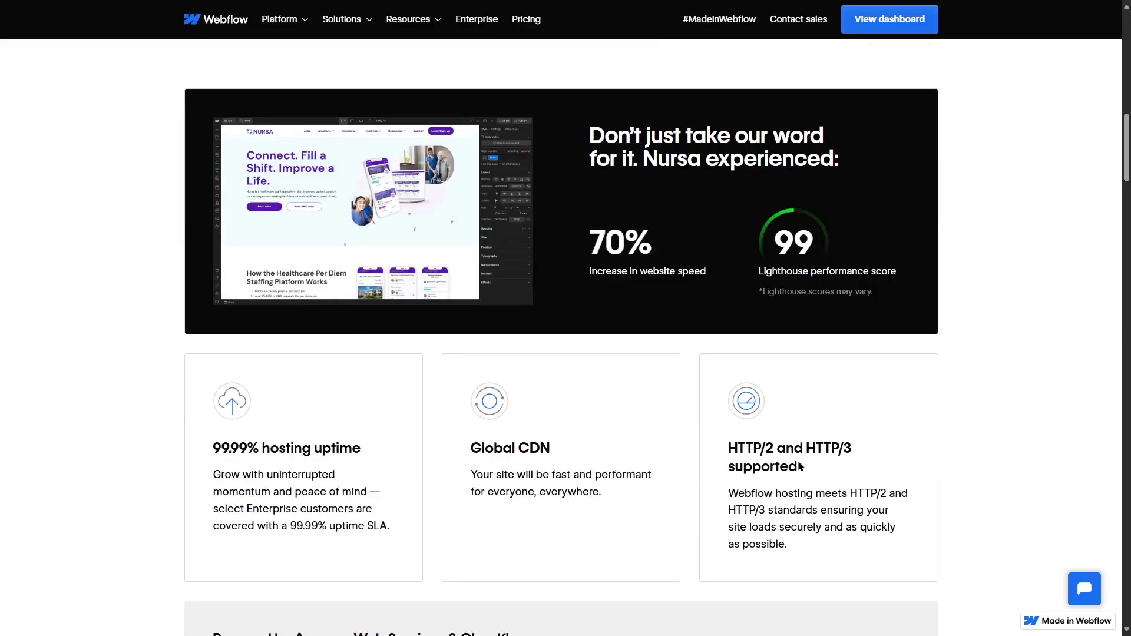
scroll(847, 449, "down", 7)
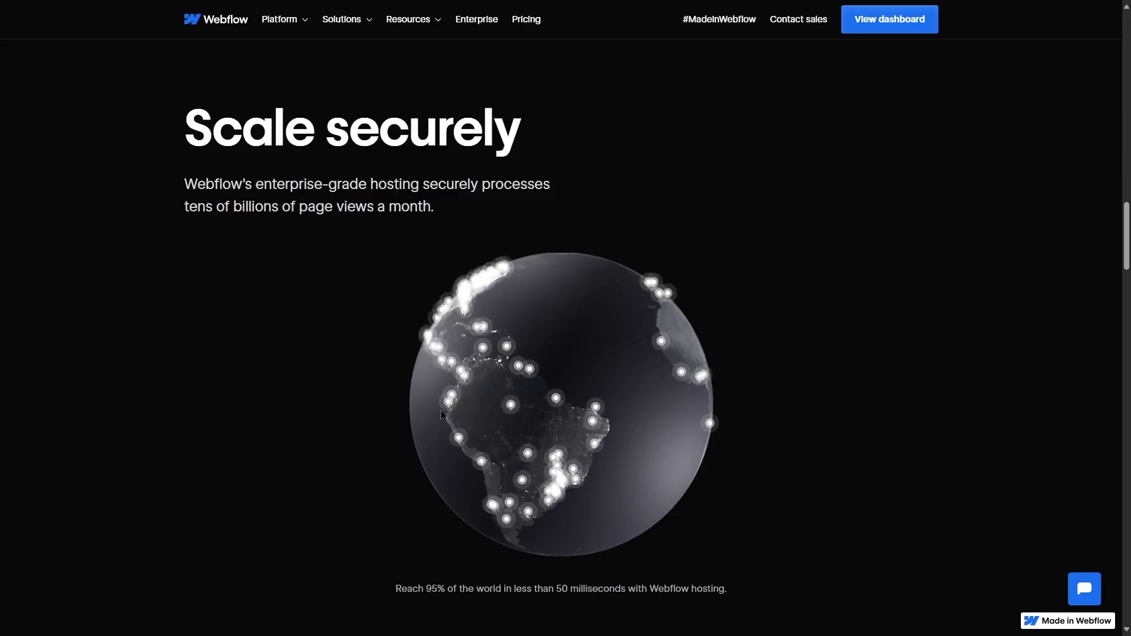
left_click_drag(676, 411, 482, 421)
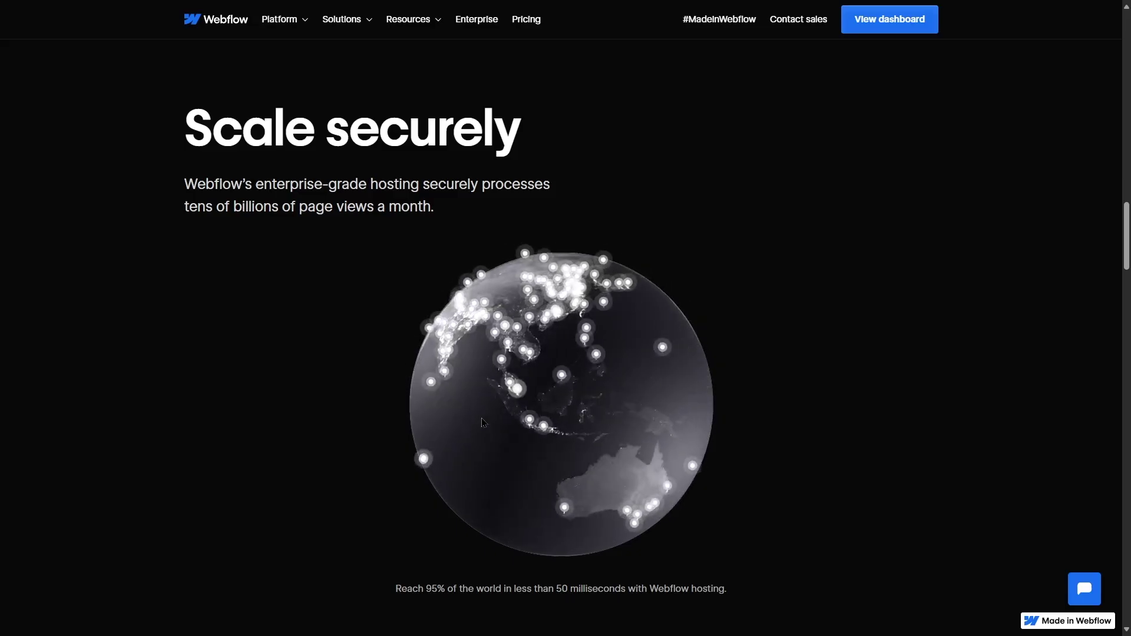
scroll(175, 261, "down", 7)
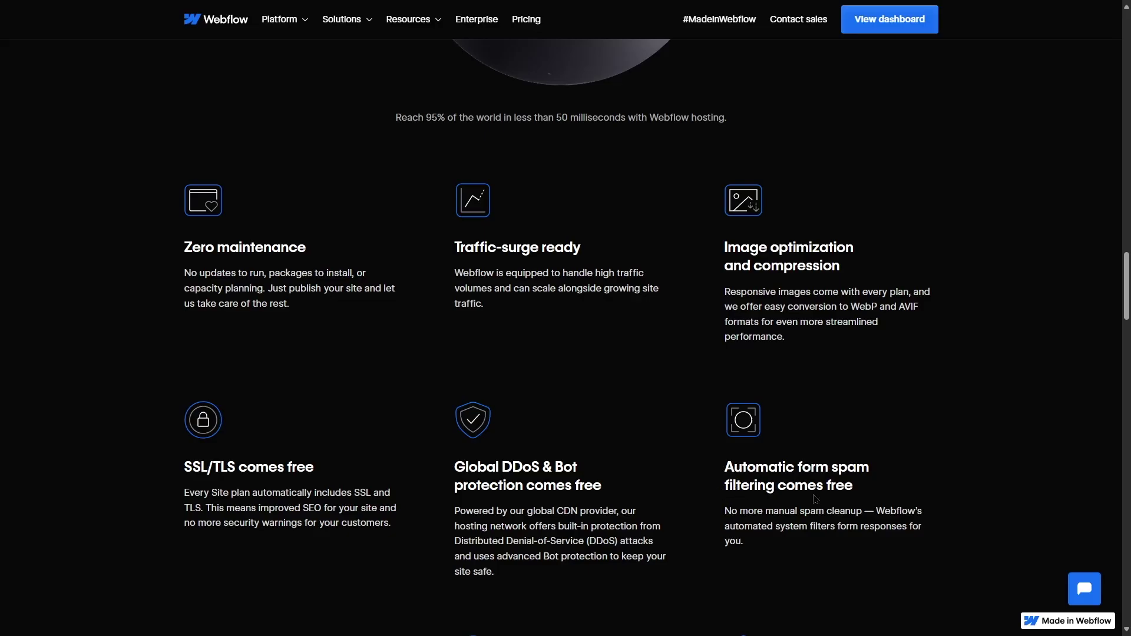
scroll(379, 507, "down", 7)
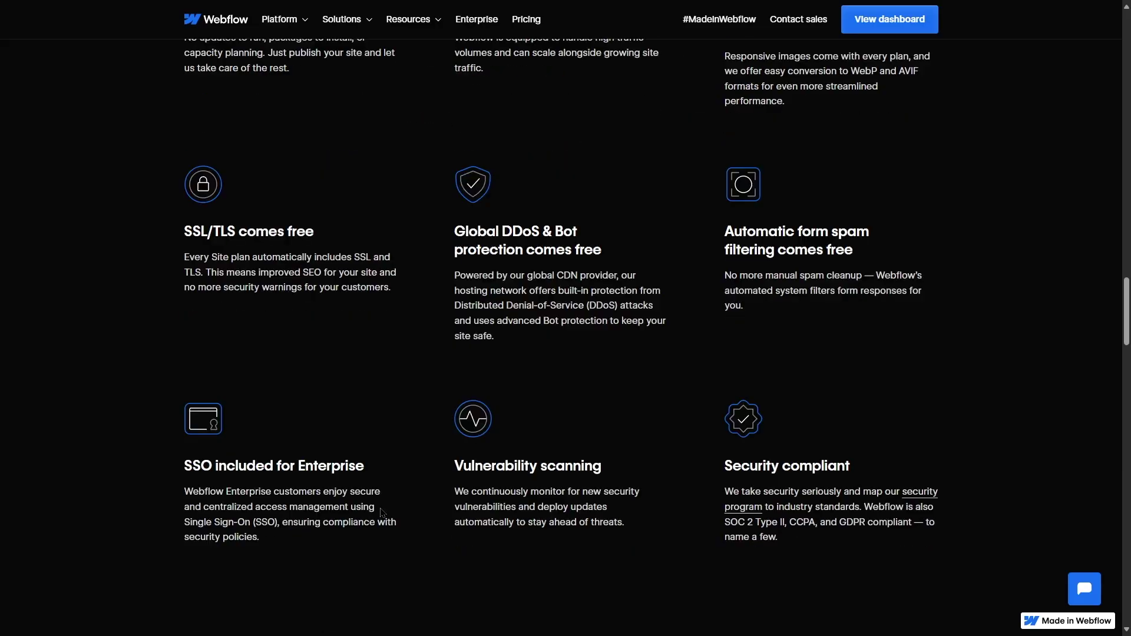
scroll(379, 506, "down", 3)
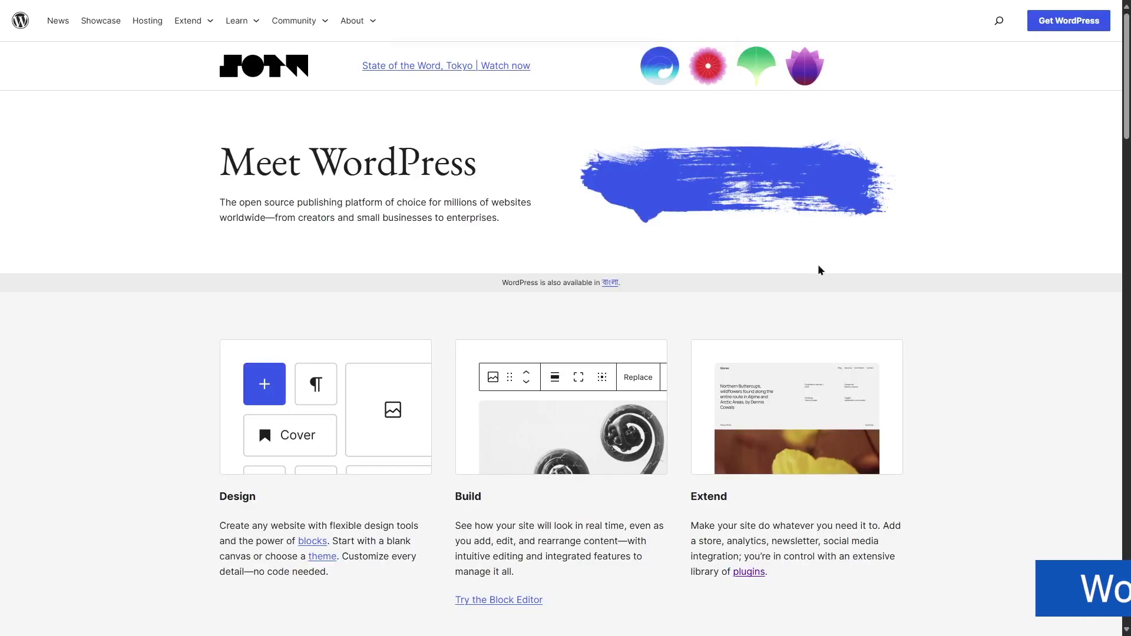
Step: Review the WordPress.org homepage, highlight its open source publishing platform description, and follow the Get WordPress link
scroll(804, 270, "down", 4)
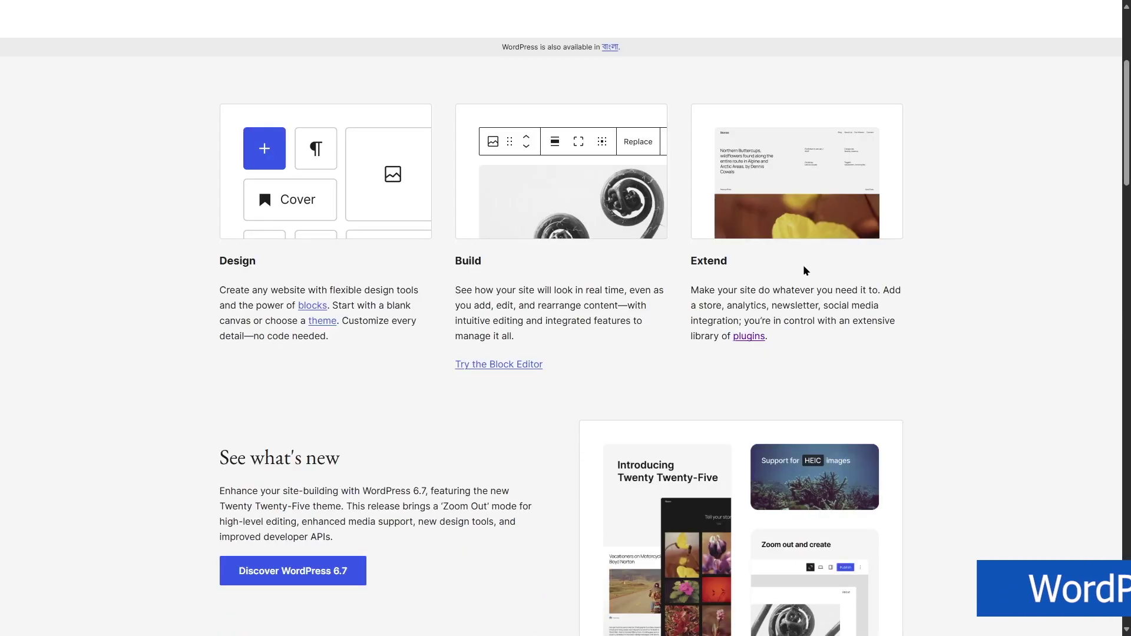
scroll(803, 270, "up", 4)
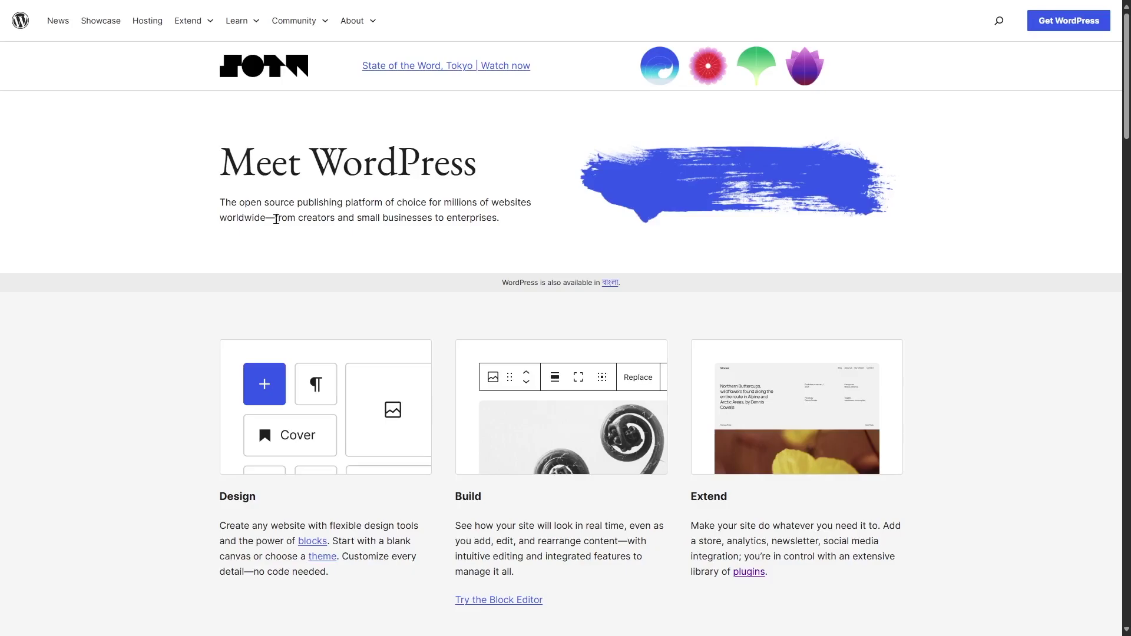
left_click_drag(242, 206, 412, 204)
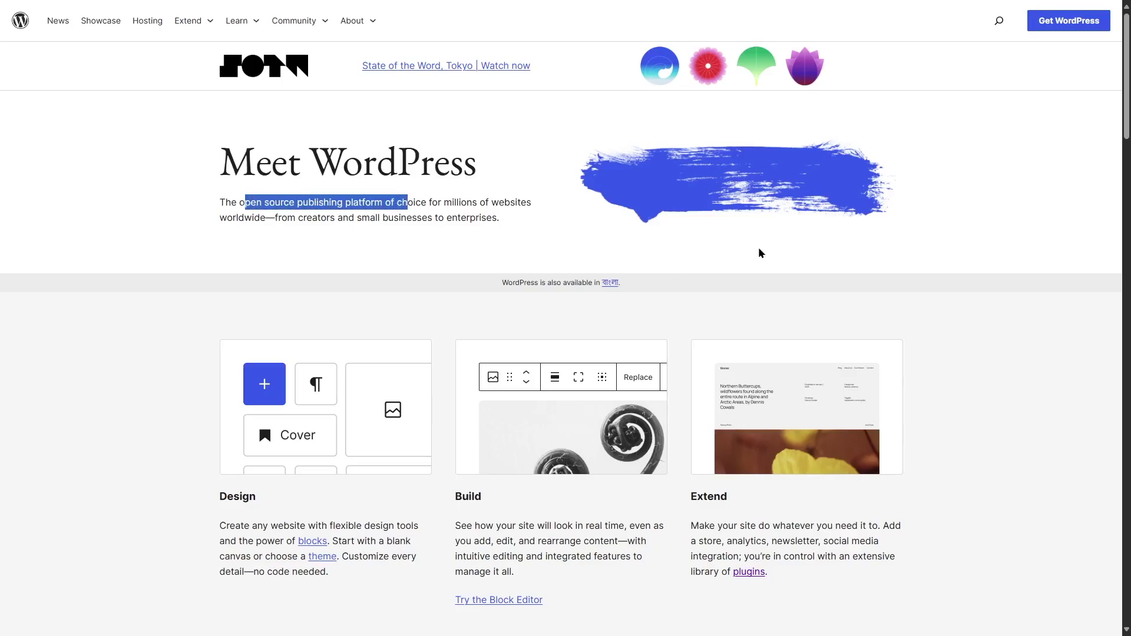
left_click(593, 252)
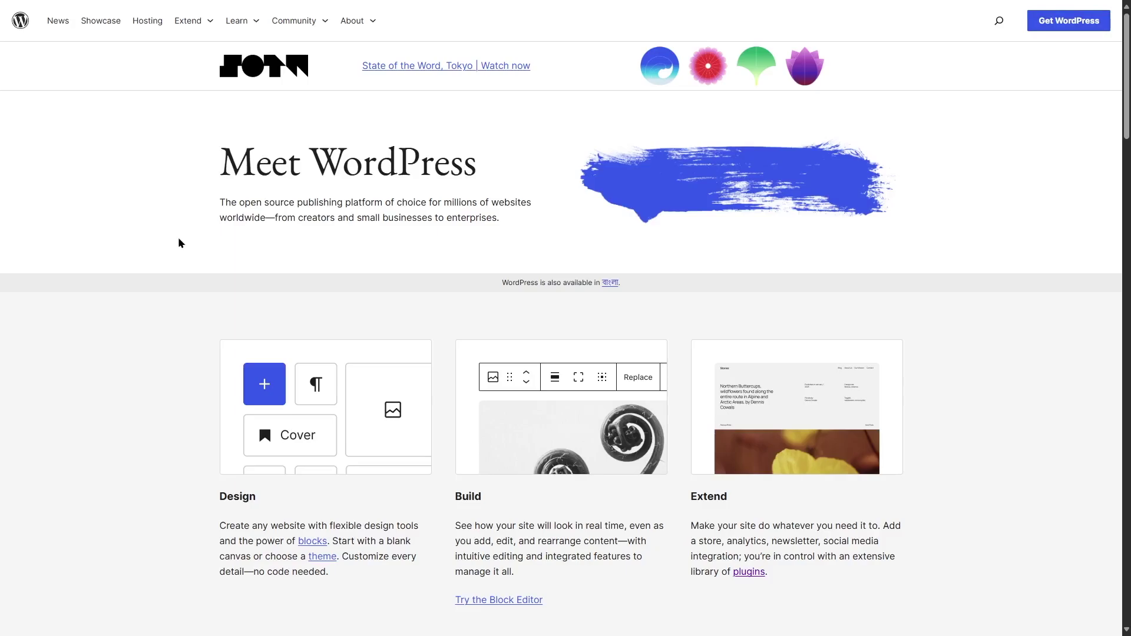
left_click(1067, 30)
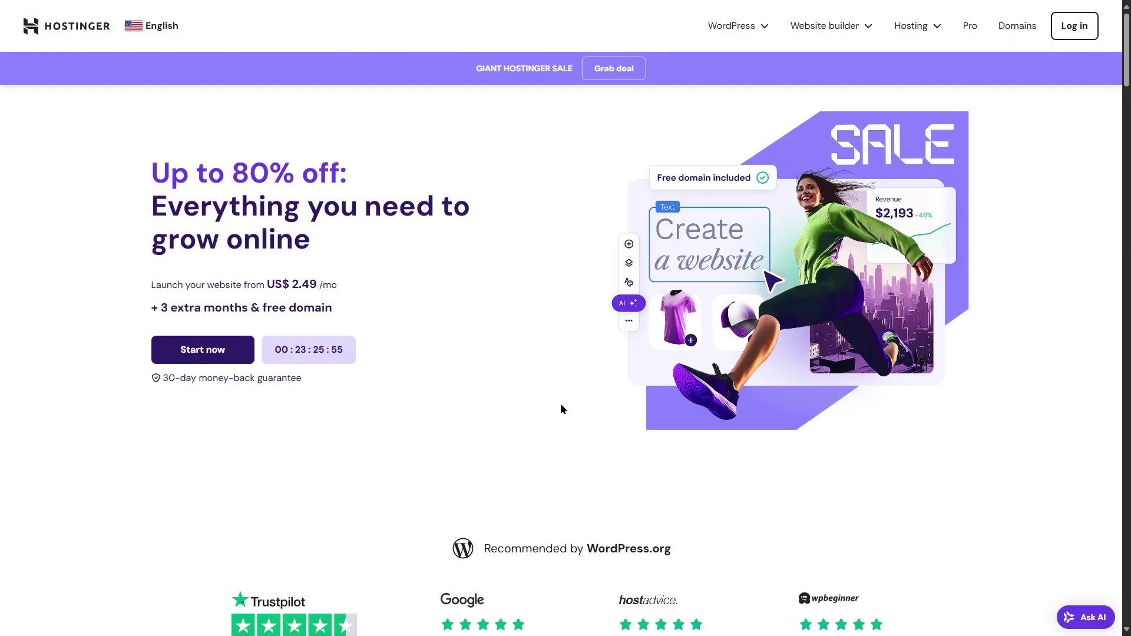
Step: Skim the Hostinger homepage and open its Hosting for WordPress page
scroll(166, 445, "down", 4)
scroll(166, 444, "up", 4)
left_click(763, 27)
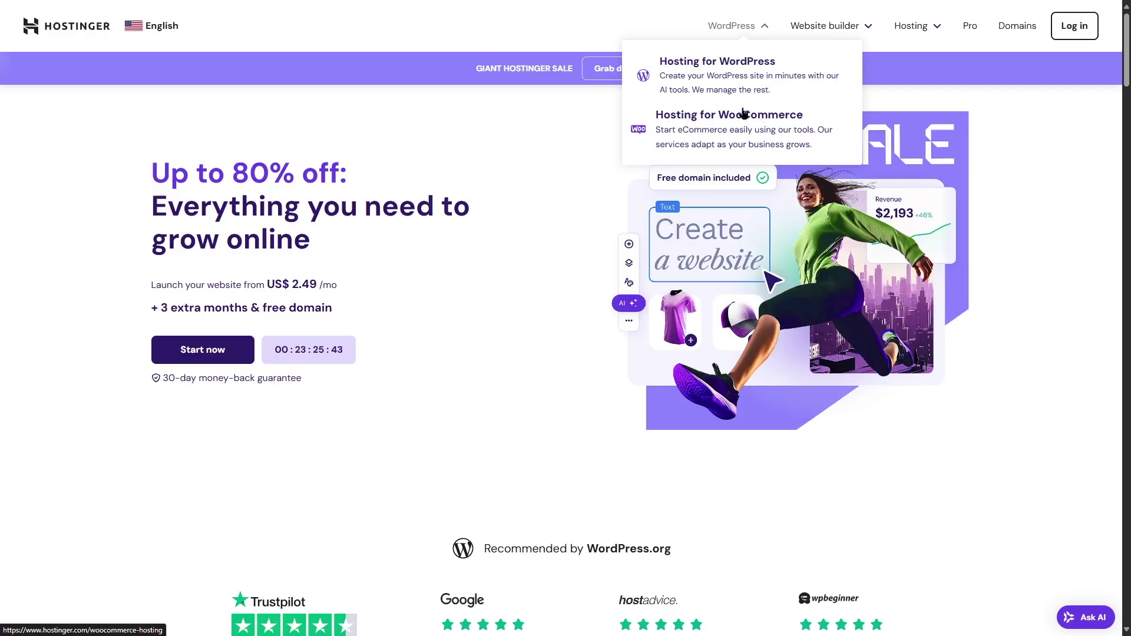
left_click(712, 75)
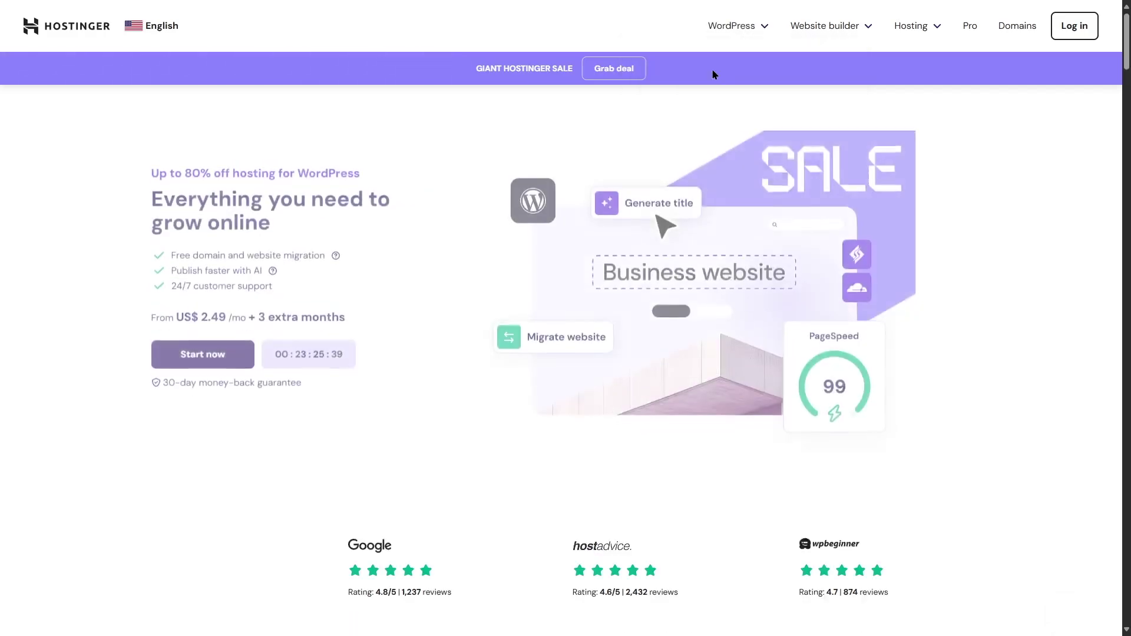
Step: Compare Hostinger's Premium, Business, Cloud Startup and Cloud Professional WordPress plans by price and included features
scroll(416, 189, "down", 10)
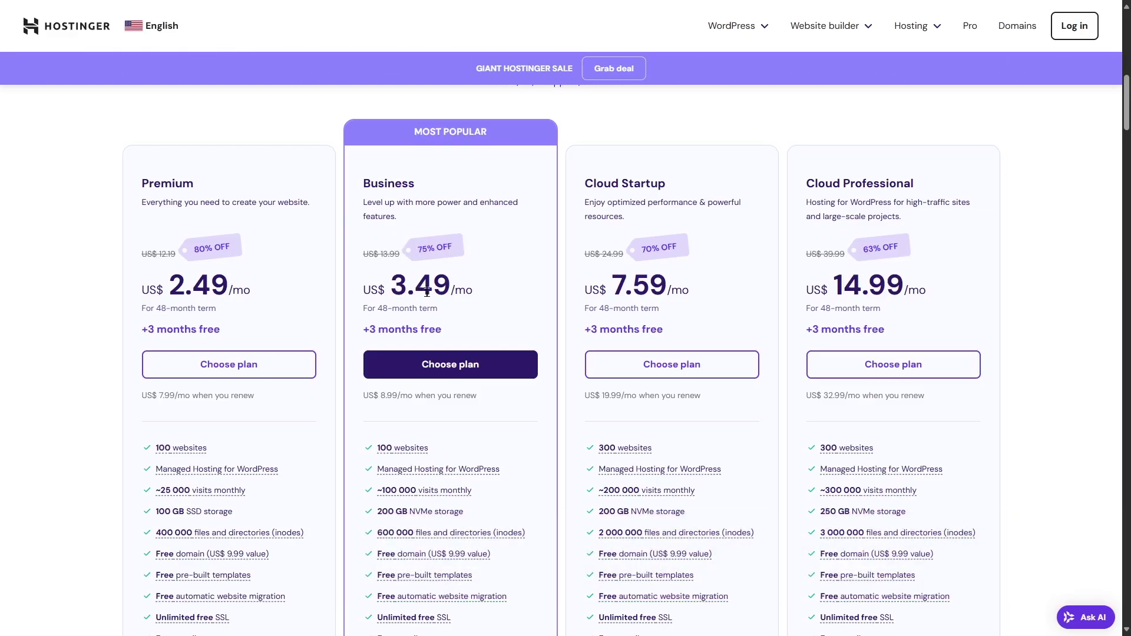
scroll(568, 290, "down", 6)
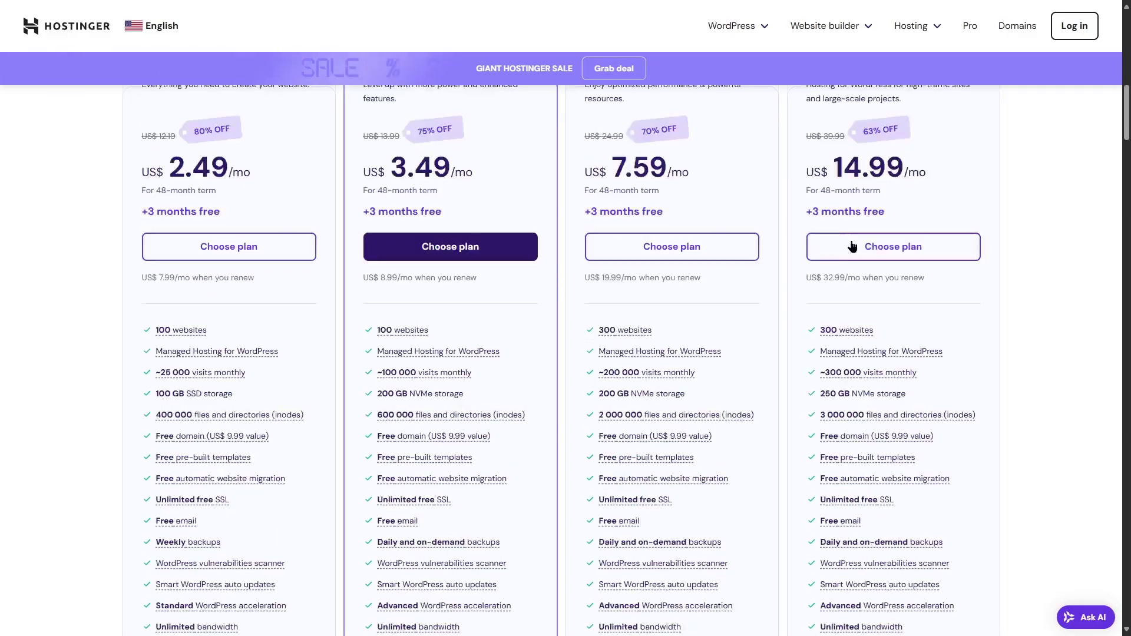
mouse_move(642, 403)
scroll(644, 399, "up", 4)
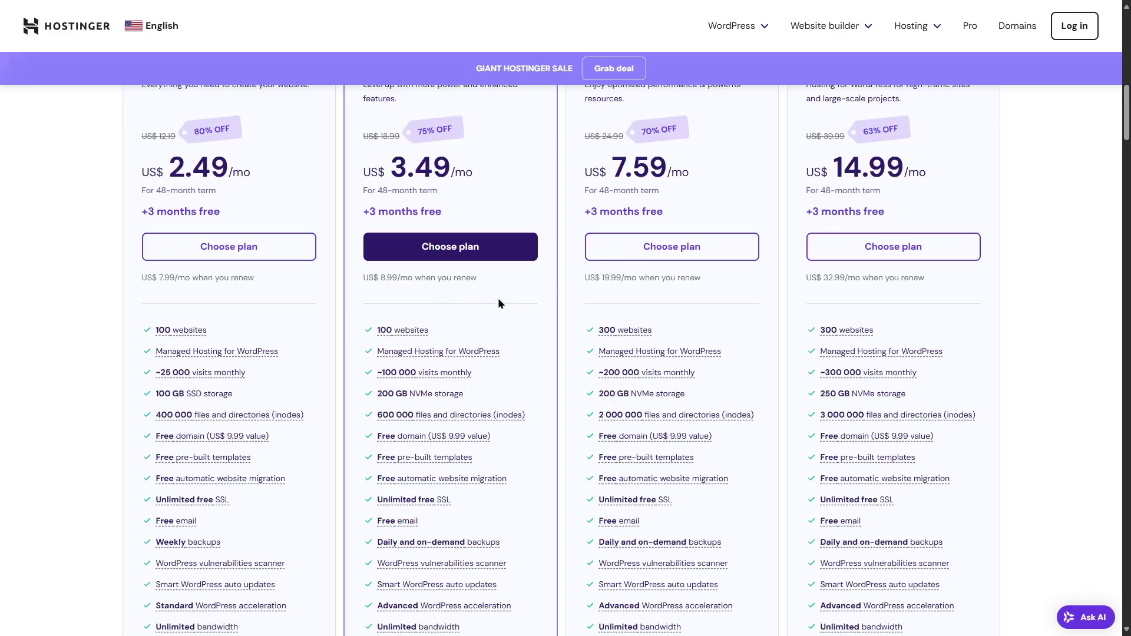
Step: Examine Hostinger's Business WordPress plan for its introductory and renewal pricing, monthly visits, storage and backup features
scroll(500, 297, "up", 3)
scroll(475, 300, "down", 1)
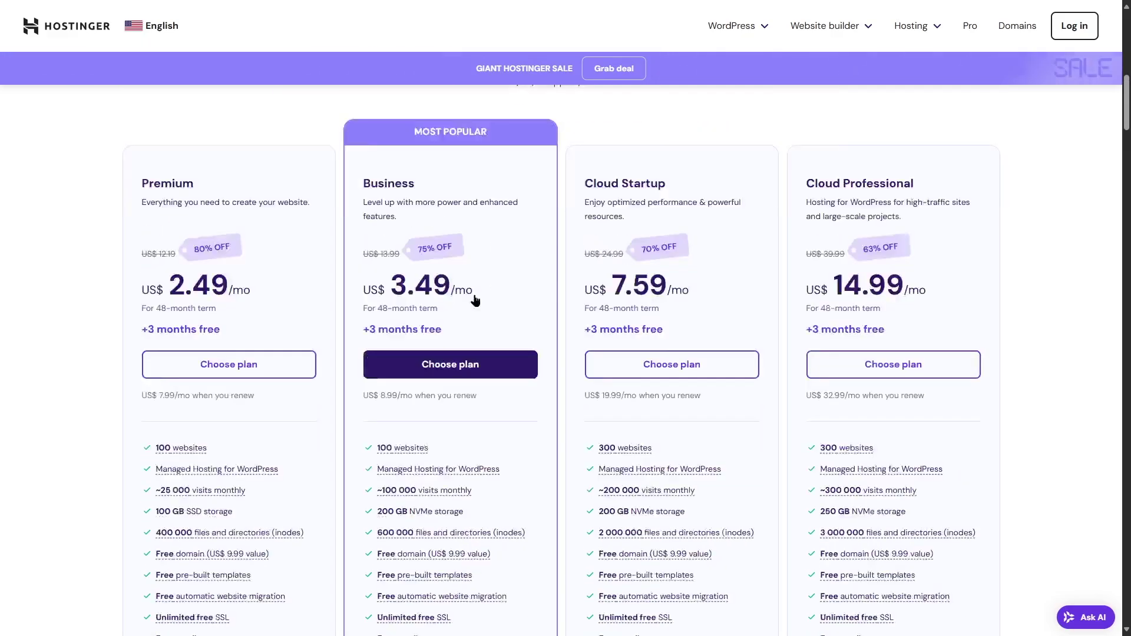
scroll(475, 301, "down", 3)
mouse_move(410, 299)
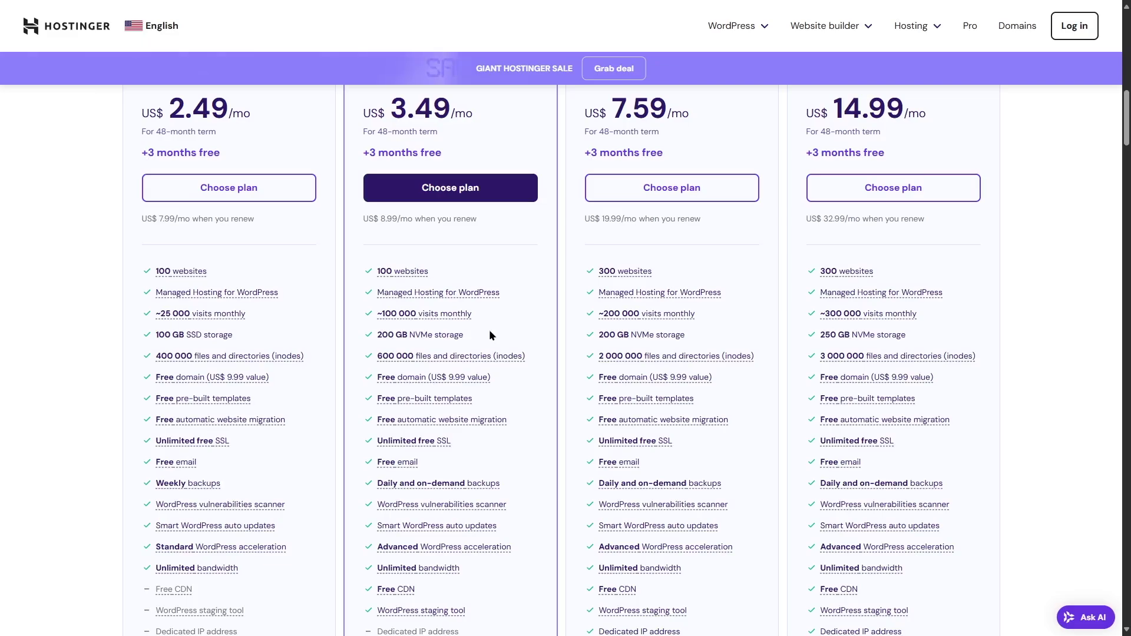
mouse_move(422, 361)
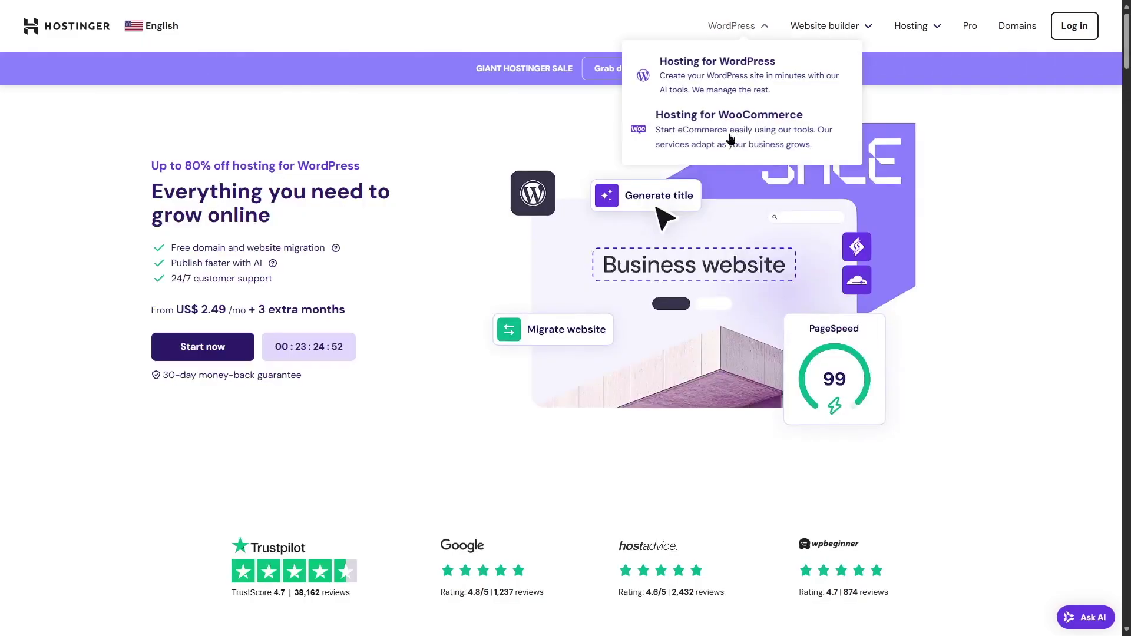
Step: Open Hostinger's Hosting for WooCommerce page and compare the Business, Cloud Startup and Cloud Professional plans by price and features
left_click(728, 127)
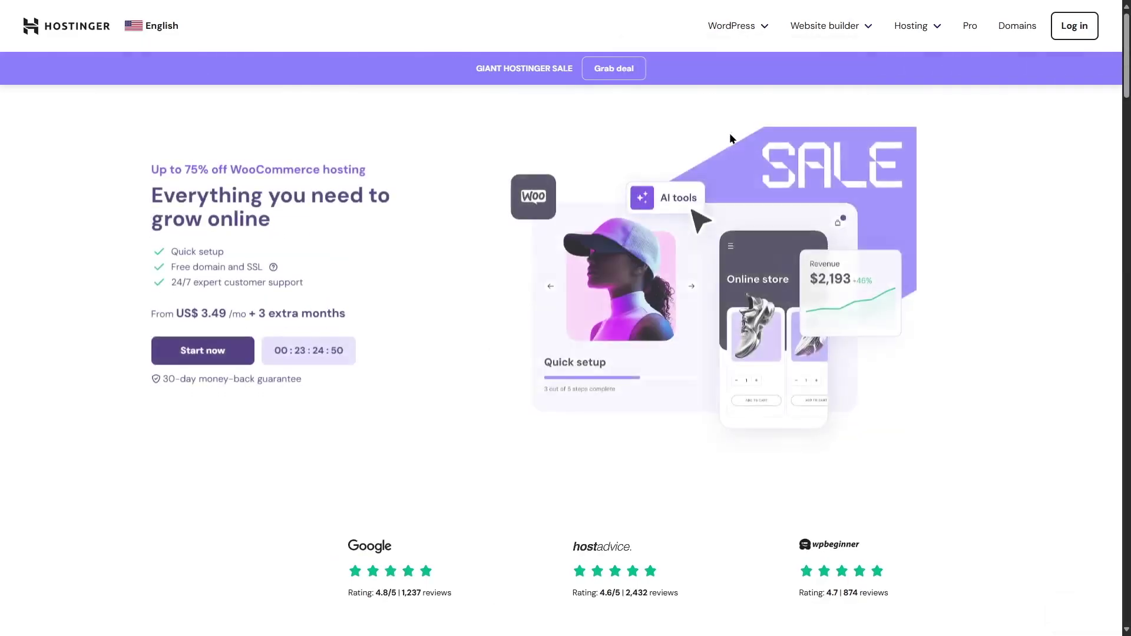
scroll(330, 275, "down", 6)
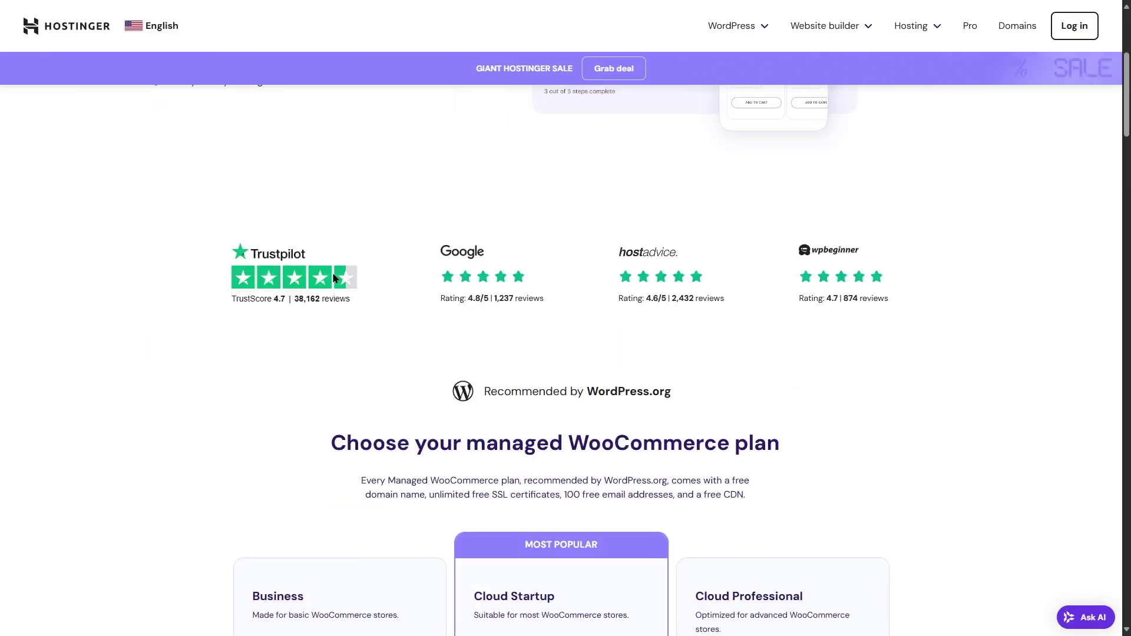
scroll(325, 247, "down", 2)
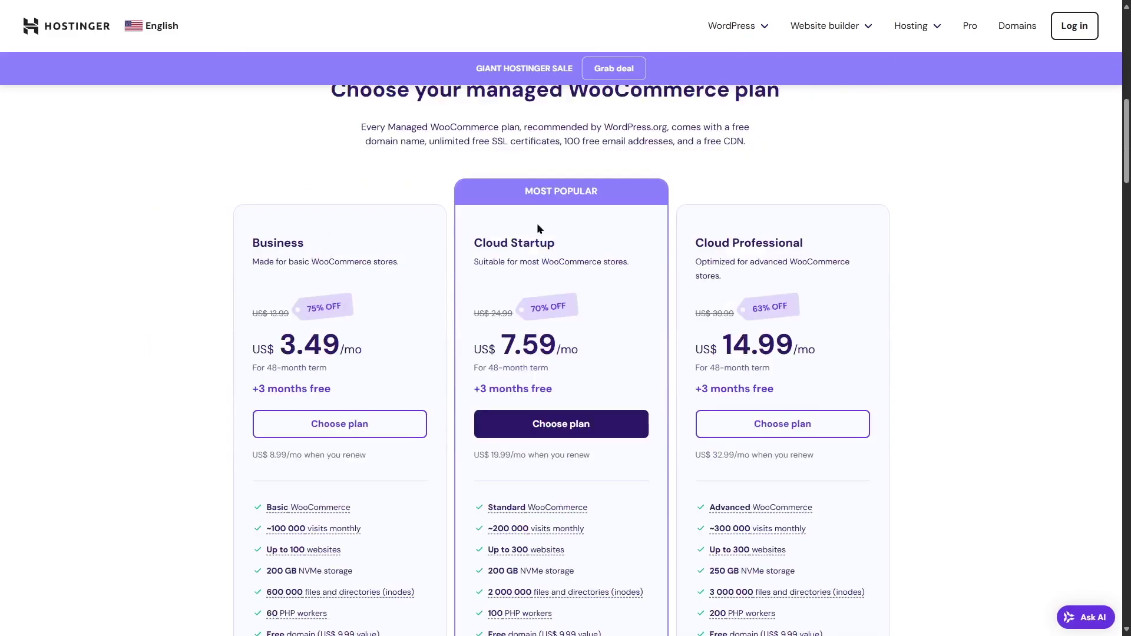
scroll(775, 276, "down", 2)
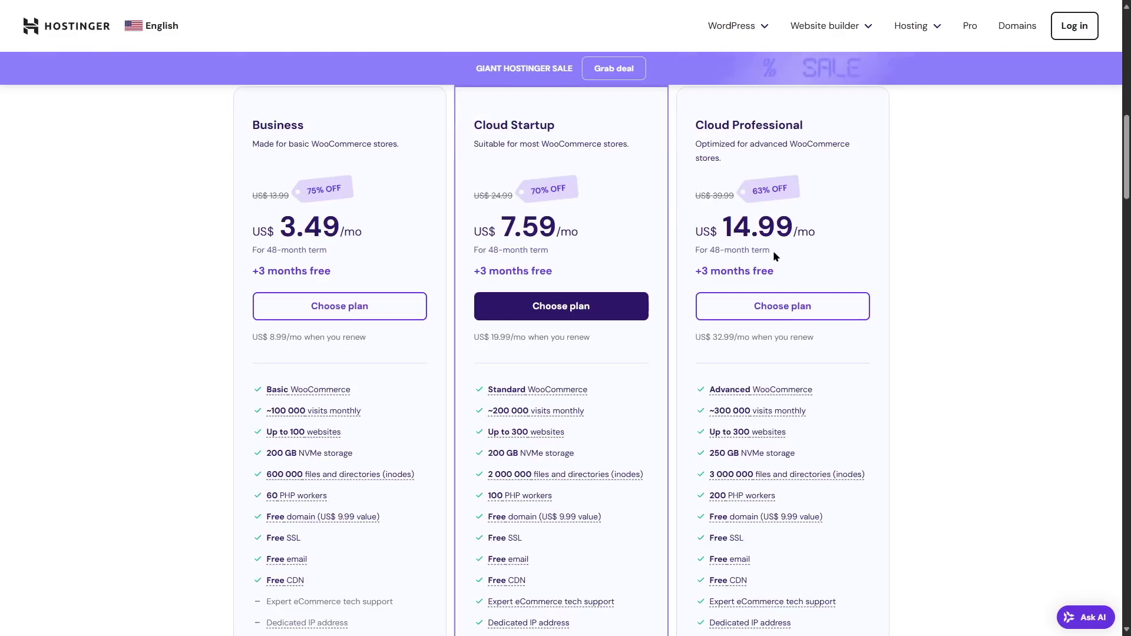
scroll(411, 394, "up", 2)
scroll(396, 386, "down", 1)
mouse_move(299, 453)
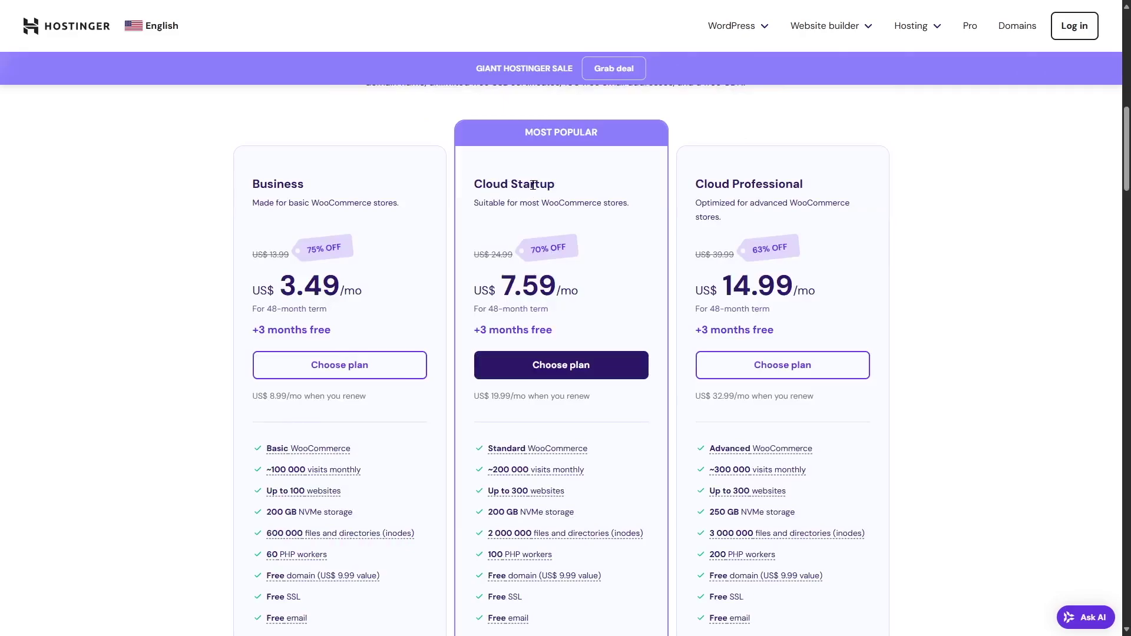
mouse_move(537, 446)
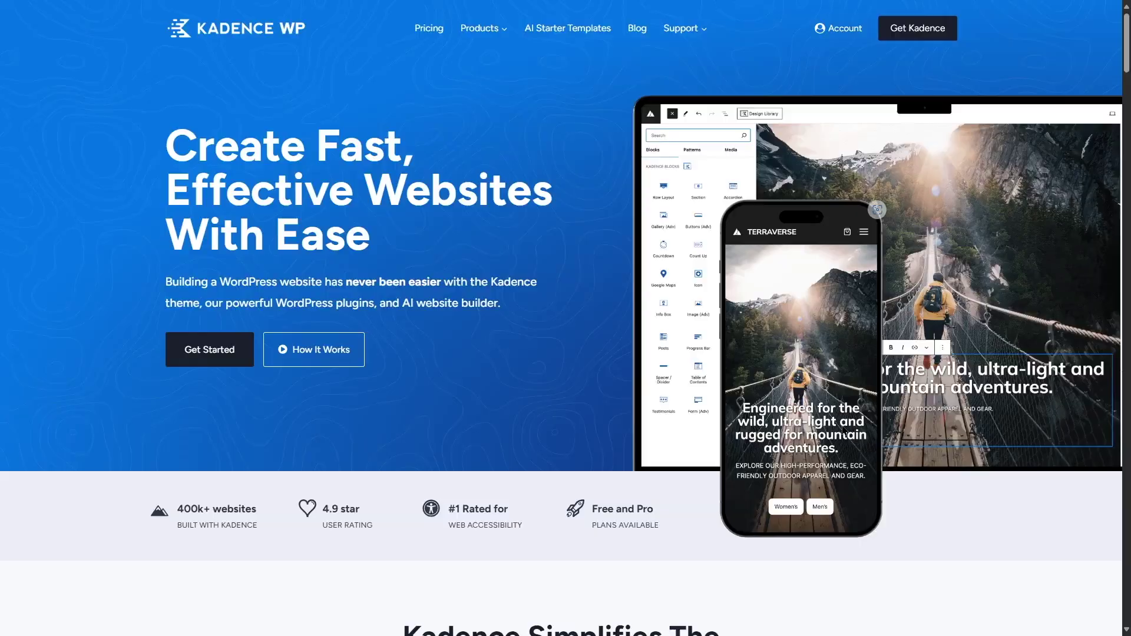
Step: Open the Kadence WP pricing page and compare the Free, Essential Bundle and Full Bundle by price, plugins and templates
scroll(716, 342, "down", 4)
scroll(716, 342, "up", 4)
left_click(438, 33)
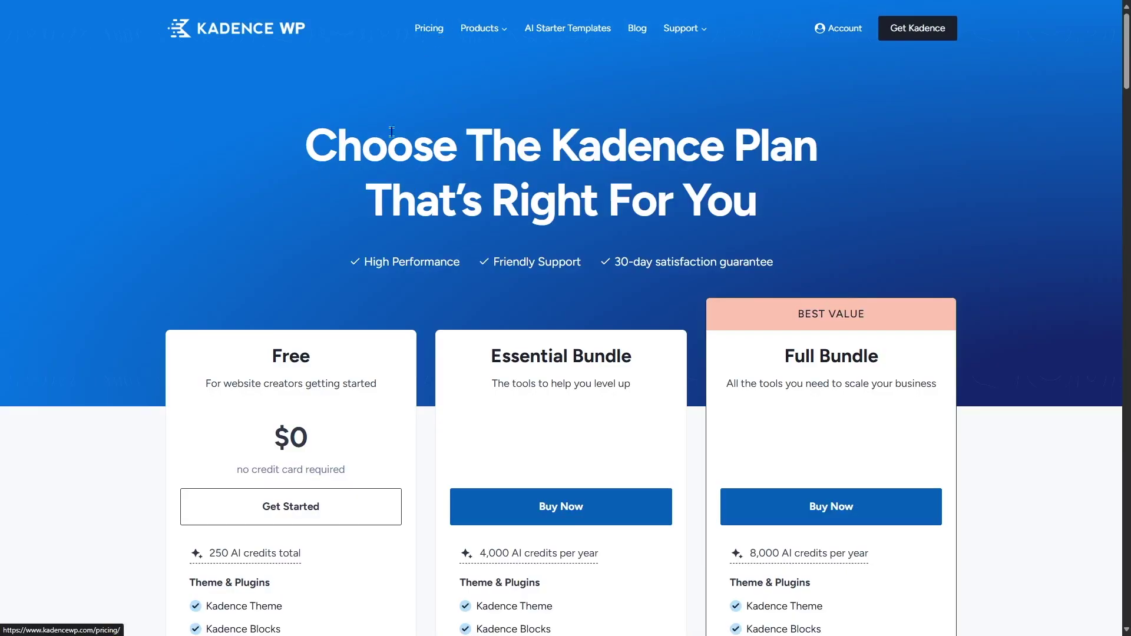
scroll(270, 188, "down", 3)
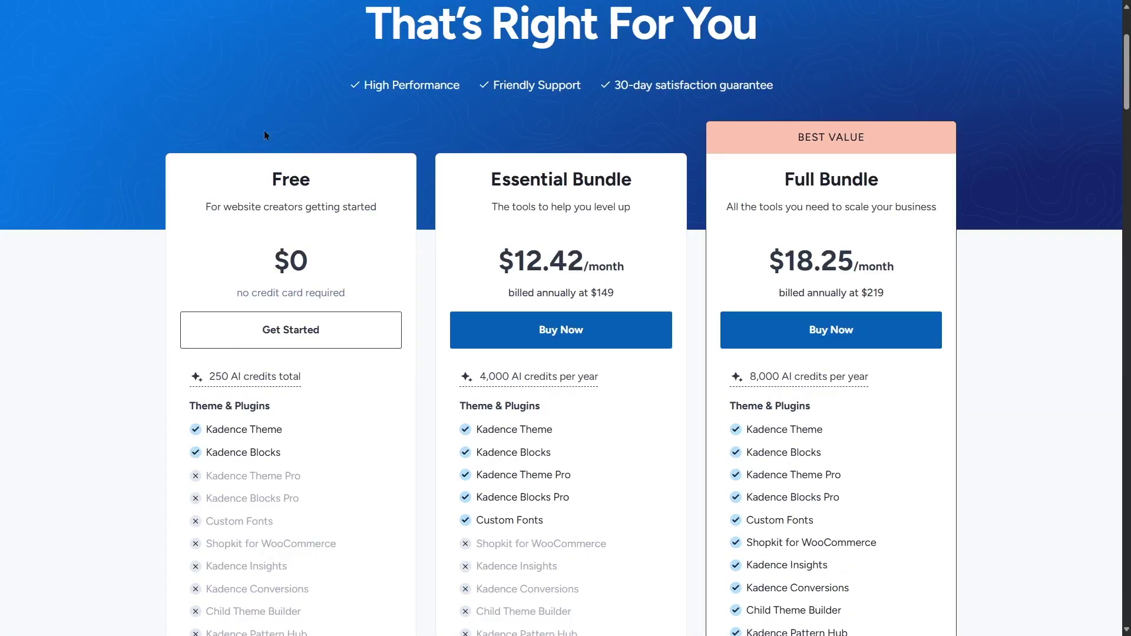
scroll(311, 263, "down", 2)
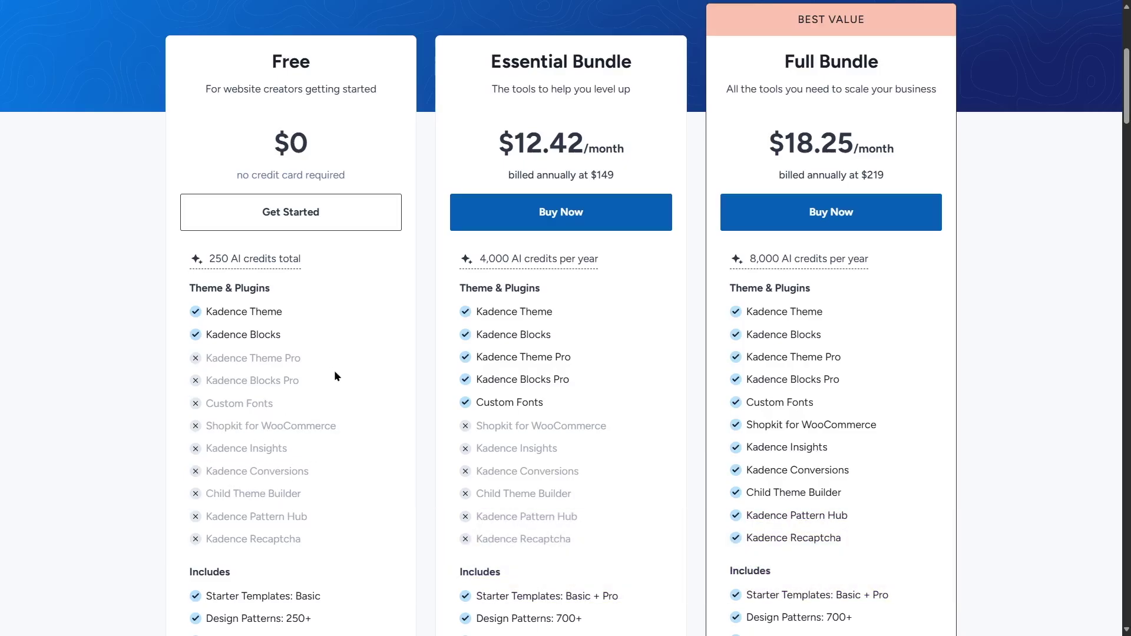
scroll(336, 377, "up", 1)
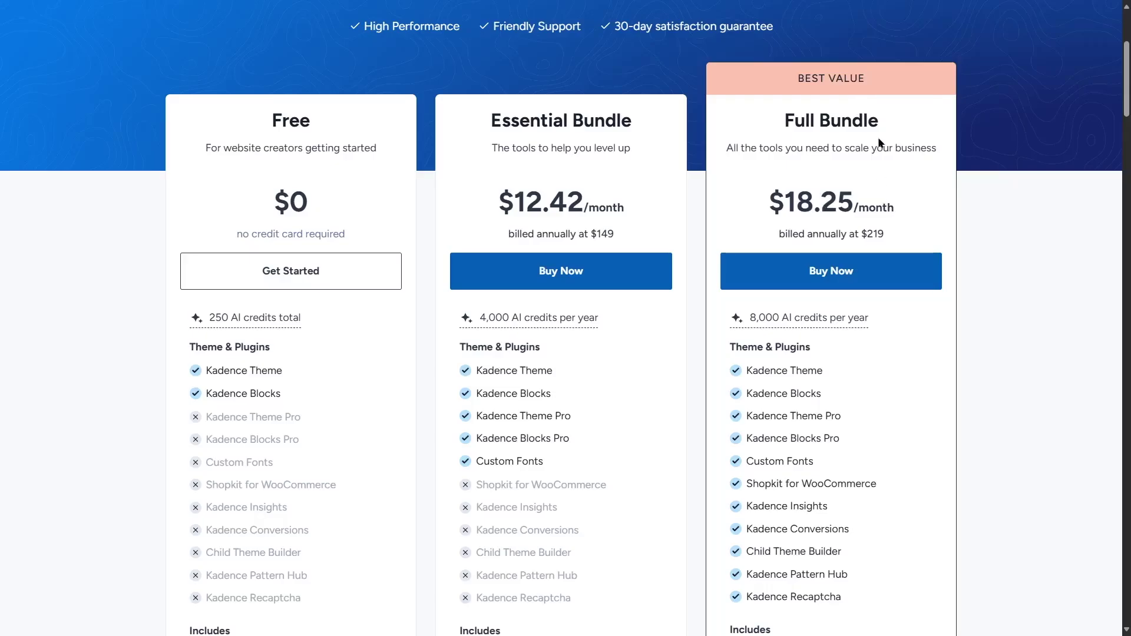
scroll(839, 277, "down", 3)
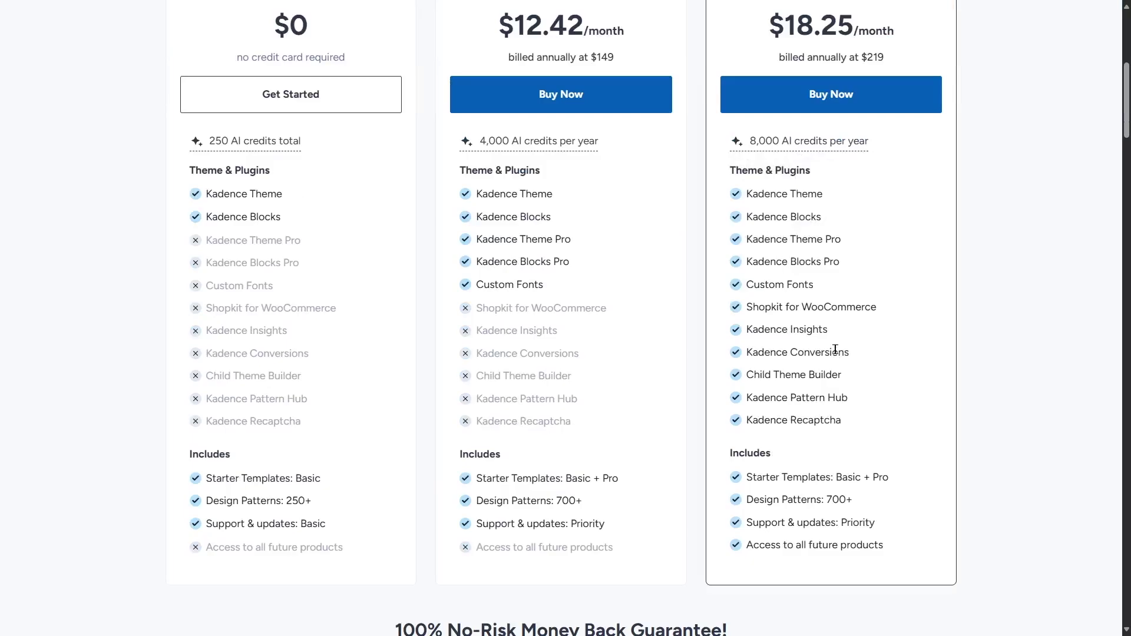
scroll(835, 349, "up", 6)
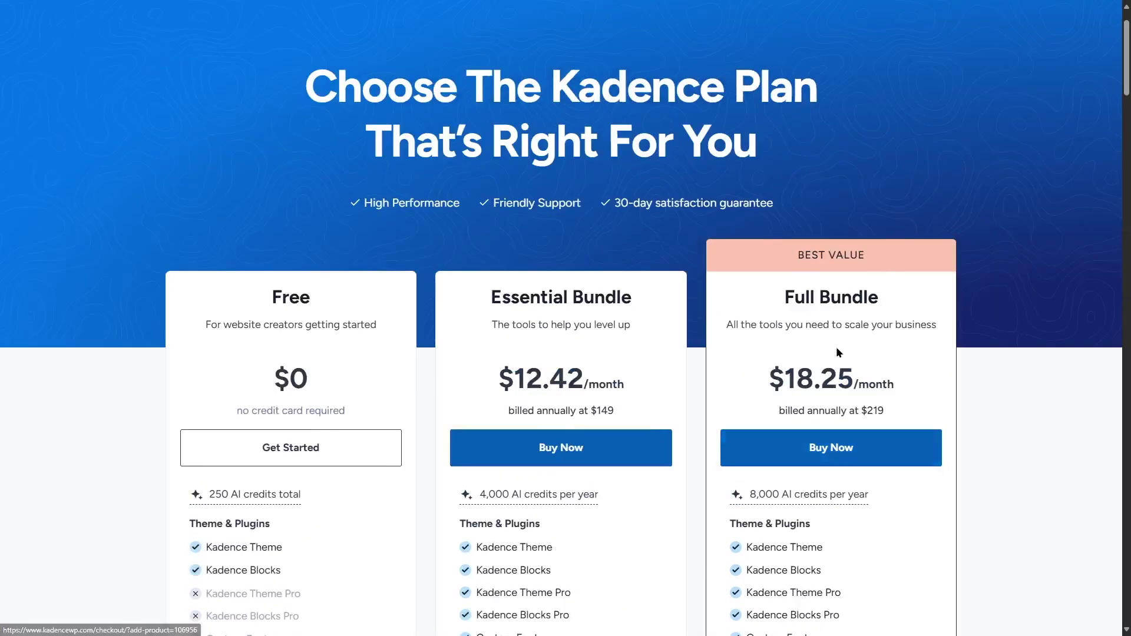
scroll(836, 346, "down", 1)
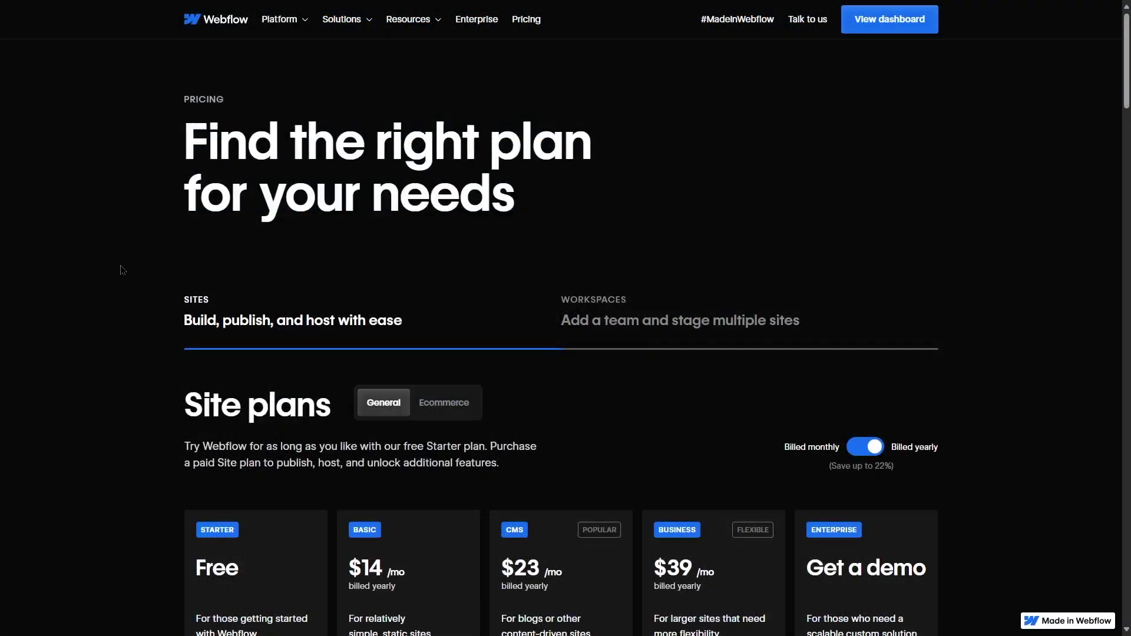
Step: Review Webflow's general site plans, comparing prices and limits under monthly and yearly billing, and leave billing set to yearly
scroll(122, 270, "down", 5)
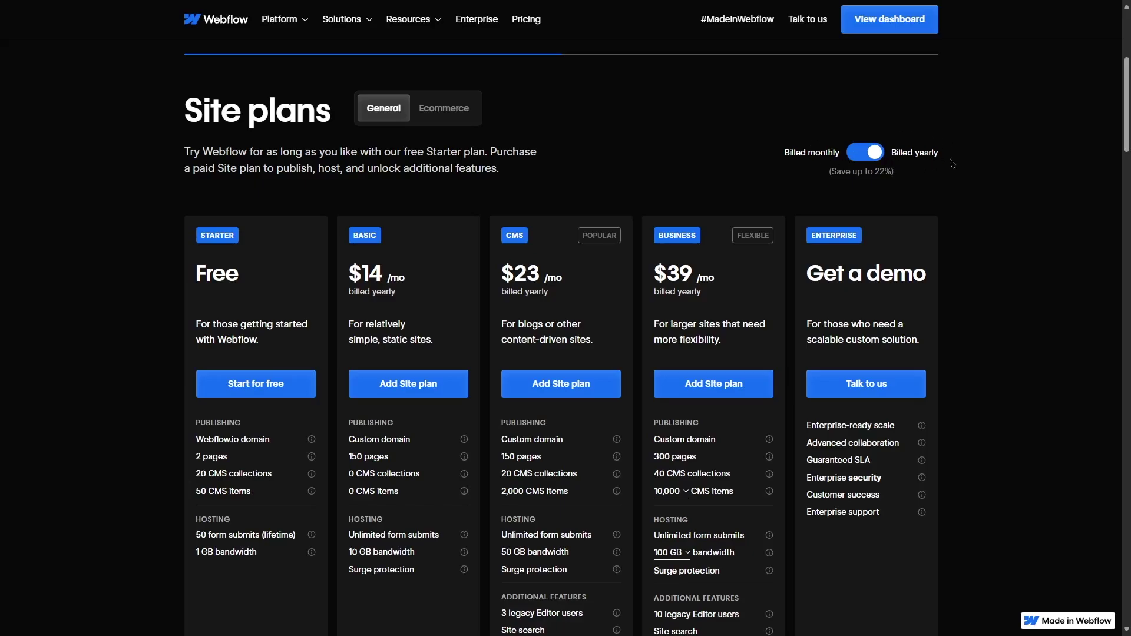
scroll(950, 163, "down", 1)
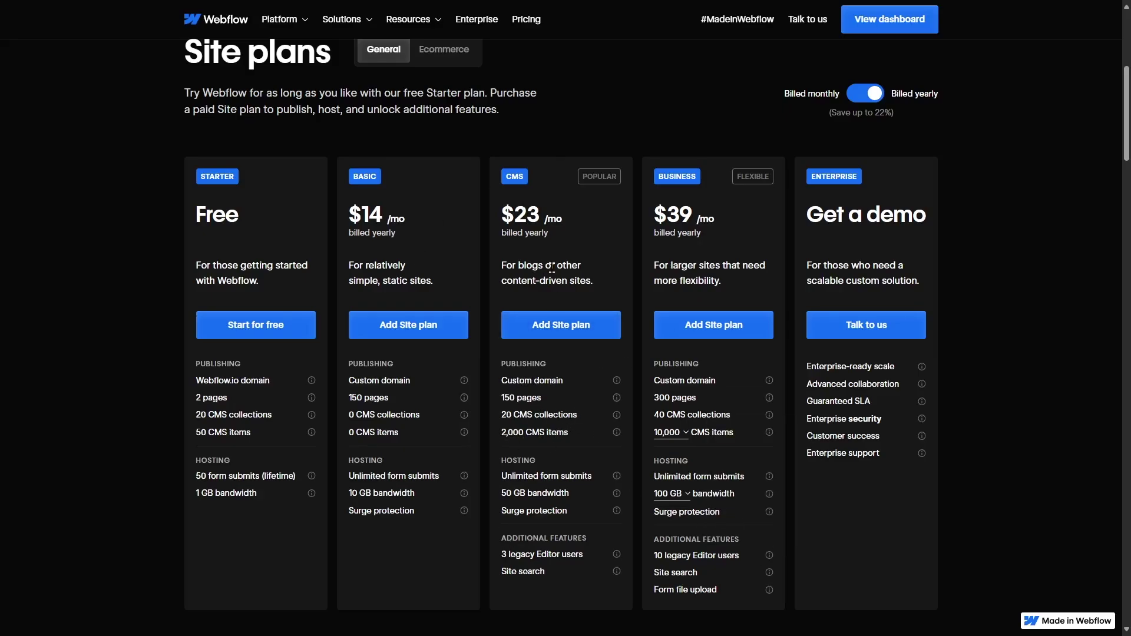
left_click(860, 95)
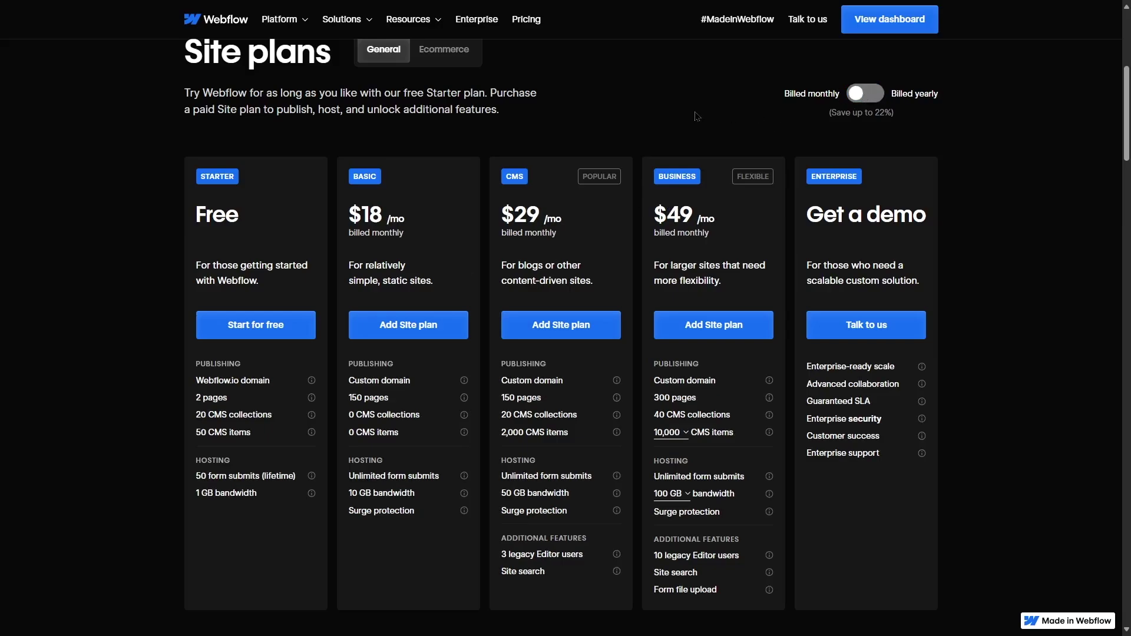
left_click(864, 93)
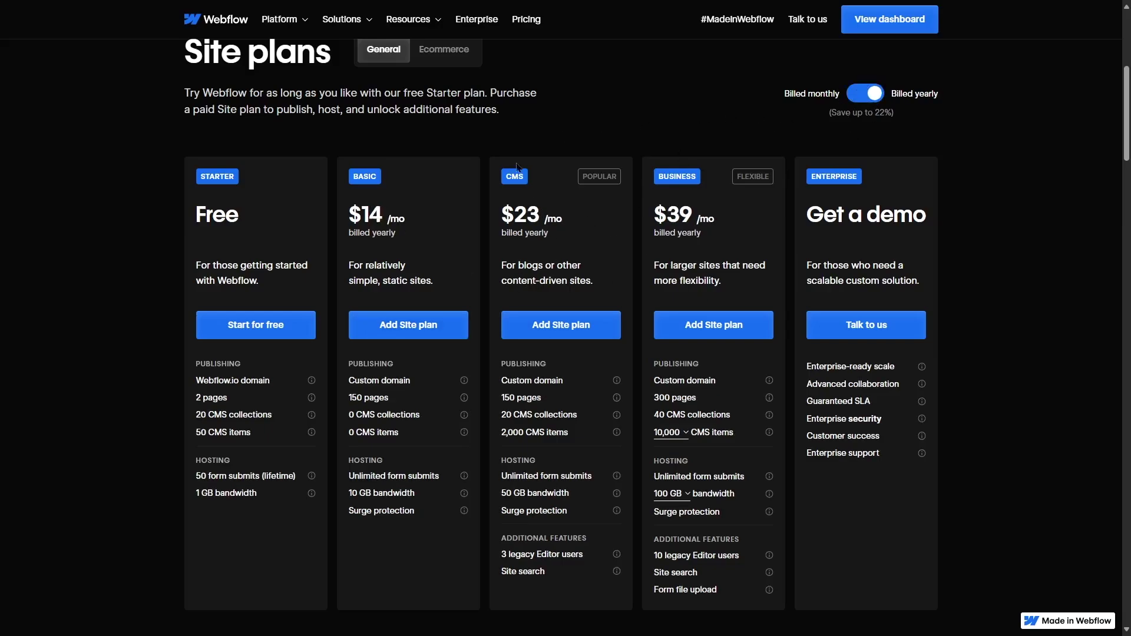
Step: Show Webflow's Ecommerce site plans with yearly billing
scroll(554, 276, "up", 1)
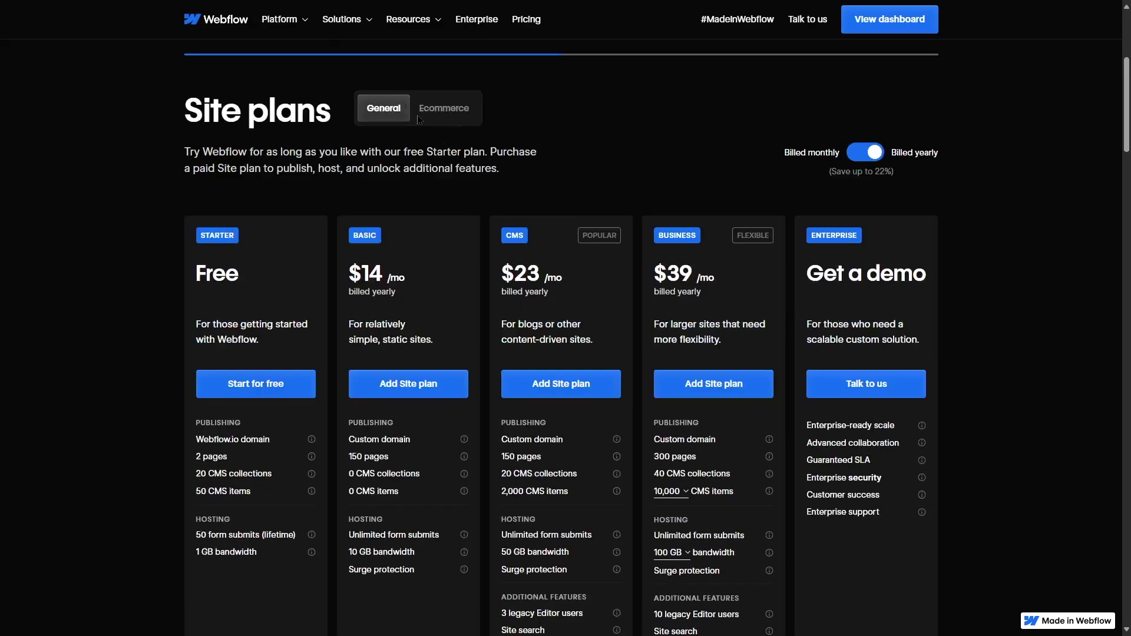
left_click(450, 114)
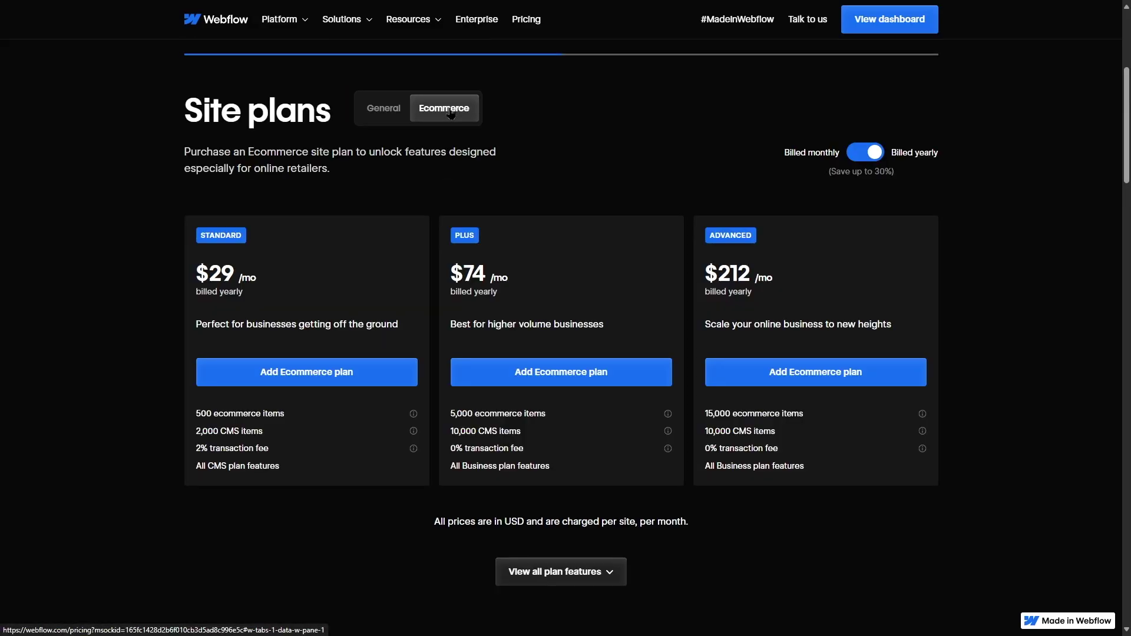